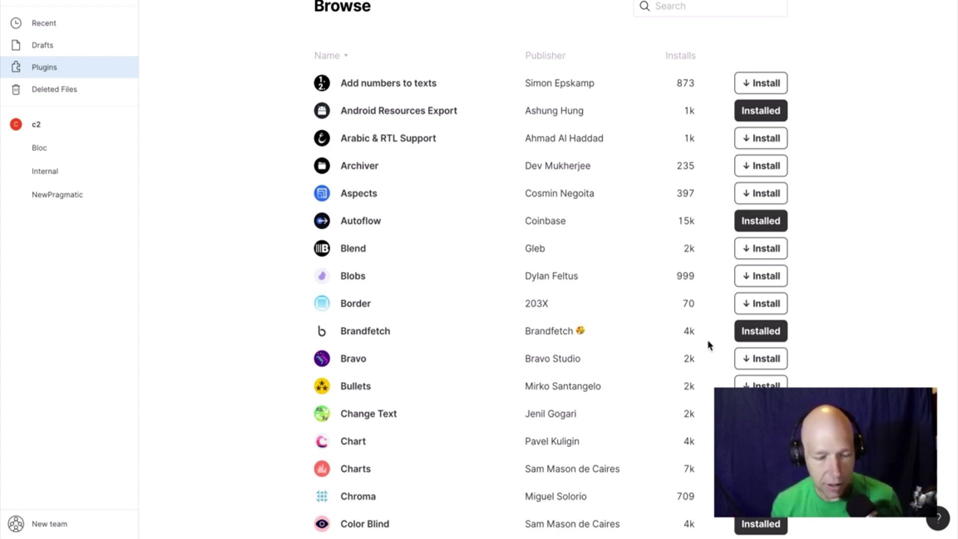
Zoom and pan around the design file to look over the four app screens.
scroll(711, 344, down, 15)
scroll(710, 344, down, 15)
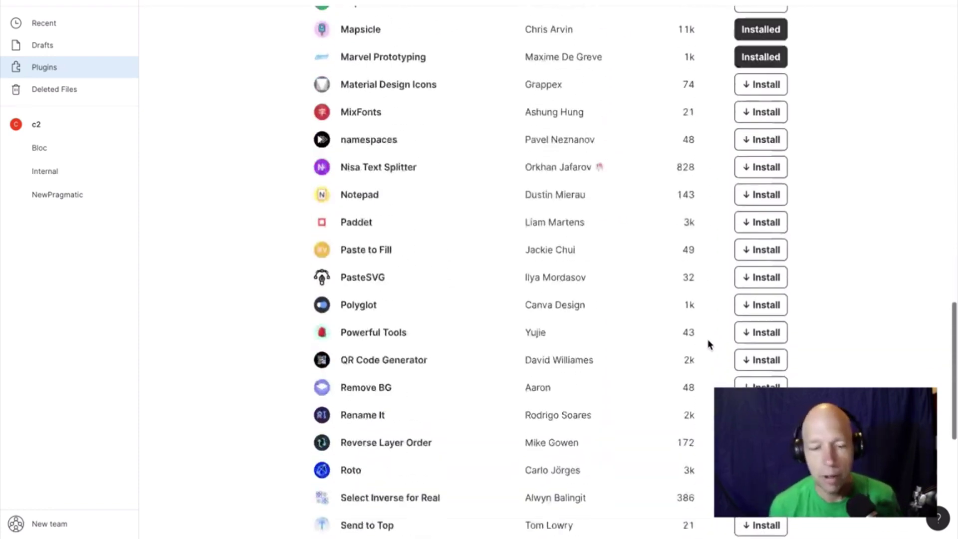
scroll(711, 344, down, 4)
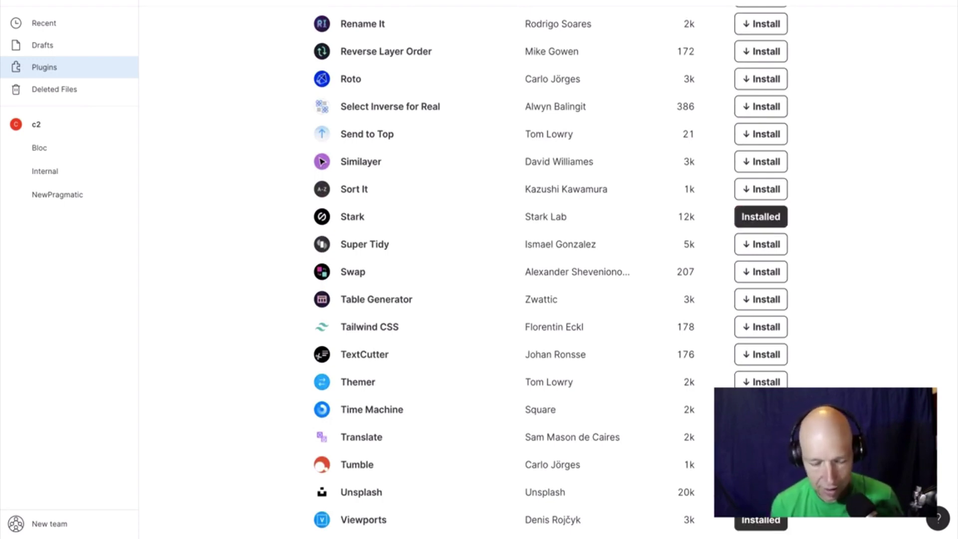
scroll(648, 362, up, 6)
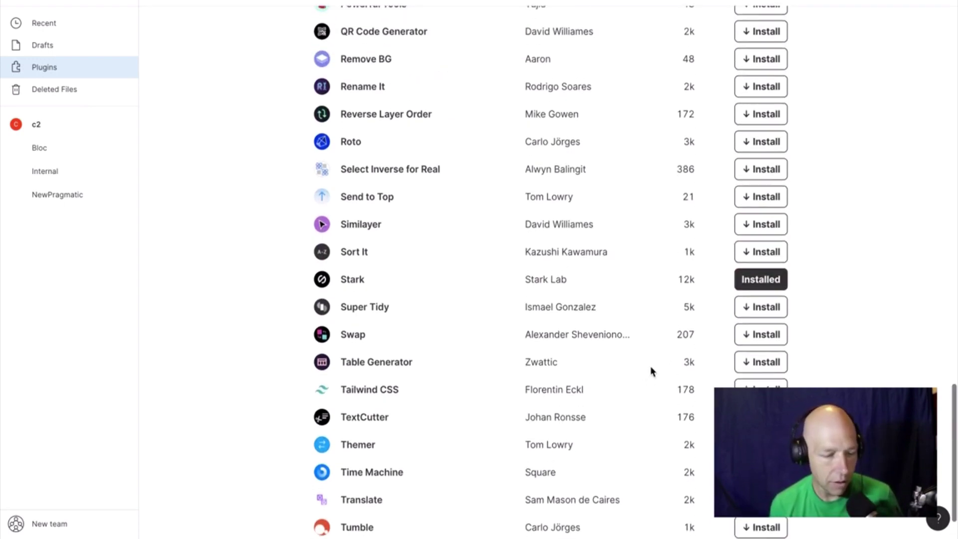
scroll(651, 370, up, 2)
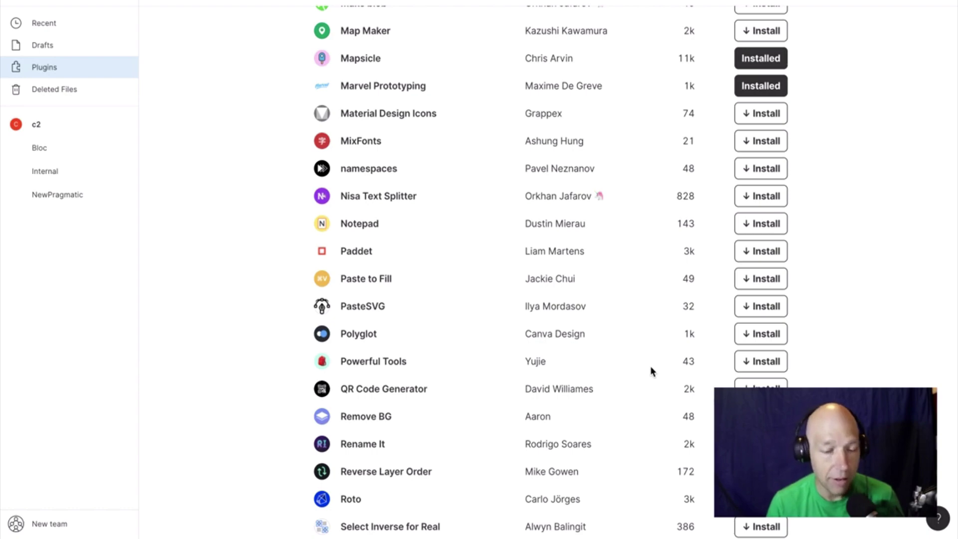
scroll(651, 366, up, 20)
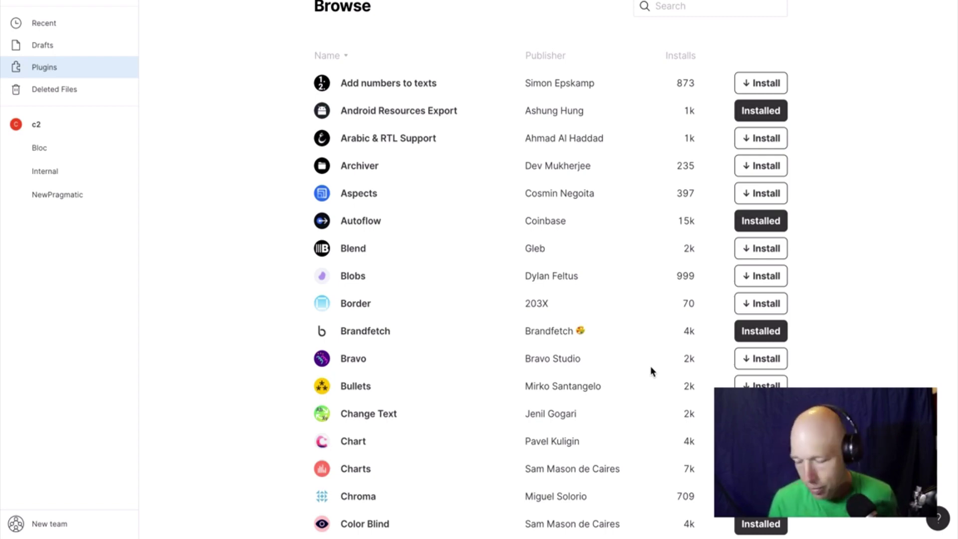
scroll(651, 367, down, 15)
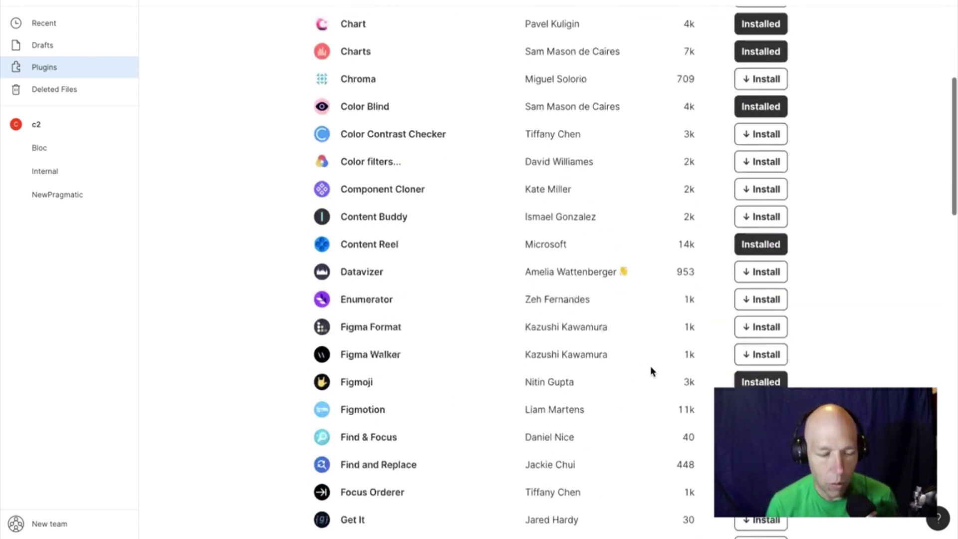
scroll(652, 369, down, 7)
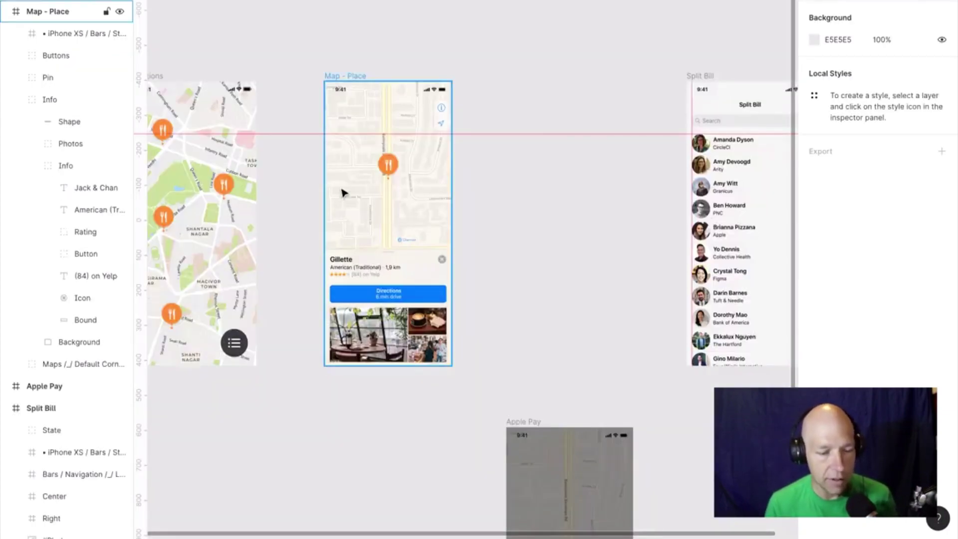
scroll(342, 192, down, 5)
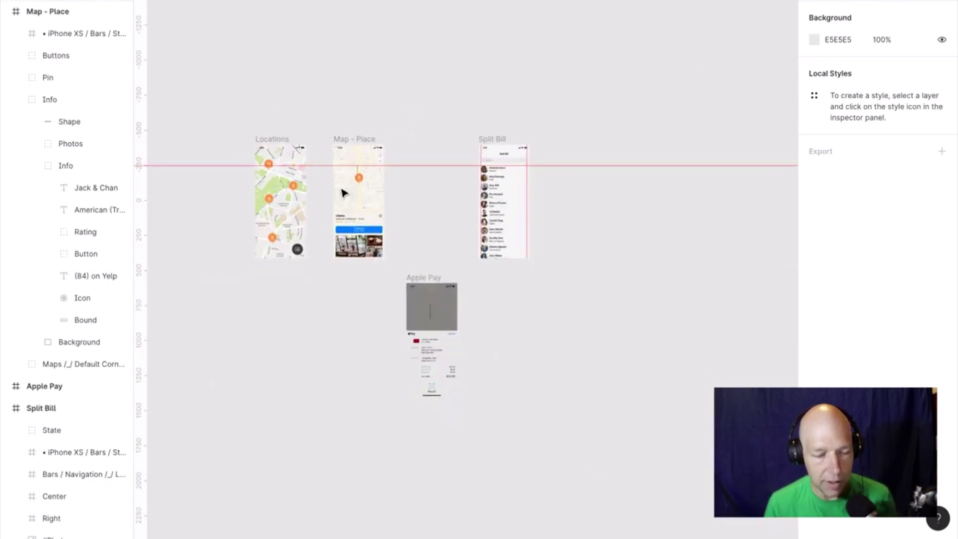
scroll(342, 192, up, 5)
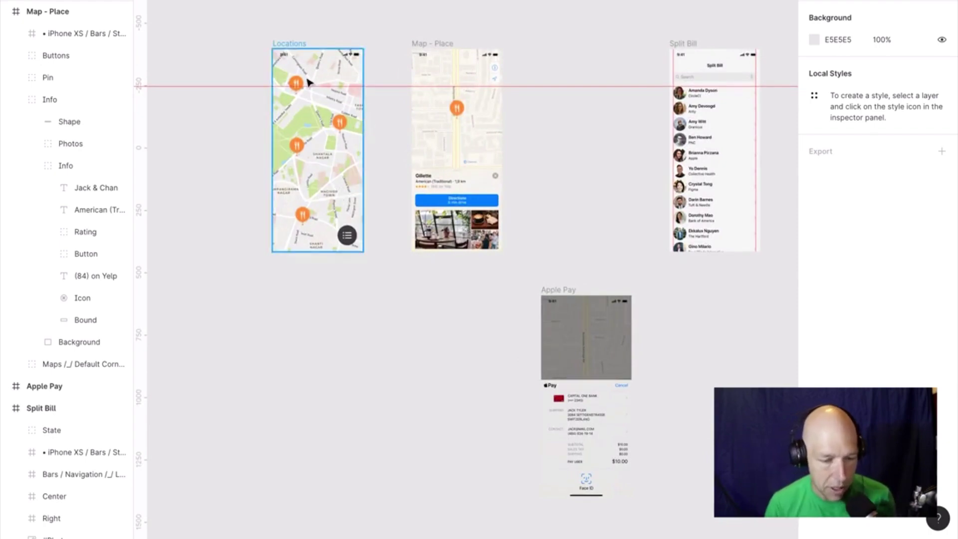
scroll(441, 71, up, 5)
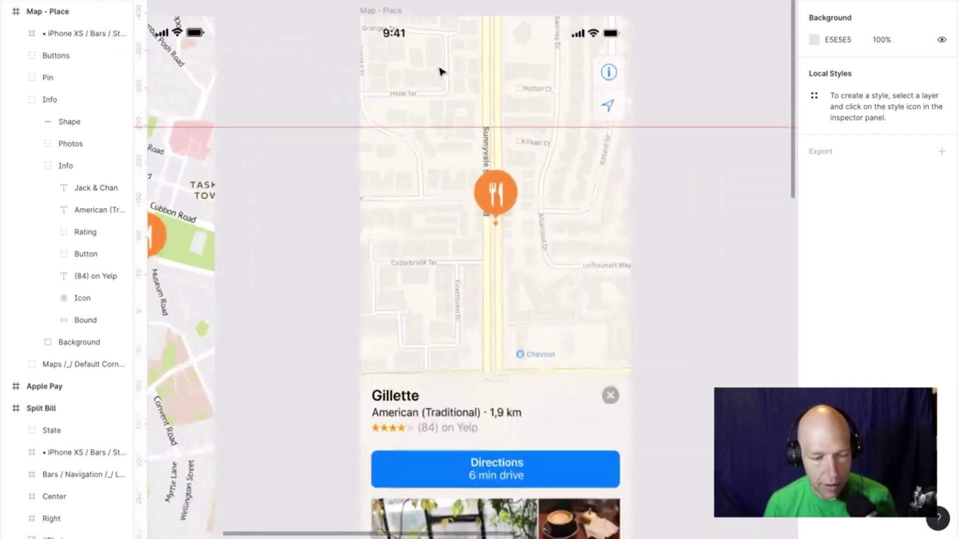
scroll(441, 70, down, 5)
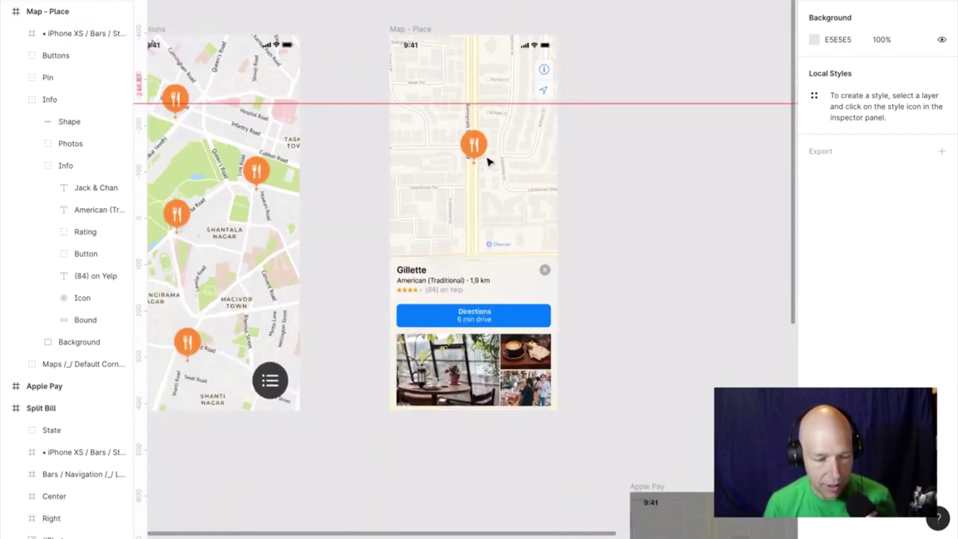
scroll(486, 222, right, 10)
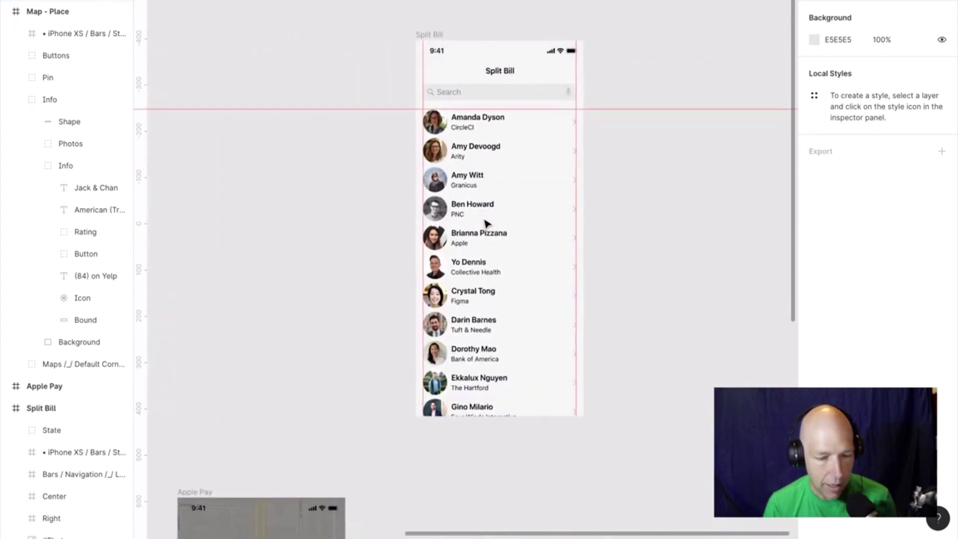
scroll(486, 222, down, 2)
scroll(488, 221, up, 2)
Select the Split Bill frame, then the Apple Pay frame, and zoom out to show all frames.
click(449, 44)
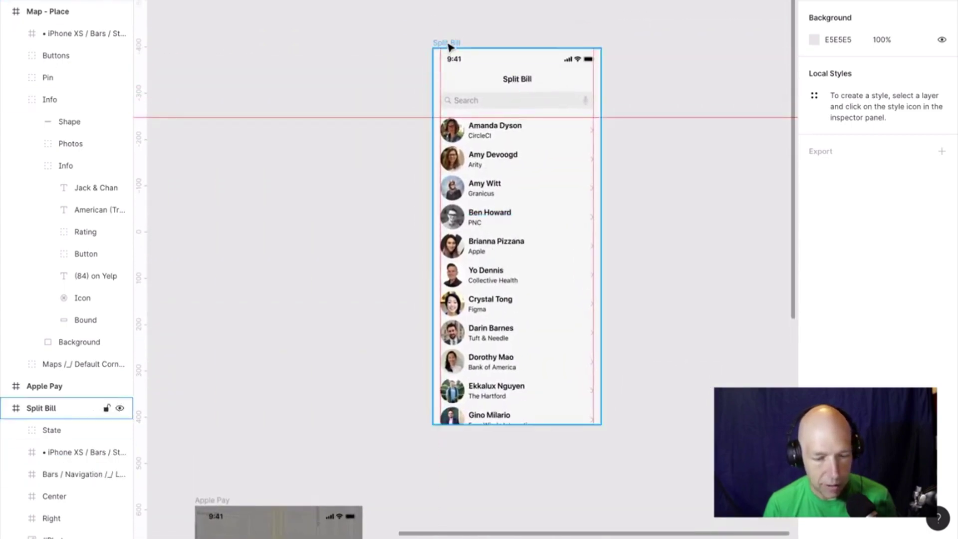
click(447, 5)
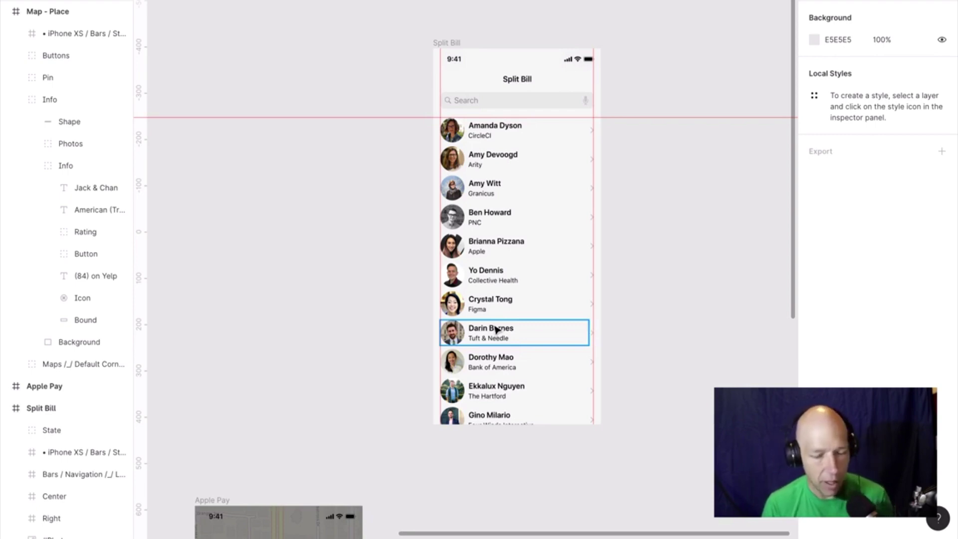
scroll(497, 330, down, 9)
scroll(497, 329, left, 2)
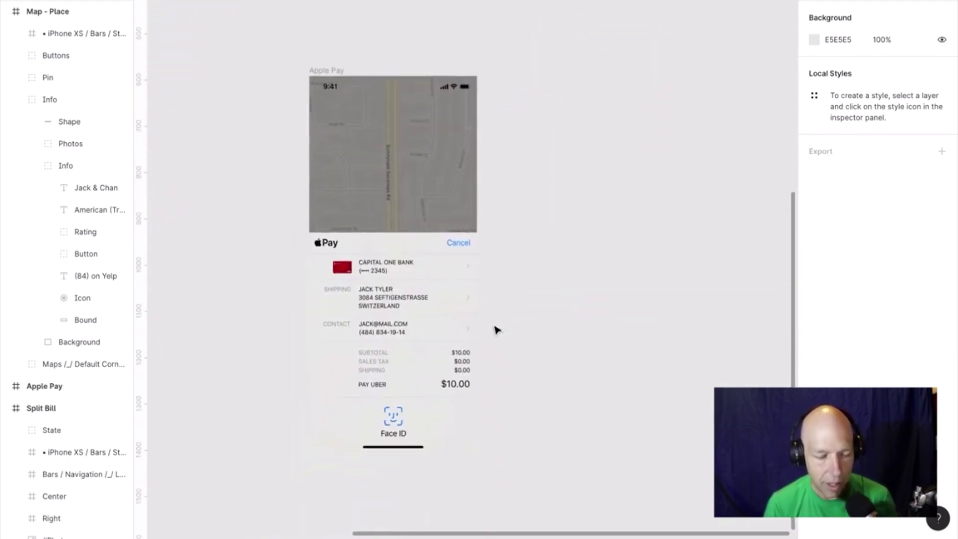
scroll(497, 329, down, 2)
scroll(497, 329, left, 1)
click(417, 109)
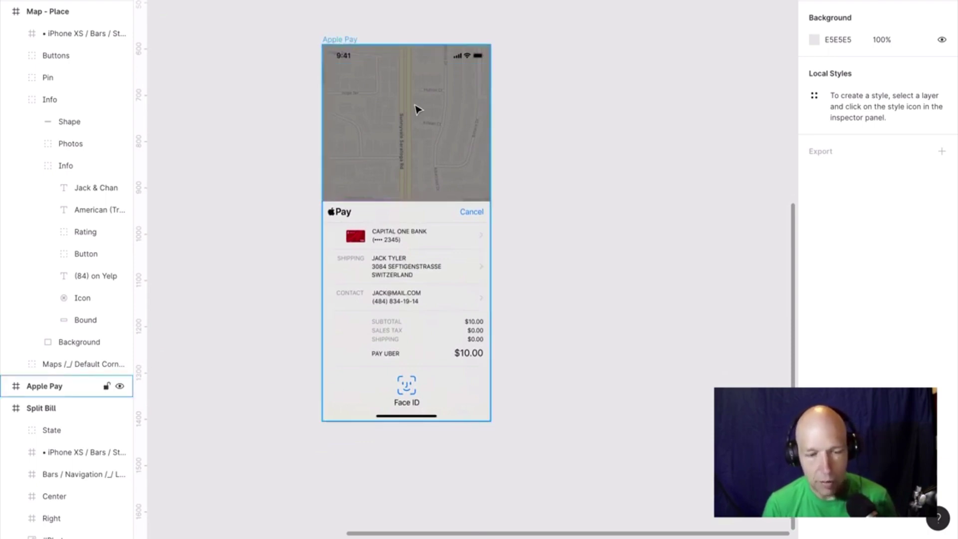
scroll(419, 110, down, 3)
scroll(417, 109, down, 3)
scroll(418, 109, up, 1)
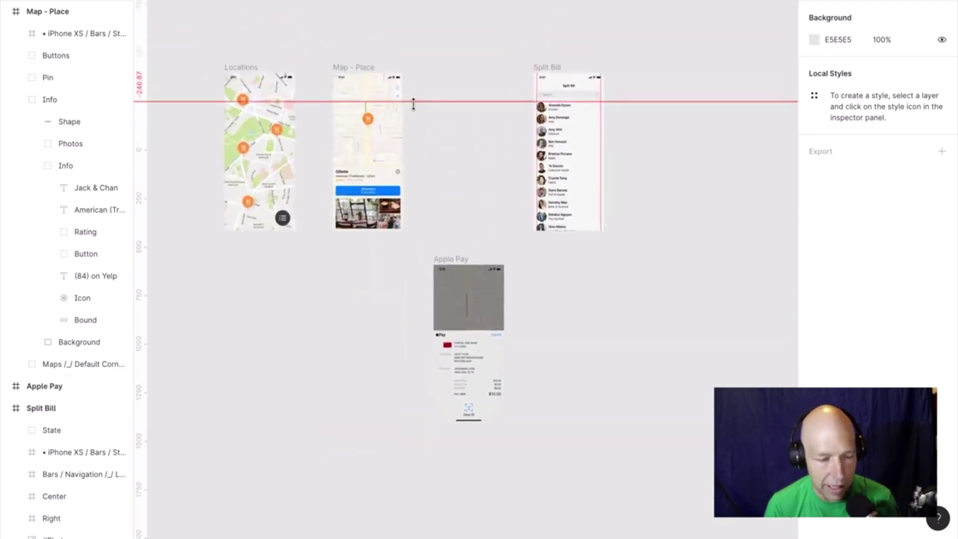
scroll(413, 104, up, 5)
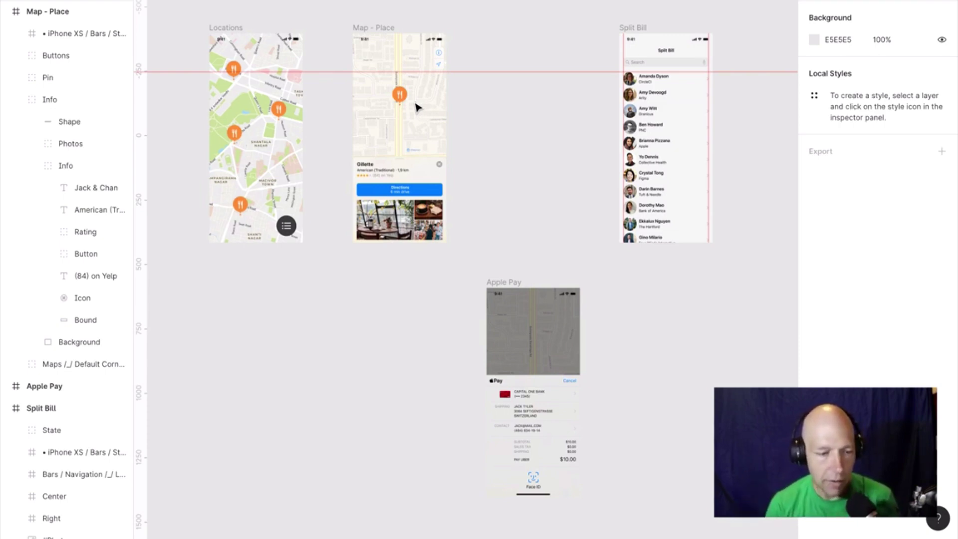
Run the Marvel Prototyping plugin from the canvas context menu's Plugins list.
right_click(507, 132)
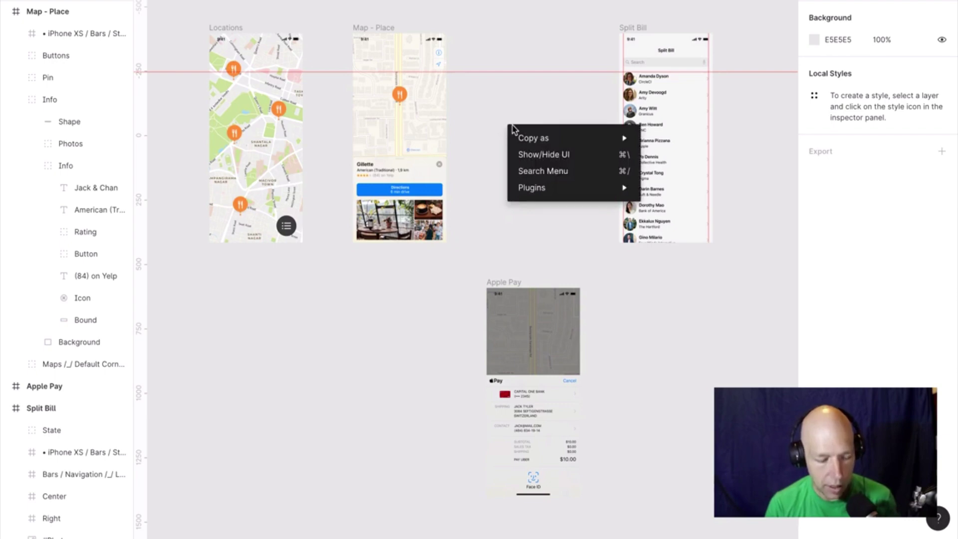
mouse_move(556, 192)
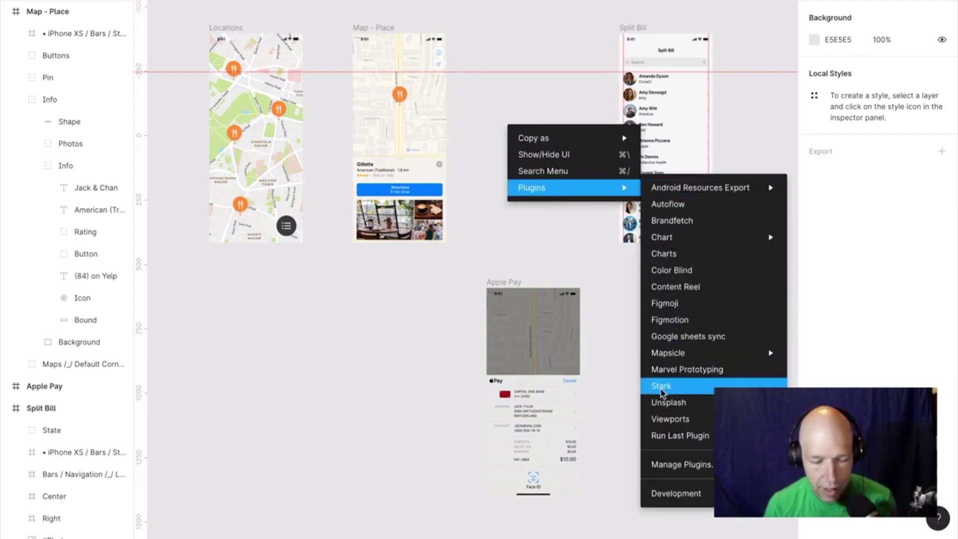
click(673, 372)
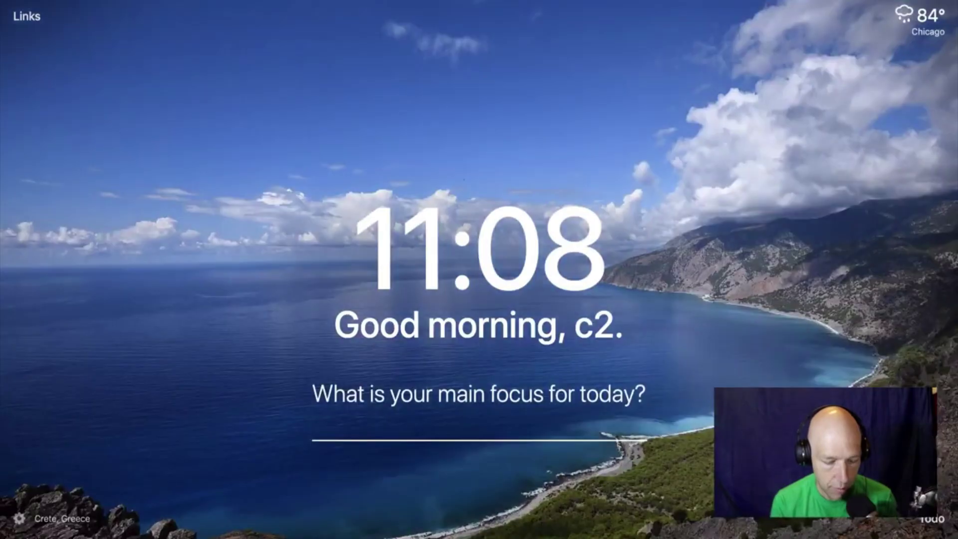
Try marvel.com, then search Google for 'marvel prototype' in a new tab.
text(marvel)
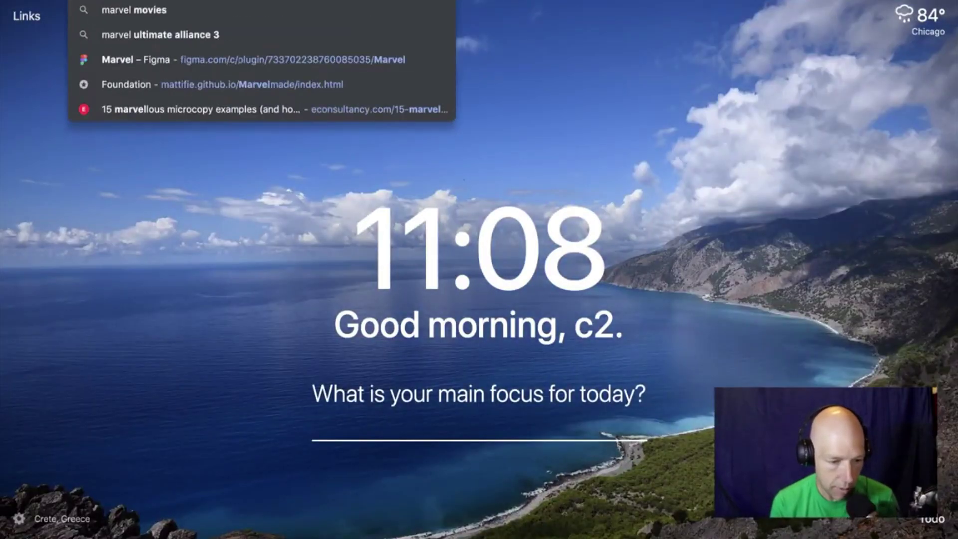
text(.com)
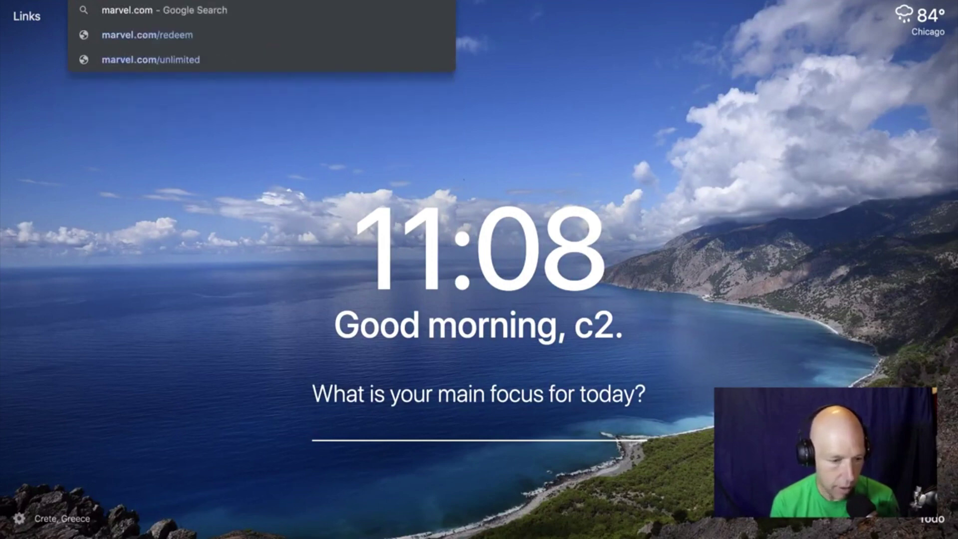
key(Return)
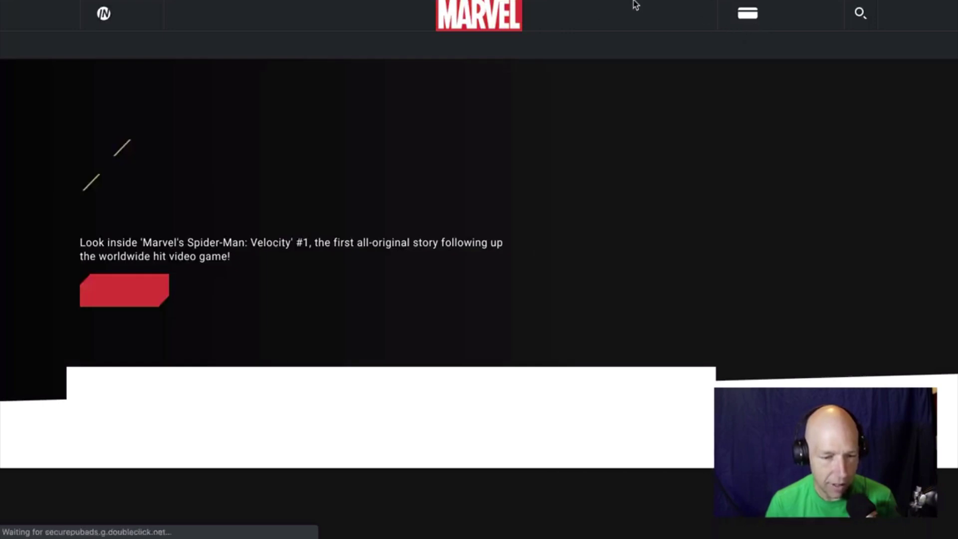
key(ctrl+Tab)
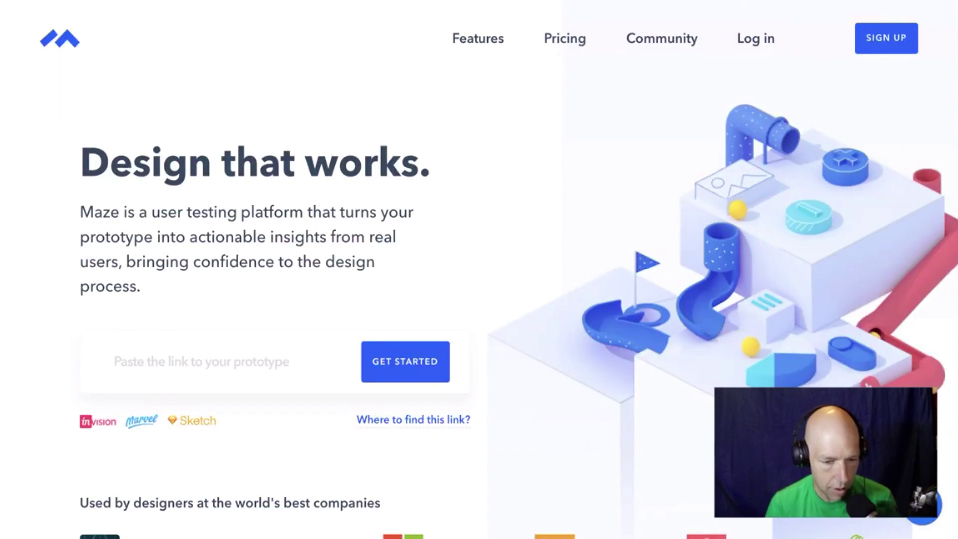
key(ctrl+shift+Tab)
key(ctrl+t)
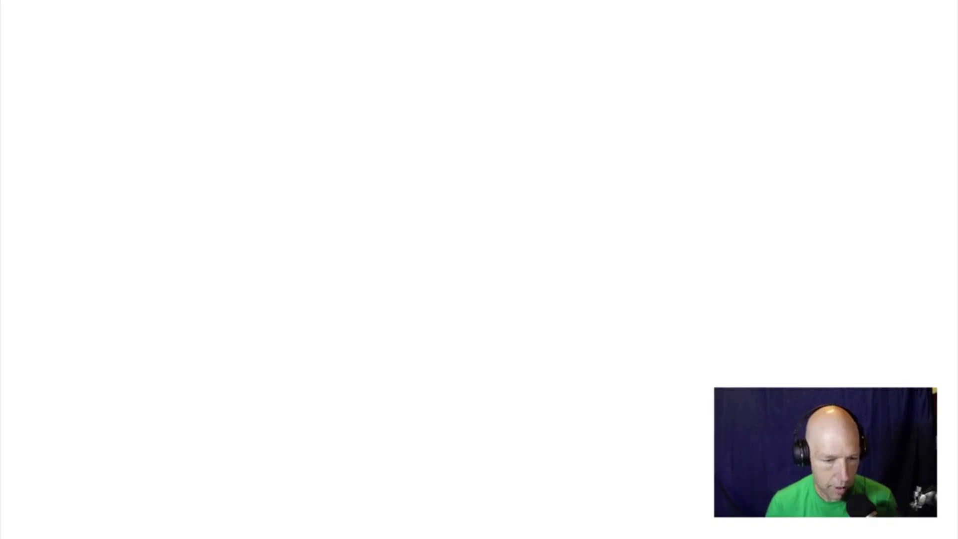
text(vel proto)
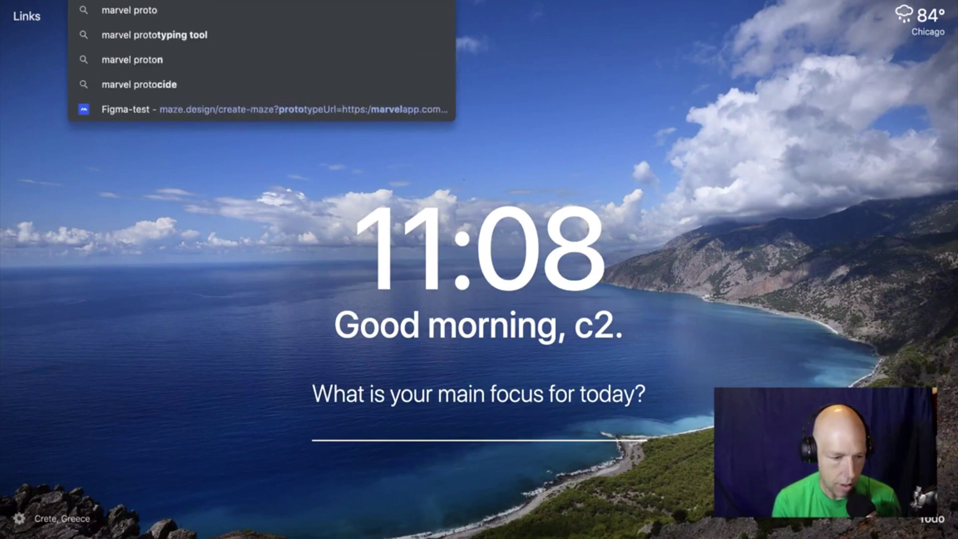
key(Return)
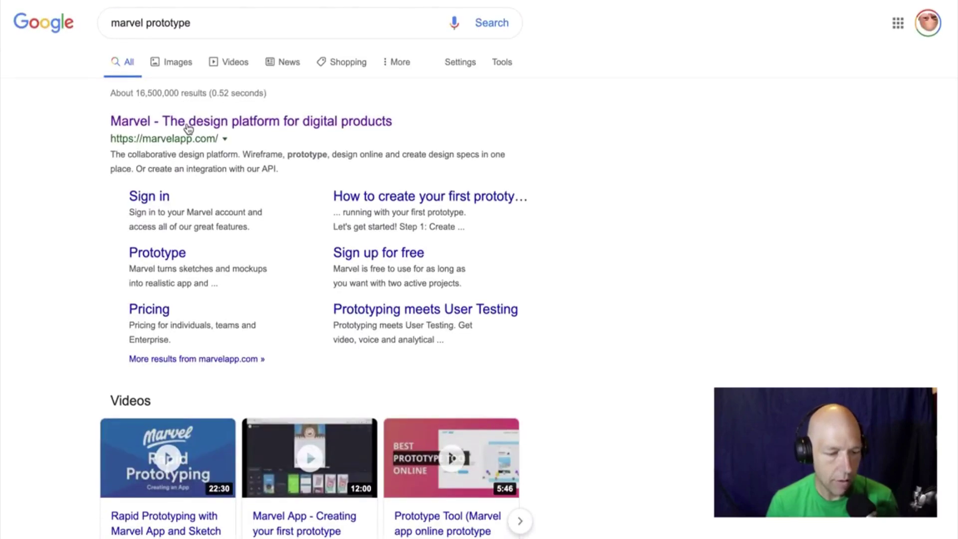
Open marvelapp.com from the results and sign up with Google, allowing Marvel access.
click(188, 125)
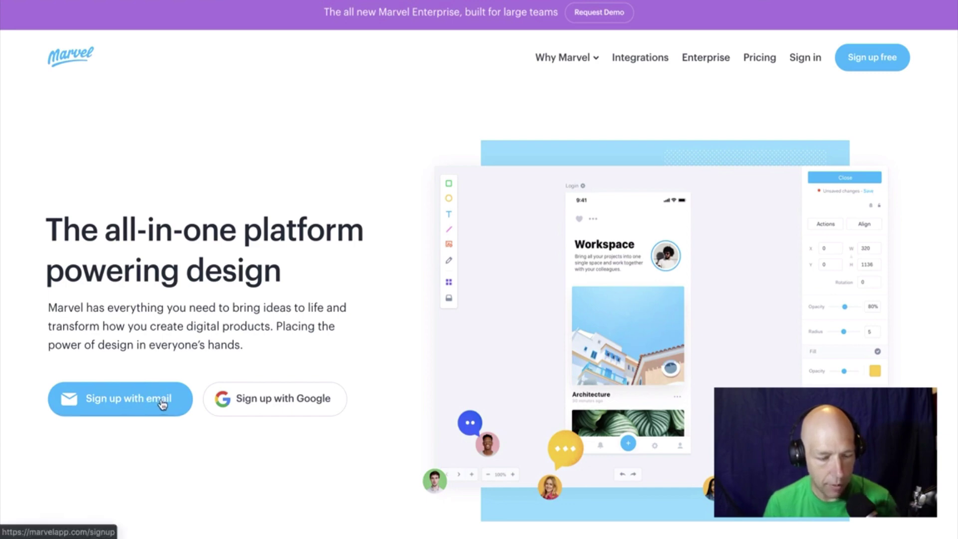
click(309, 404)
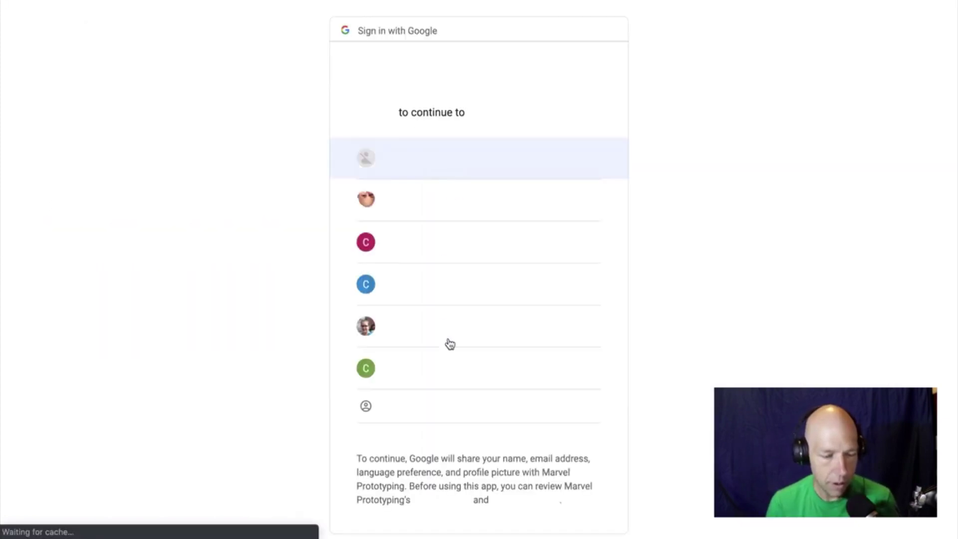
click(420, 374)
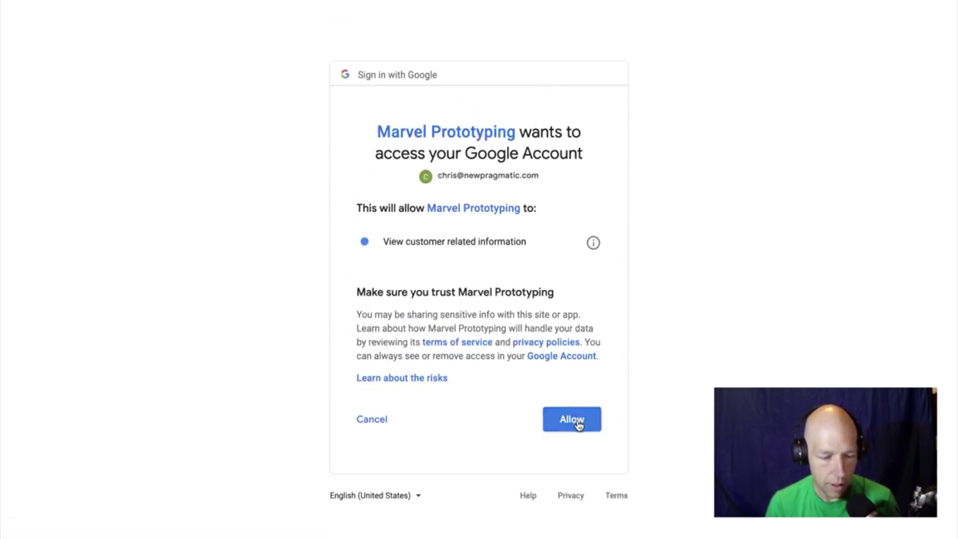
click(577, 420)
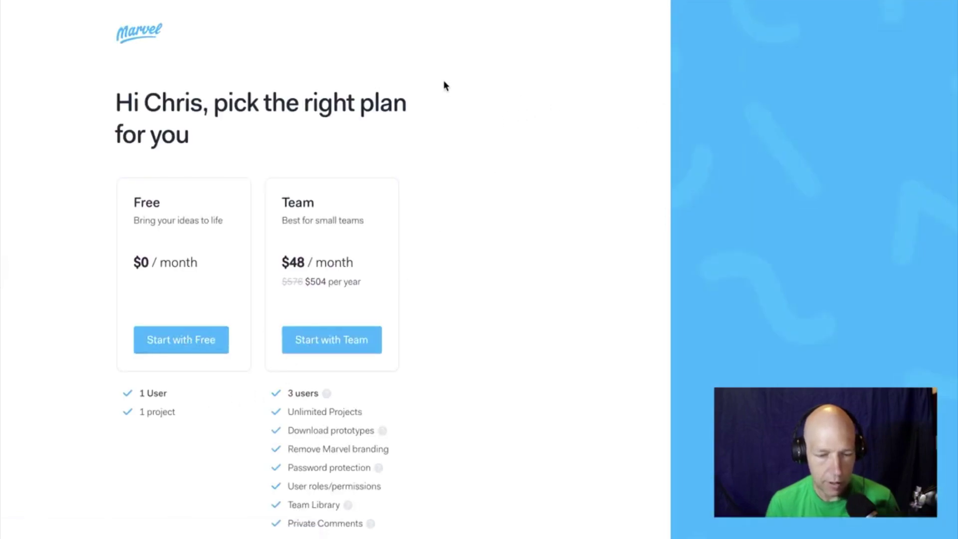
Cycle through desktops and bring Chrome forward on Marvel's All Projects page.
key(ctrl+Left)
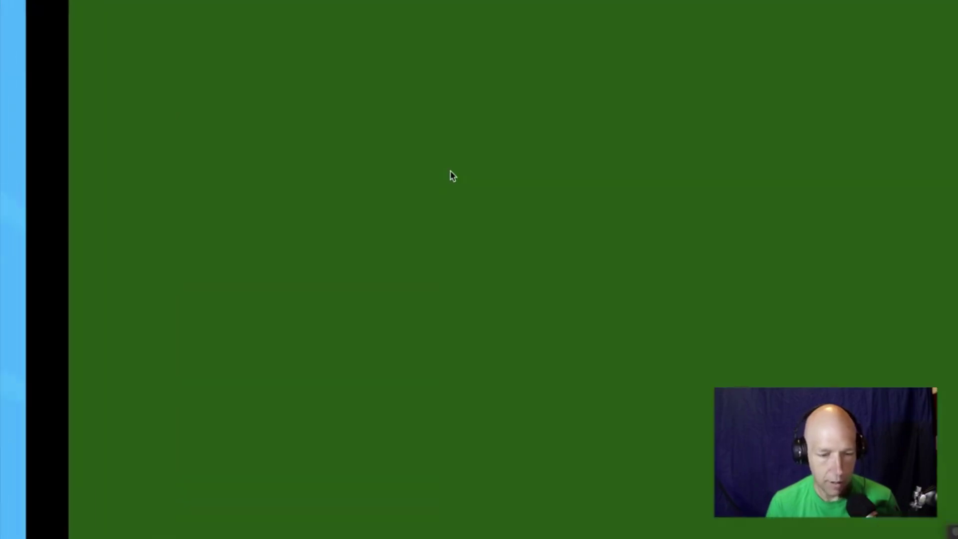
key(ctrl+Right)
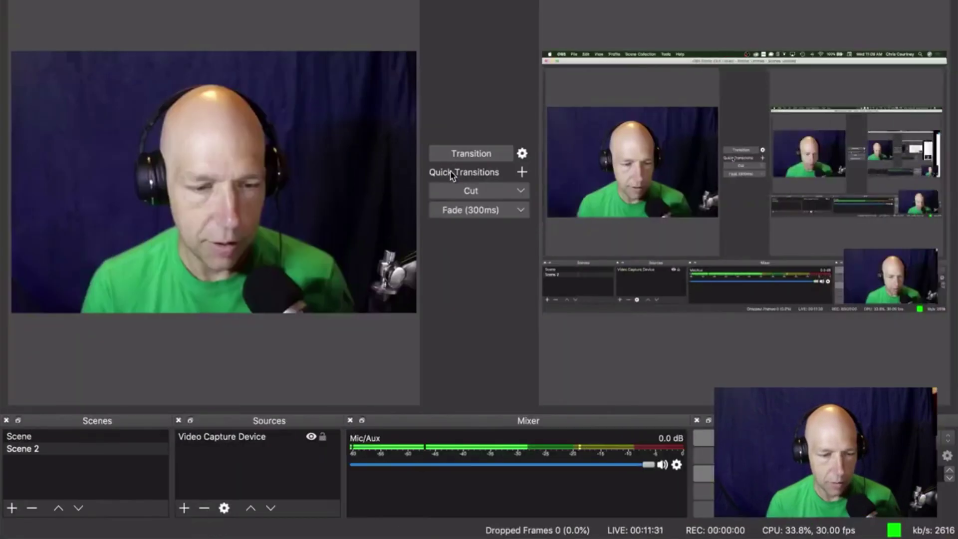
key(ctrl+Left)
key(ctrl+Right)
key(ctrl+Right)
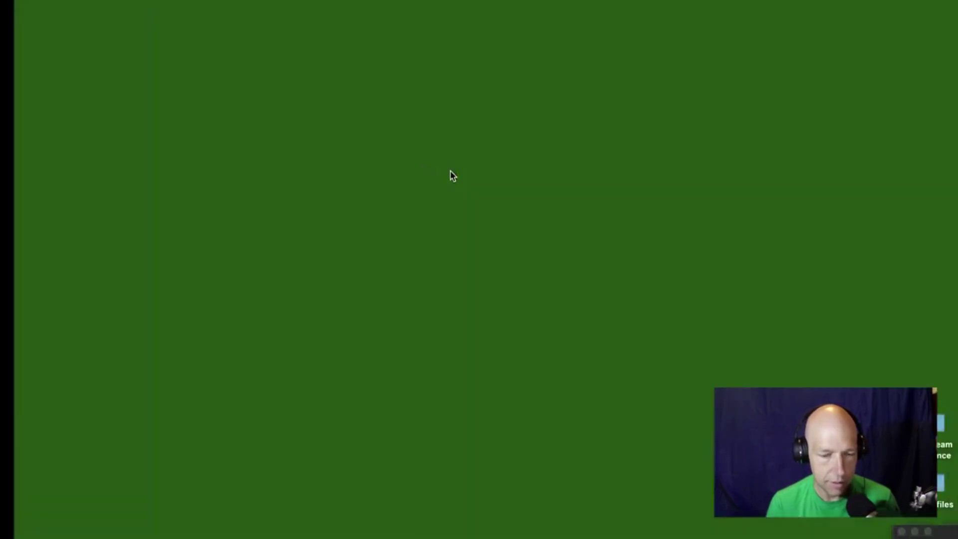
mouse_move(356, 532)
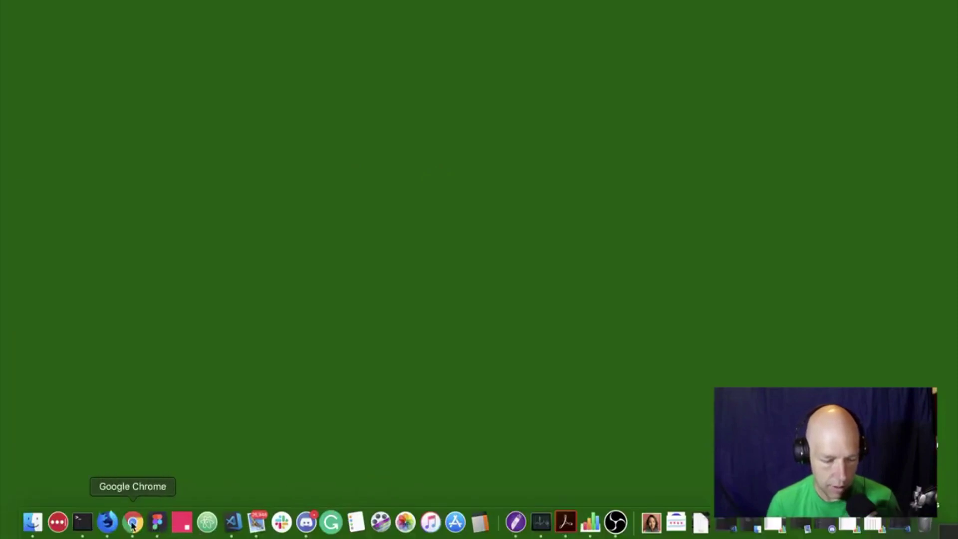
click(108, 523)
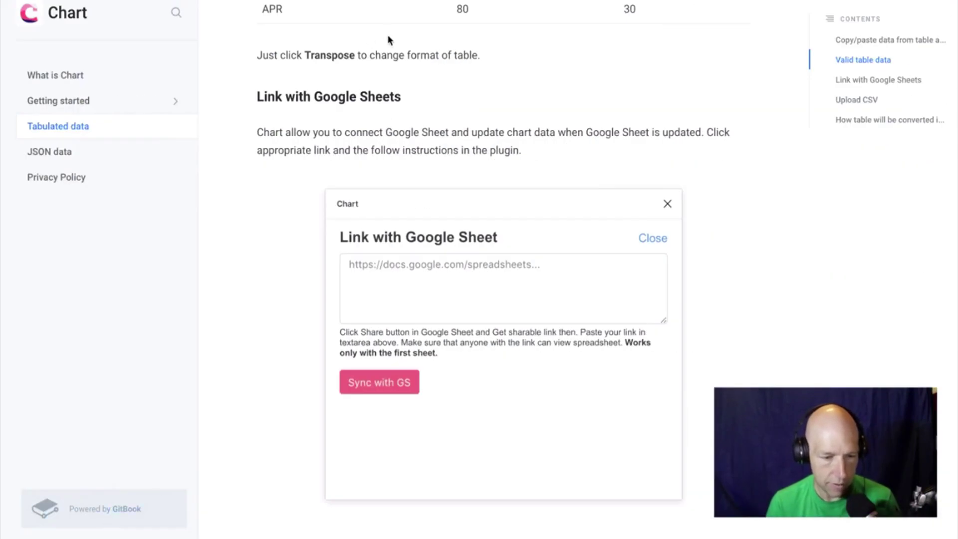
key(ctrl+Right)
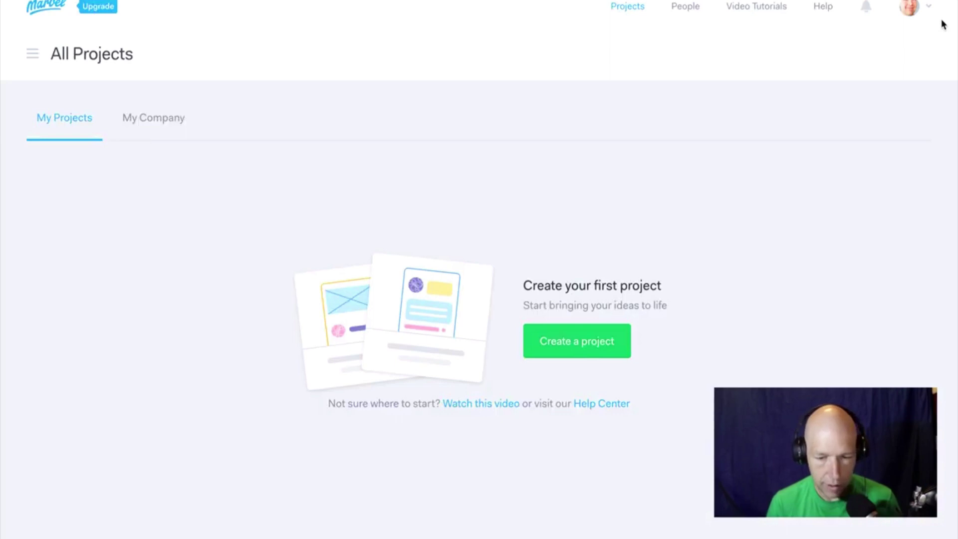
Create a new iPhone X project in Marvel named 'Figma-example'.
click(928, 8)
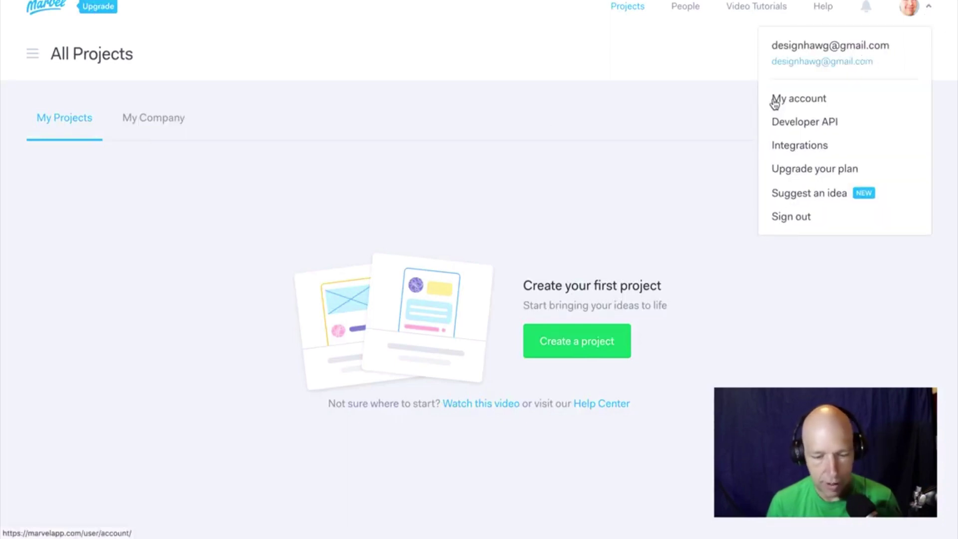
click(549, 171)
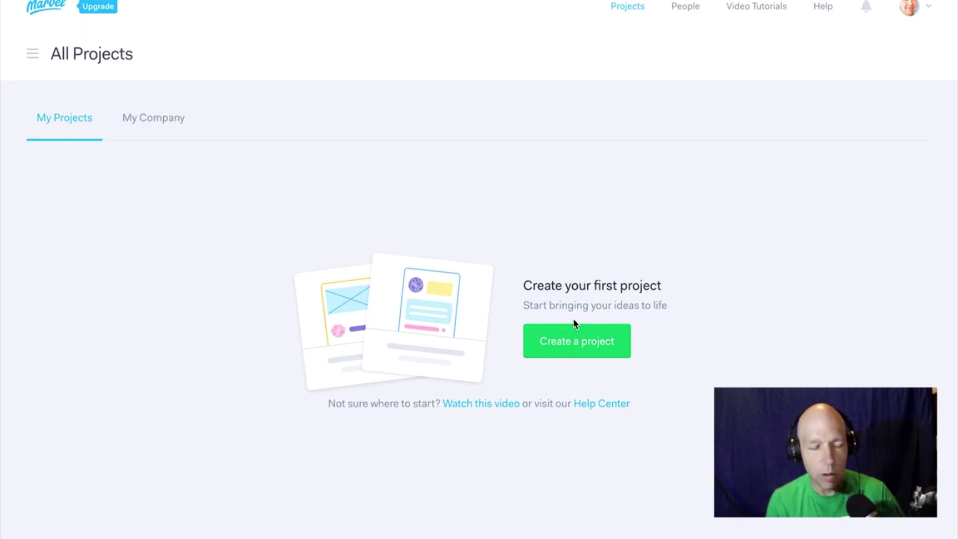
click(592, 345)
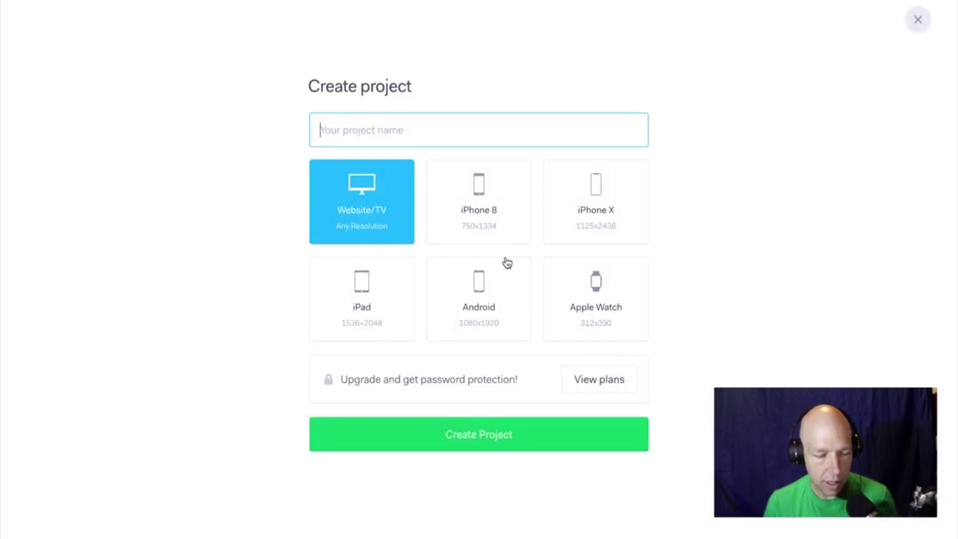
click(596, 200)
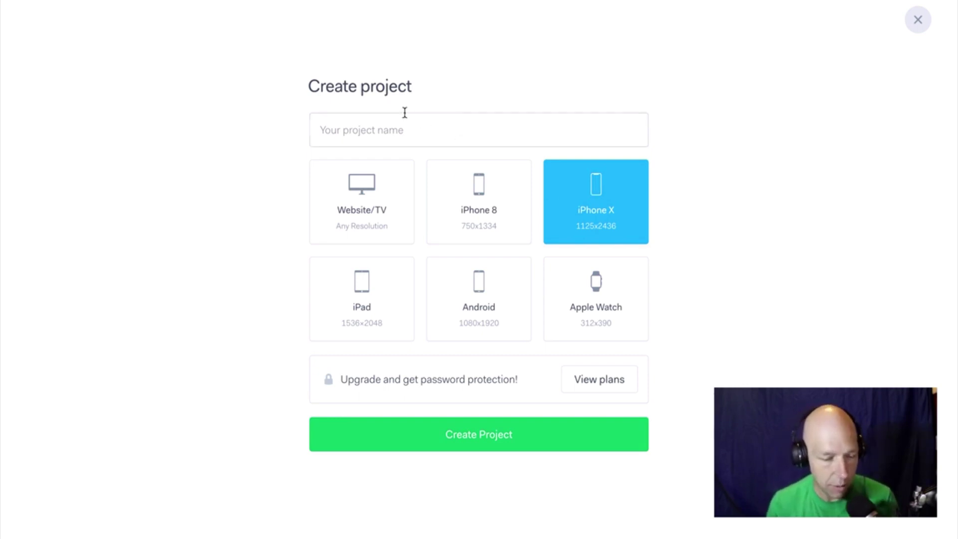
click(406, 119)
text(Fig)
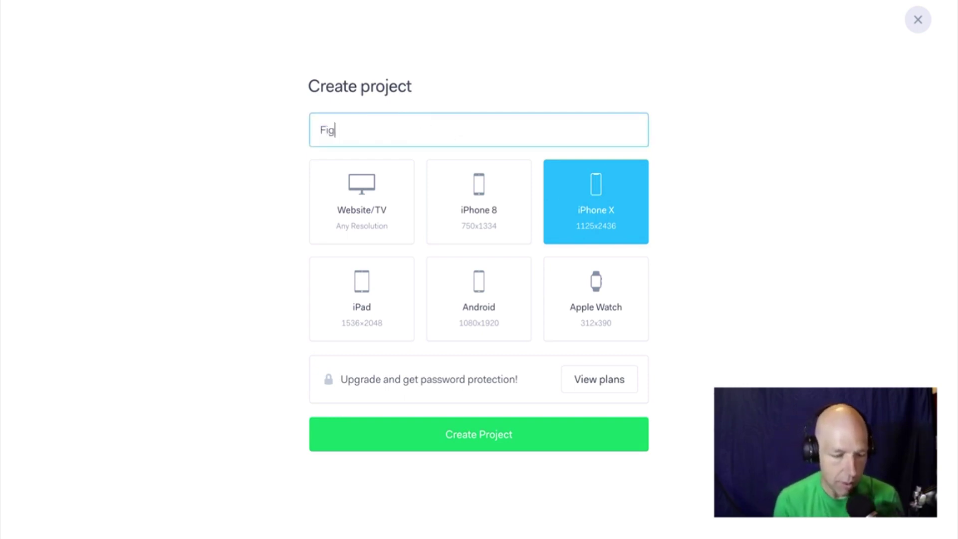
text(ma-example)
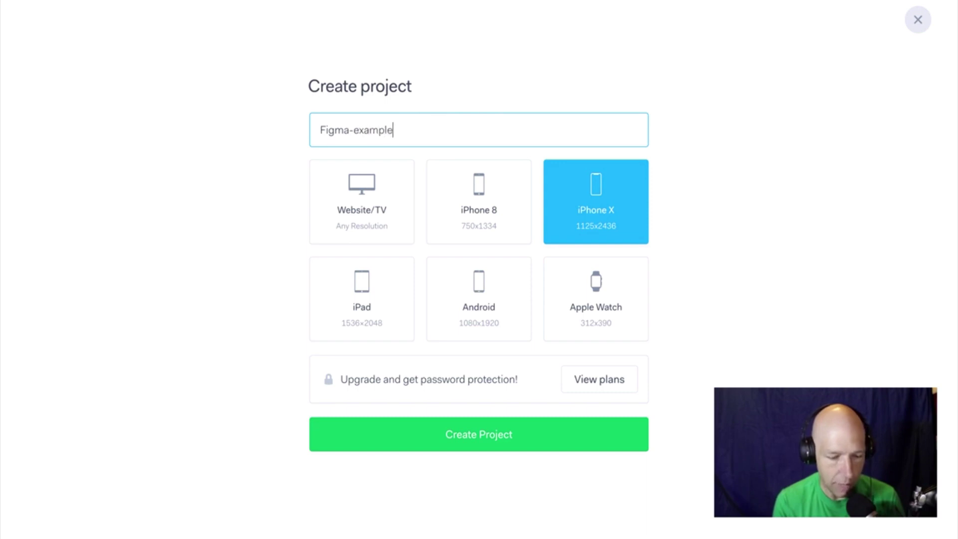
click(545, 441)
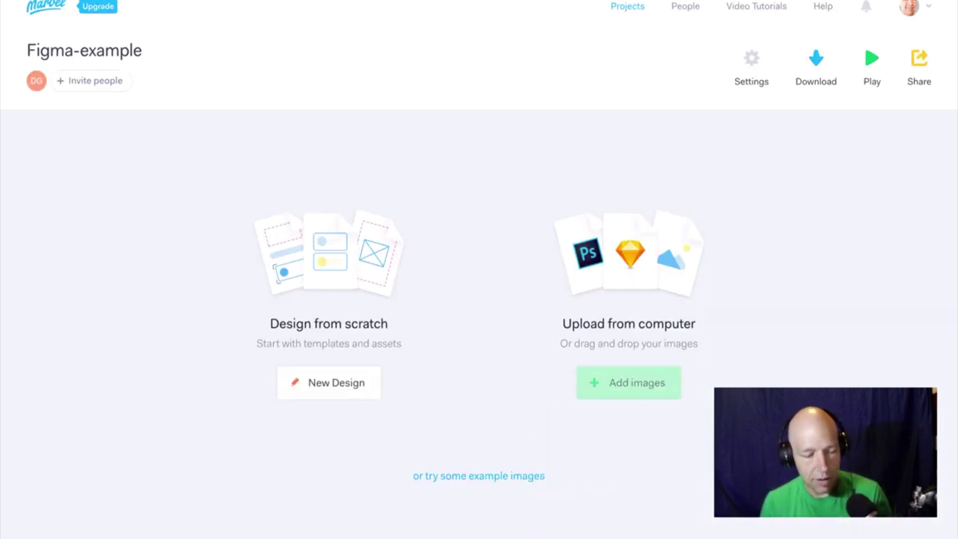
mouse_move(629, 388)
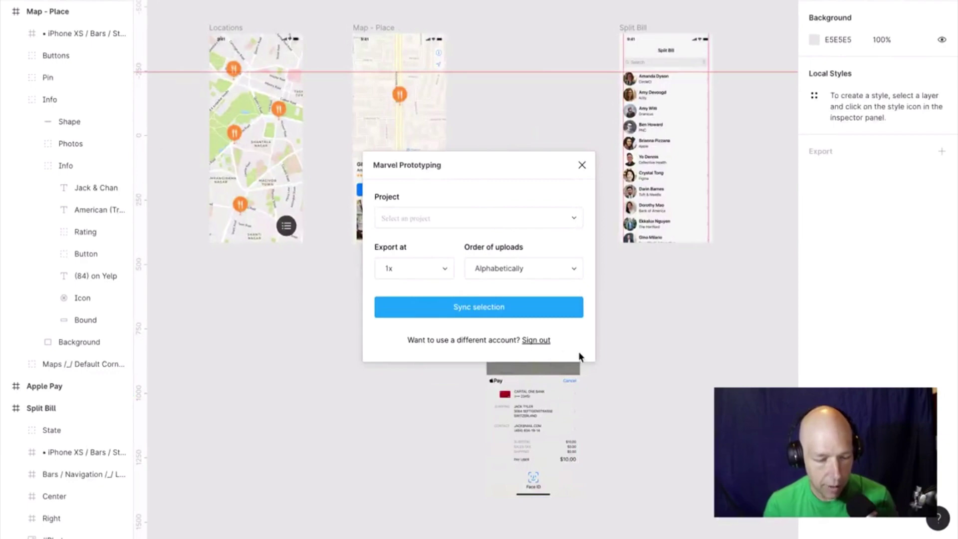
Close the plugin window and relaunch Marvel Prototyping from the canvas Plugins menu.
click(582, 166)
right_click(540, 175)
mouse_move(586, 241)
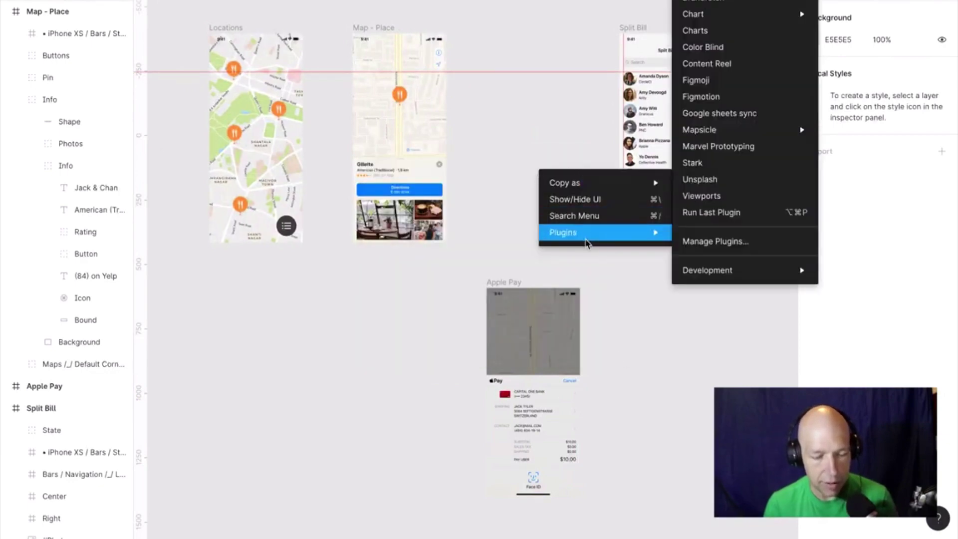
click(727, 148)
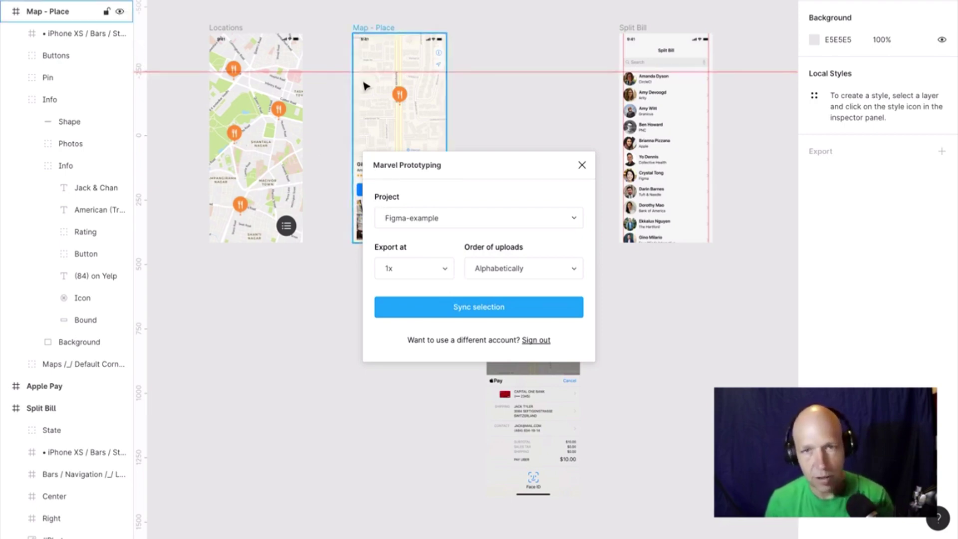
Try syncing the Map - Place restaurant pin layer, then close the plugin.
click(399, 94)
click(498, 310)
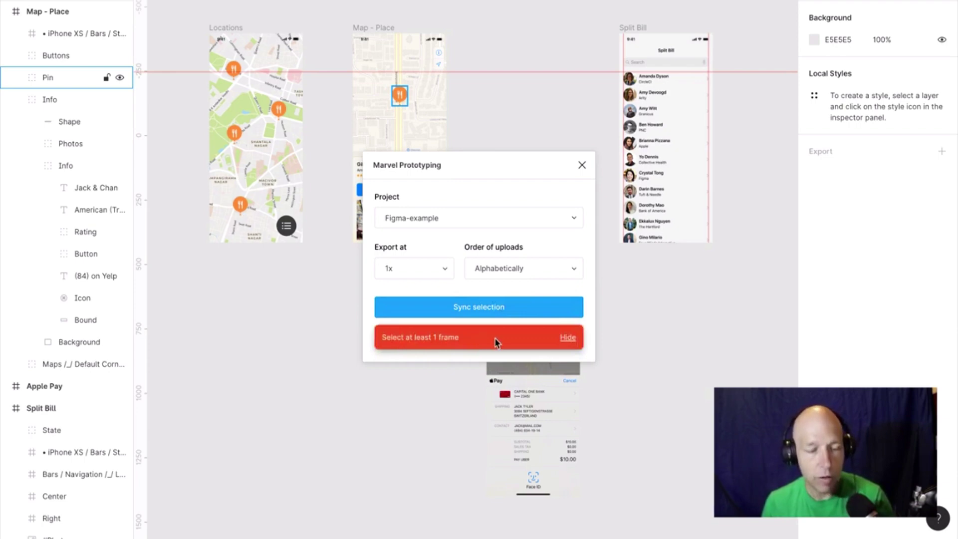
click(582, 166)
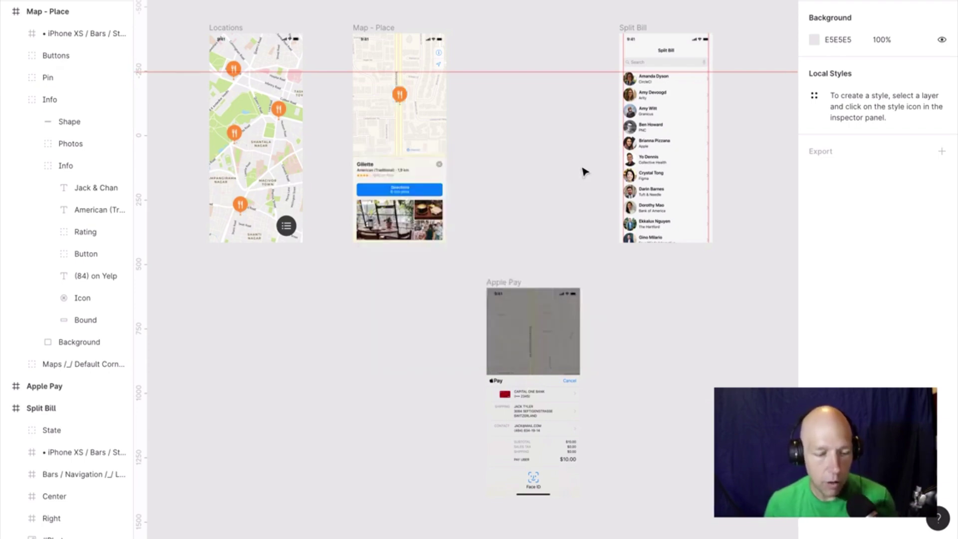
Select all four screens and sync them to Figma-example with Marvel Prototyping.
drag(182, 26, 479, 272)
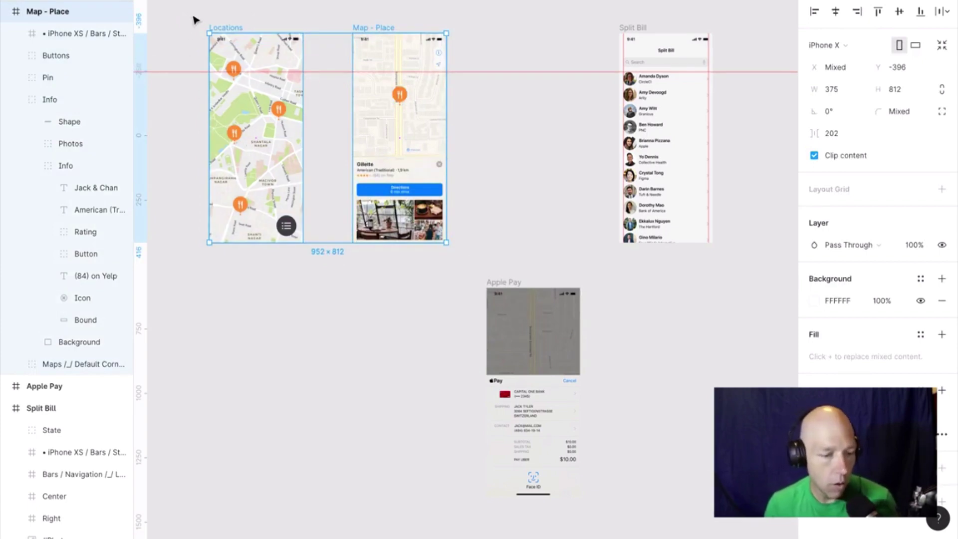
drag(188, 13, 713, 499)
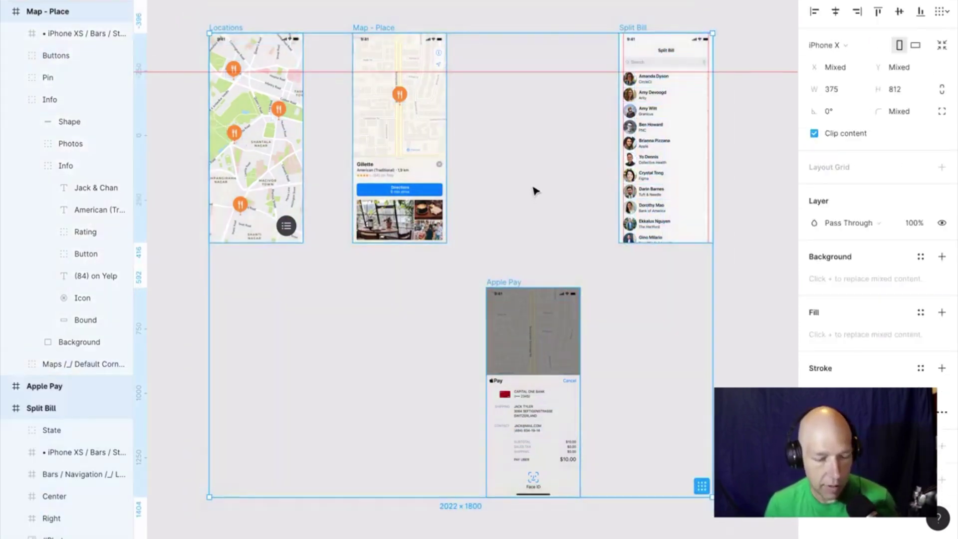
right_click(564, 156)
mouse_move(610, 369)
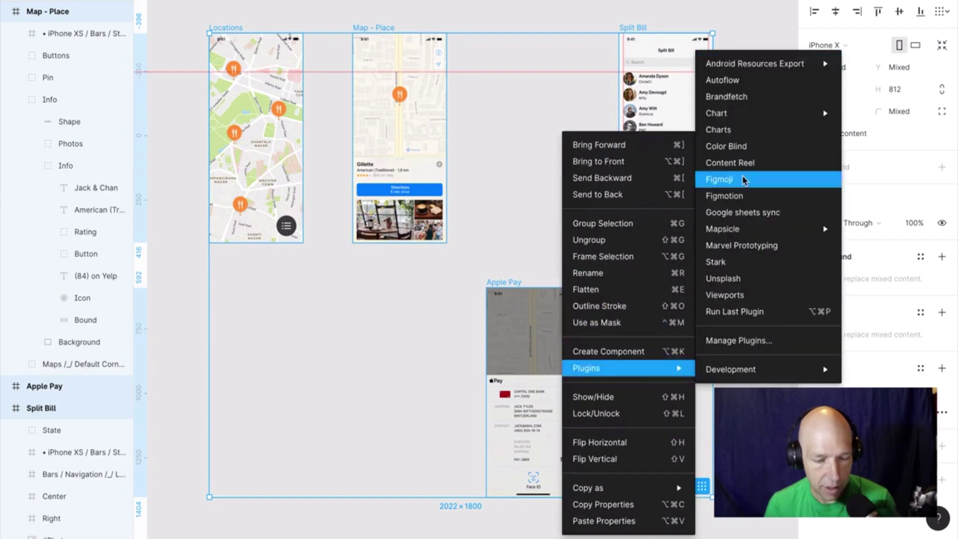
click(734, 246)
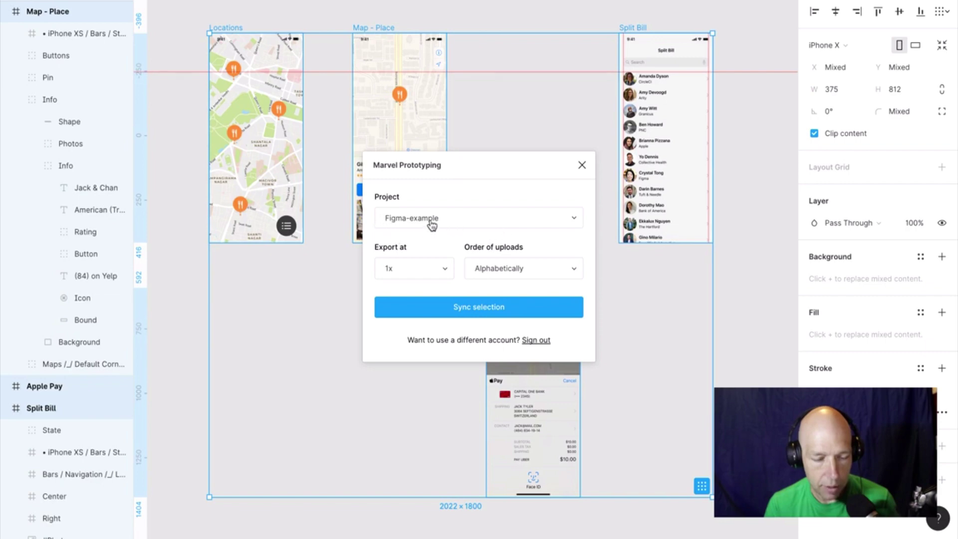
click(494, 308)
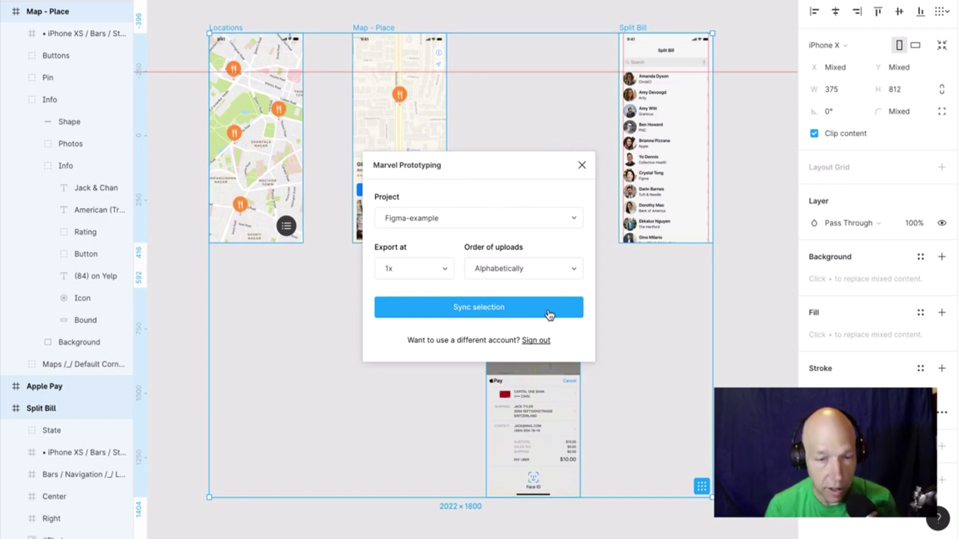
key(ctrl+Up)
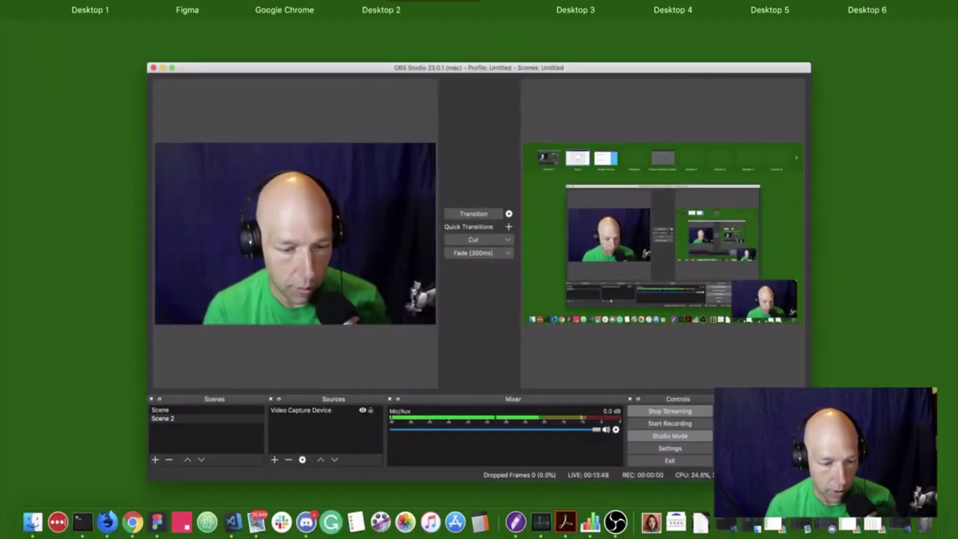
Move Apple Pay to the last position and open Locations in Marvel's prototyping editor.
click(320, 20)
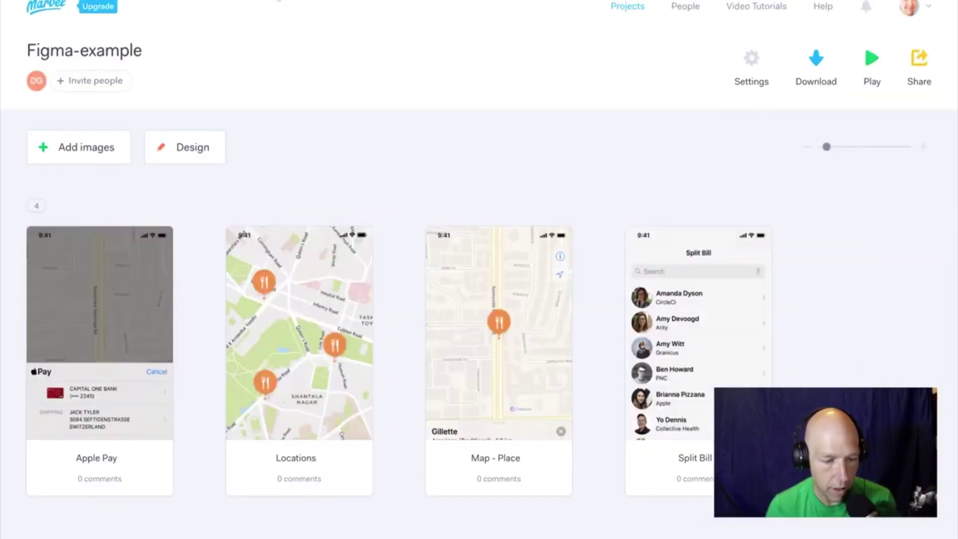
mouse_move(332, 316)
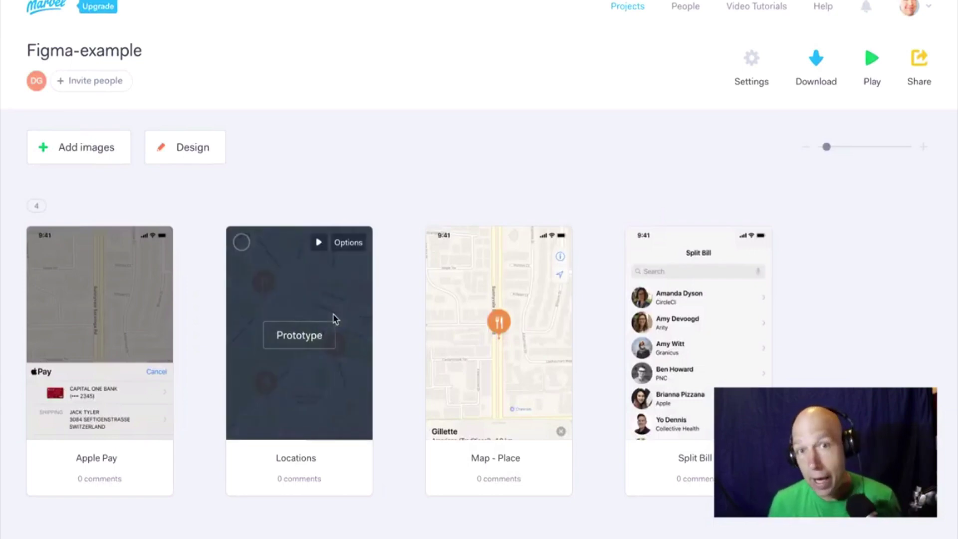
mouse_move(133, 361)
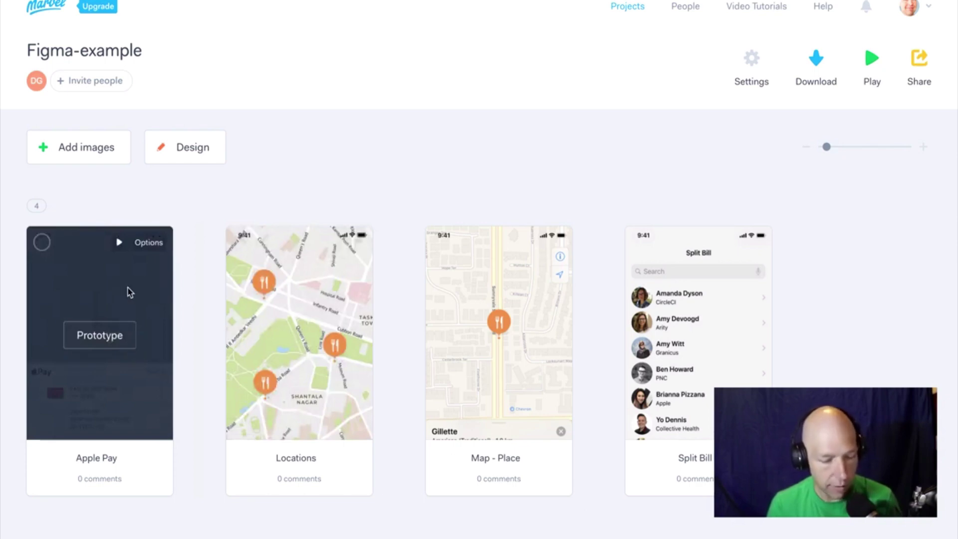
drag(92, 295, 776, 336)
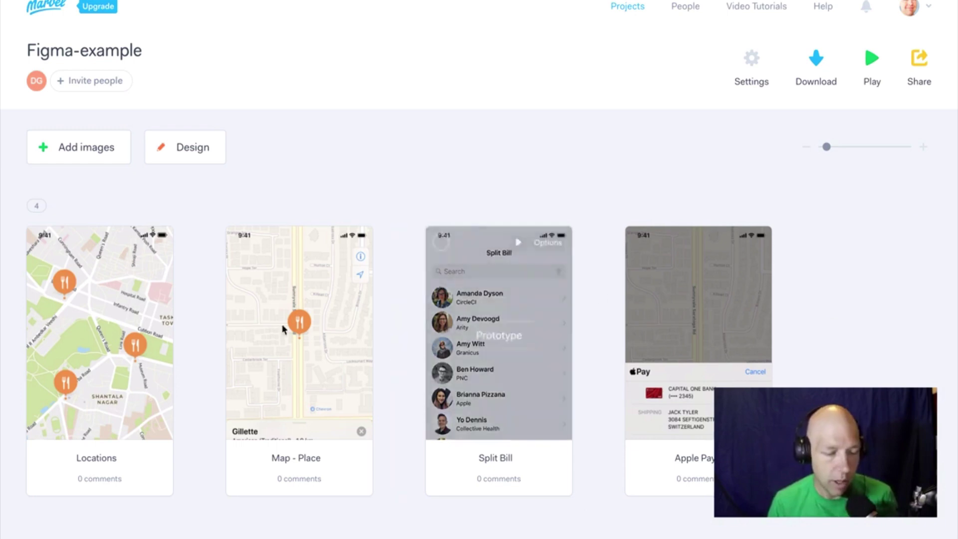
mouse_move(145, 317)
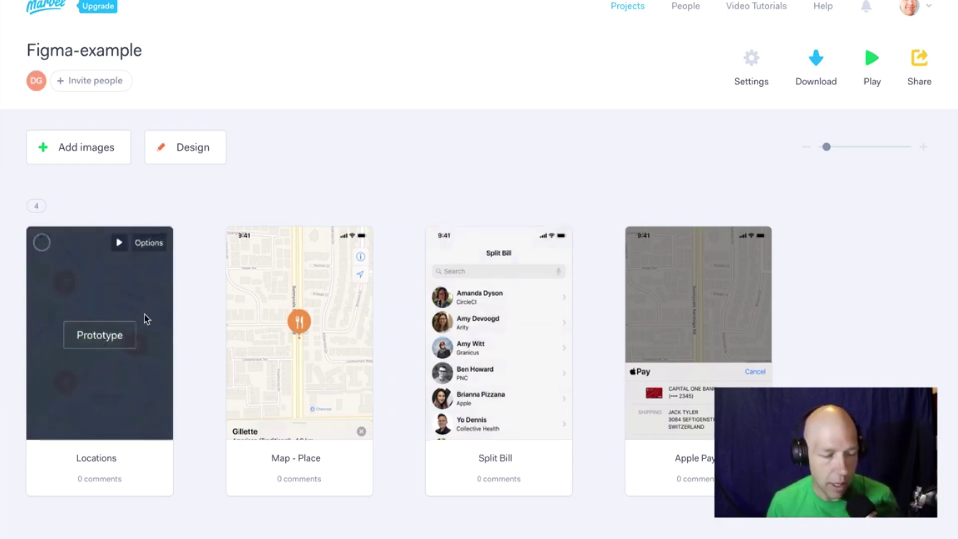
click(111, 341)
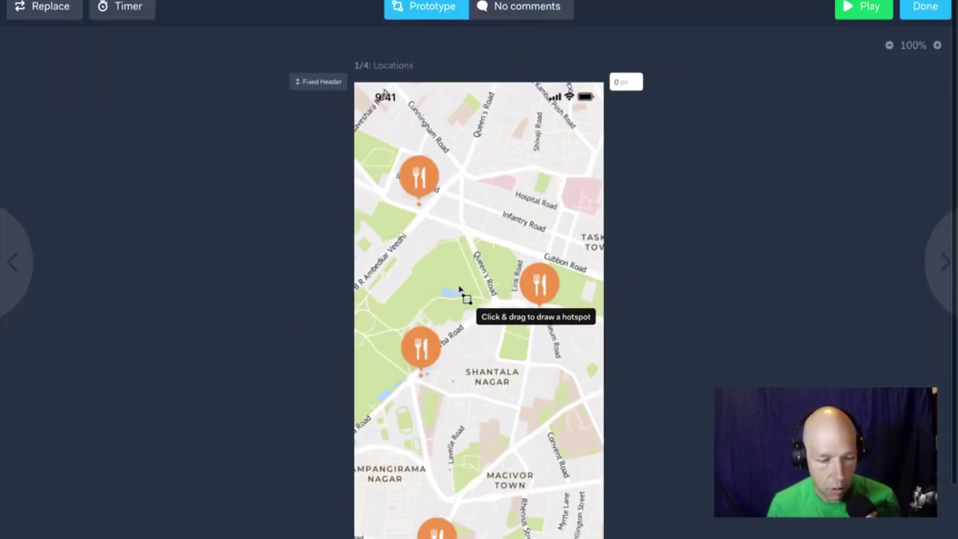
Draw a hotspot over the Cubbon Road pin linking to Map - Place with Push Left.
scroll(460, 295, down, 3)
scroll(460, 289, up, 3)
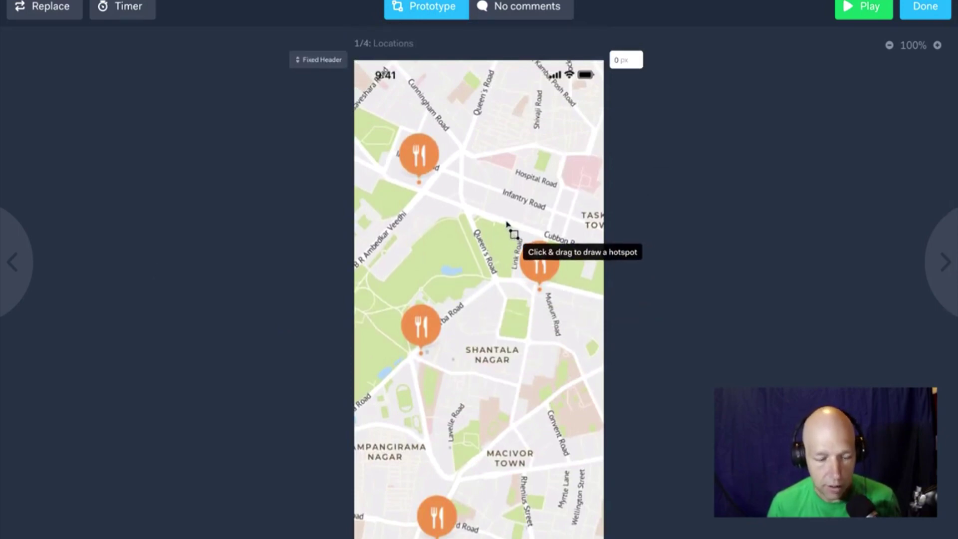
drag(510, 230, 568, 304)
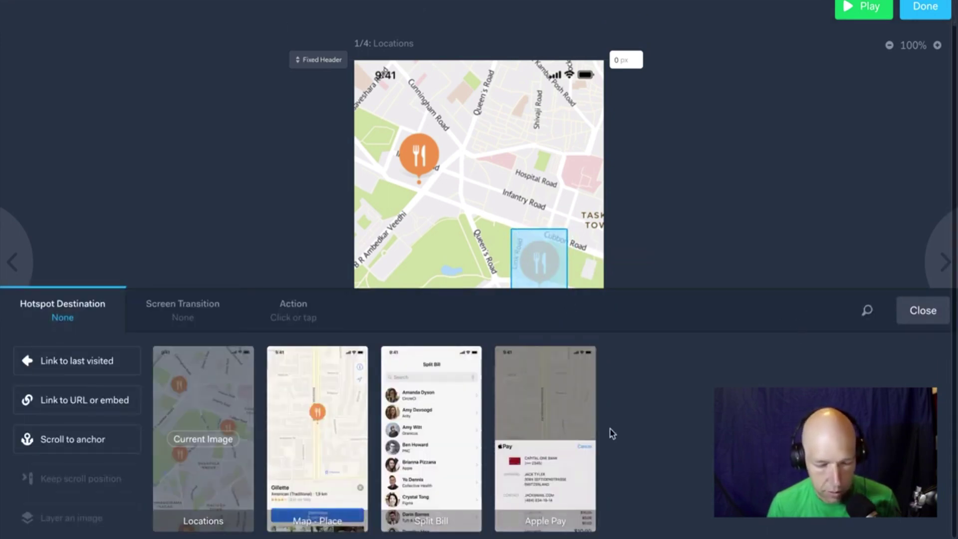
click(320, 439)
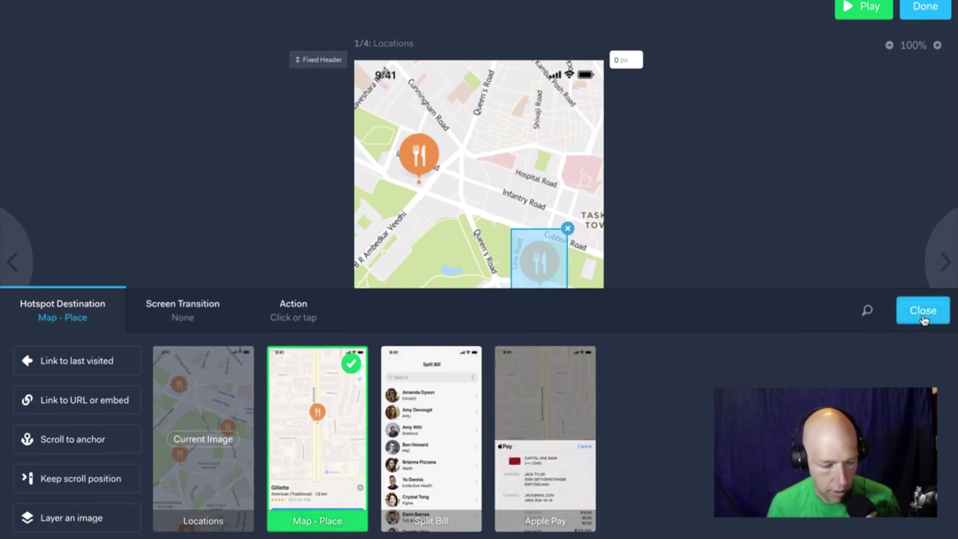
click(169, 313)
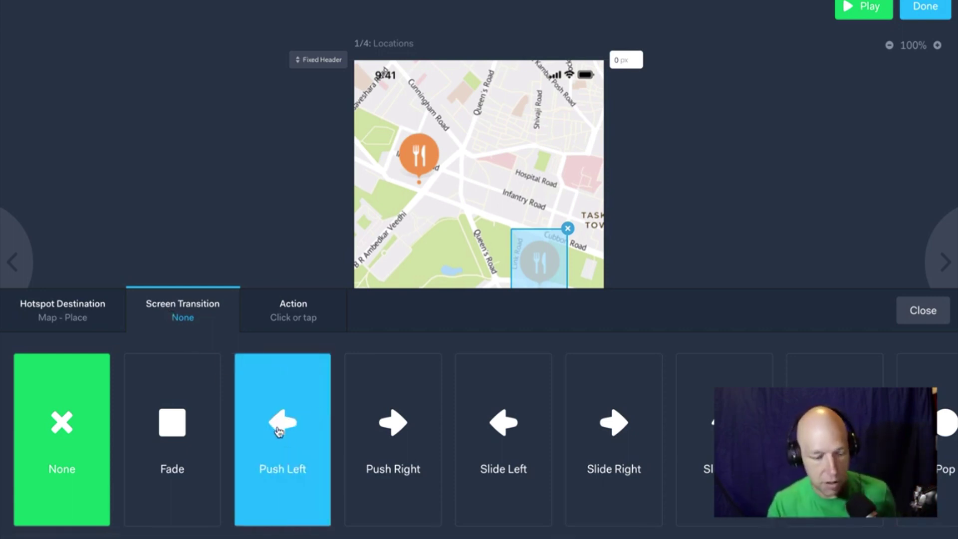
click(279, 432)
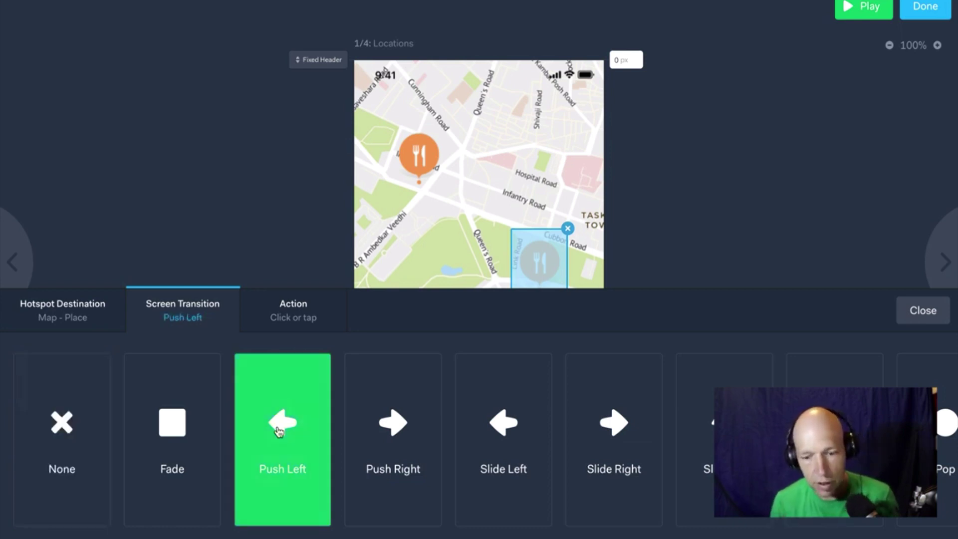
click(63, 319)
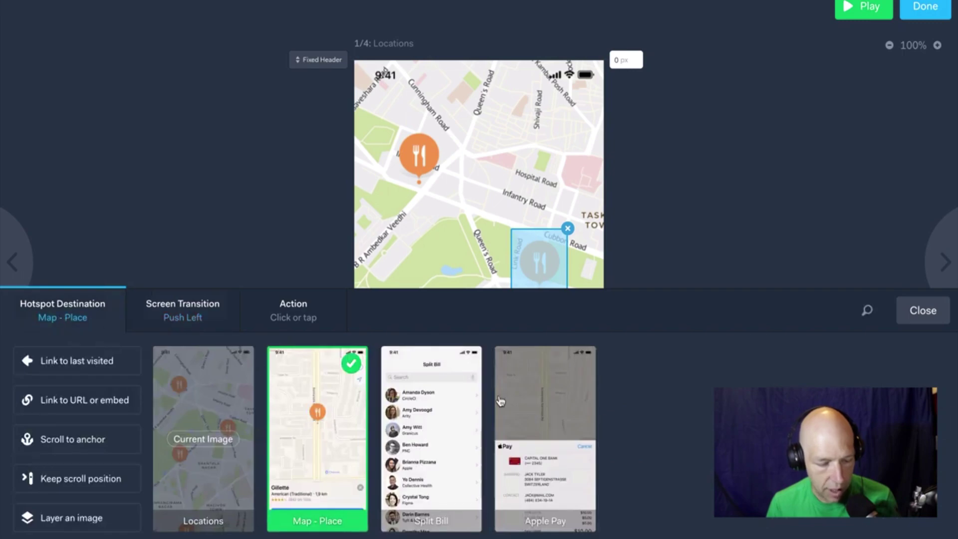
click(922, 314)
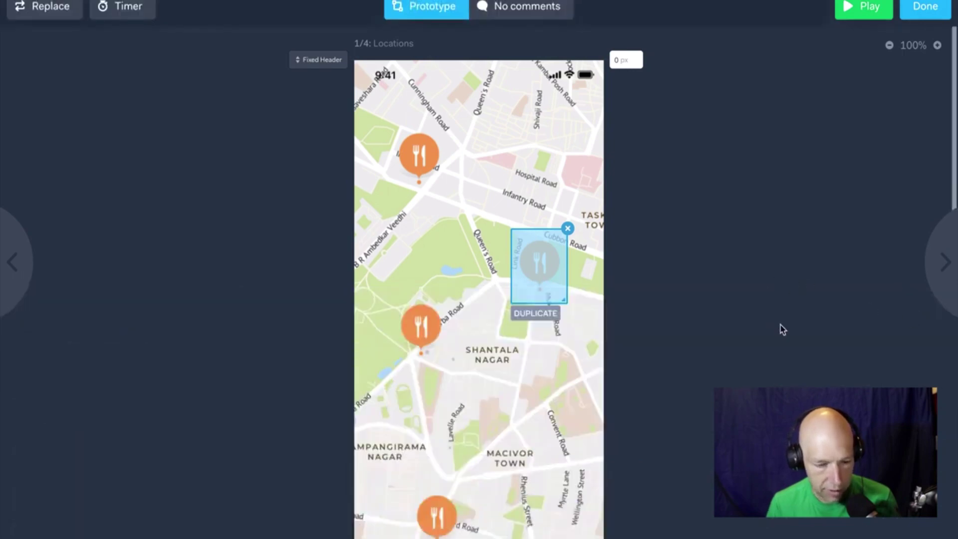
On Map - Place, add a Directions button hotspot linking to Split Bill with a Flip transition.
click(933, 249)
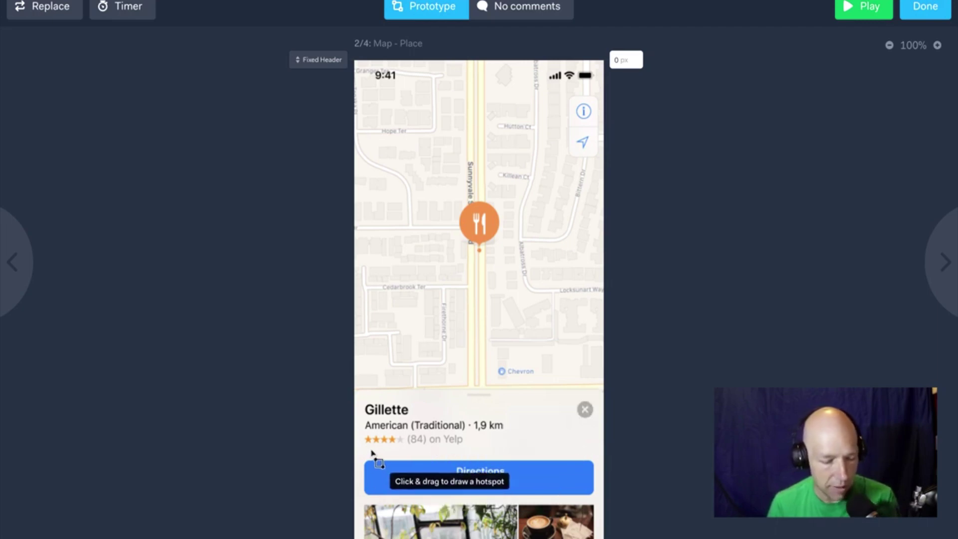
drag(360, 451, 599, 505)
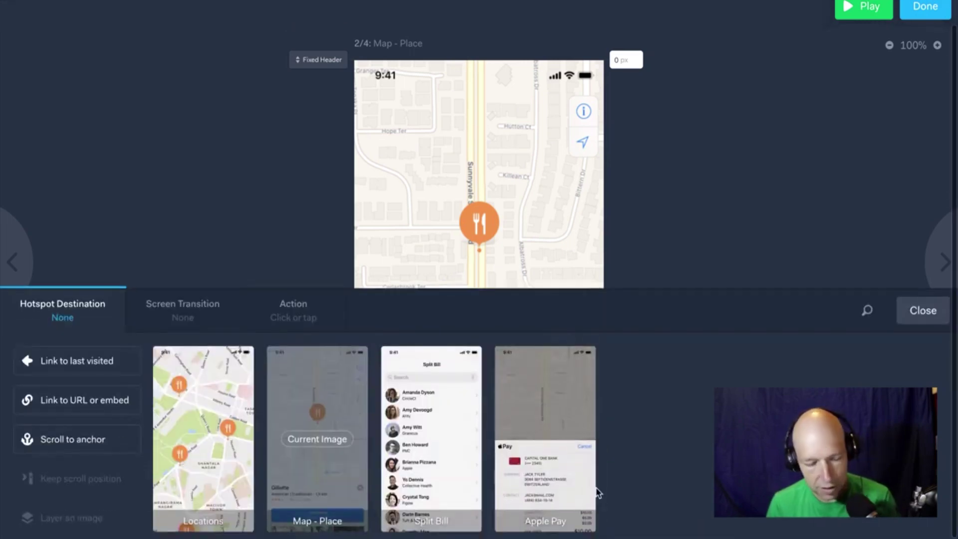
click(459, 442)
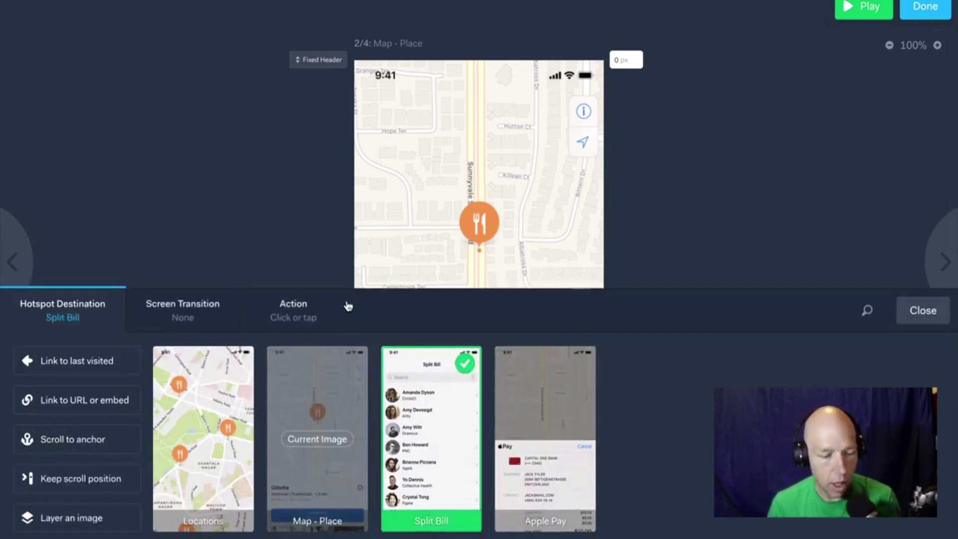
click(172, 320)
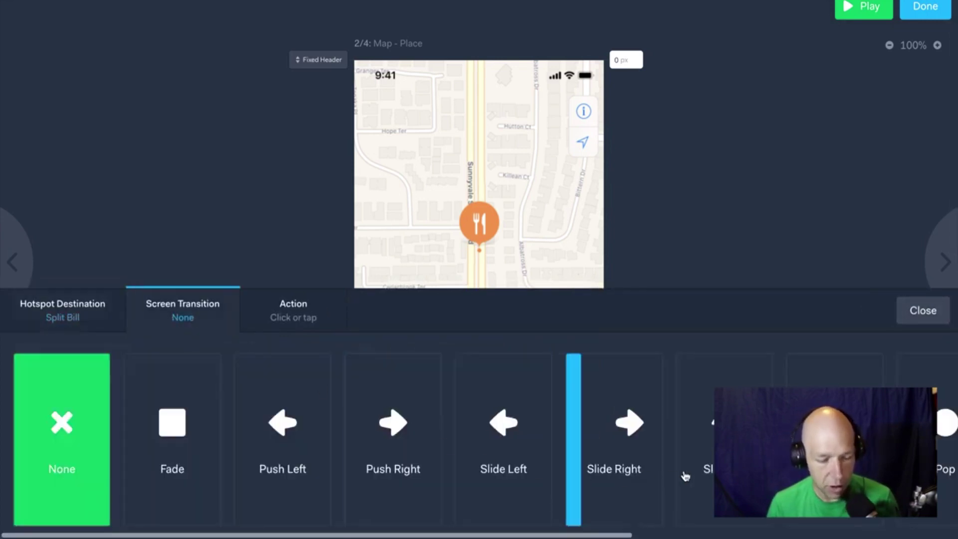
scroll(669, 449, right, 5)
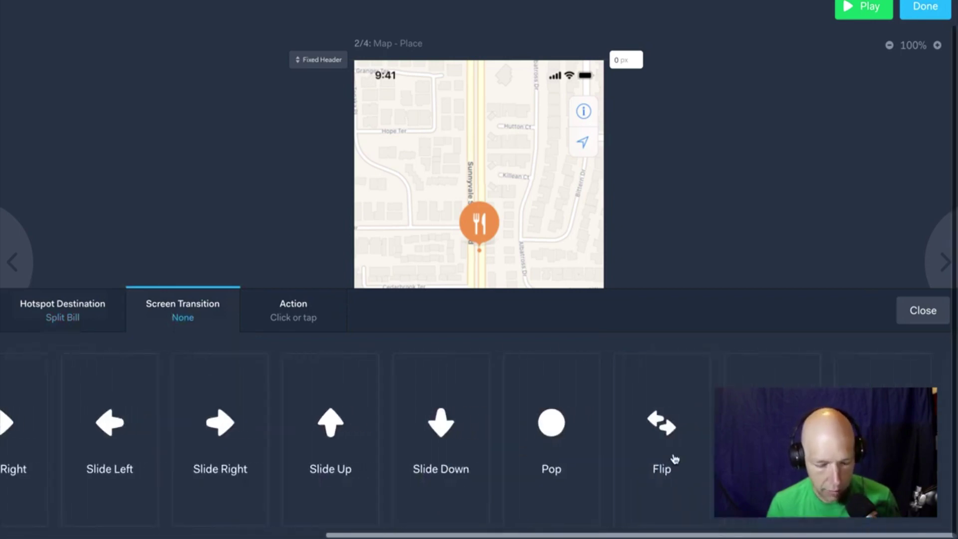
click(670, 459)
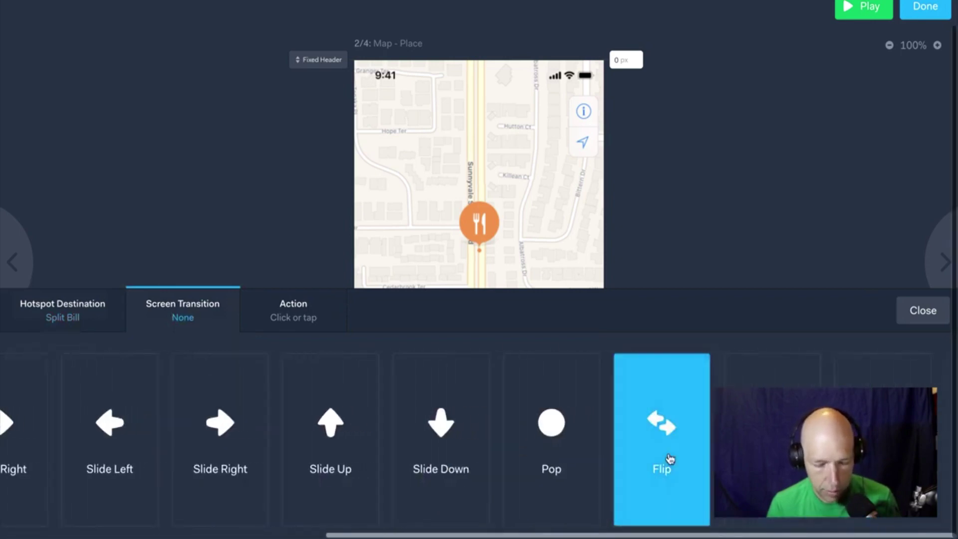
click(924, 310)
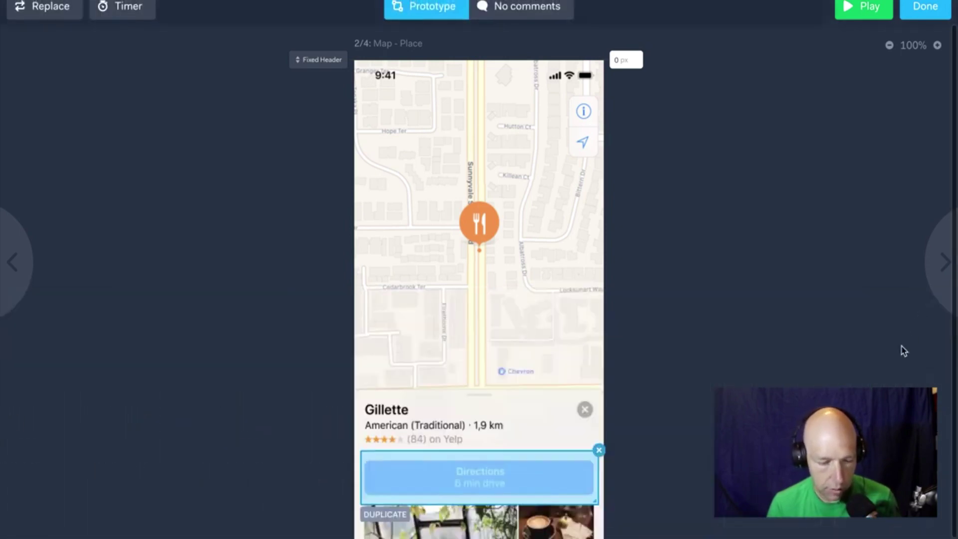
On Split Bill, hotspot the top five contact rows to Apple Pay with a Push Right transition.
click(942, 262)
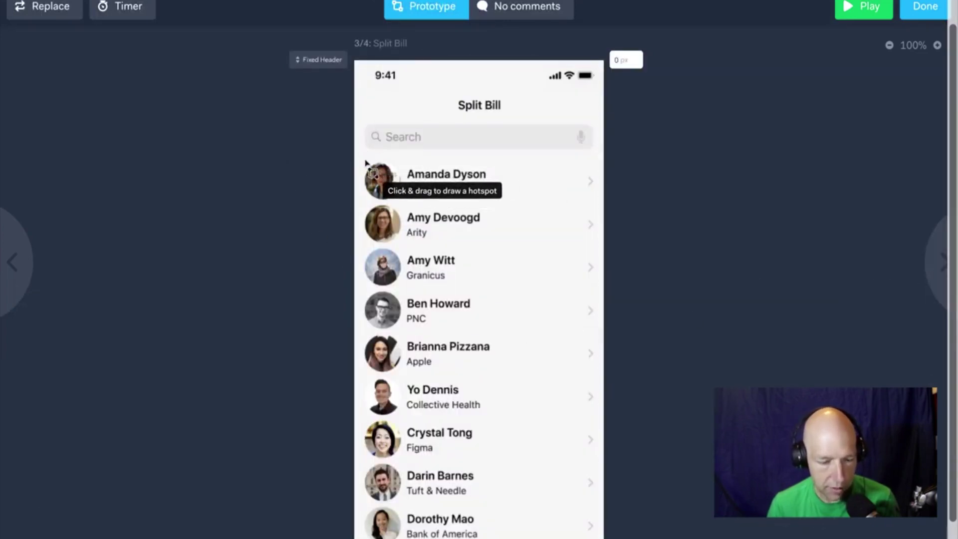
drag(360, 161, 603, 380)
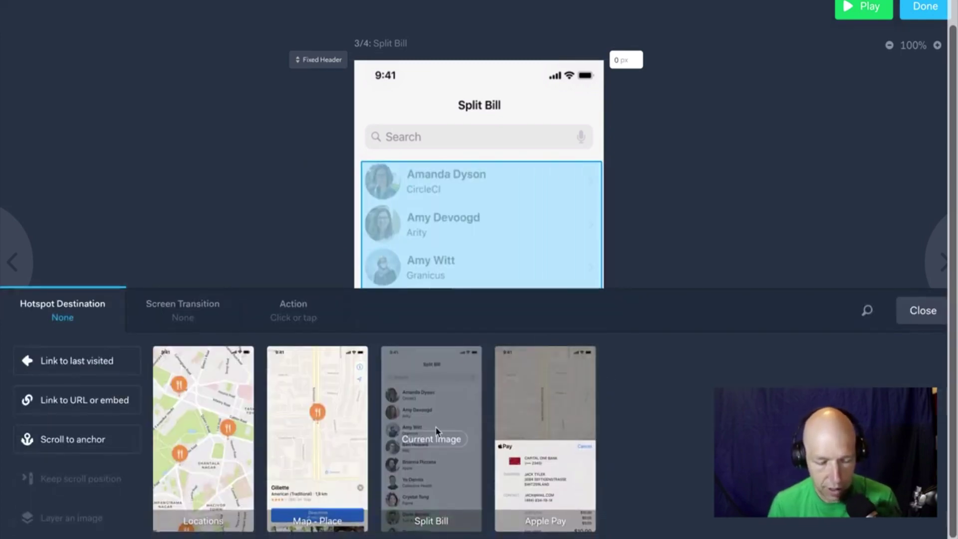
click(545, 439)
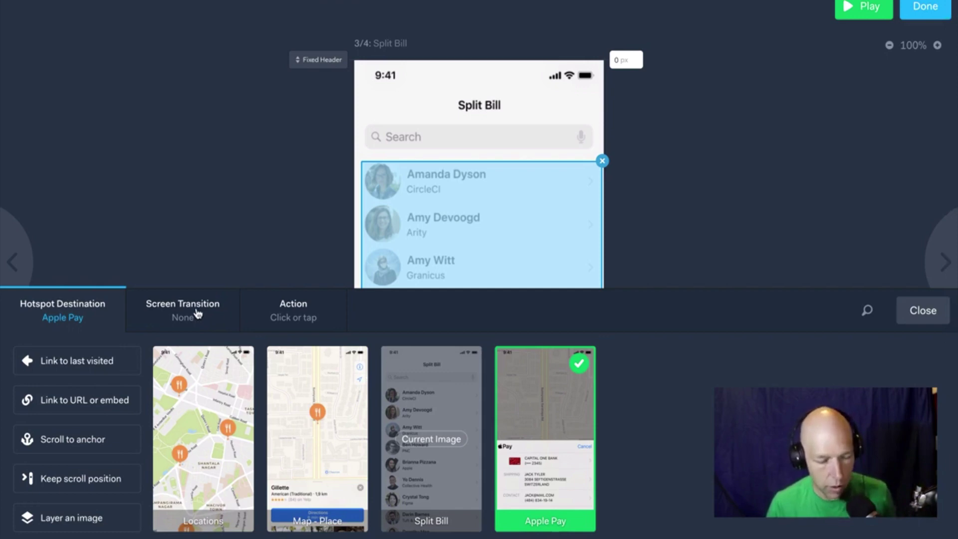
click(197, 314)
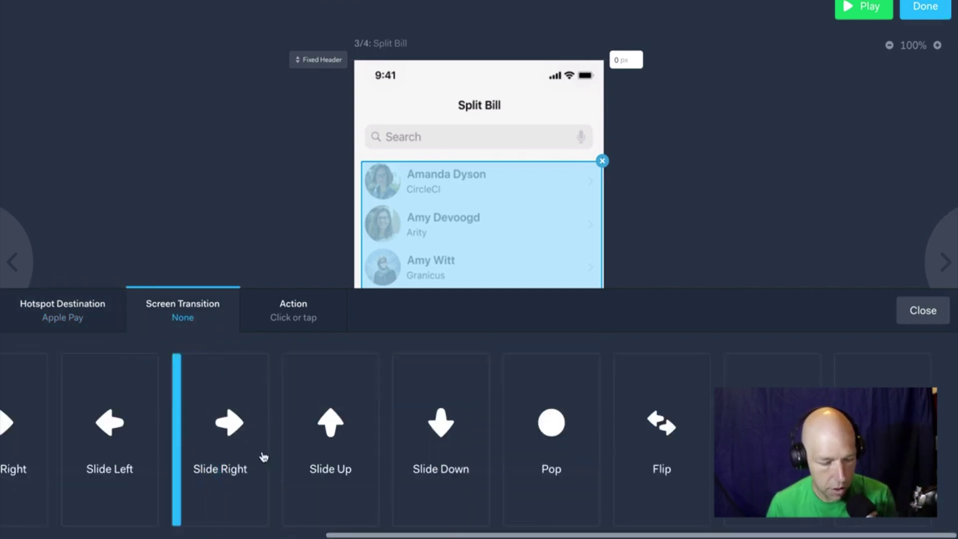
scroll(262, 456, left, 5)
scroll(265, 455, left, 3)
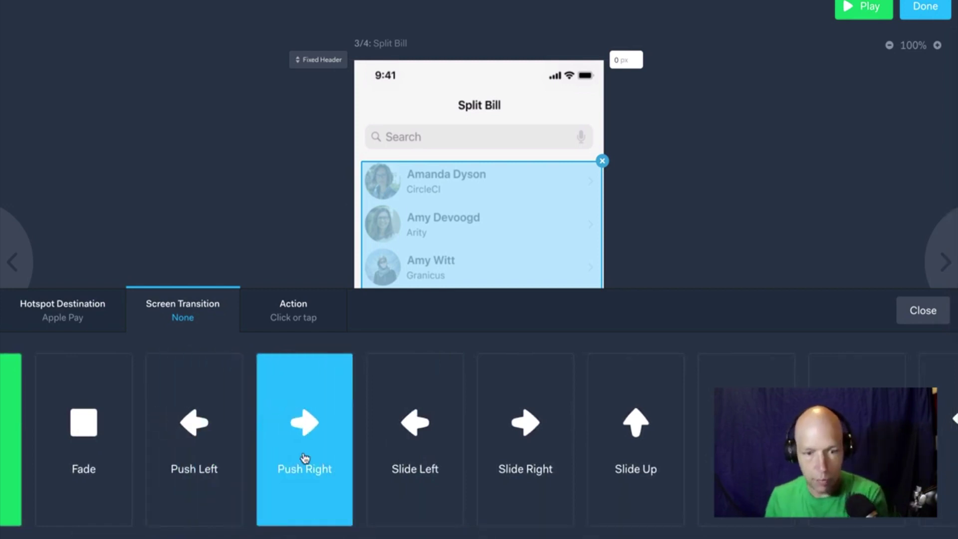
click(305, 458)
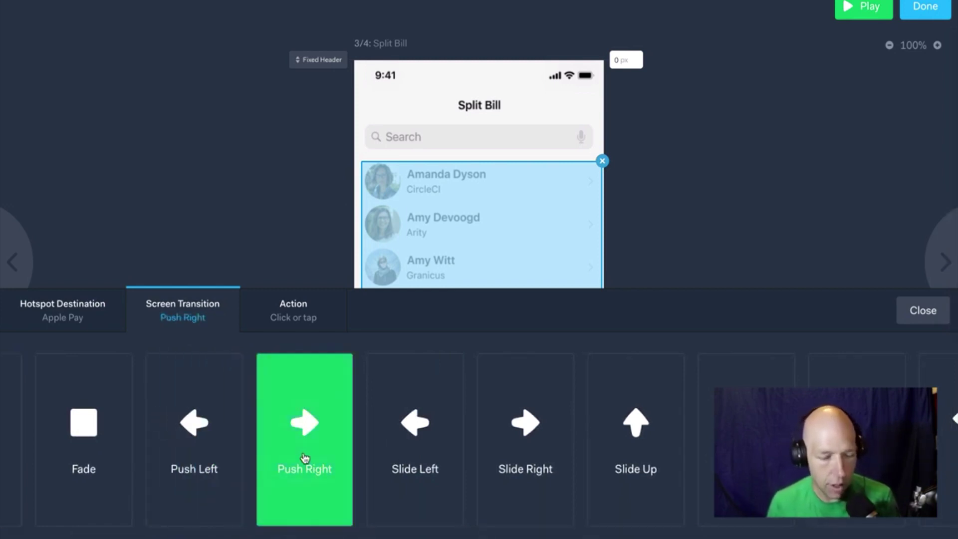
click(930, 312)
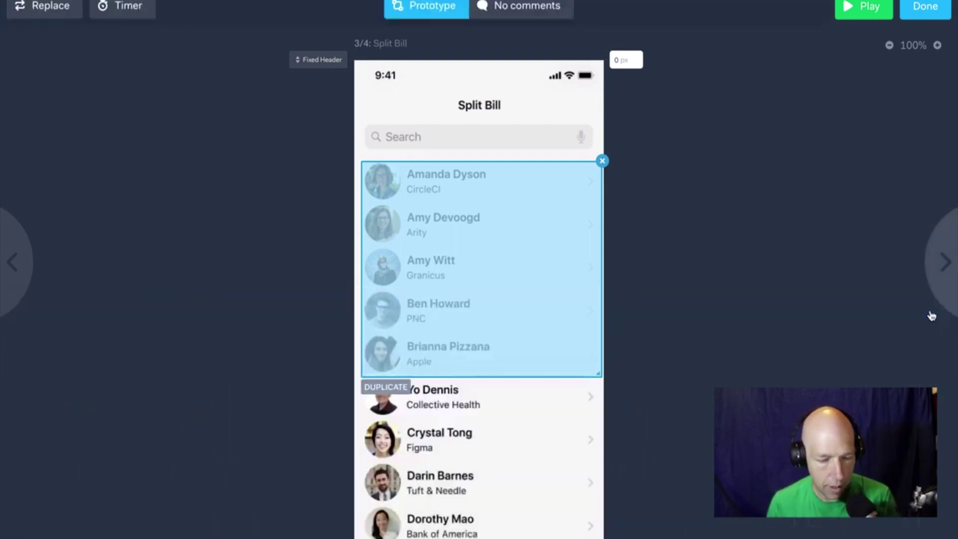
On Apple Pay, link a Cancel hotspot to Map - Place with Fade, then step back to Locations.
click(934, 250)
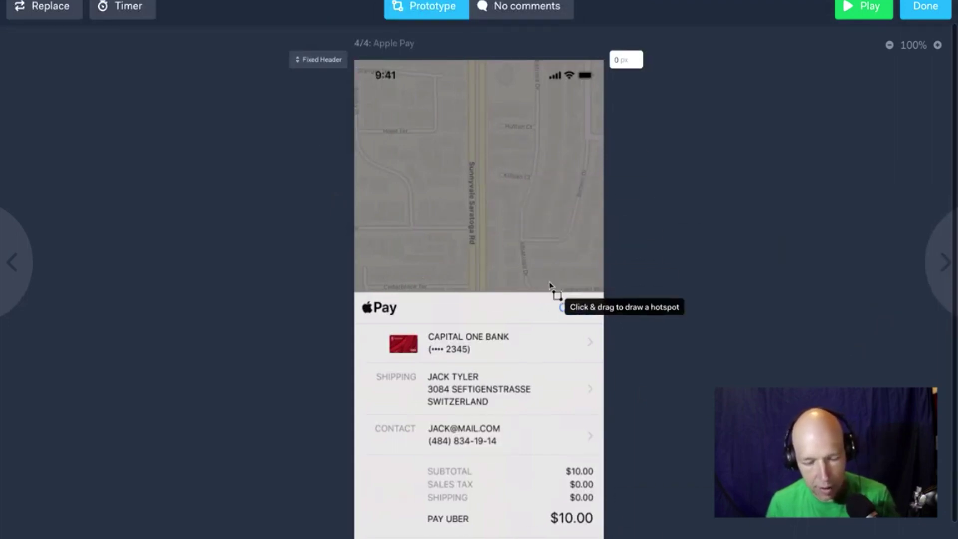
drag(552, 297, 602, 323)
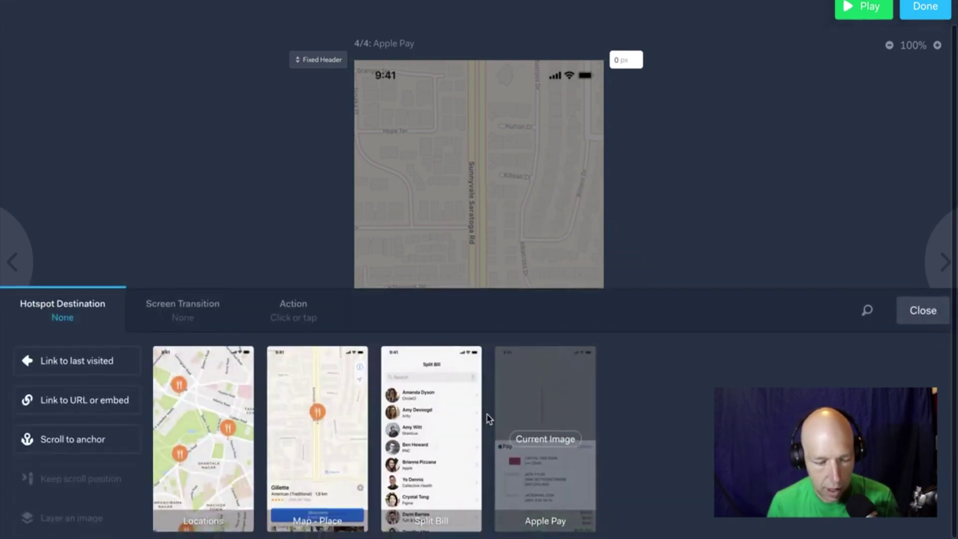
click(320, 453)
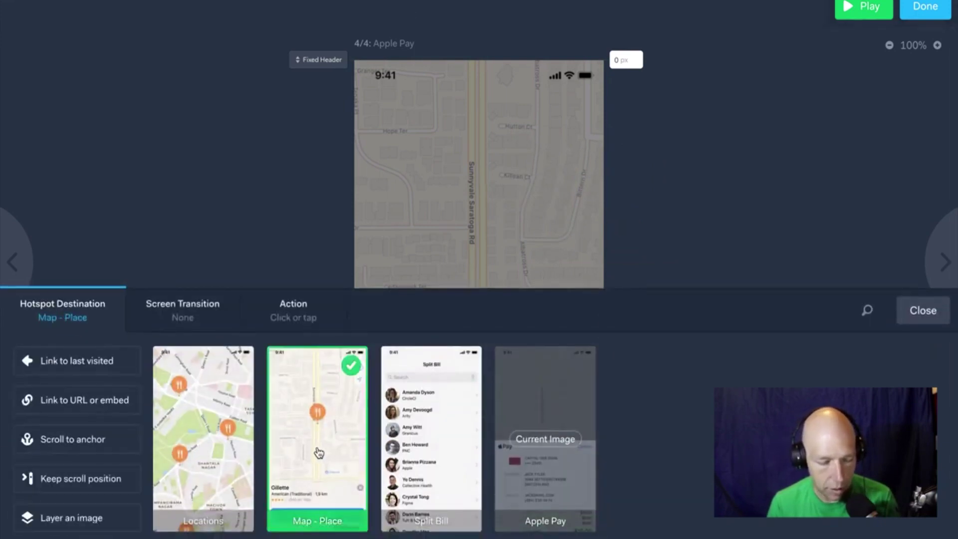
click(187, 315)
click(95, 457)
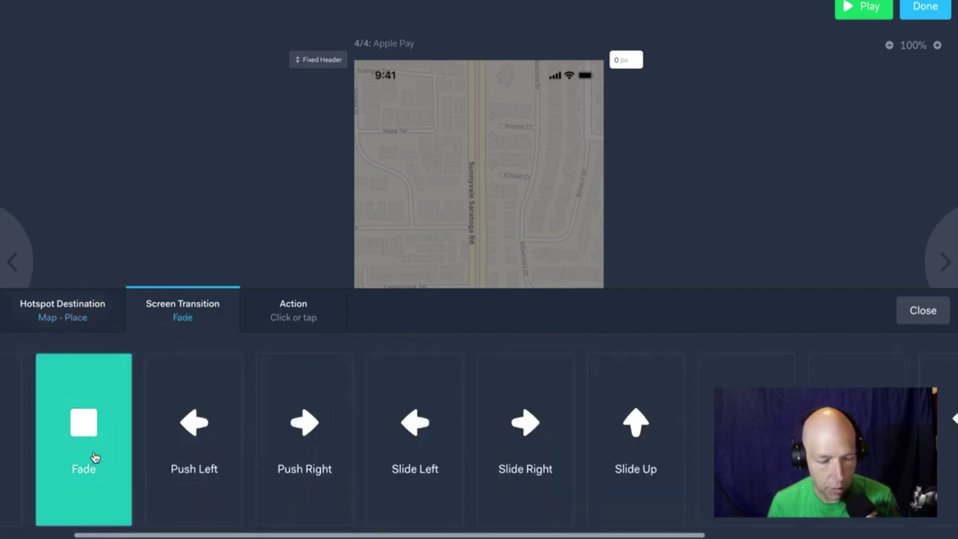
click(924, 311)
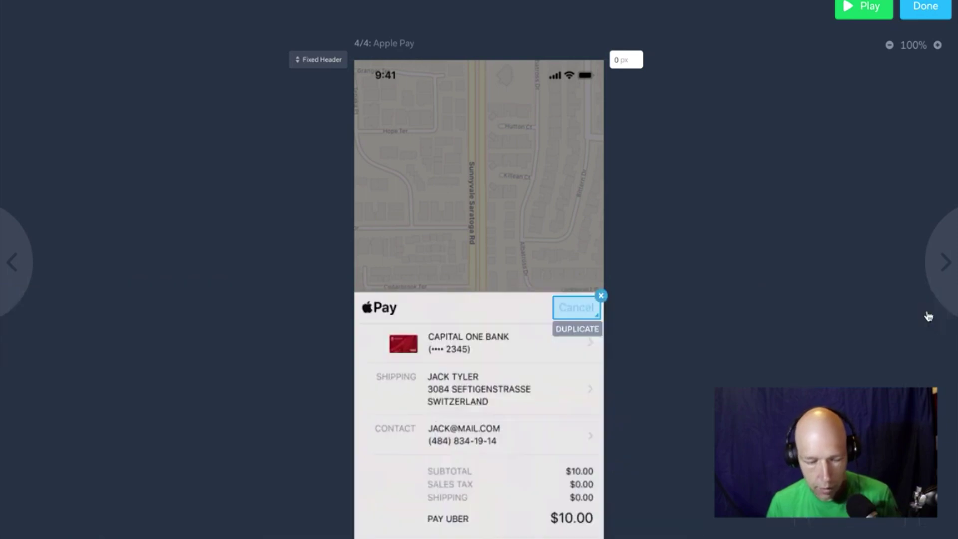
click(16, 269)
click(16, 269)
click(16, 271)
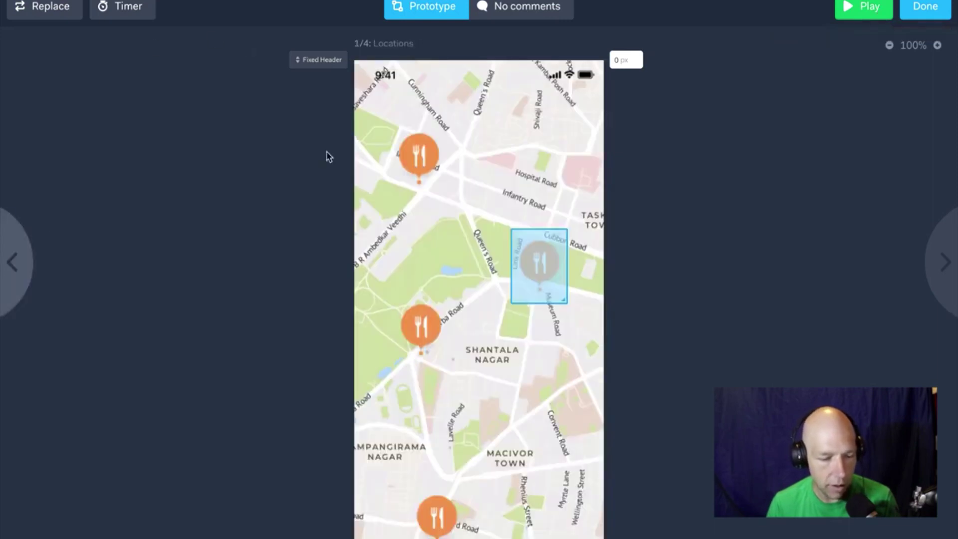
Preview the prototype: tap the restaurant pin, Directions, a contact, then Cancel on Apple Pay.
click(870, 11)
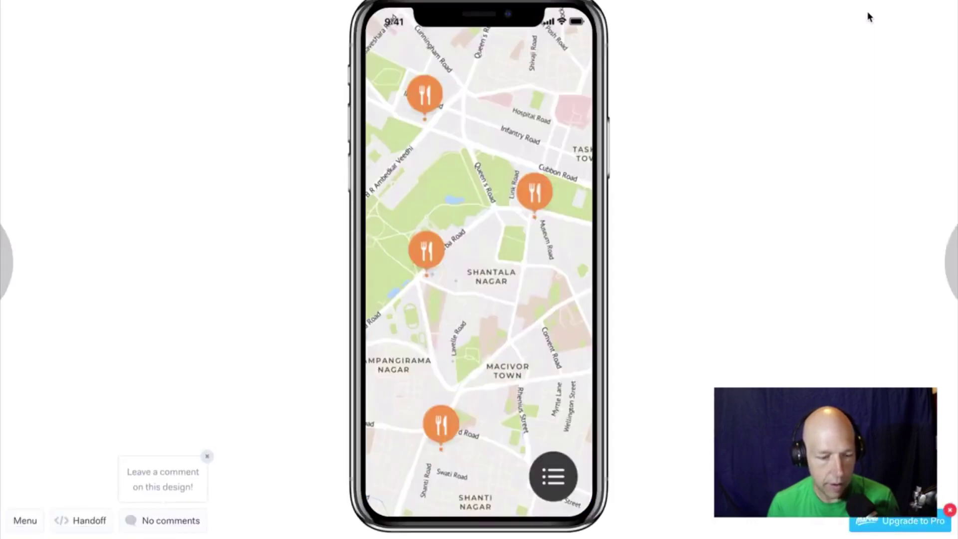
click(534, 191)
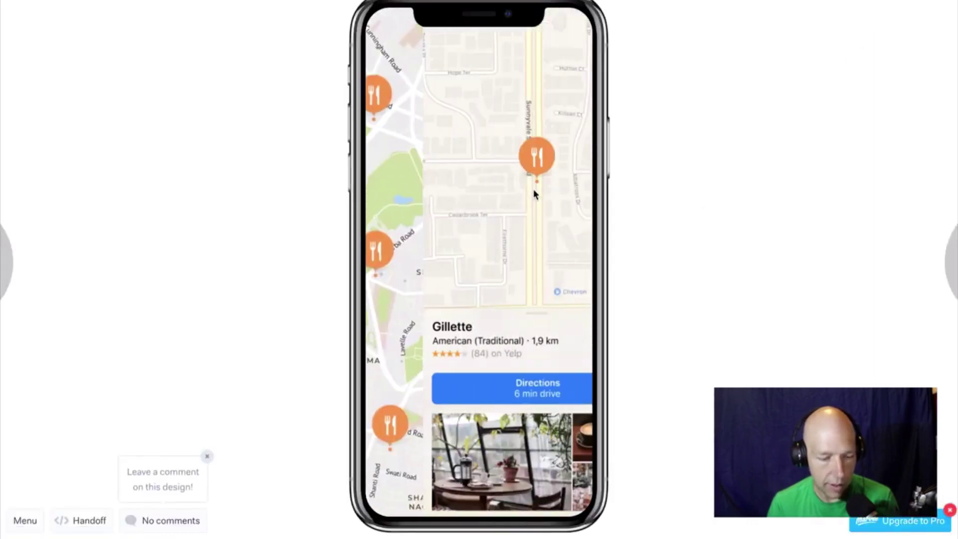
click(496, 385)
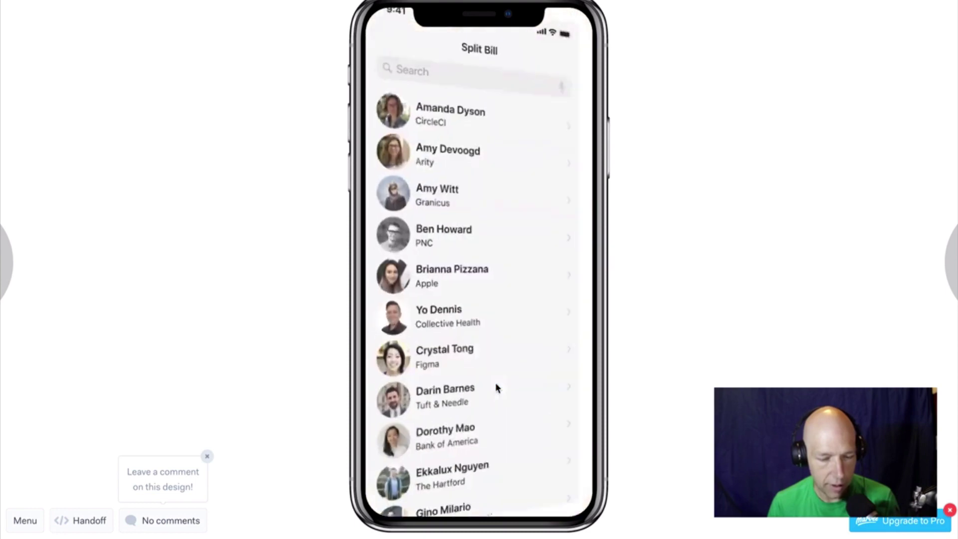
click(440, 129)
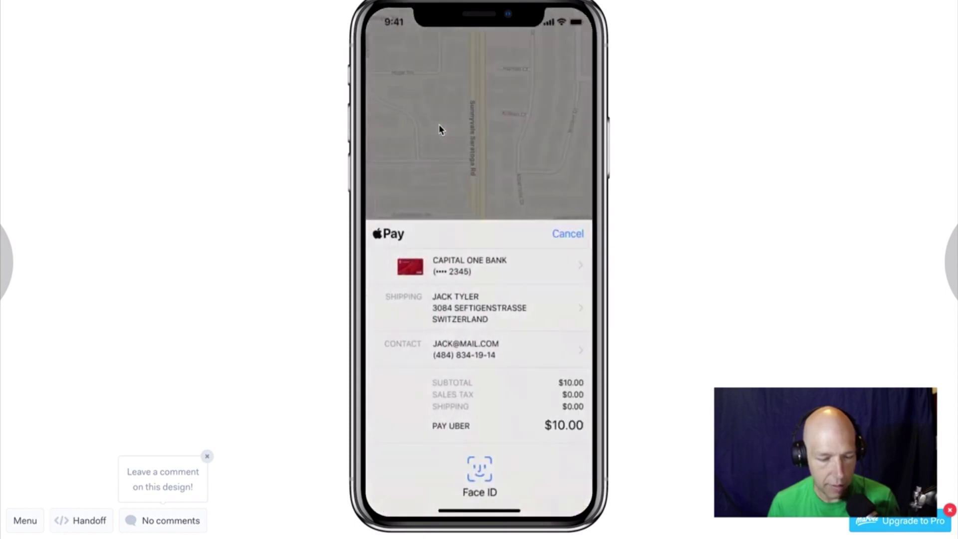
click(558, 235)
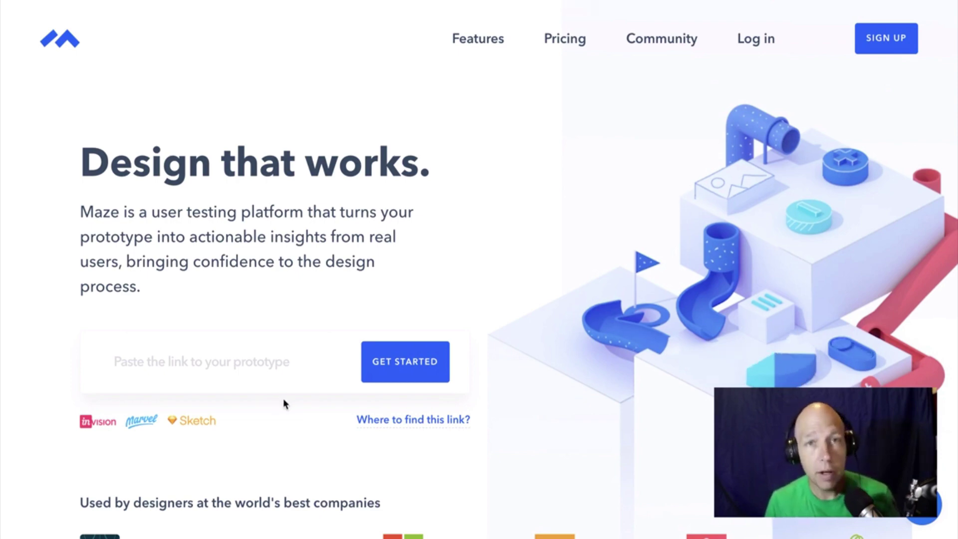
Paste the Marvel prototype link into Maze and choose Get Started to import it.
click(151, 366)
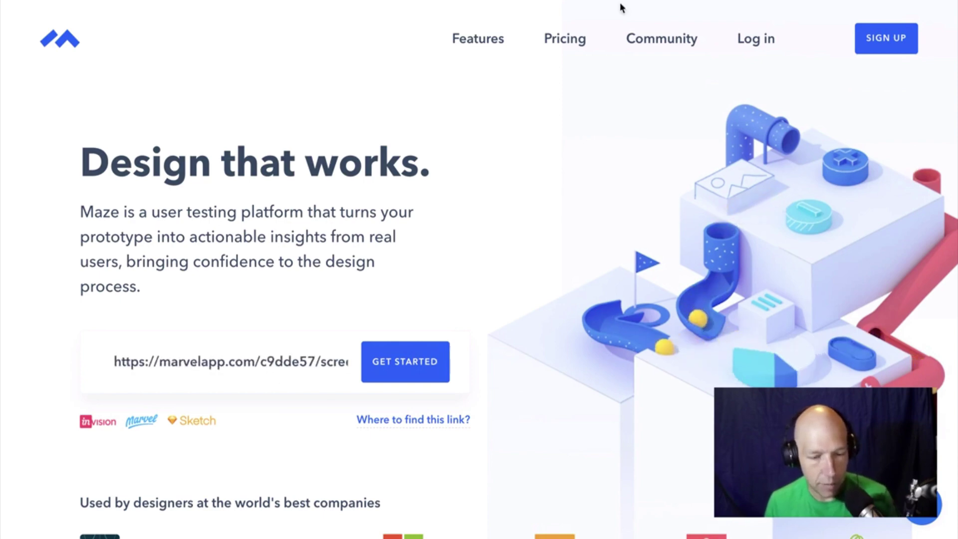
key(ctrl+shift+Tab)
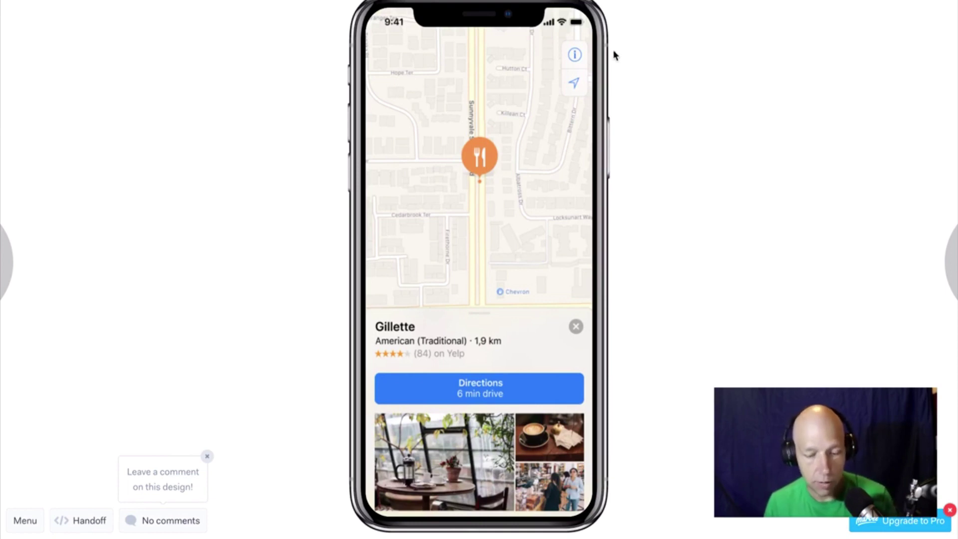
key(ctrl+Right)
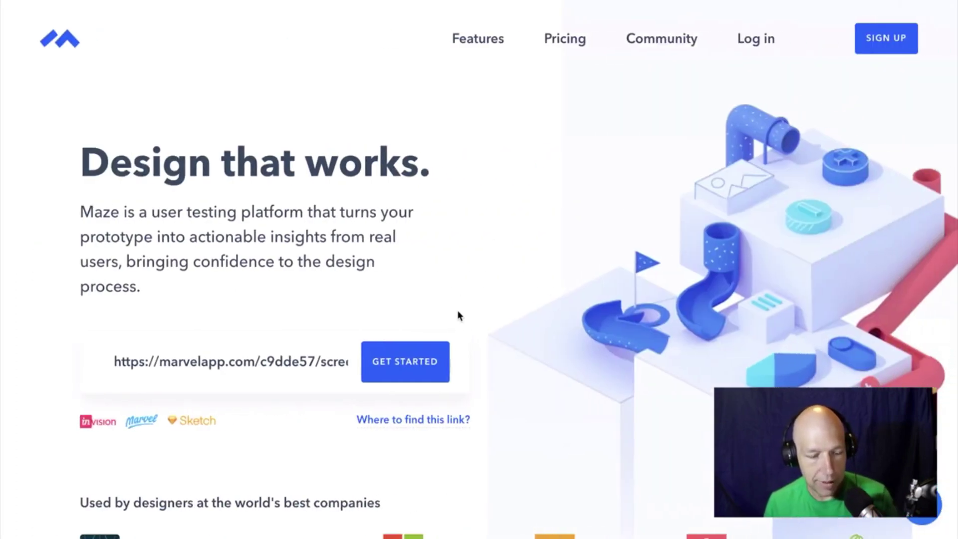
click(406, 362)
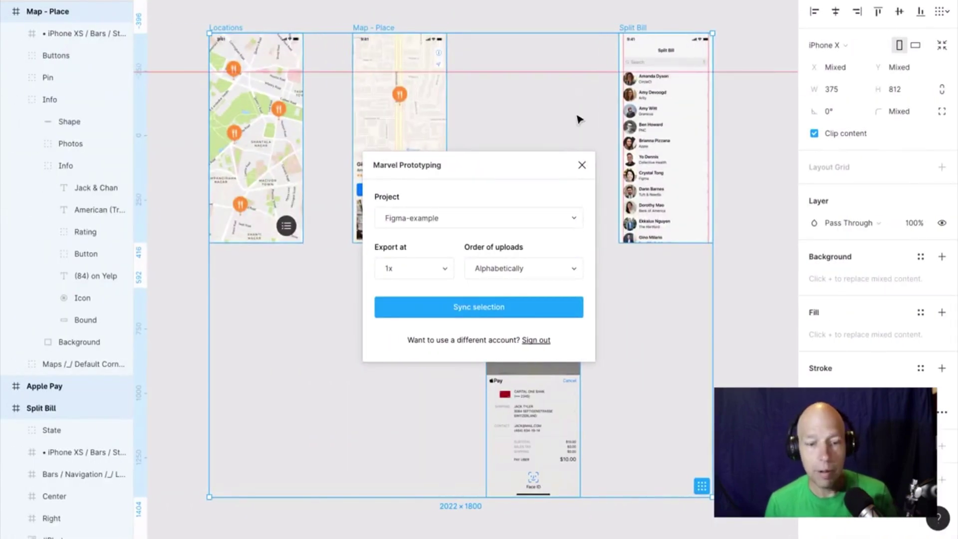
Close the Marvel Prototyping dialog and deselect the frames in Figma.
click(582, 165)
click(471, 11)
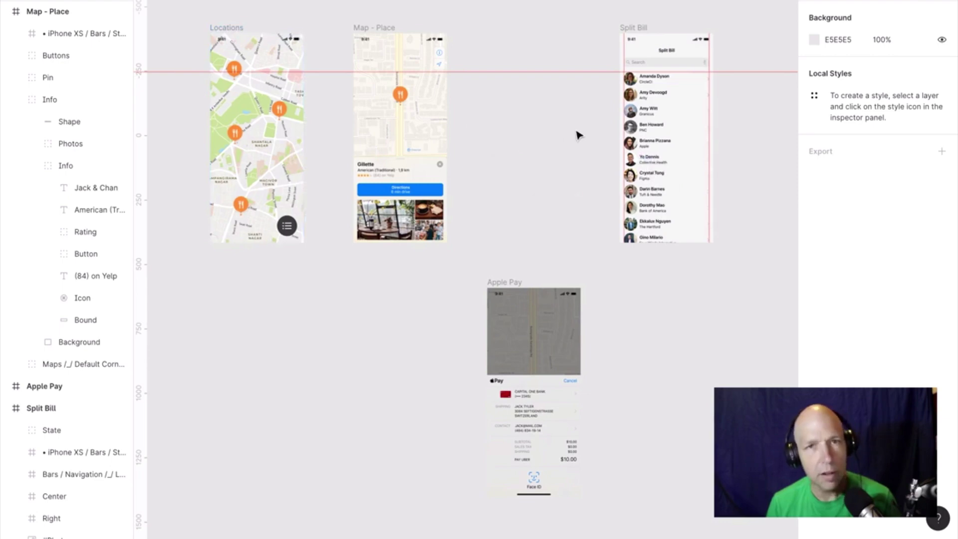
scroll(579, 134, down, 1)
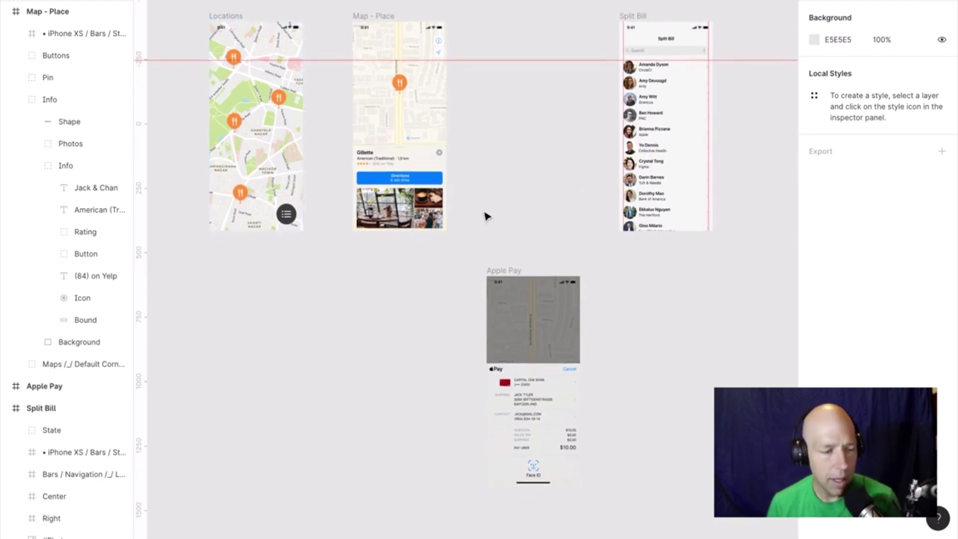
In Firefox, search Google for 'flowmapp' and open the FlowMapp website.
key(ctrl+Right)
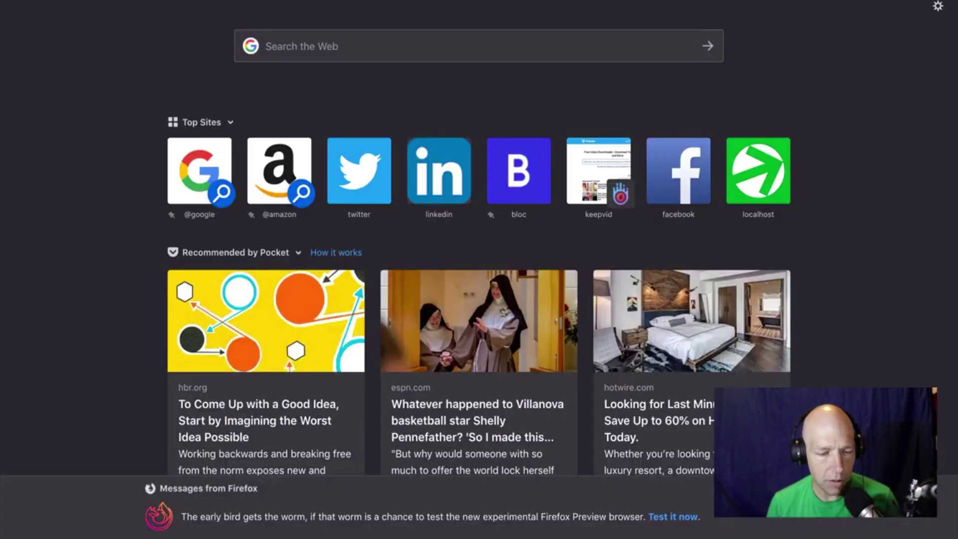
text(flow)
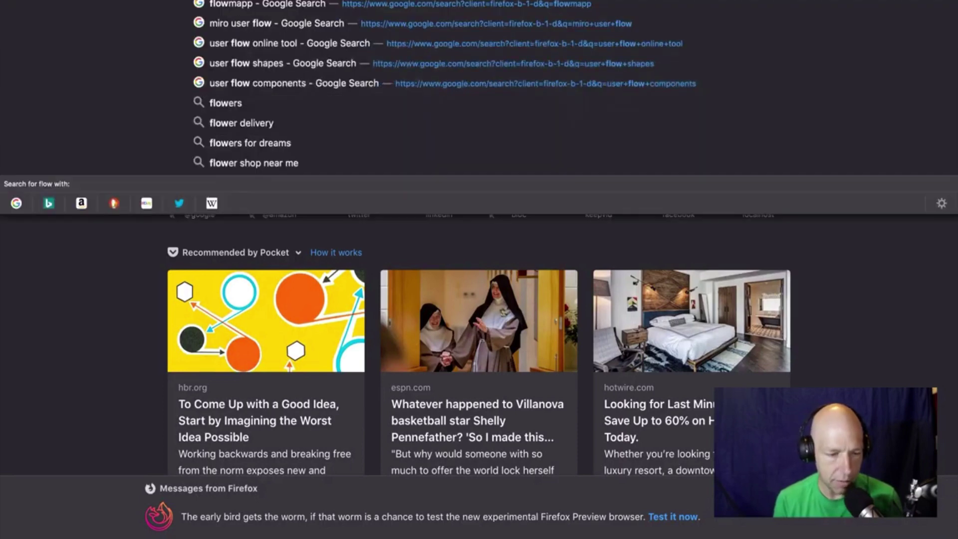
key(Return)
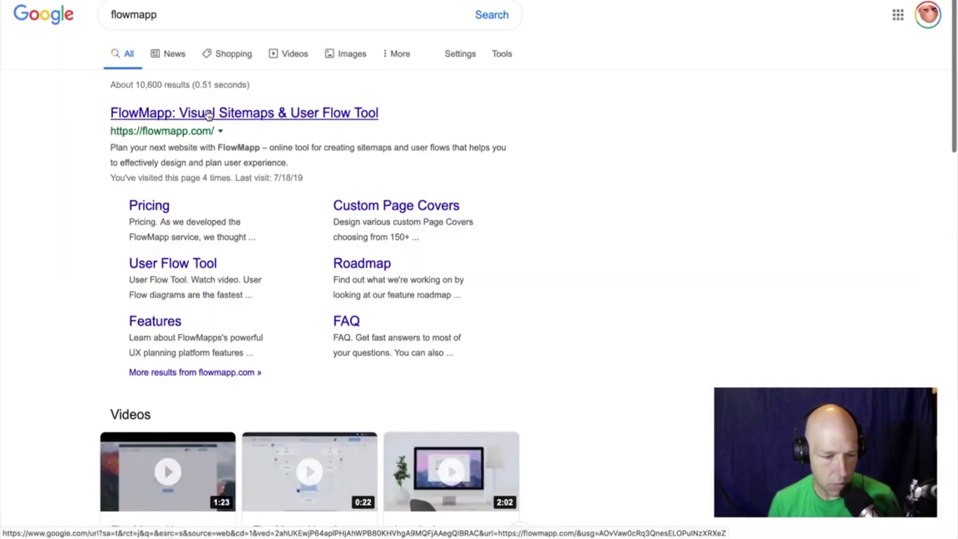
click(209, 114)
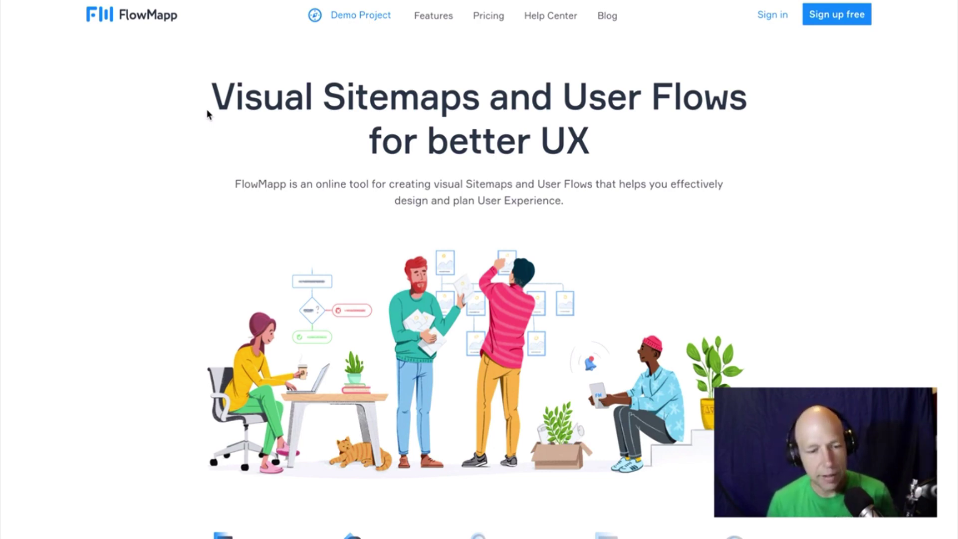
Look over the FlowMapp homepage, then swipe back to the Figma desktop.
scroll(209, 115, left, 3)
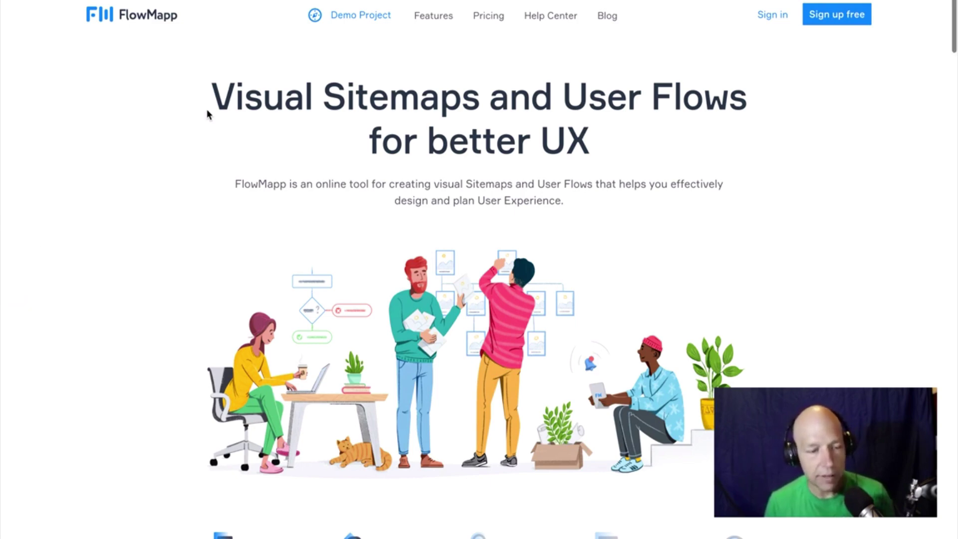
scroll(207, 111, left, 5)
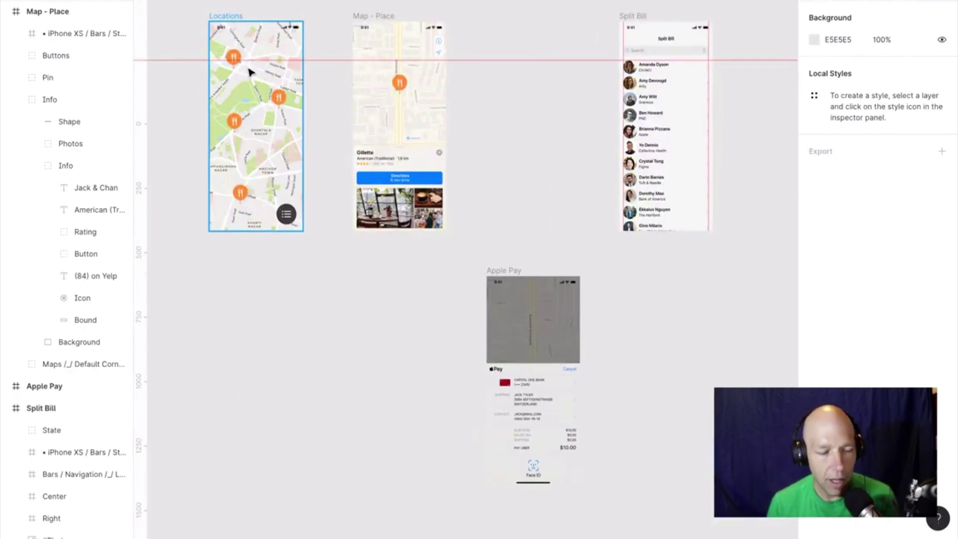
Select the Locations and Map - Place frames and run Autoflow to connect them.
scroll(250, 71, up, 3)
scroll(250, 71, up, 2)
scroll(250, 70, left, 1)
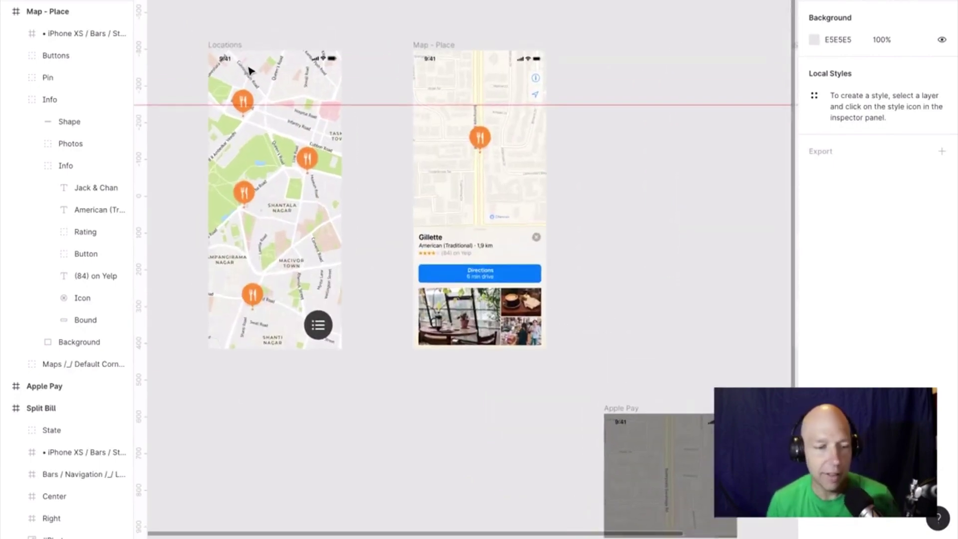
click(228, 47)
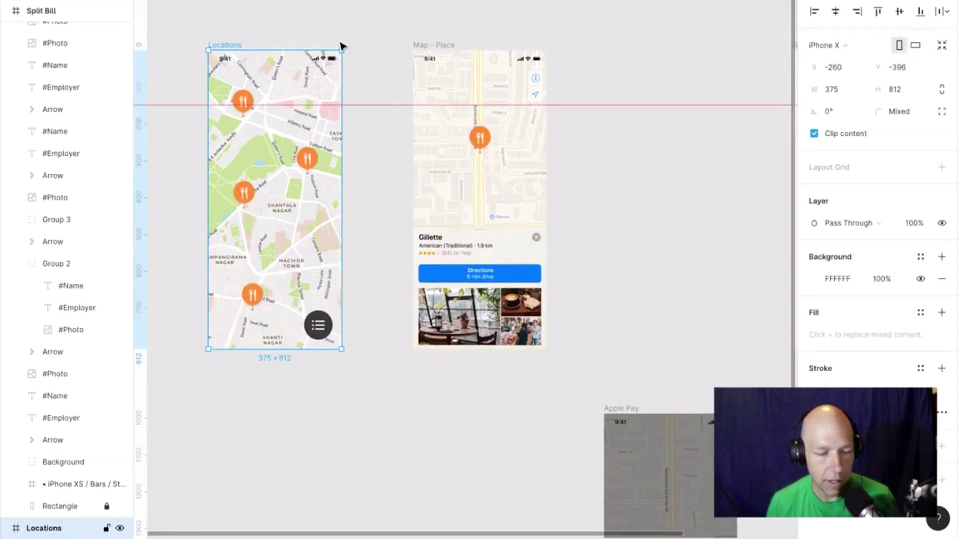
shift+click(444, 48)
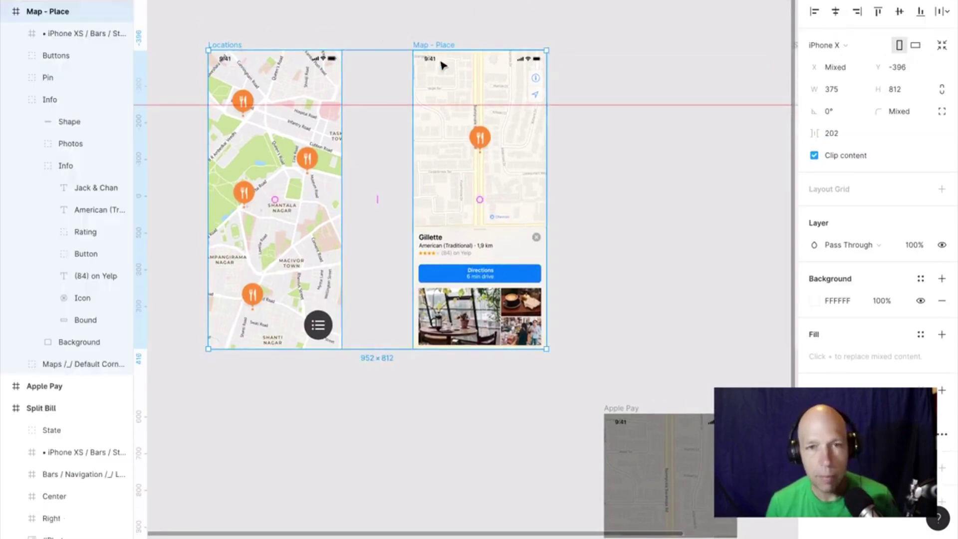
right_click(395, 91)
mouse_move(484, 322)
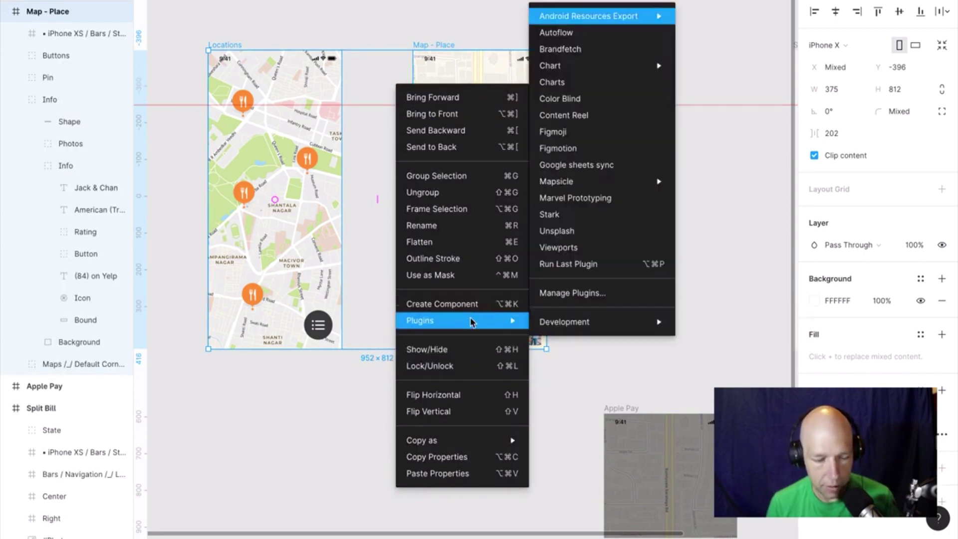
click(574, 33)
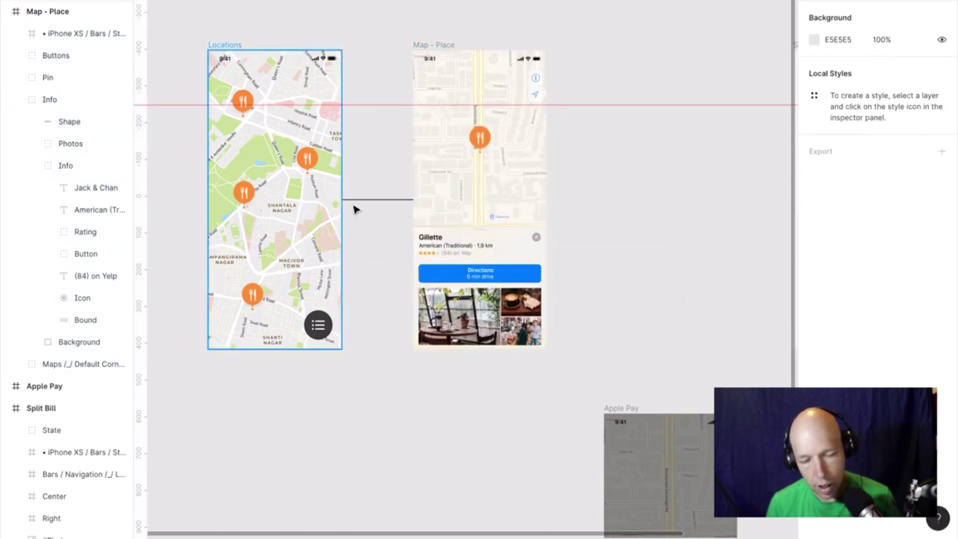
click(391, 201)
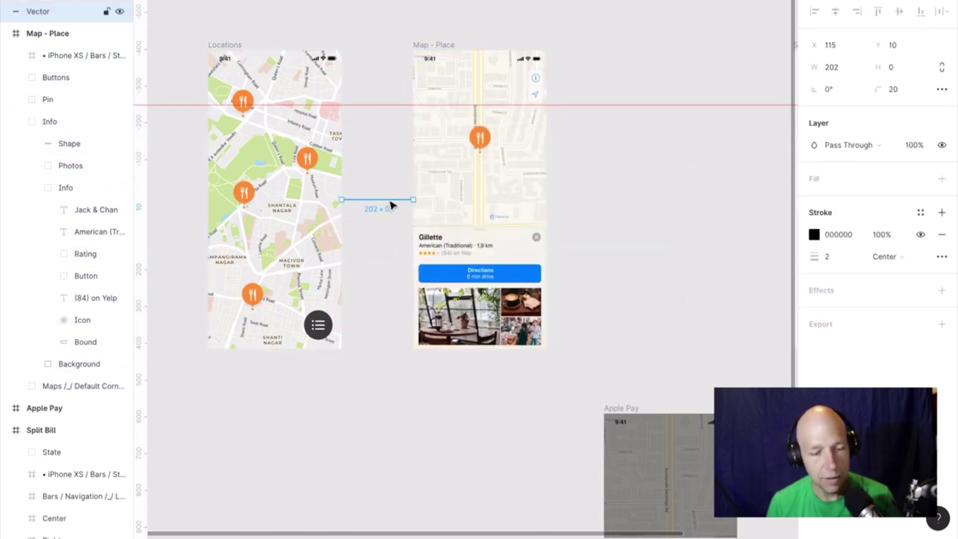
Select Map - Place and Apple Pay and run Autoflow to draw a connector between them.
scroll(644, 249, right, 5)
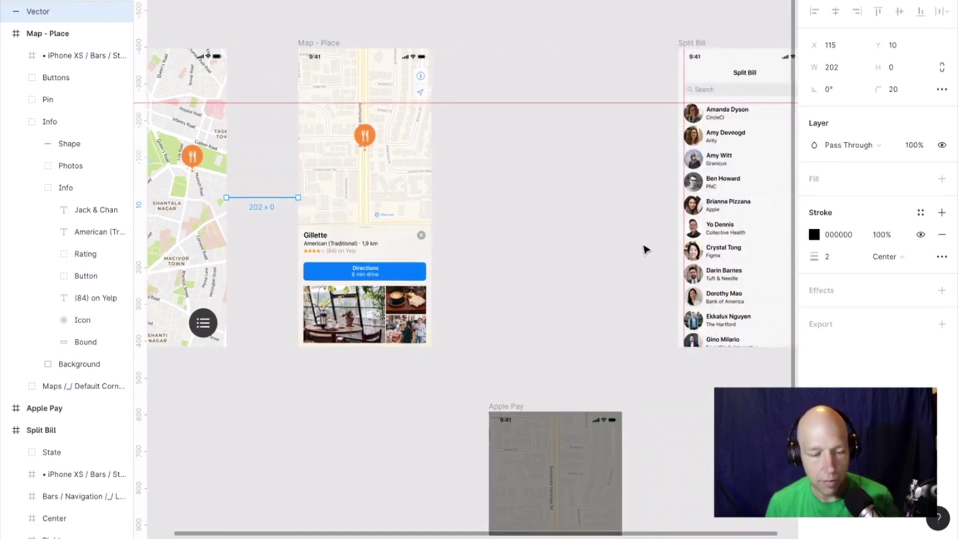
scroll(644, 249, down, 1)
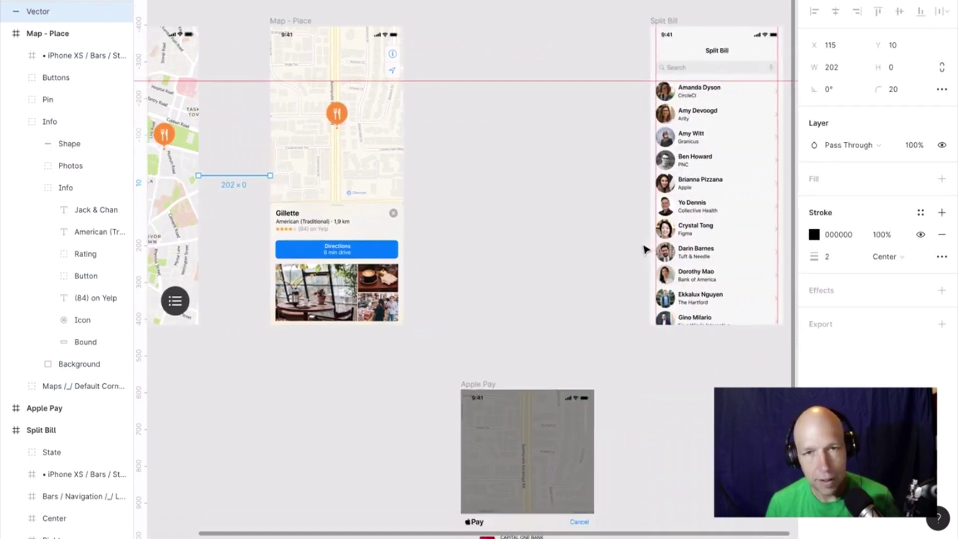
click(291, 22)
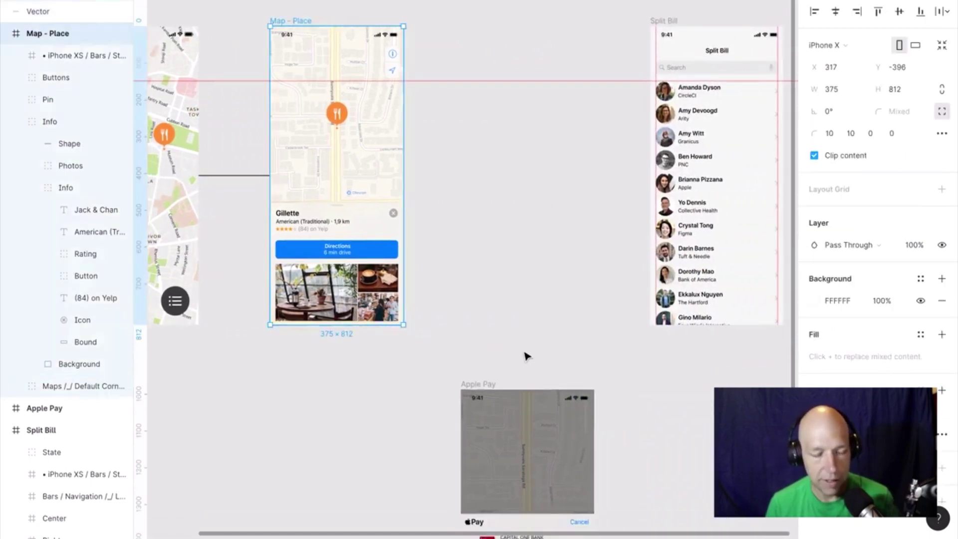
shift+click(486, 385)
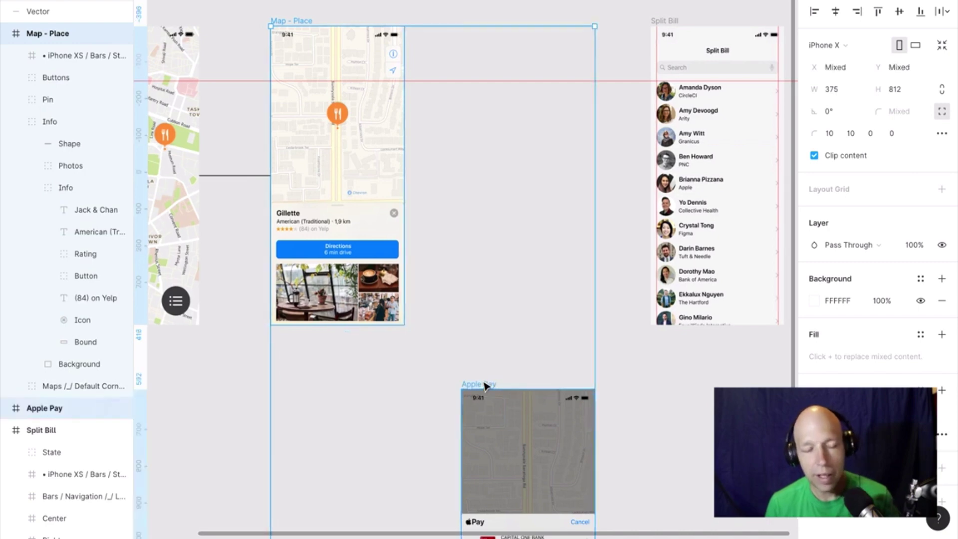
right_click(487, 385)
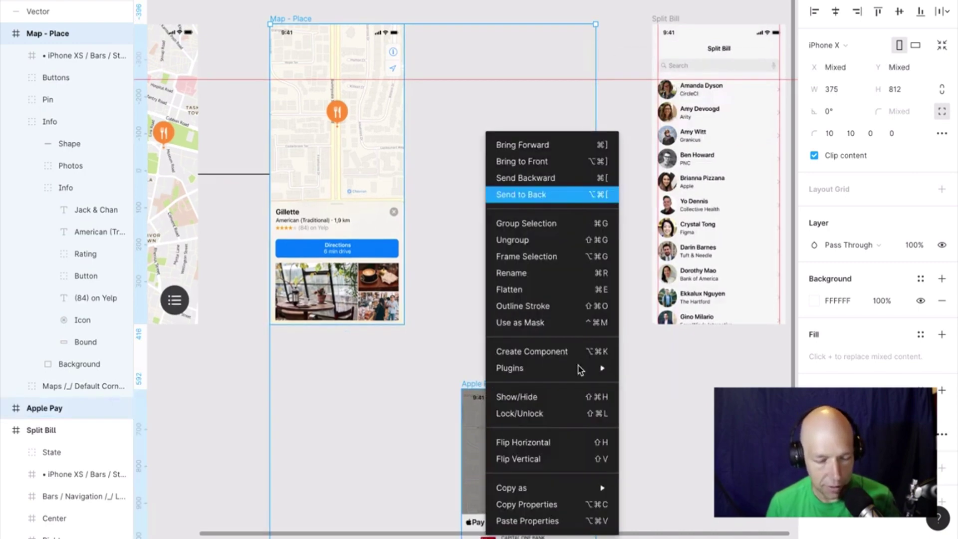
mouse_move(566, 374)
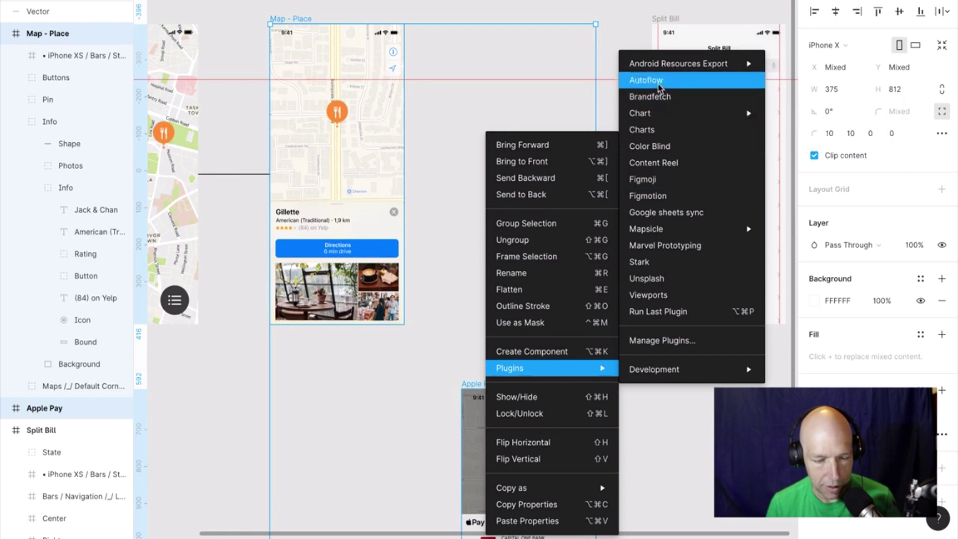
click(657, 82)
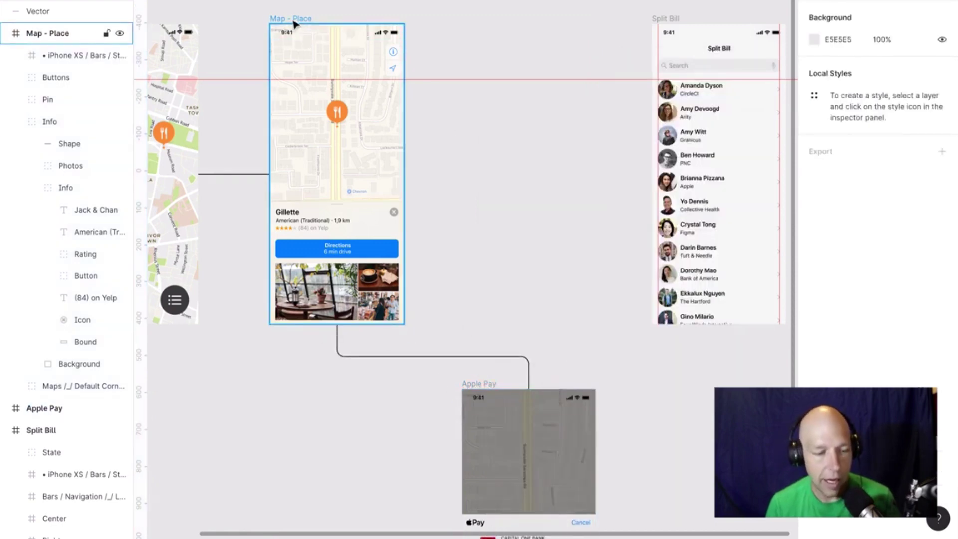
click(318, 20)
Select Split Bill and Map - Place, rerun Autoflow to link them, then zoom out.
shift+click(664, 19)
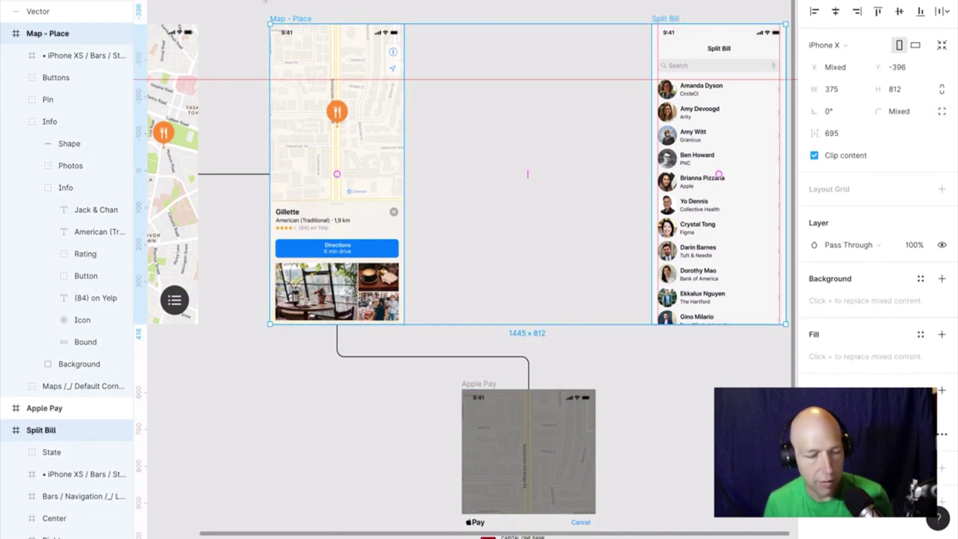
right_click(298, 22)
mouse_move(353, 252)
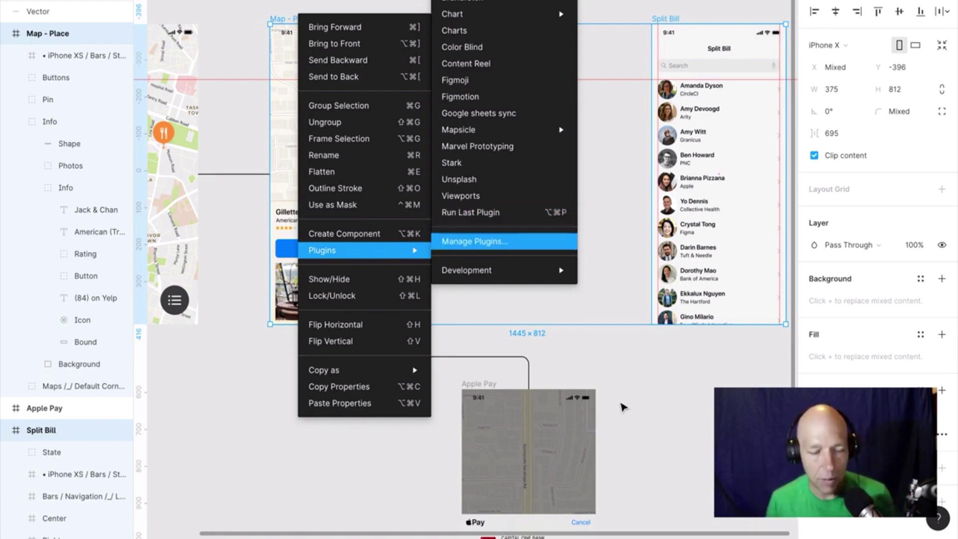
click(637, 388)
click(666, 26)
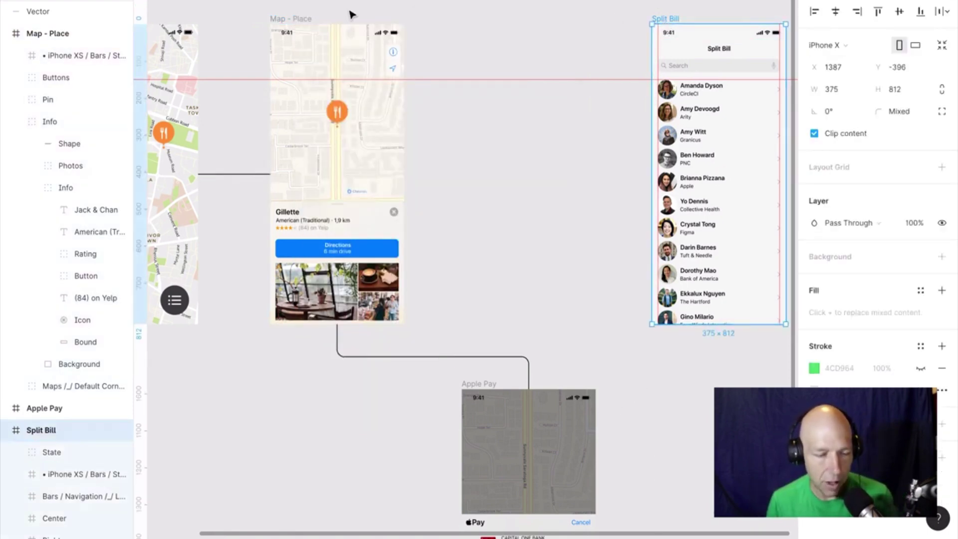
shift+click(307, 19)
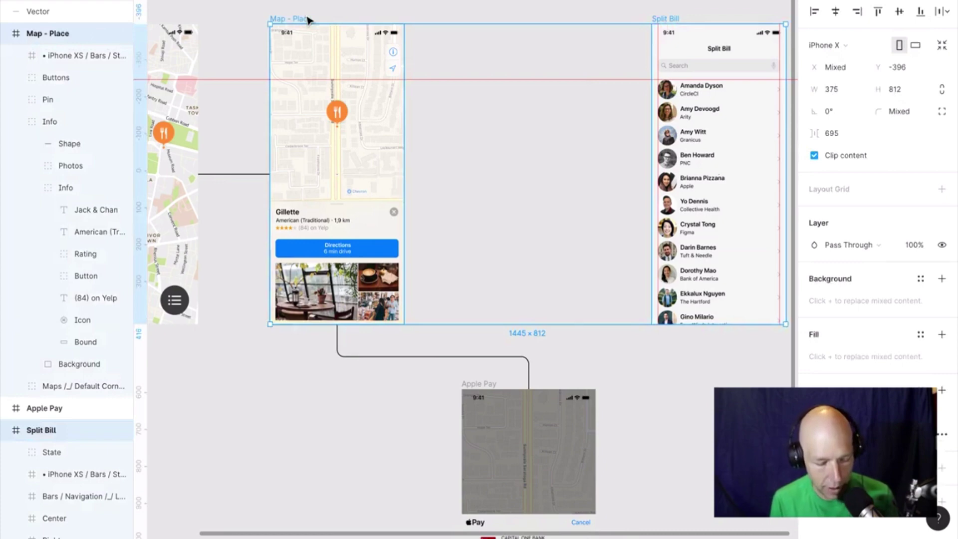
key(Escape)
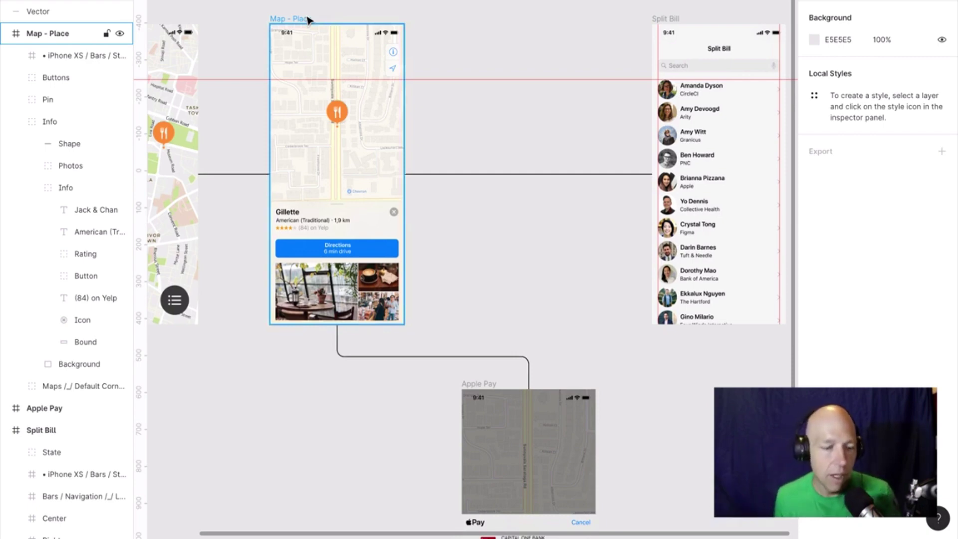
scroll(307, 20, down, 2)
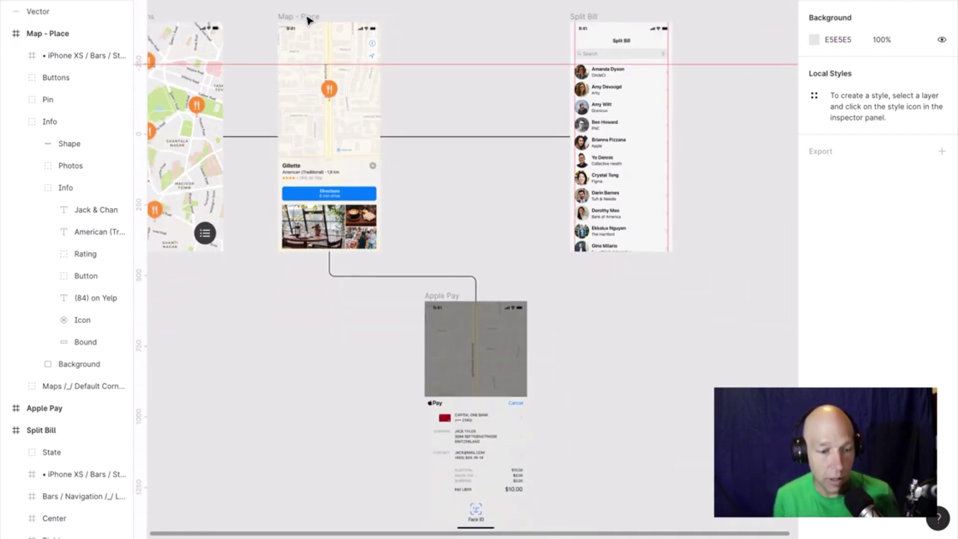
scroll(307, 20, left, 3)
scroll(307, 20, up, 1)
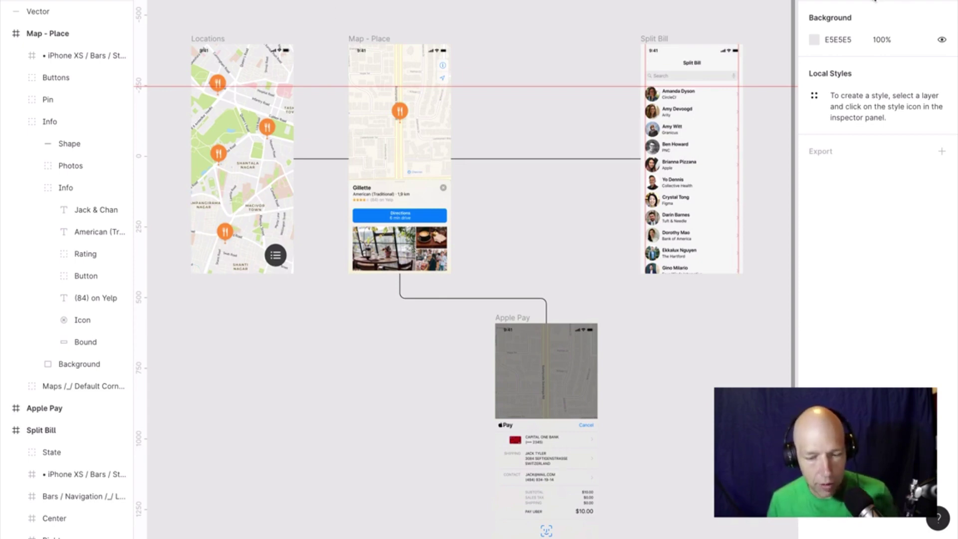
In Prototype mode, add tap links from Locations to Apple Pay and from Apple Pay to Split Bill.
click(875, 1)
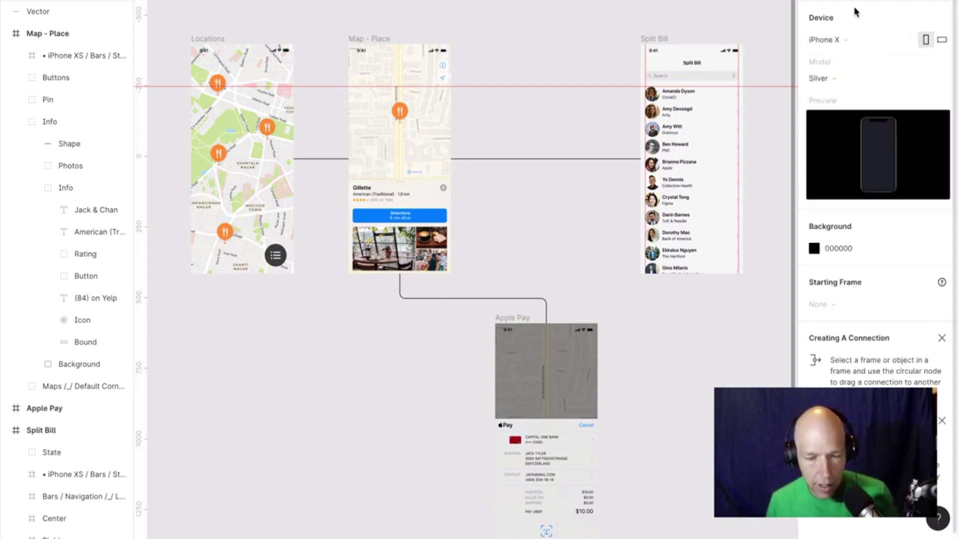
click(214, 45)
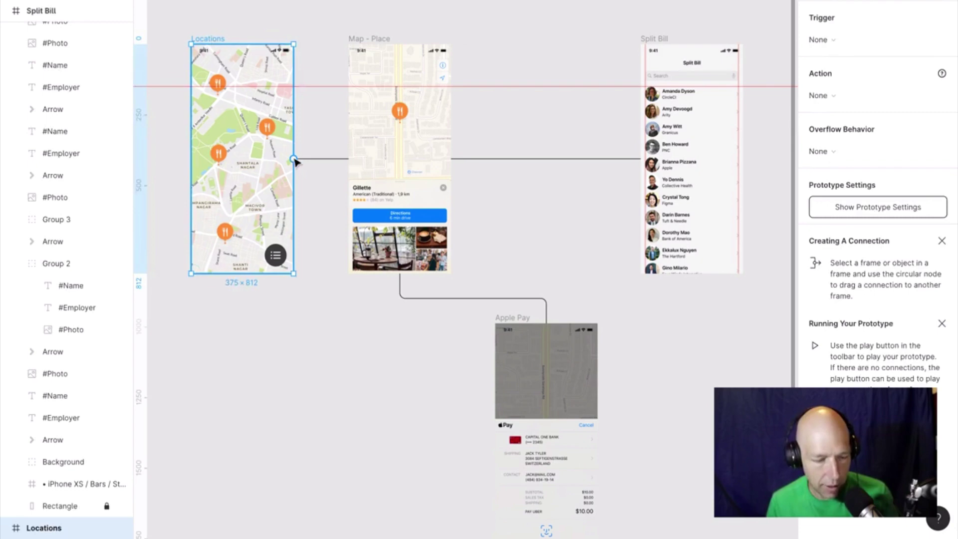
drag(294, 159, 548, 463)
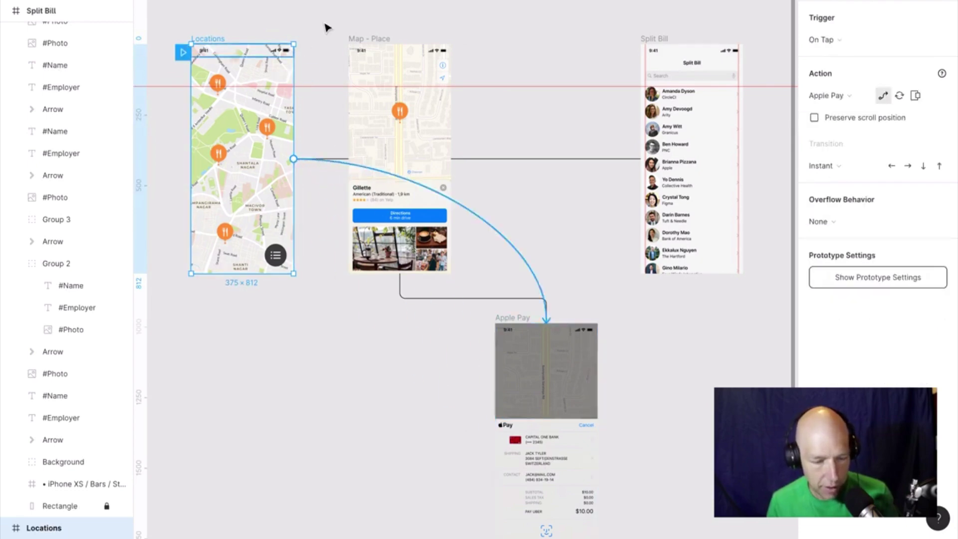
click(520, 321)
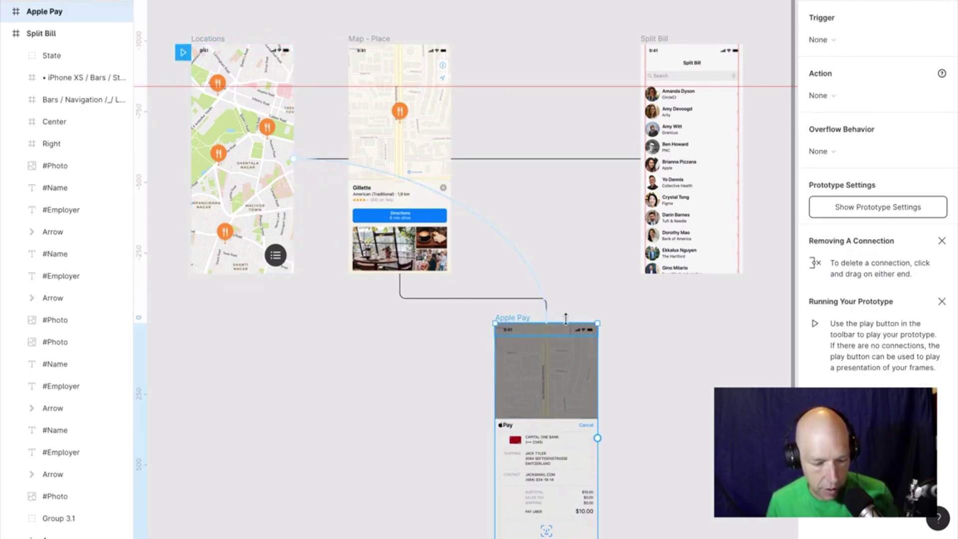
drag(598, 438, 691, 116)
click(574, 63)
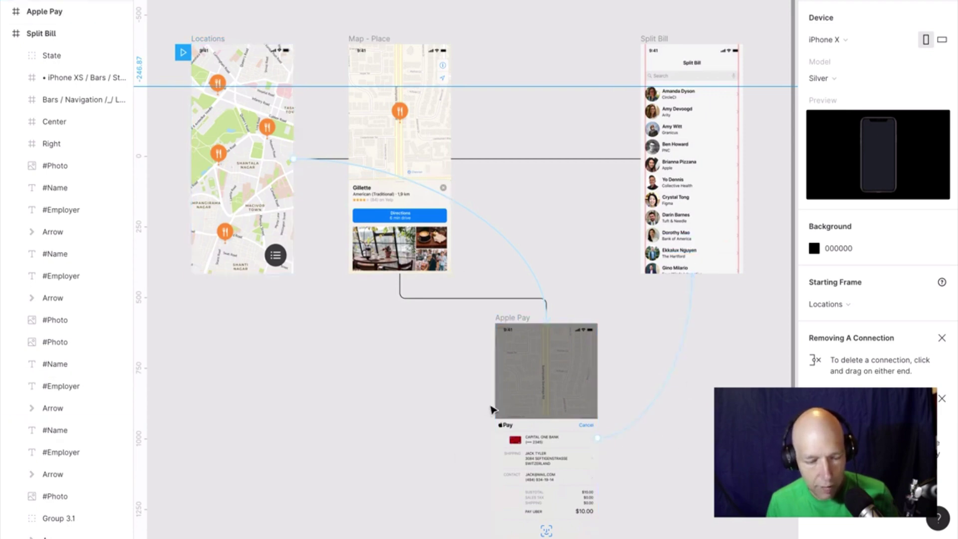
Retarget the Apple Pay link from Split Bill to Map - Place.
key(shift+e)
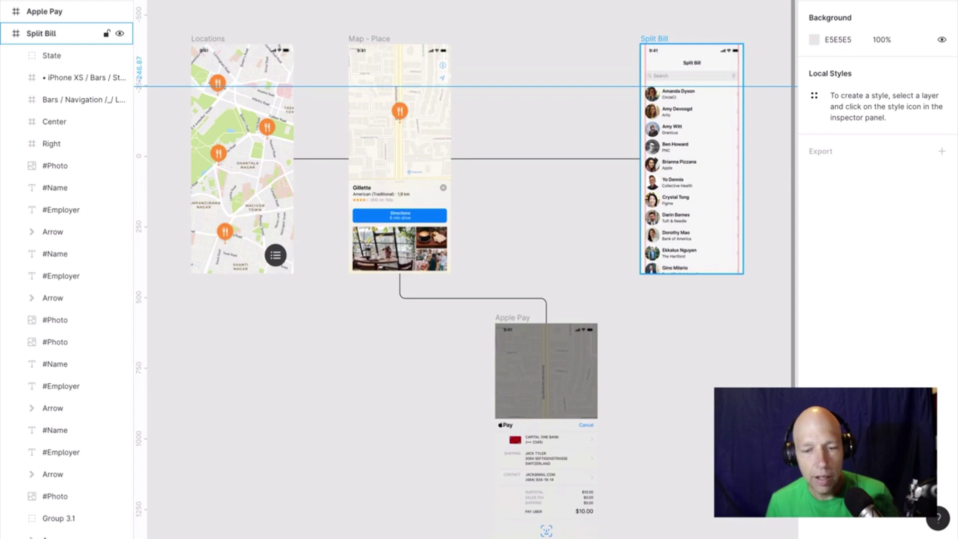
key(shift+e)
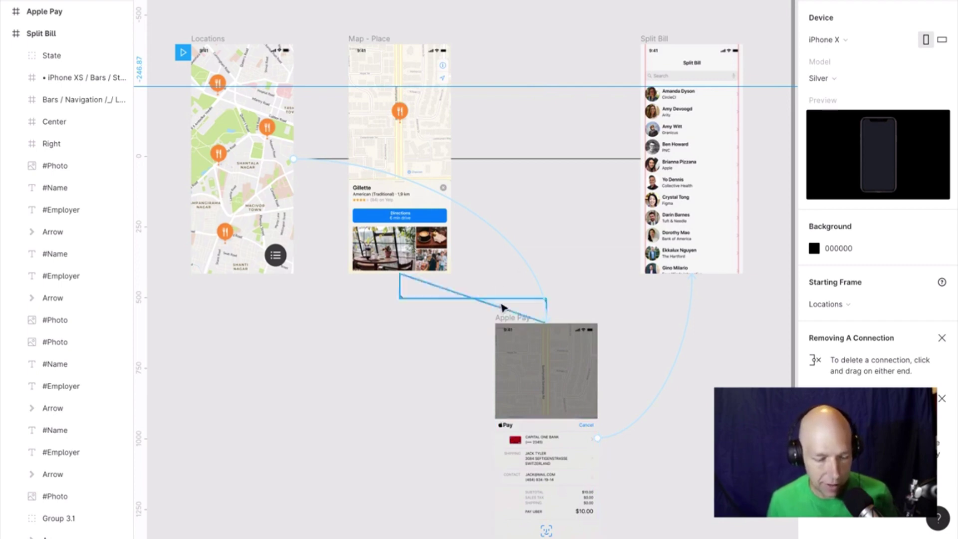
click(615, 429)
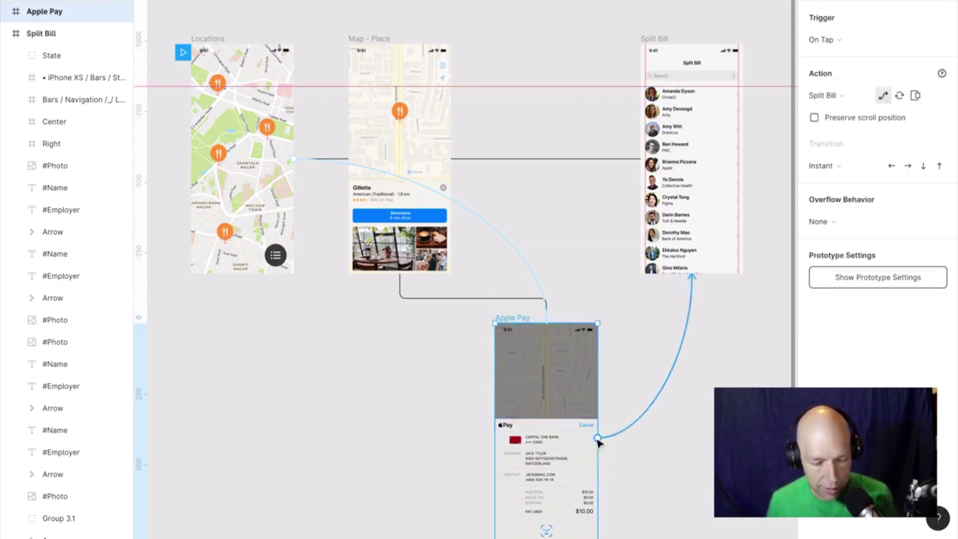
drag(598, 438, 225, 272)
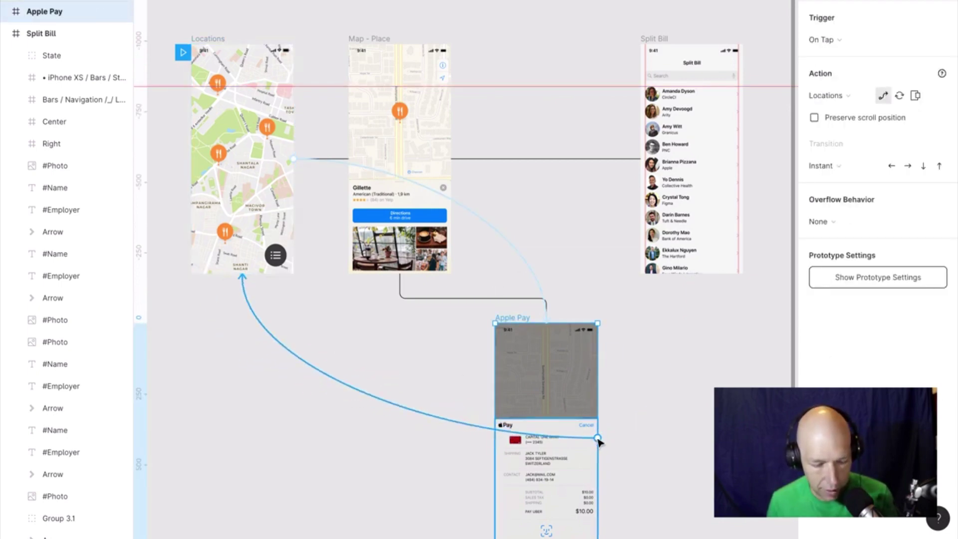
drag(598, 439, 423, 270)
click(545, 265)
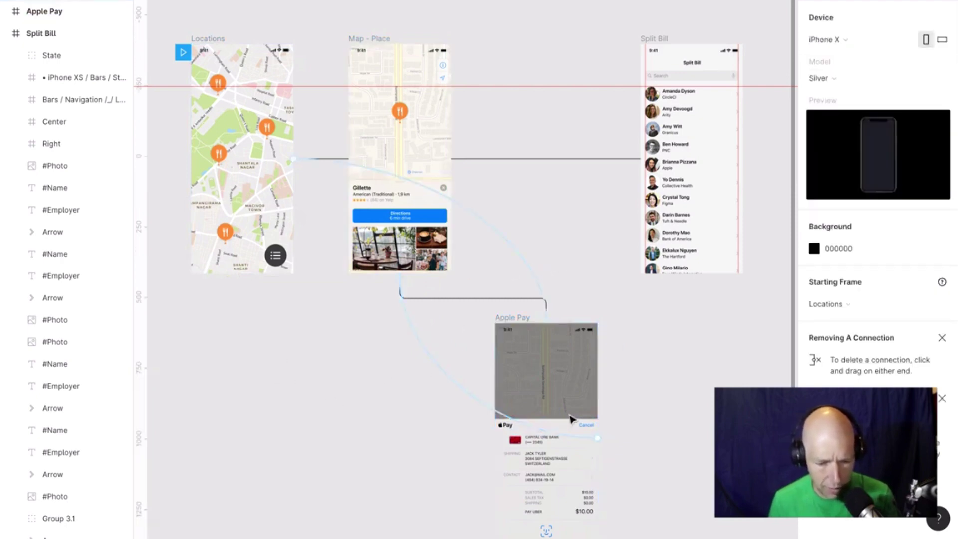
Add a tap link from the Apple Pay payment section to the Locations screen.
click(574, 421)
drag(598, 485, 263, 259)
click(628, 239)
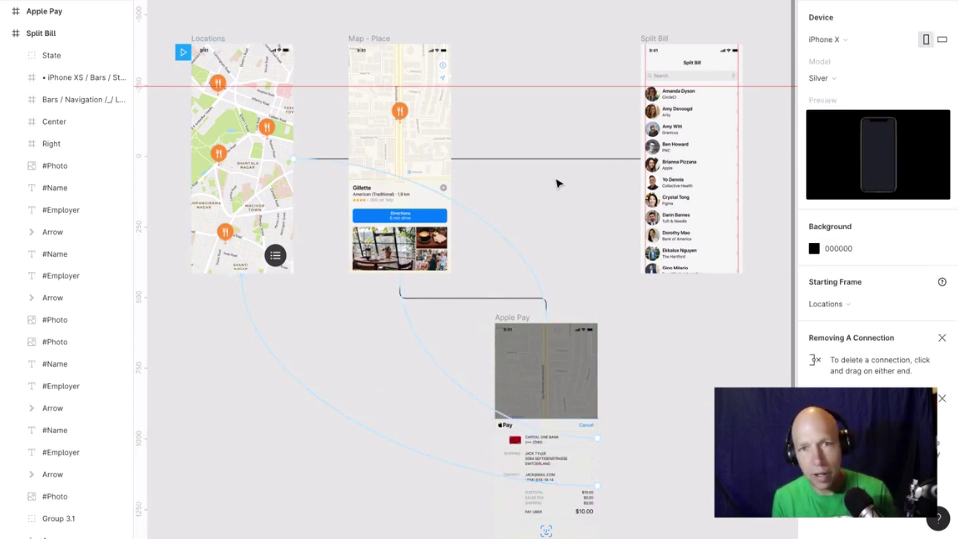
Rerun Autoflow on the Apple Pay and Split Bill frames to draw a connector between them.
key(alt+8)
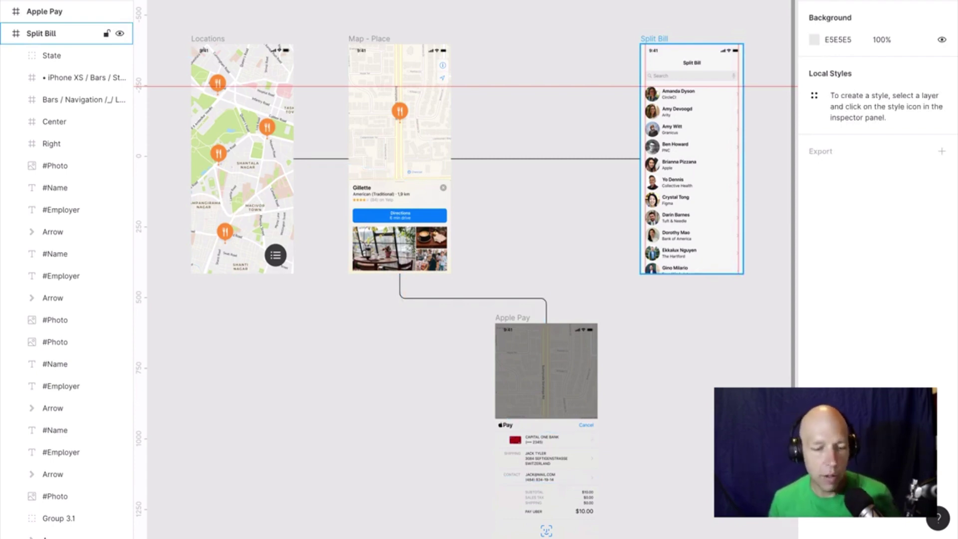
click(658, 39)
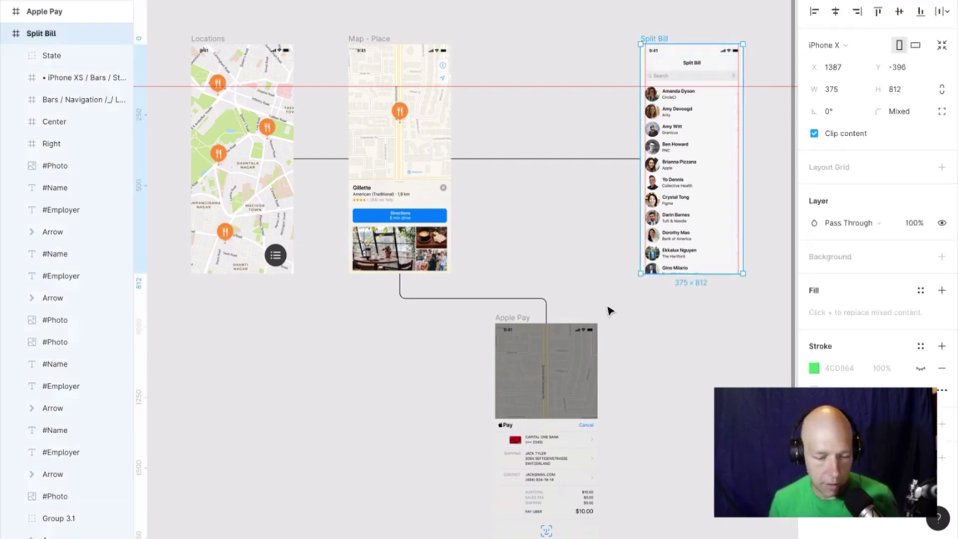
shift+click(509, 321)
right_click(510, 322)
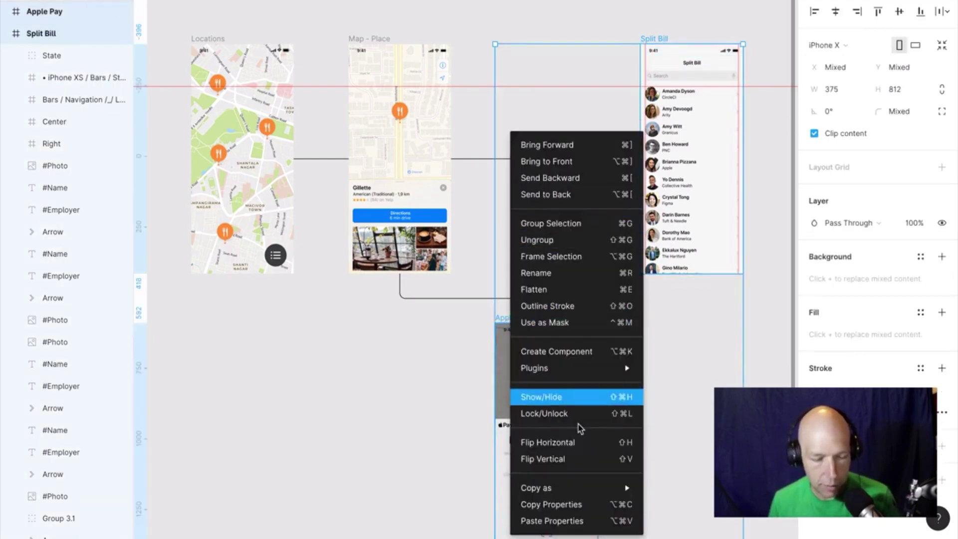
click(444, 404)
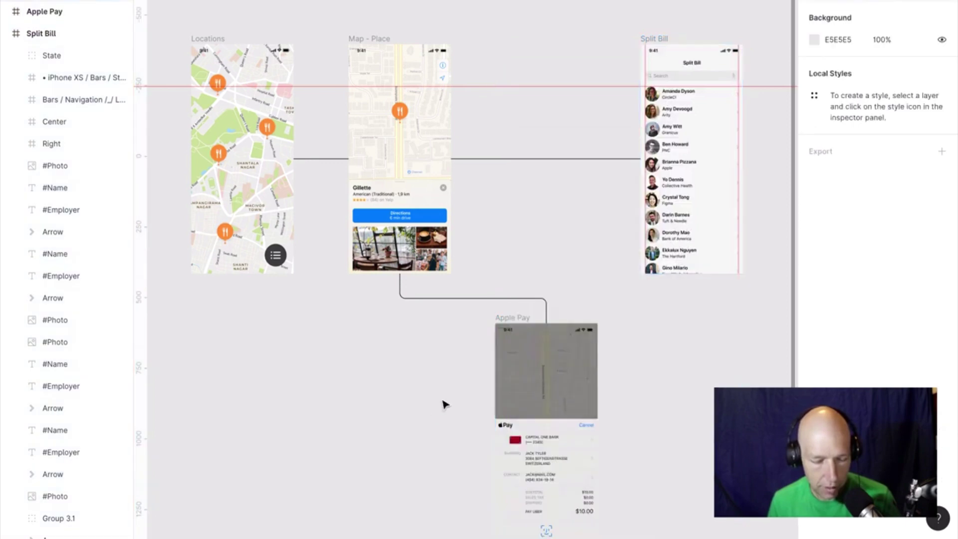
click(514, 318)
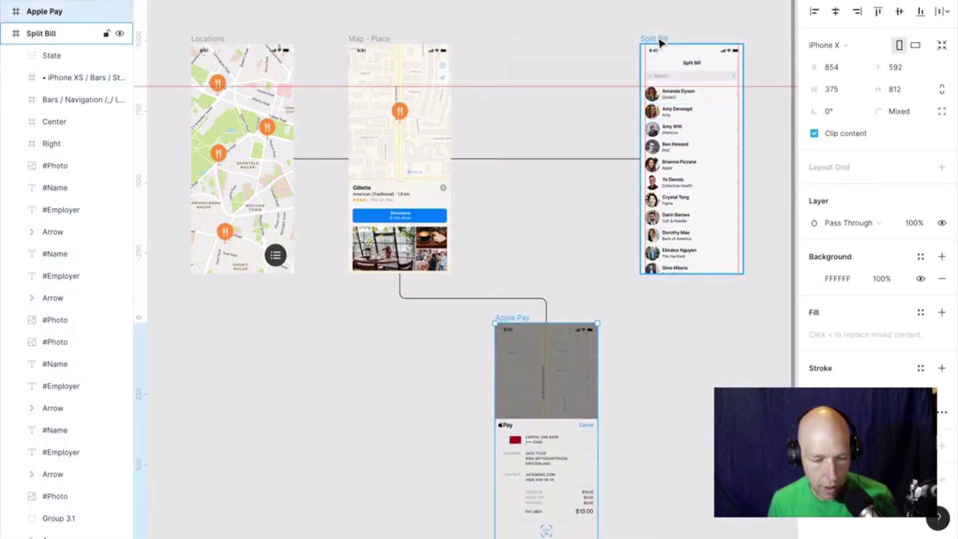
shift+click(660, 42)
key(ctrl+alt+p)
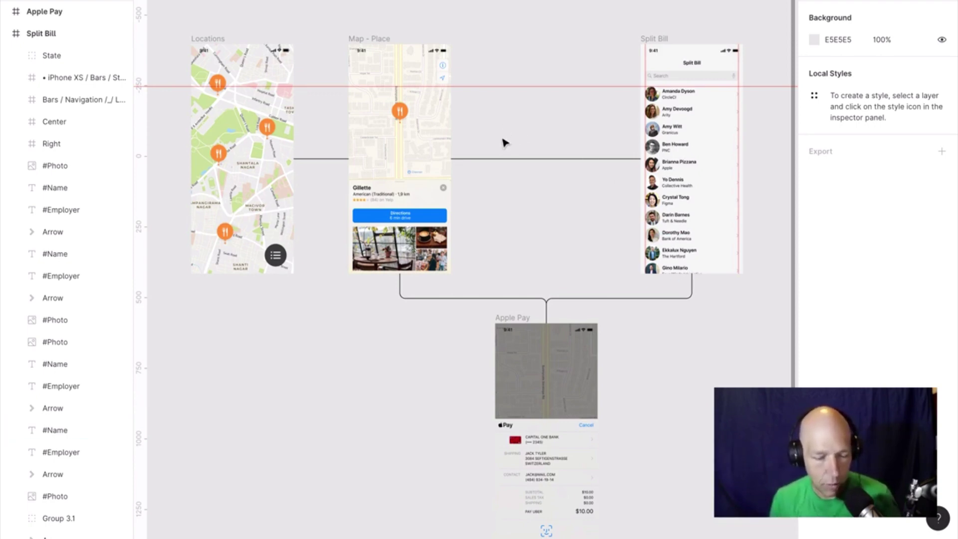
drag(501, 135, 602, 315)
click(602, 312)
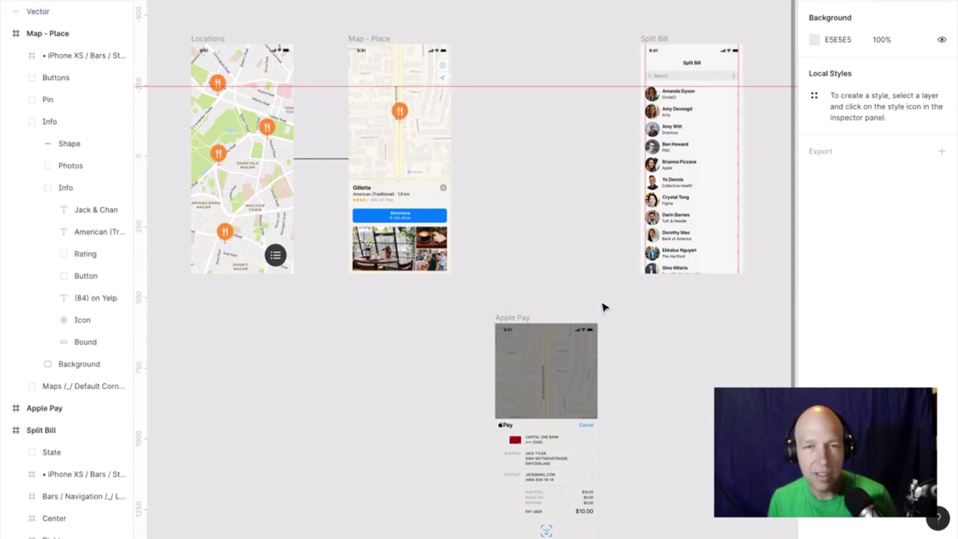
click(330, 159)
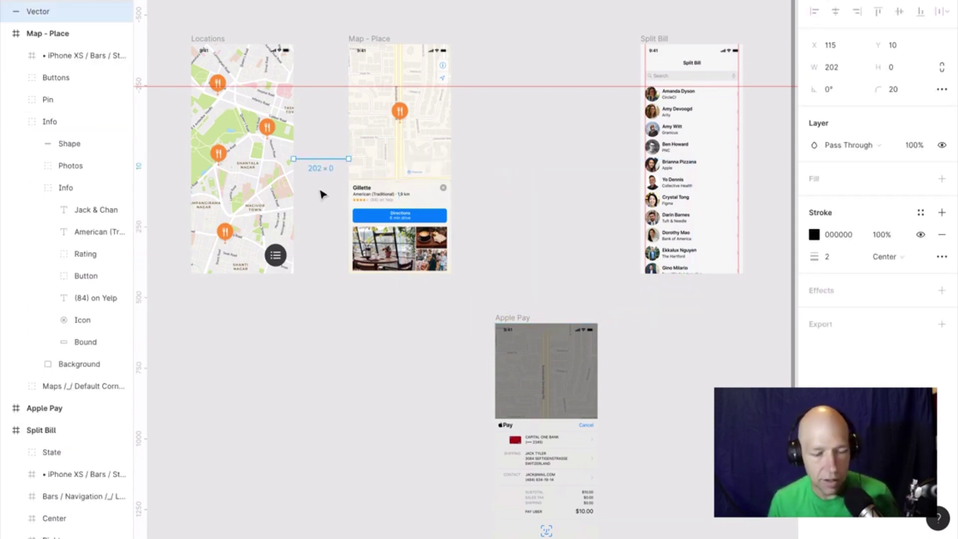
click(321, 194)
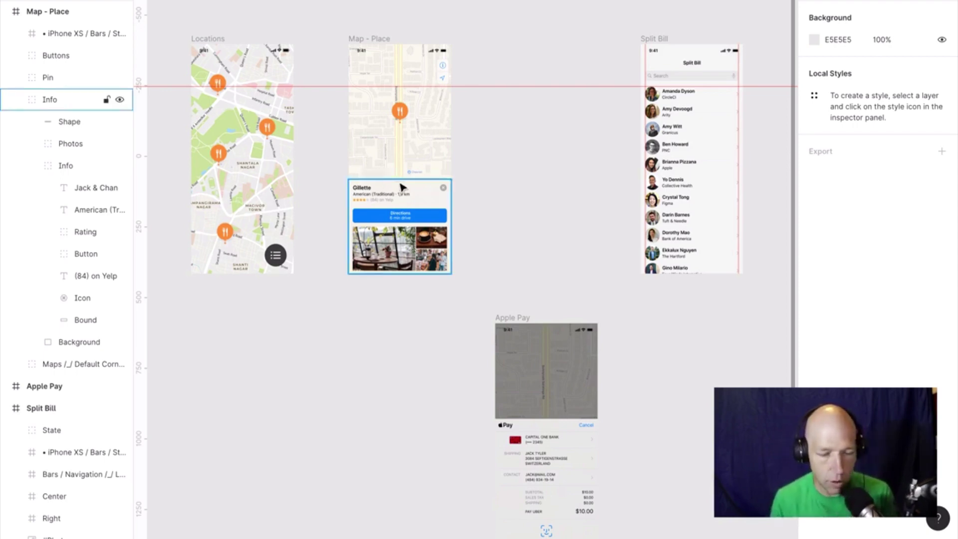
Zoom and pan the canvas until the Gillette place card sits centred and large.
scroll(402, 187, up, 8)
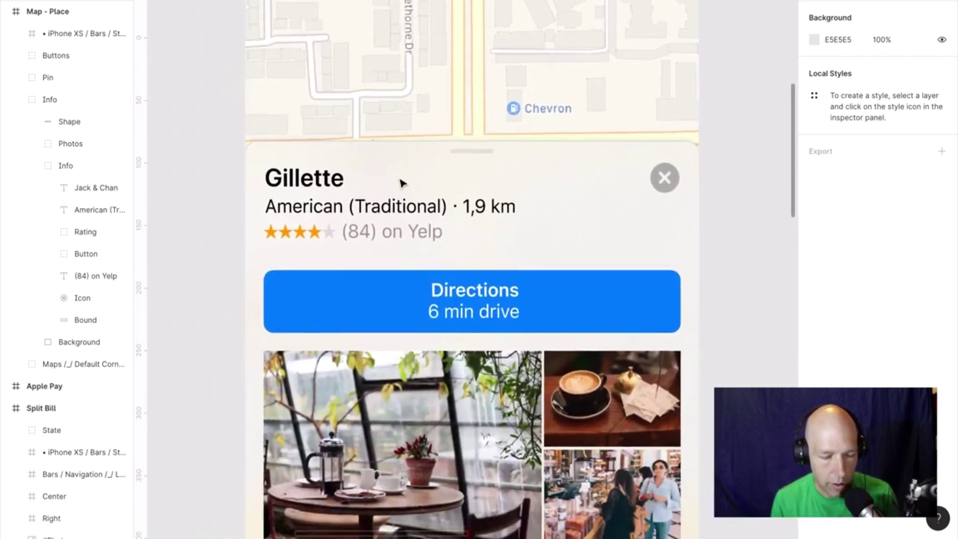
scroll(402, 185, down, 2)
scroll(401, 185, right, 1)
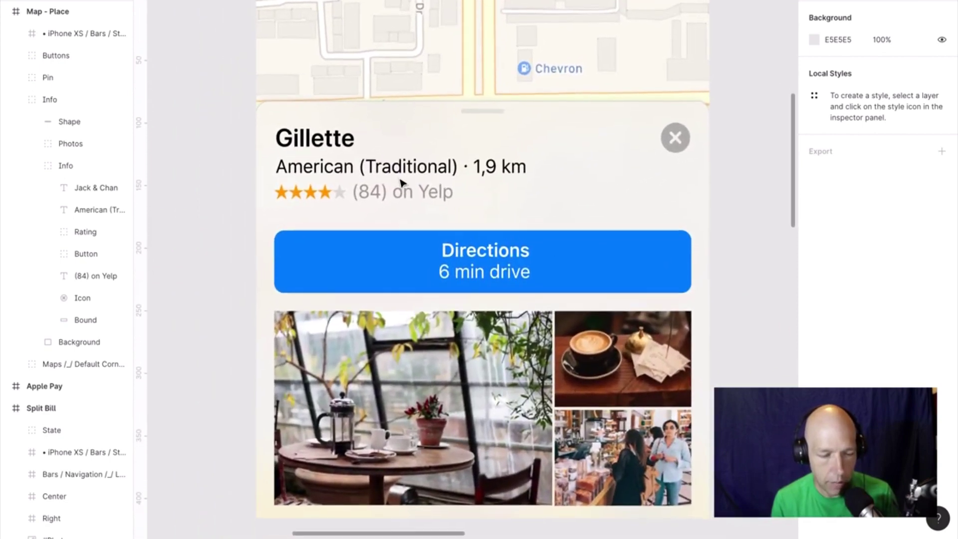
scroll(402, 183, down, 1)
scroll(402, 183, right, 1)
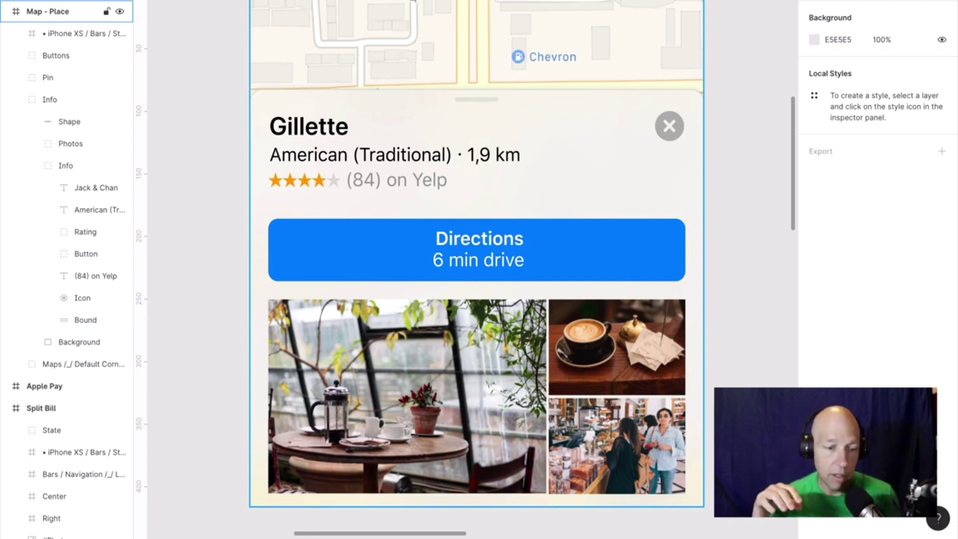
click(299, 142)
click(291, 130)
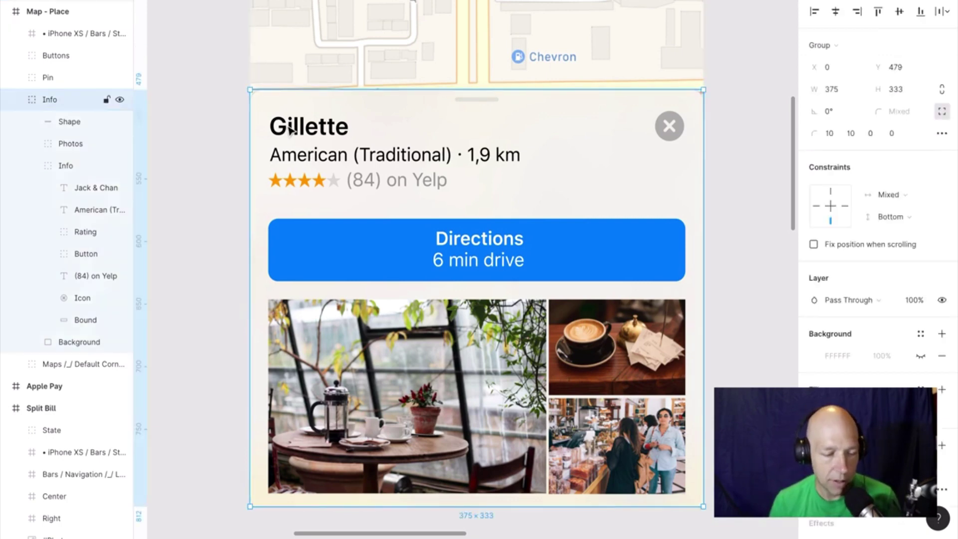
right_click(291, 129)
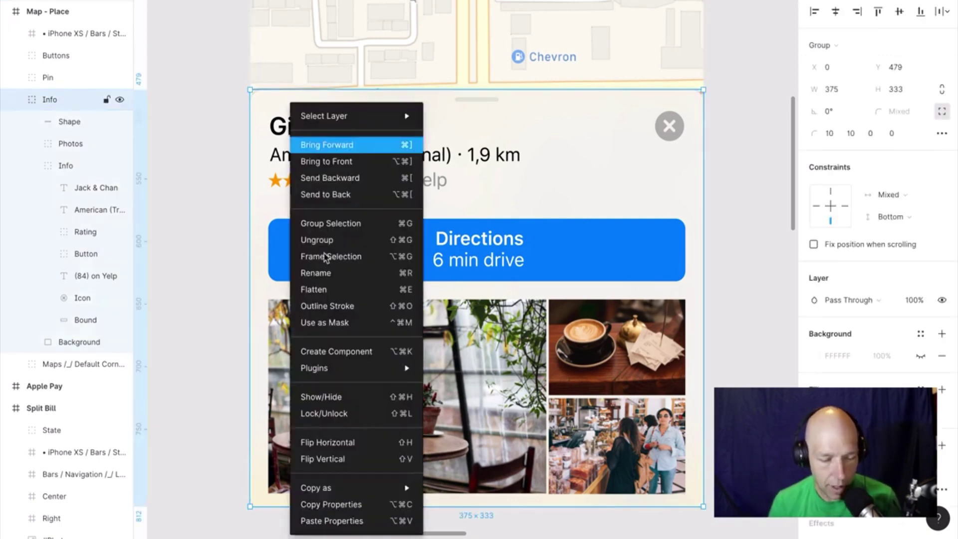
mouse_move(348, 381)
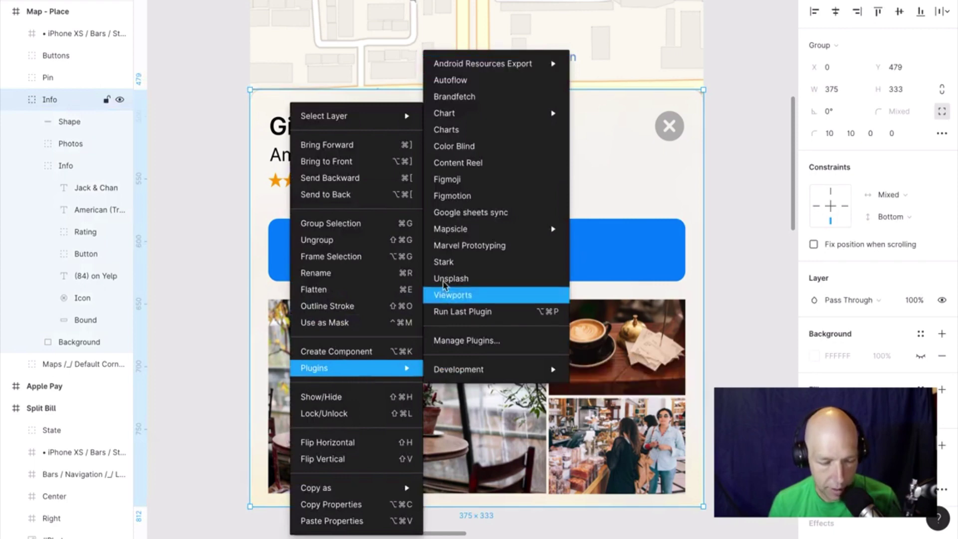
click(443, 261)
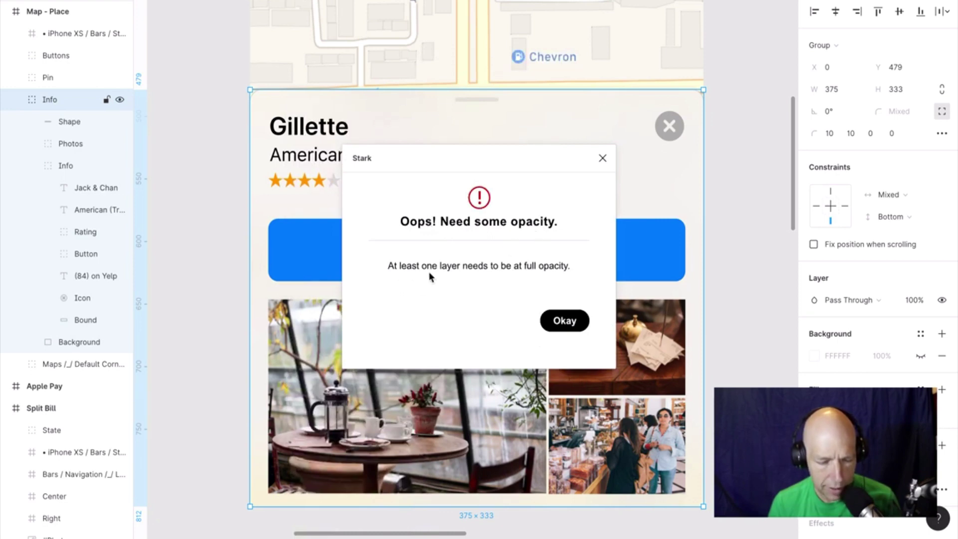
click(569, 322)
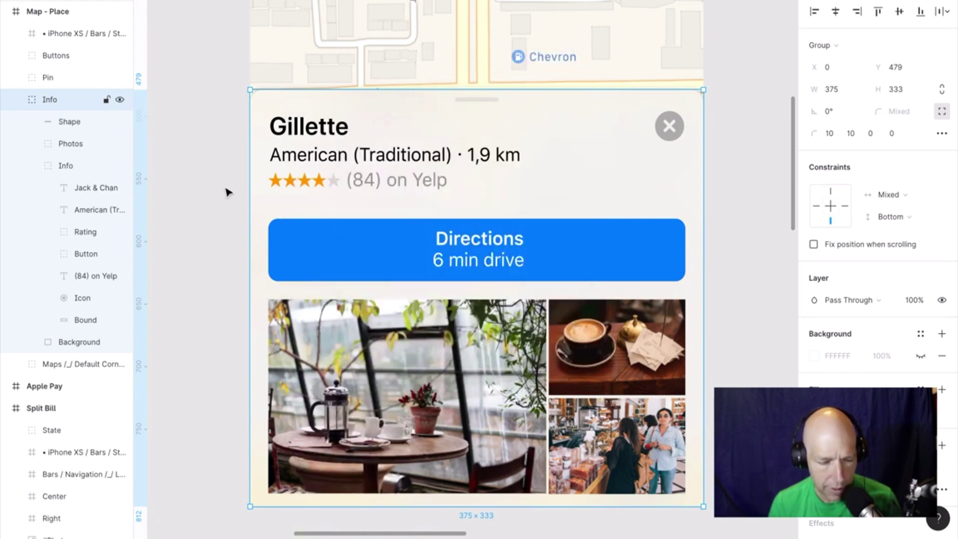
click(197, 189)
click(289, 125)
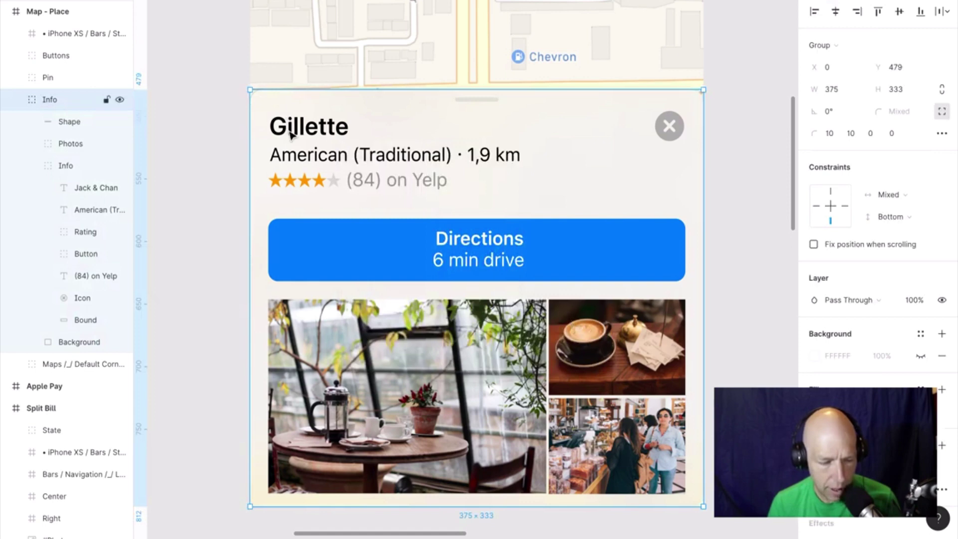
double_click(290, 134)
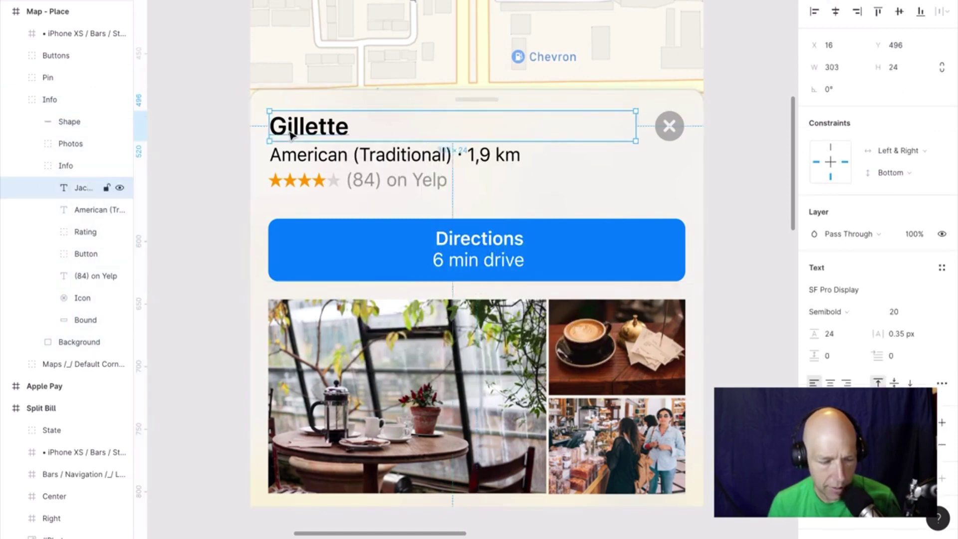
right_click(291, 133)
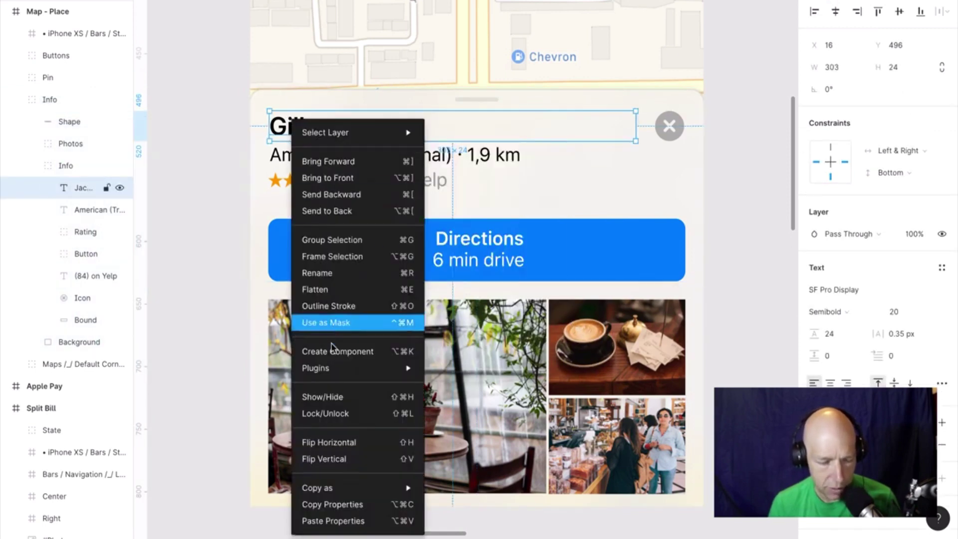
mouse_move(333, 369)
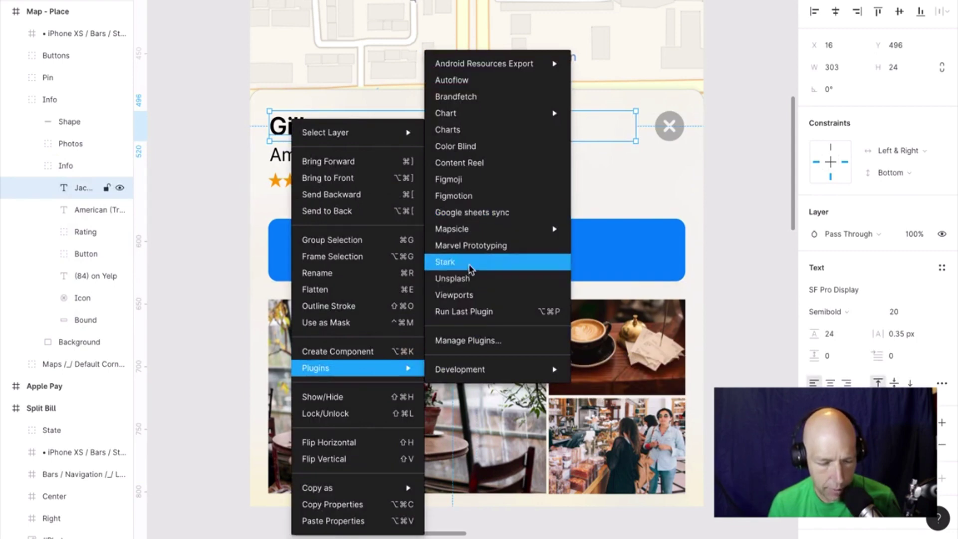
click(470, 269)
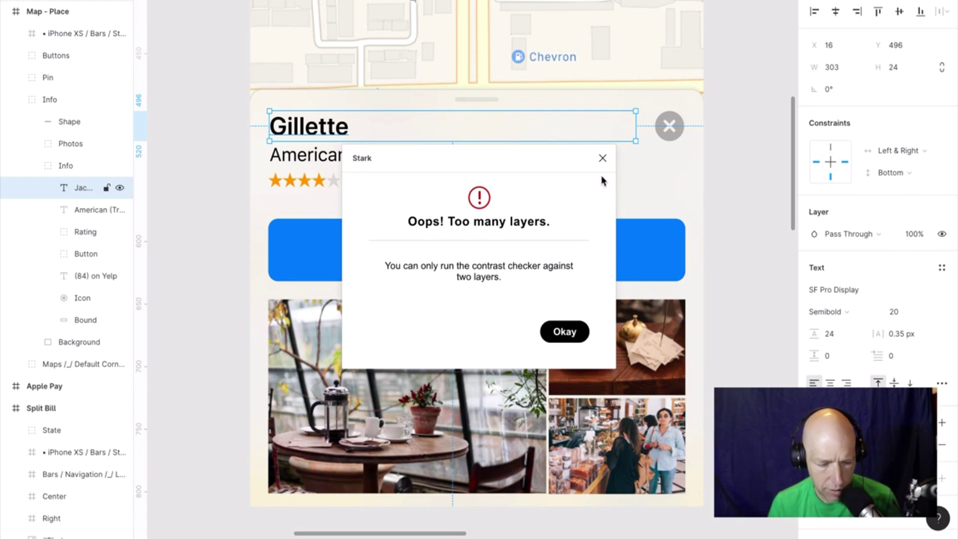
click(603, 160)
click(471, 252)
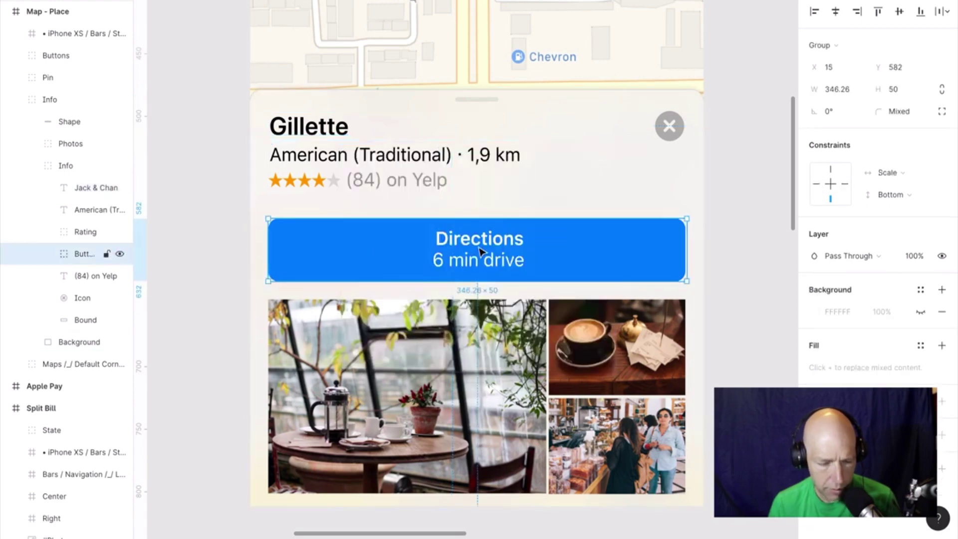
right_click(469, 251)
mouse_move(527, 372)
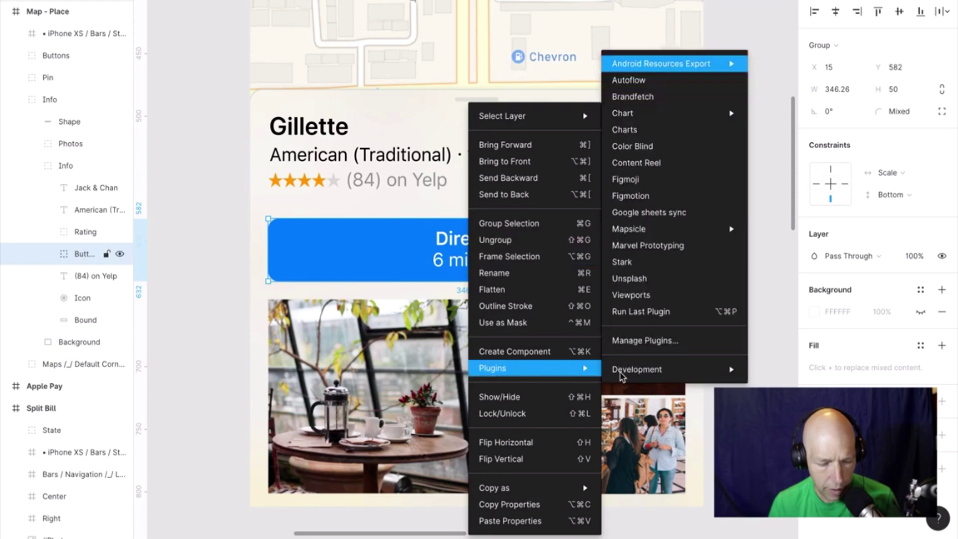
click(635, 272)
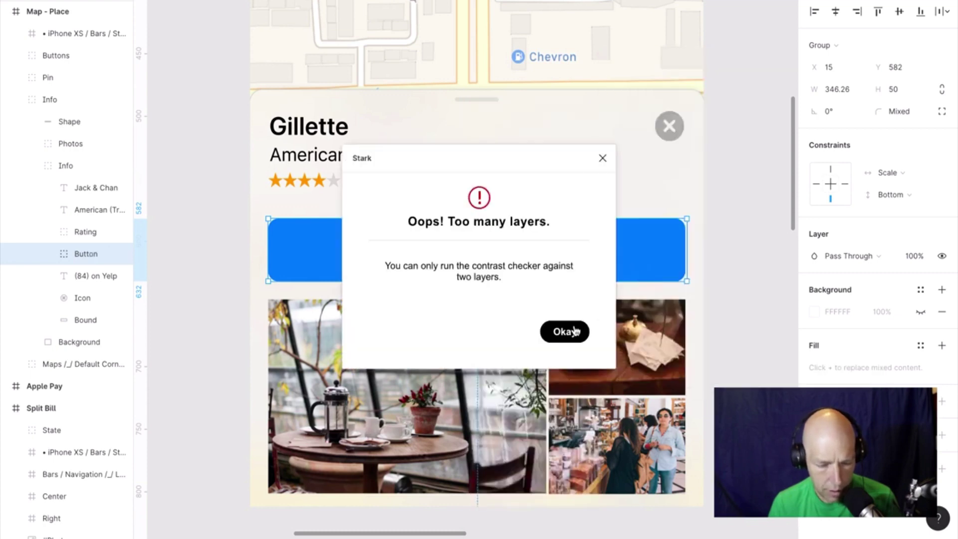
click(573, 332)
click(743, 231)
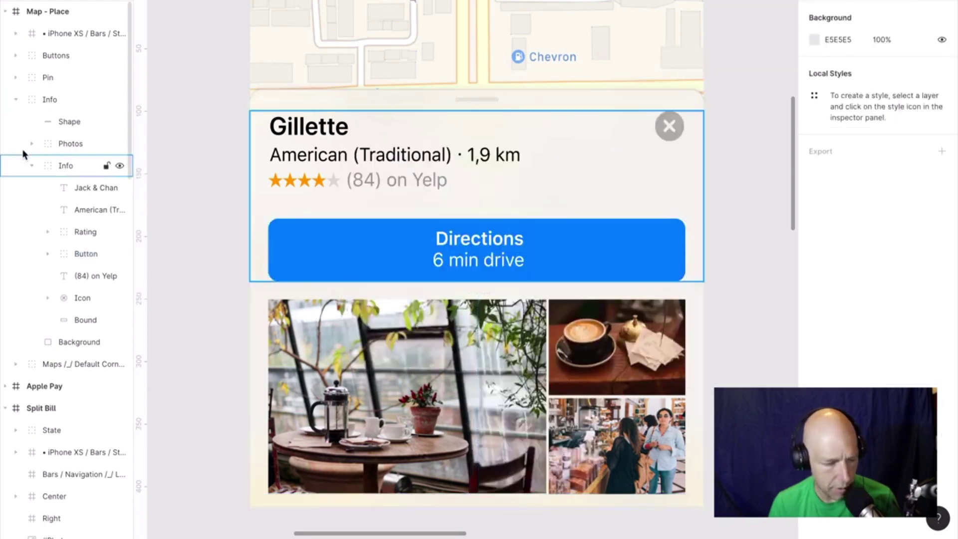
Ungroup the inner Info group of the place card into its child layers.
click(65, 169)
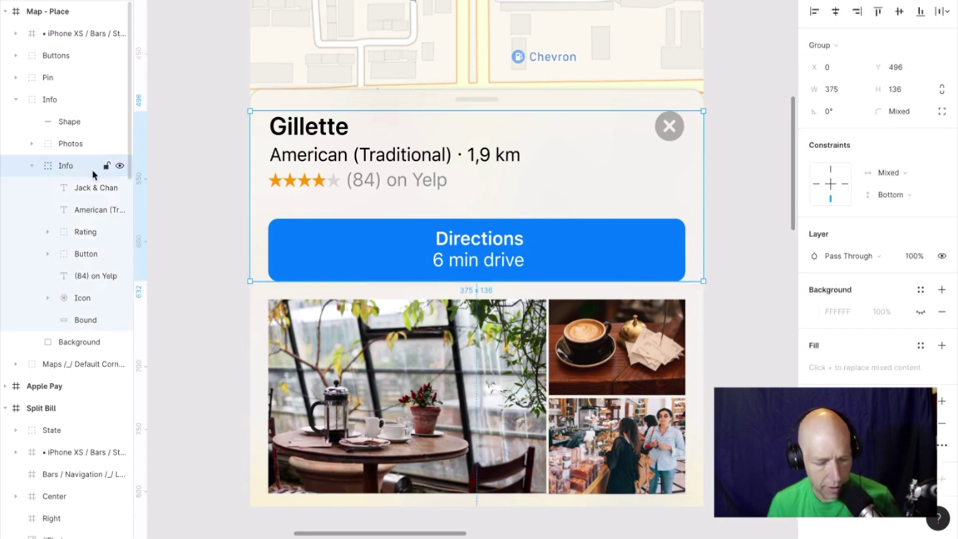
key(ctrl+shift+g)
click(224, 164)
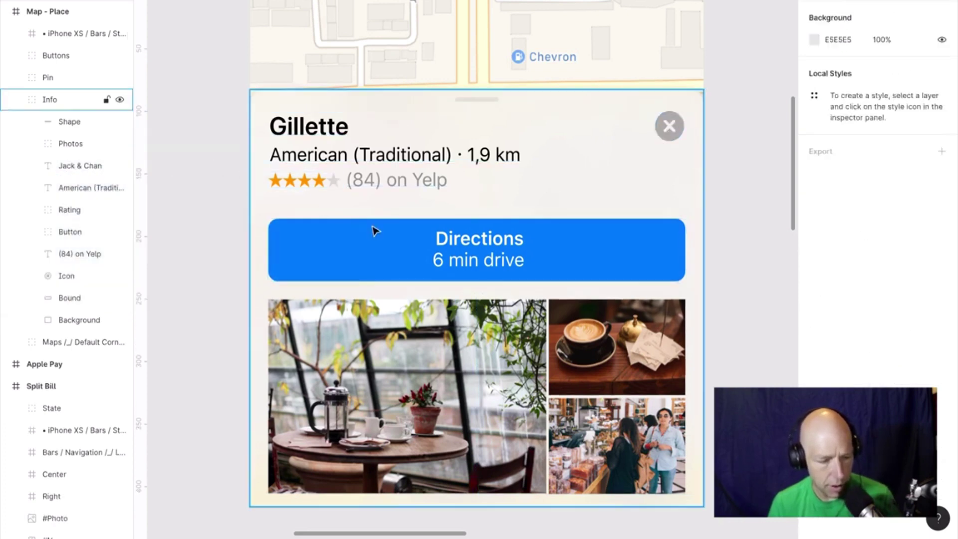
Run Stark's contrast check on the Gillette title and American (Traditional) text layers.
click(318, 163)
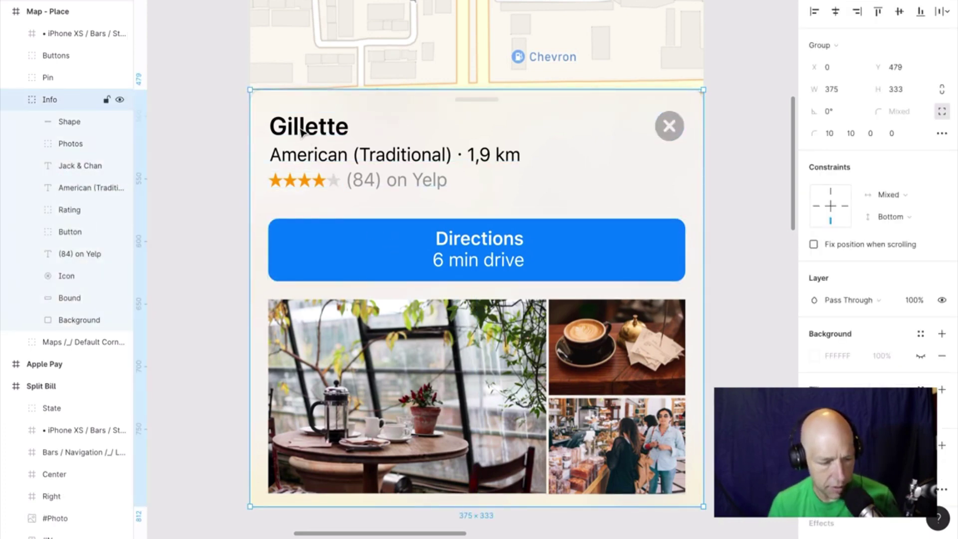
double_click(302, 131)
shift+click(309, 159)
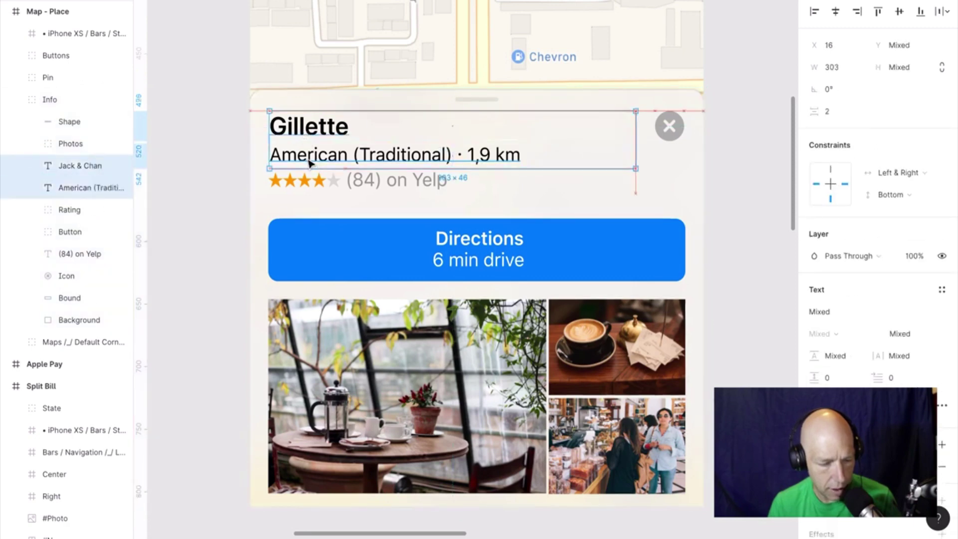
right_click(310, 164)
mouse_move(350, 373)
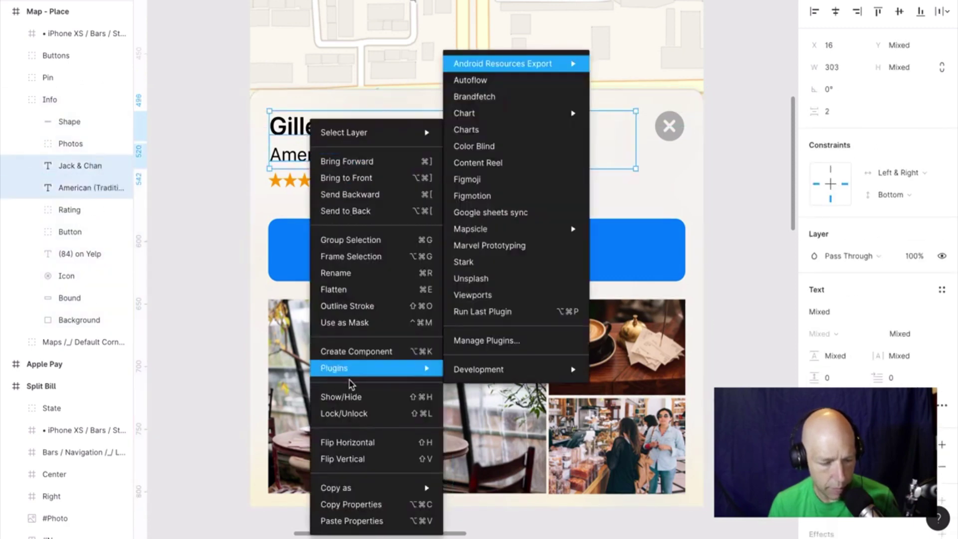
click(490, 263)
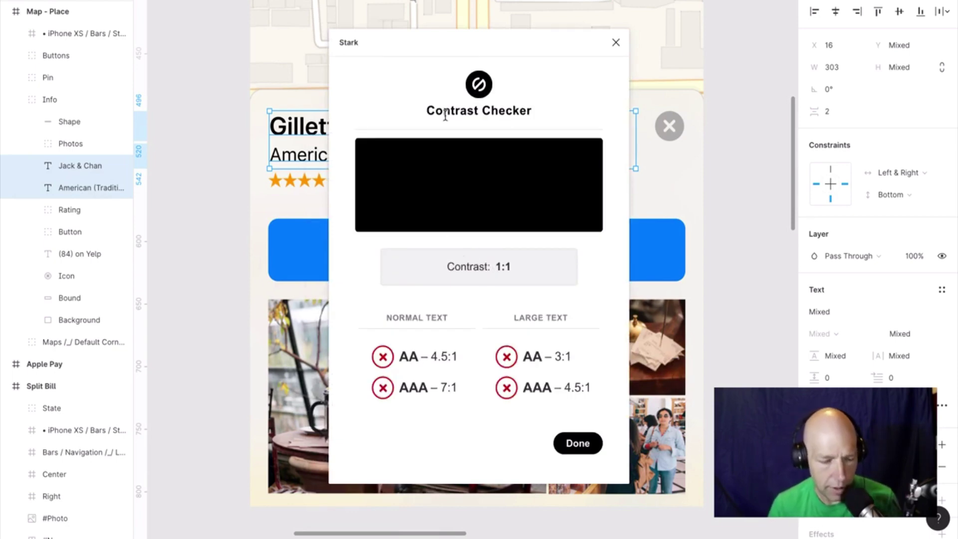
click(616, 44)
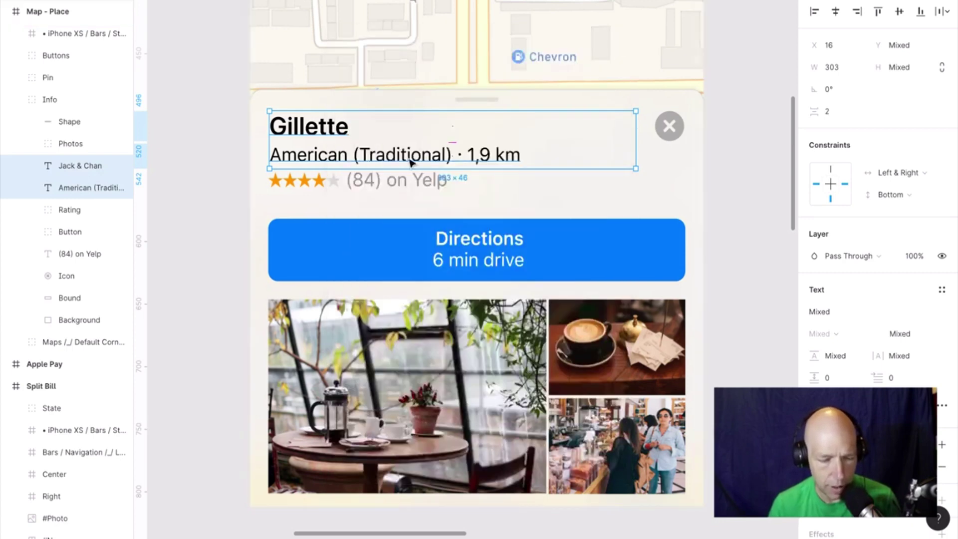
Run Stark on the Directions button group and dismiss the too-many-layers warning.
click(233, 164)
click(294, 133)
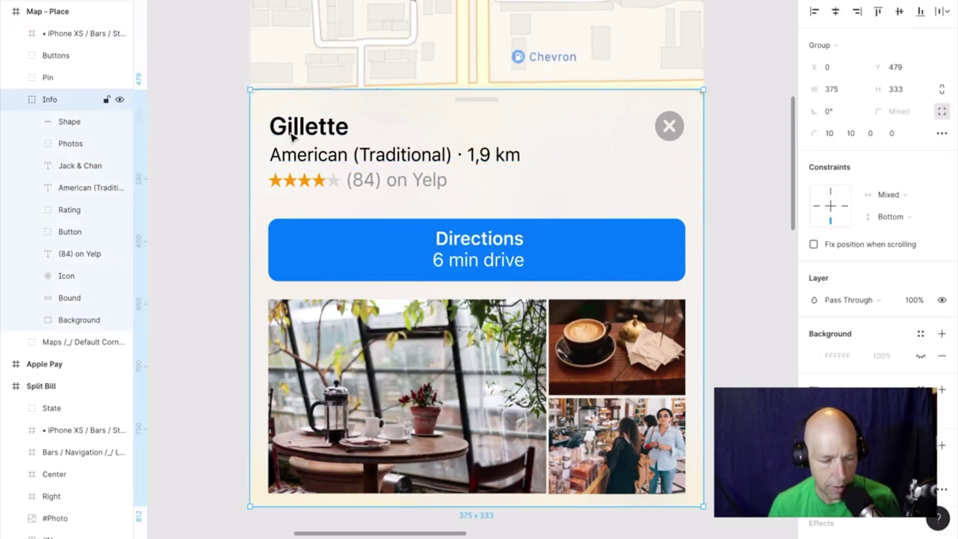
double_click(487, 267)
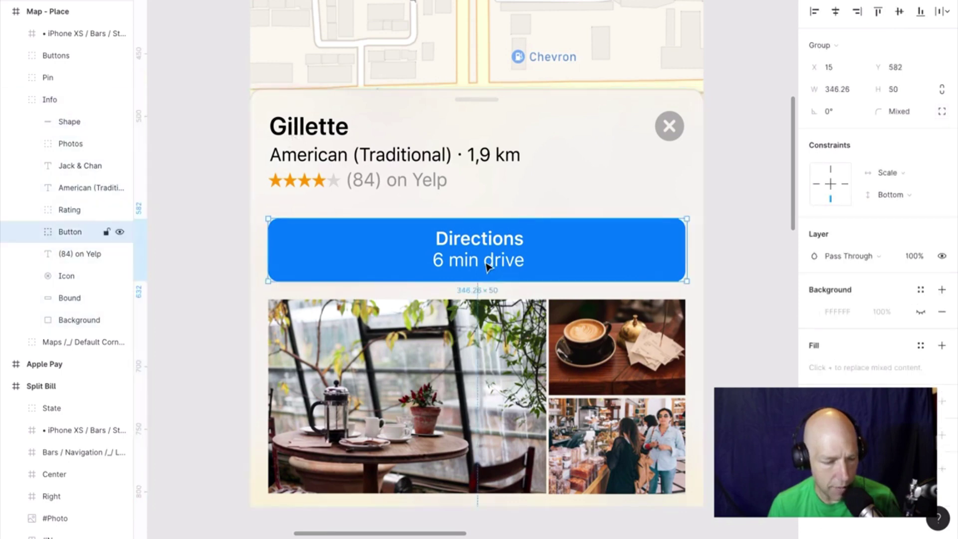
key(Escape)
double_click(464, 246)
right_click(465, 246)
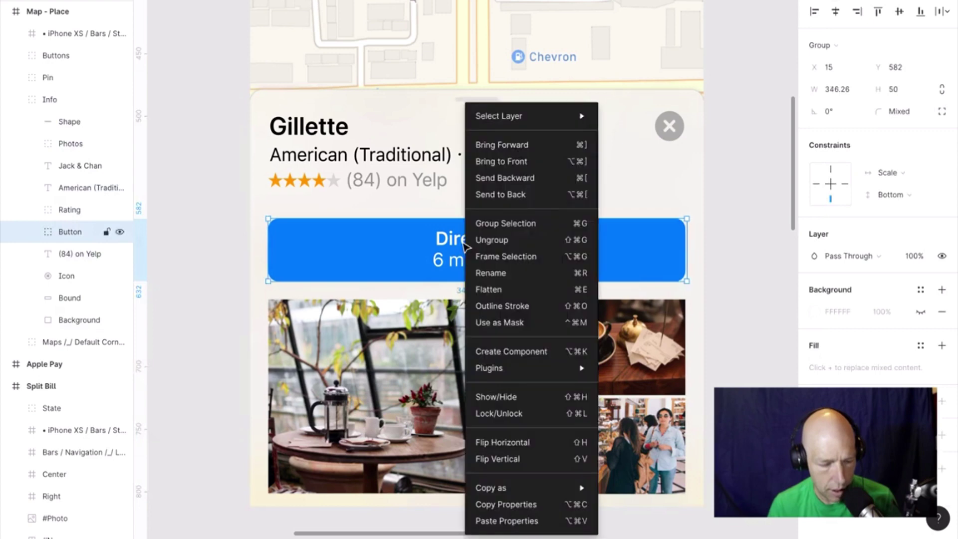
mouse_move(525, 369)
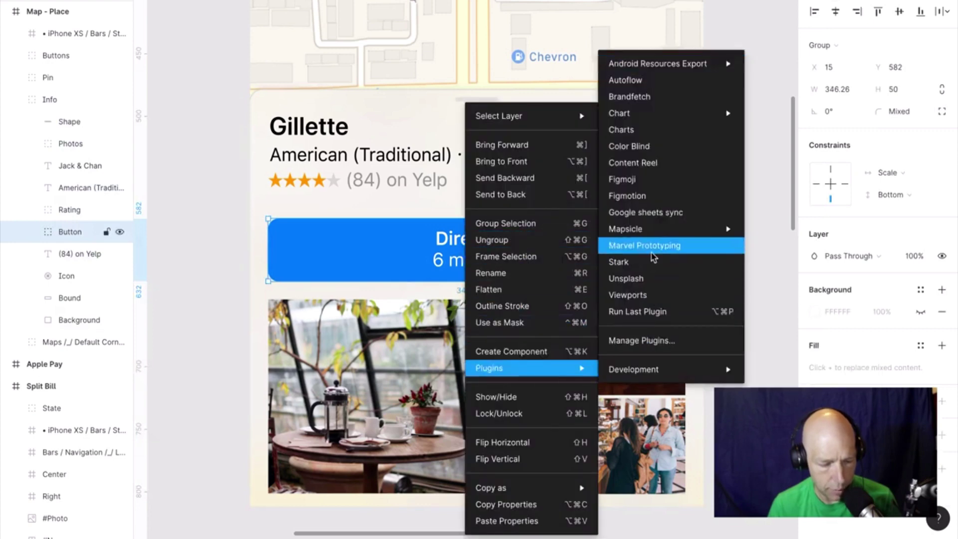
click(652, 261)
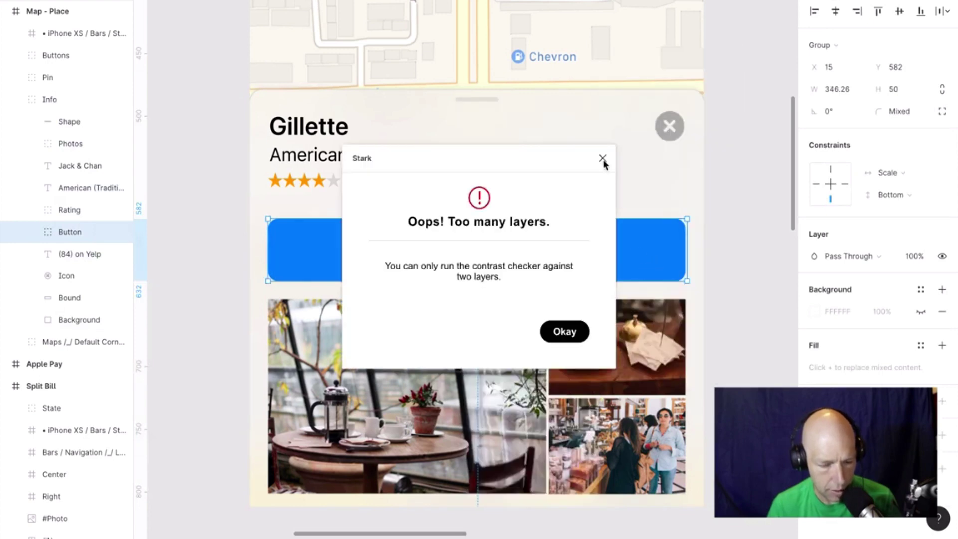
click(603, 158)
Select the Directions text together with the blue button shape.
key(Return)
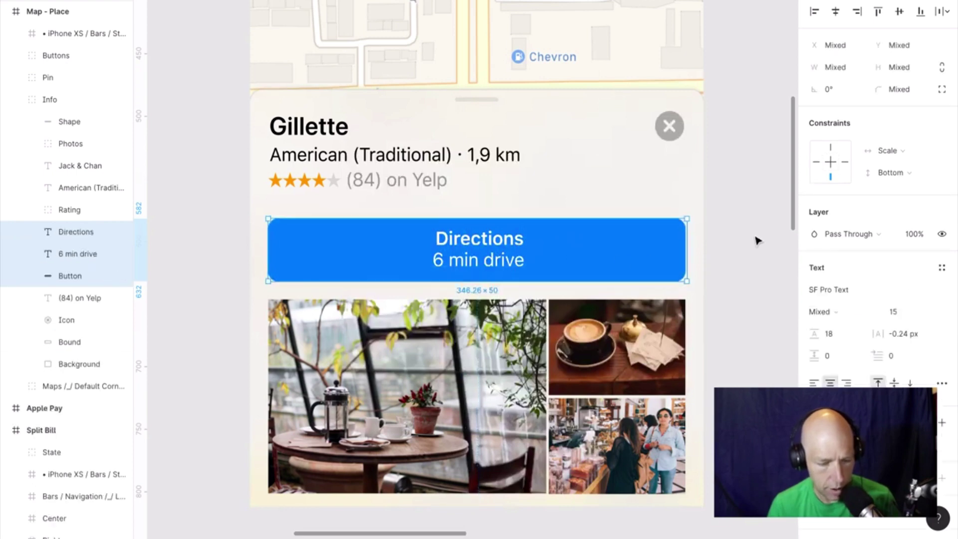
click(760, 240)
click(499, 257)
double_click(498, 252)
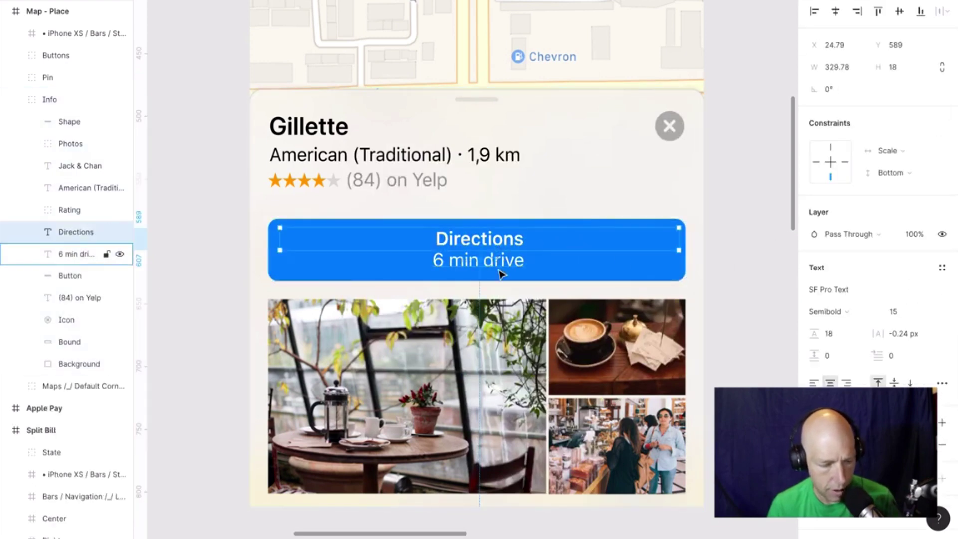
click(498, 270)
click(497, 241)
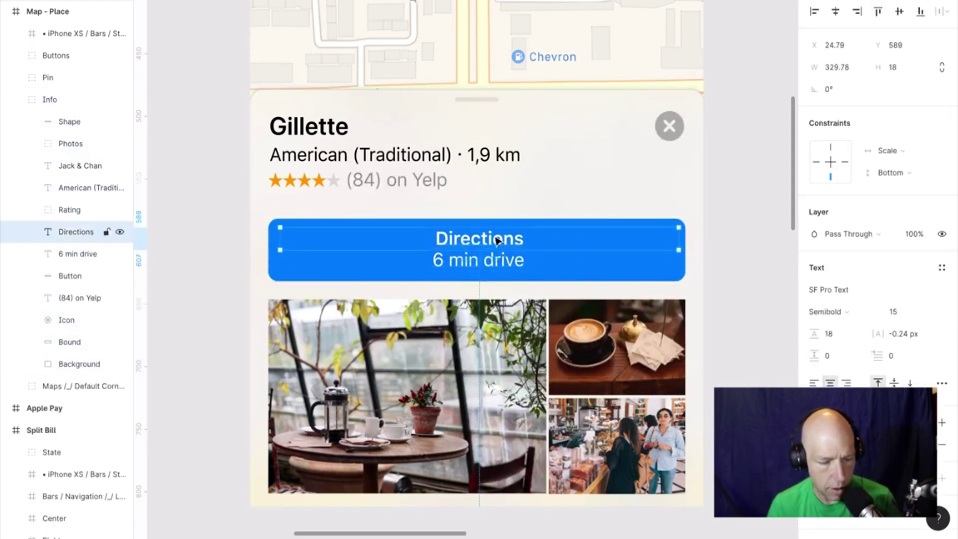
shift+click(437, 226)
Run Stark on the pair, getting 4.02:1 contrast that passes only AA large text.
right_click(430, 232)
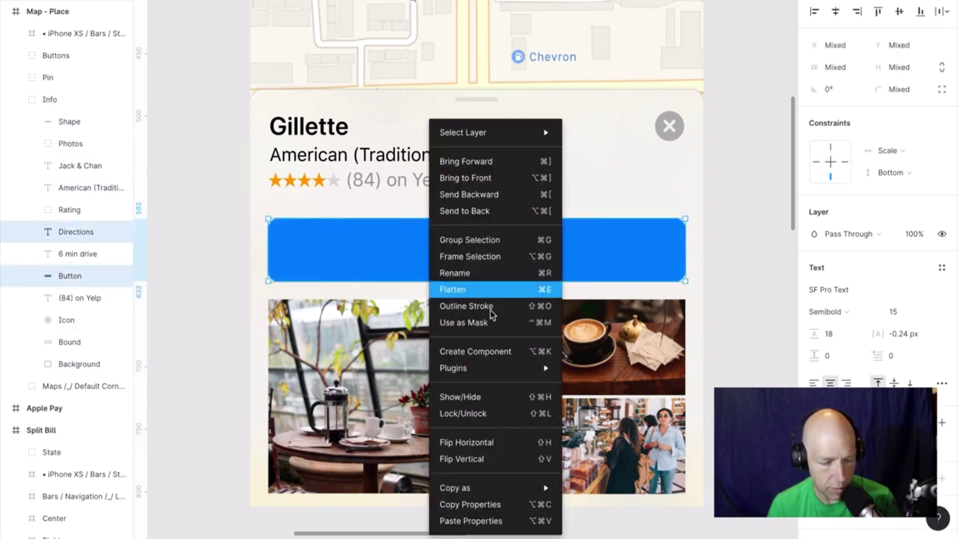
mouse_move(495, 368)
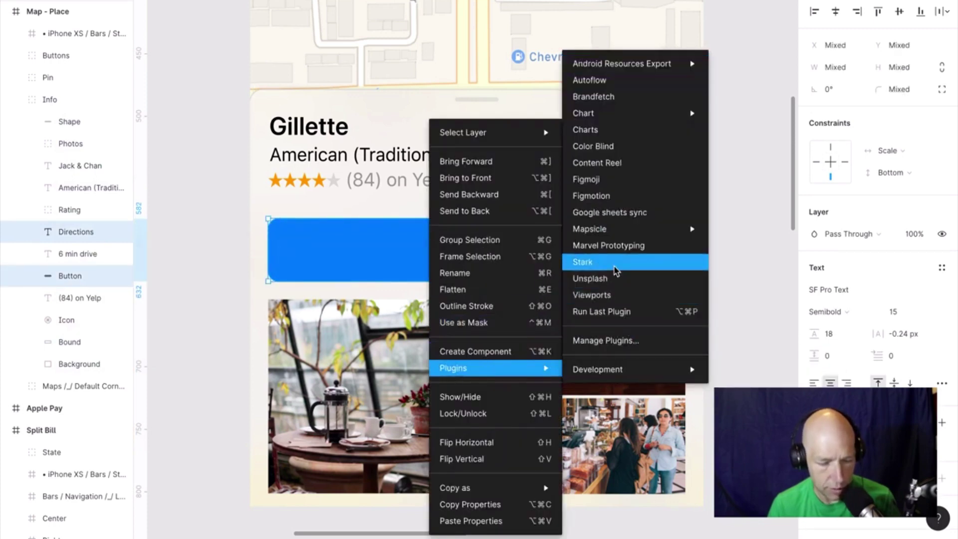
click(615, 262)
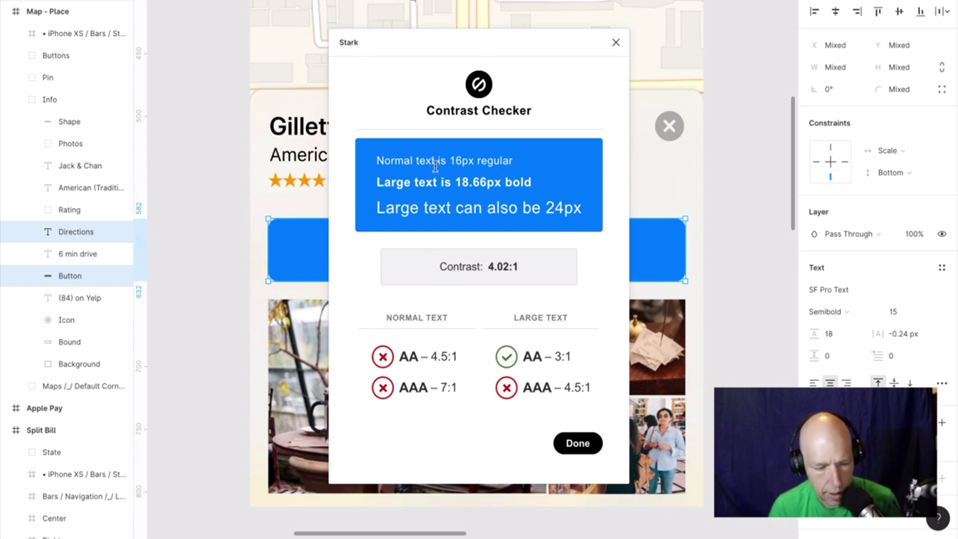
drag(411, 52, 617, 57)
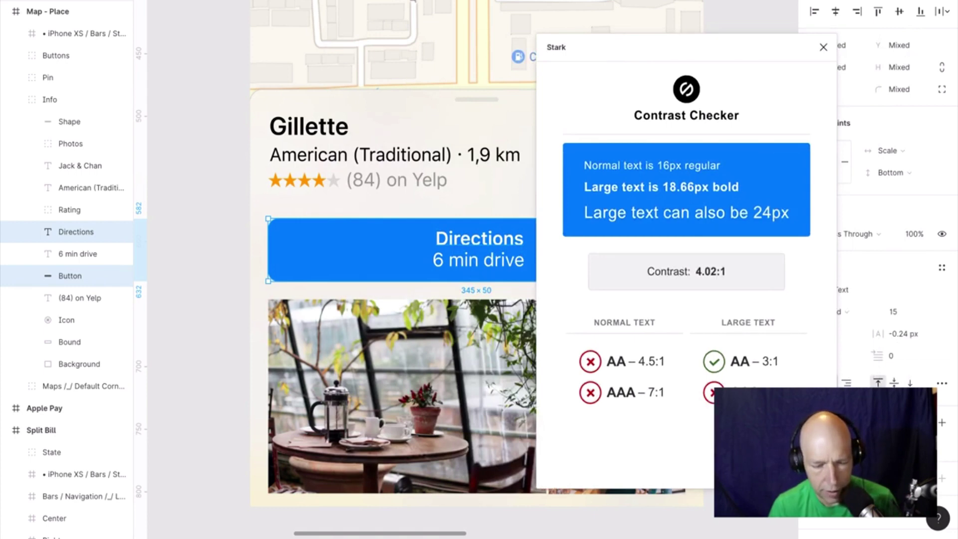
key(Escape)
click(487, 250)
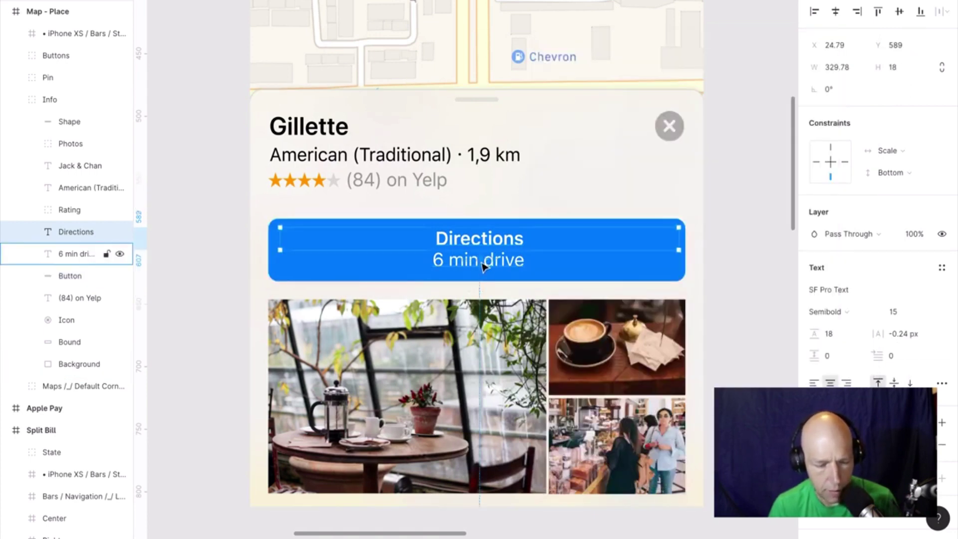
Check the '6 min drive' text against the blue button with Stark, rating 4.02:1.
click(486, 272)
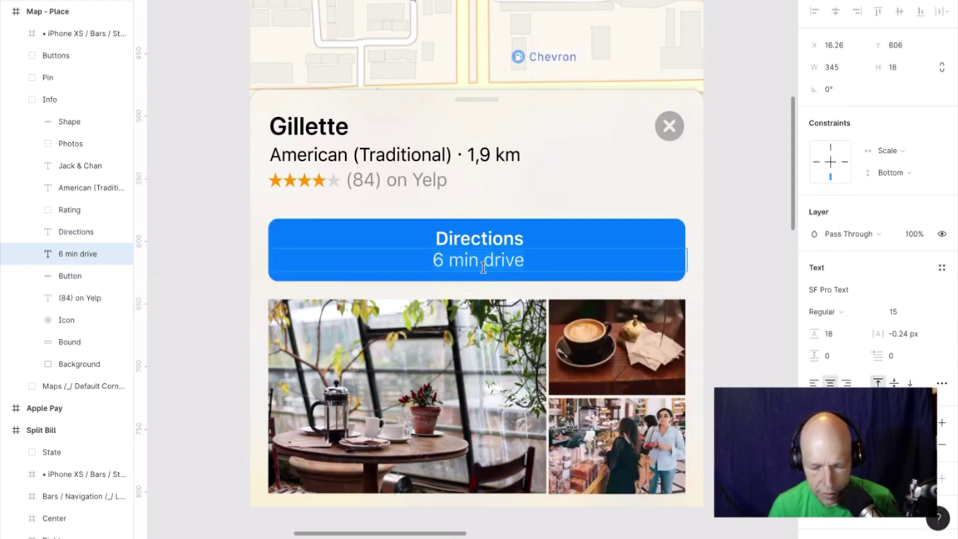
click(485, 230)
click(478, 268)
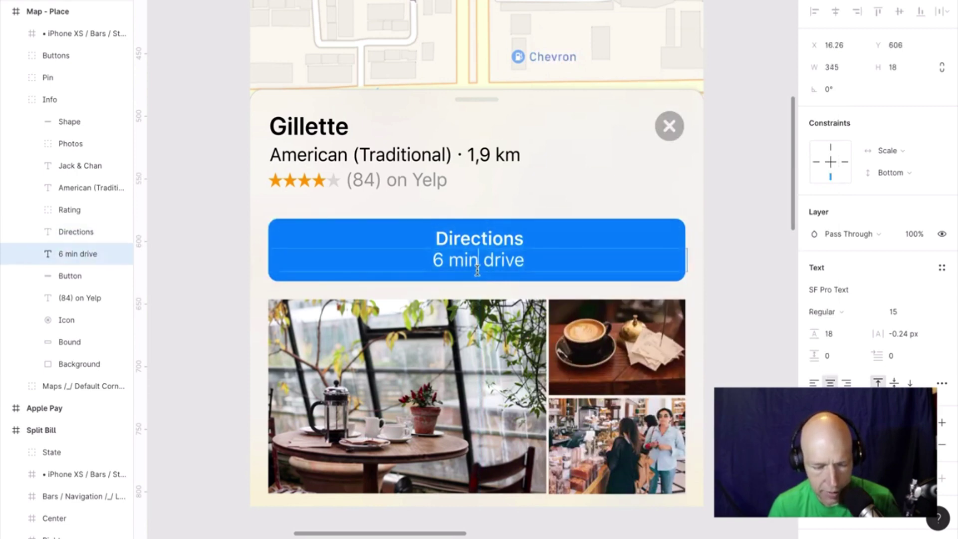
shift+click(516, 284)
right_click(516, 284)
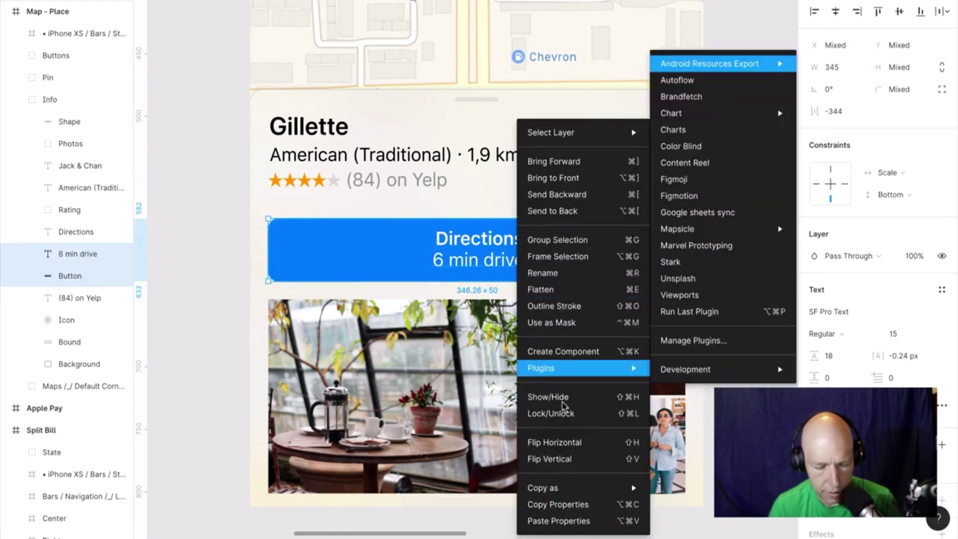
mouse_move(632, 368)
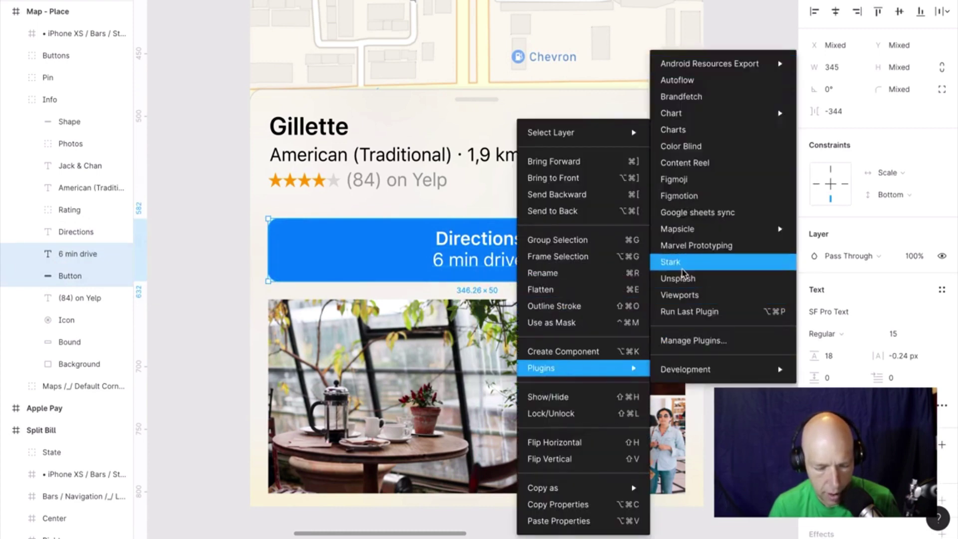
click(681, 262)
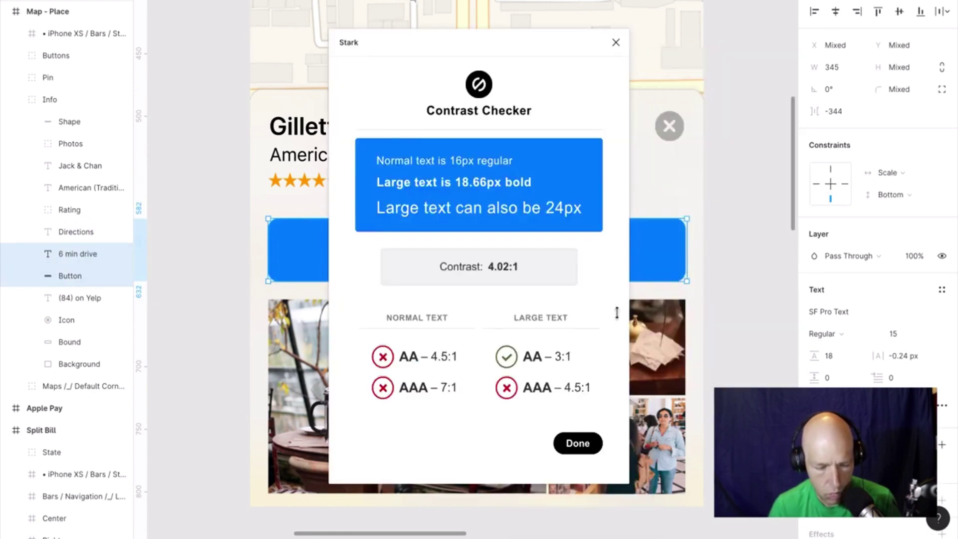
click(616, 44)
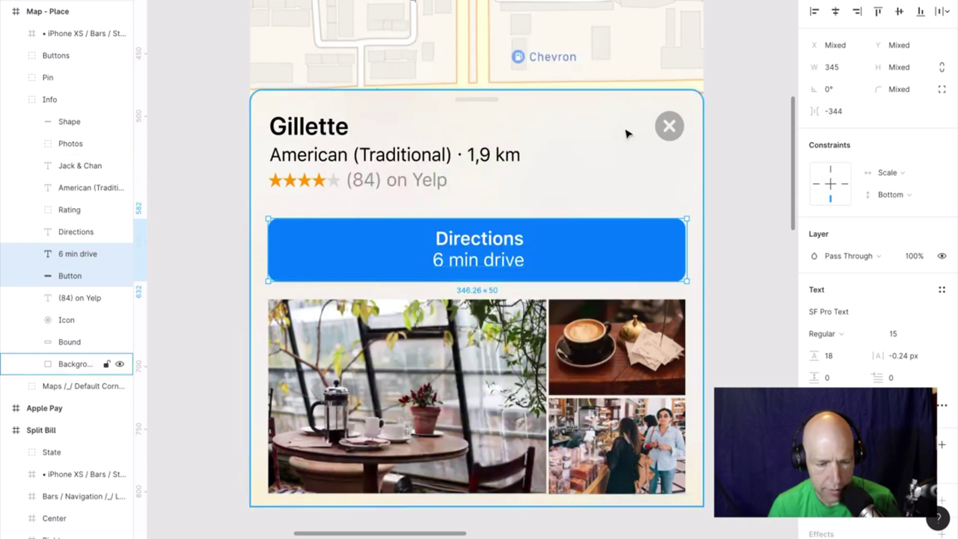
Check the Gillette title against the card background with Stark, getting 5.24:1, passing AA.
click(345, 119)
shift+click(338, 98)
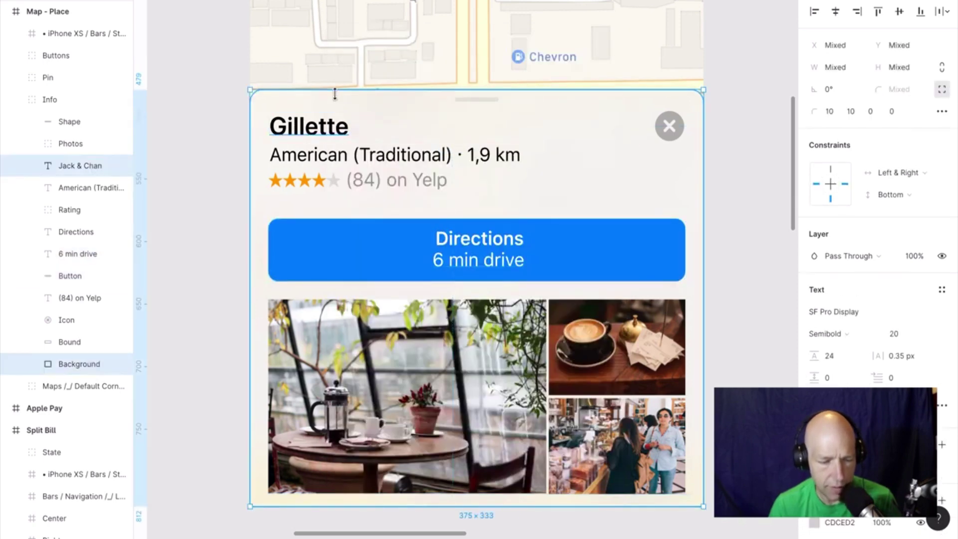
right_click(338, 92)
mouse_move(427, 355)
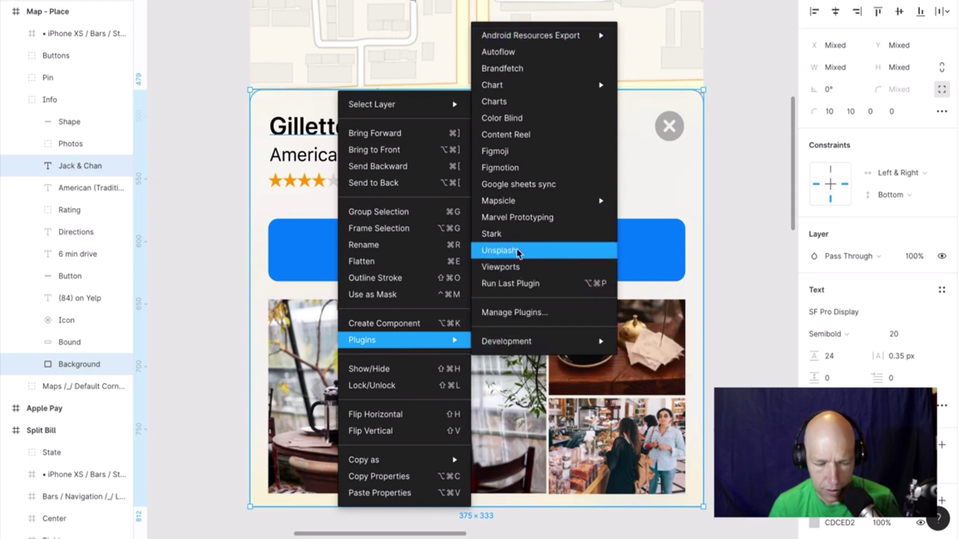
click(516, 234)
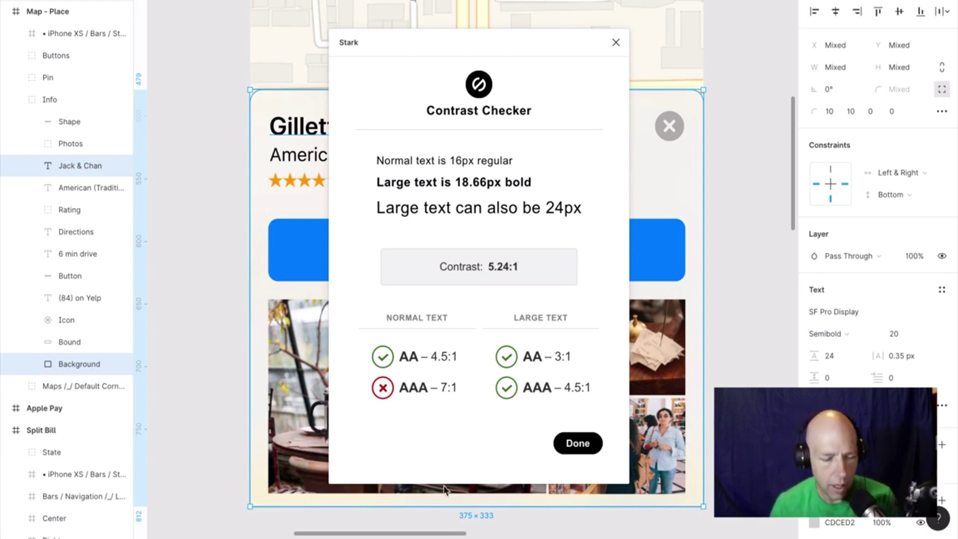
click(578, 444)
click(722, 159)
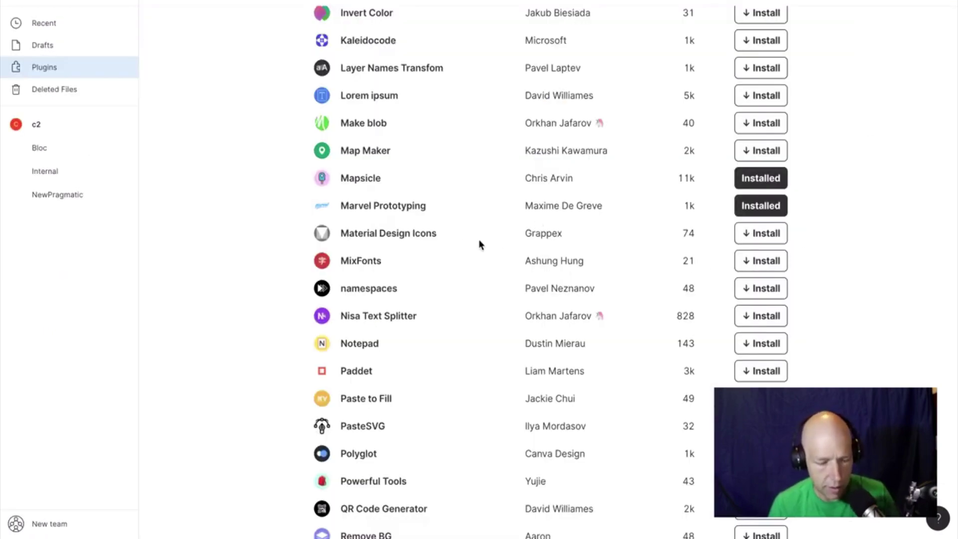
Scroll the plugin list up to Color Contrast Checker and install it.
scroll(460, 241, up, 10)
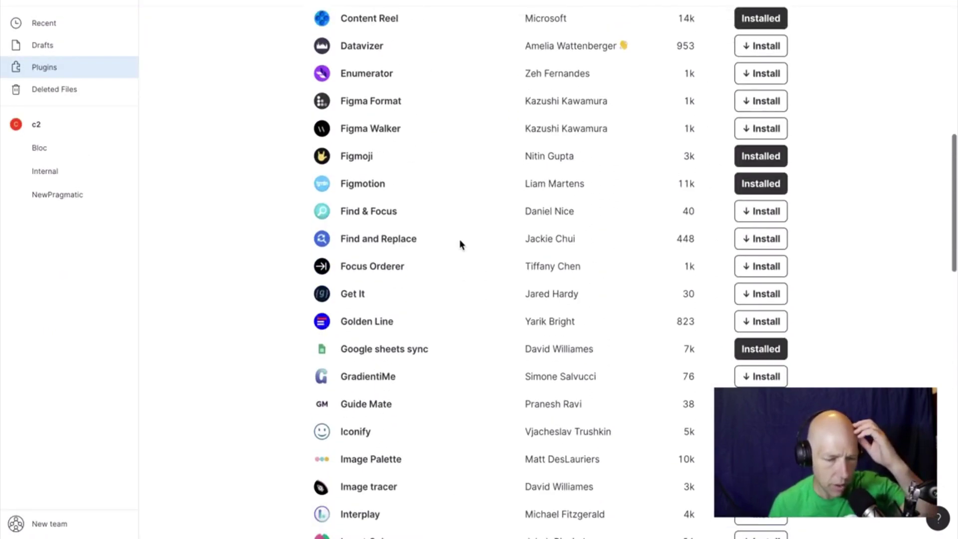
scroll(460, 241, up, 5)
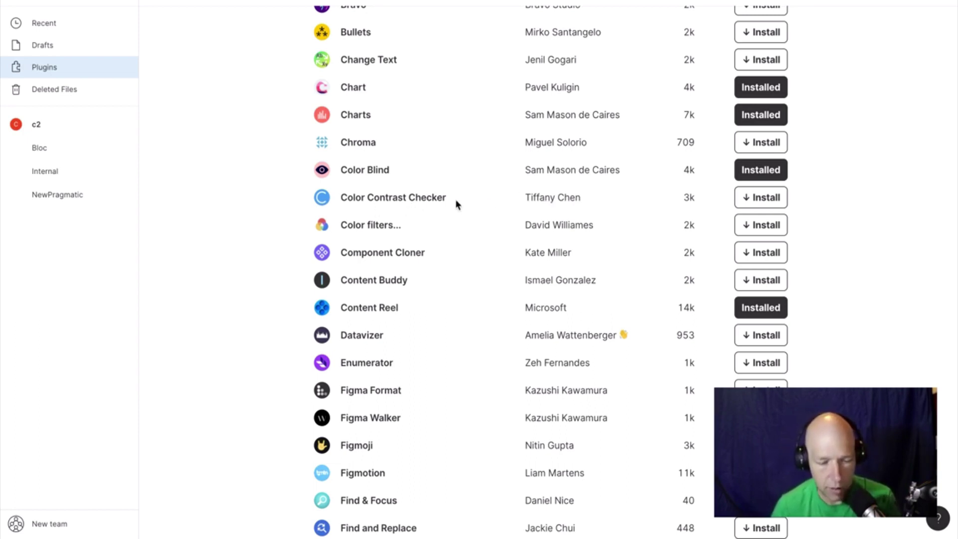
click(773, 203)
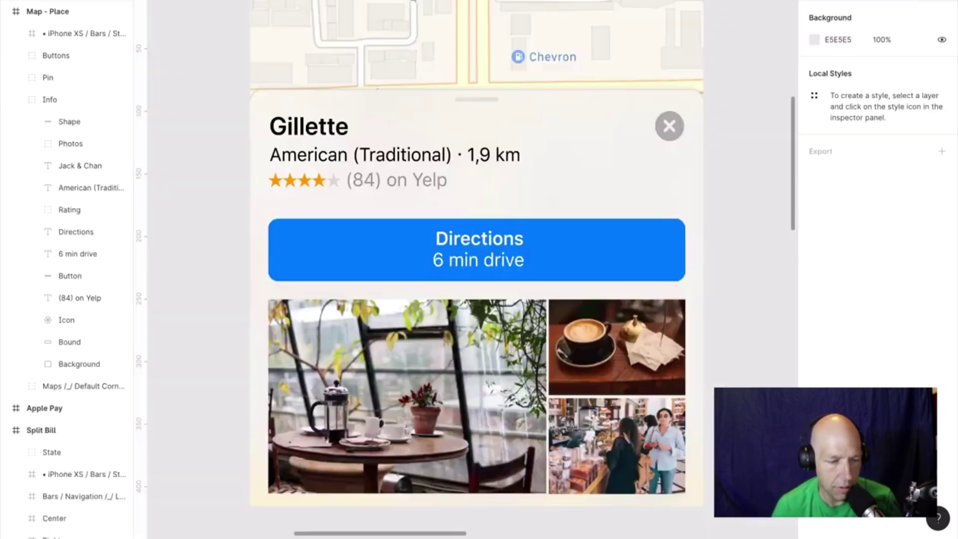
Launch Color Contrast Checker on the Directions text and button, then close it.
click(477, 243)
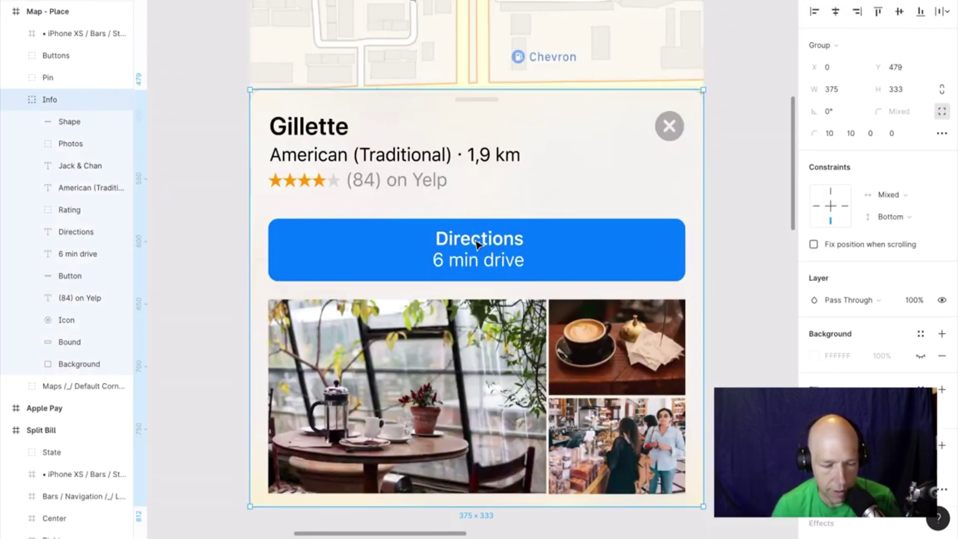
double_click(476, 244)
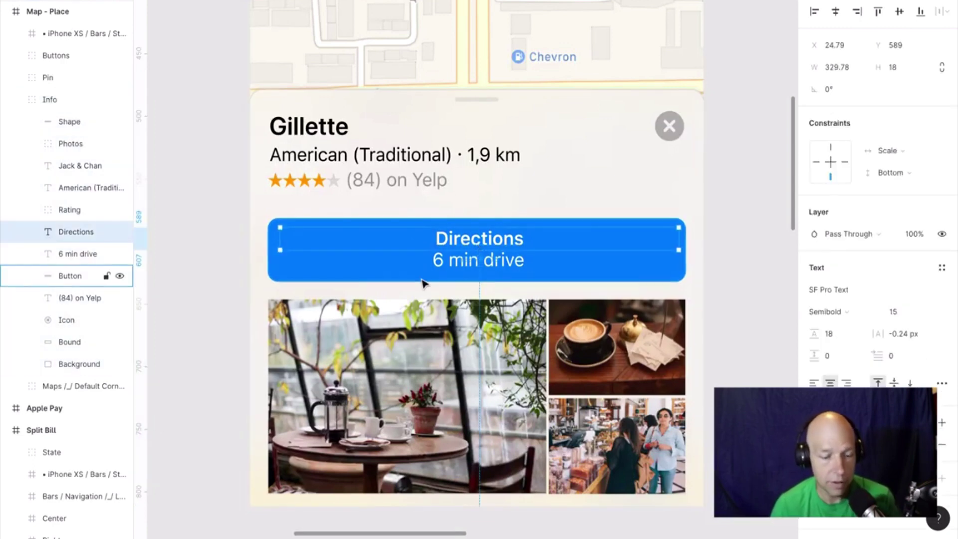
shift+click(288, 277)
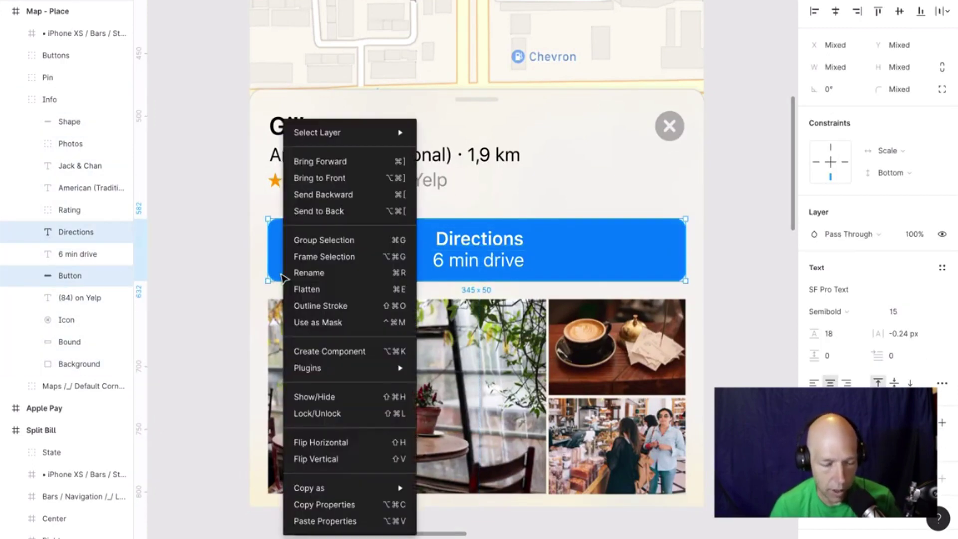
right_click(284, 277)
mouse_move(394, 370)
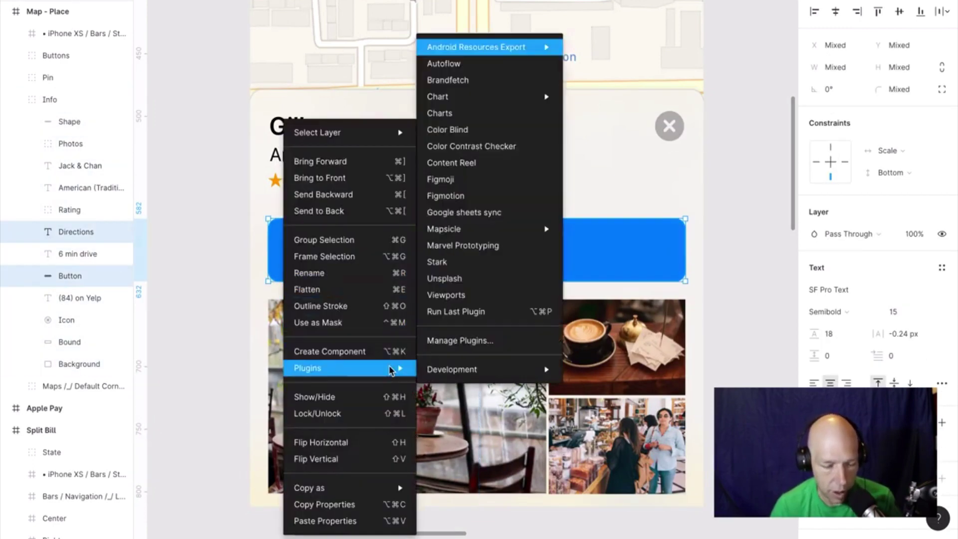
click(500, 147)
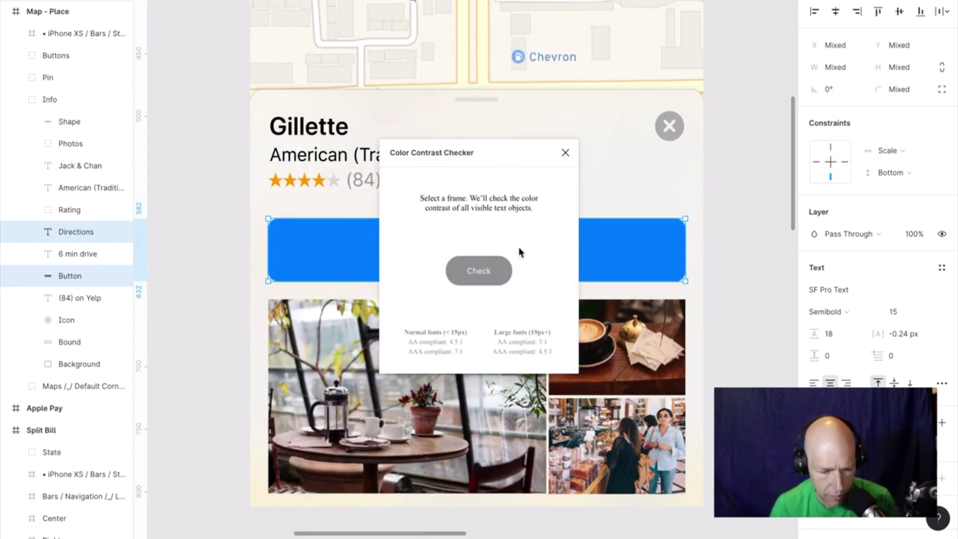
click(566, 155)
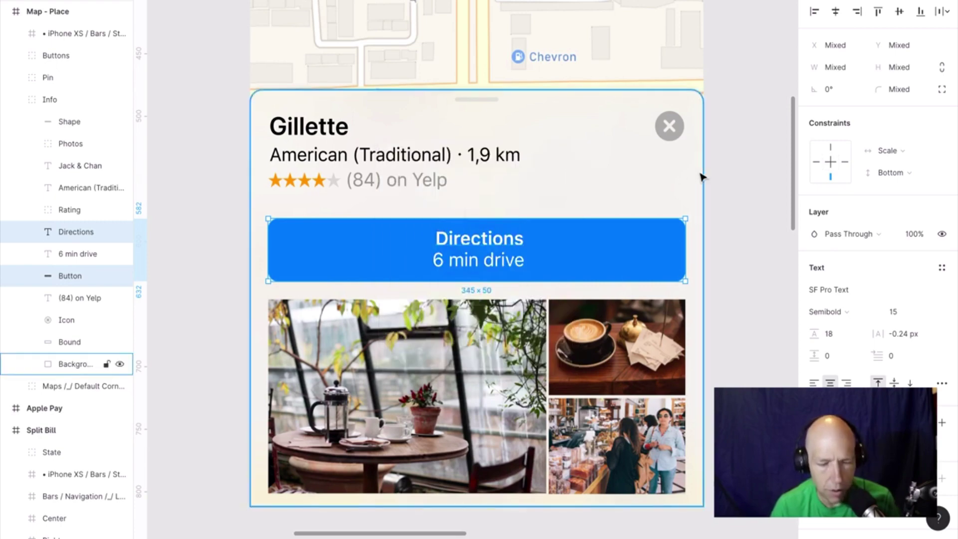
click(767, 176)
Zoom out until the whole Map - Place screen is visible.
scroll(768, 177, up, 4)
scroll(768, 177, up, 3)
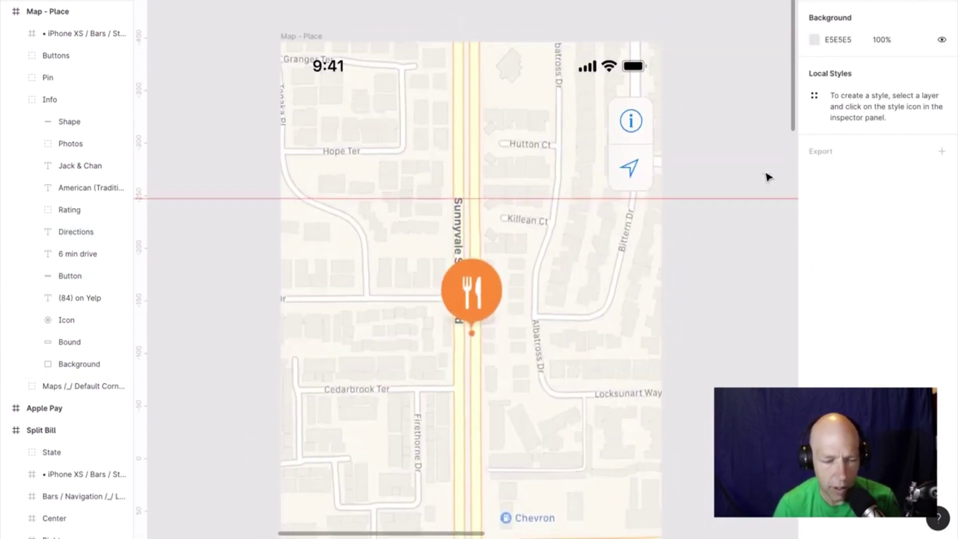
scroll(768, 176, down, 2)
scroll(767, 177, down, 3)
scroll(768, 177, up, 3)
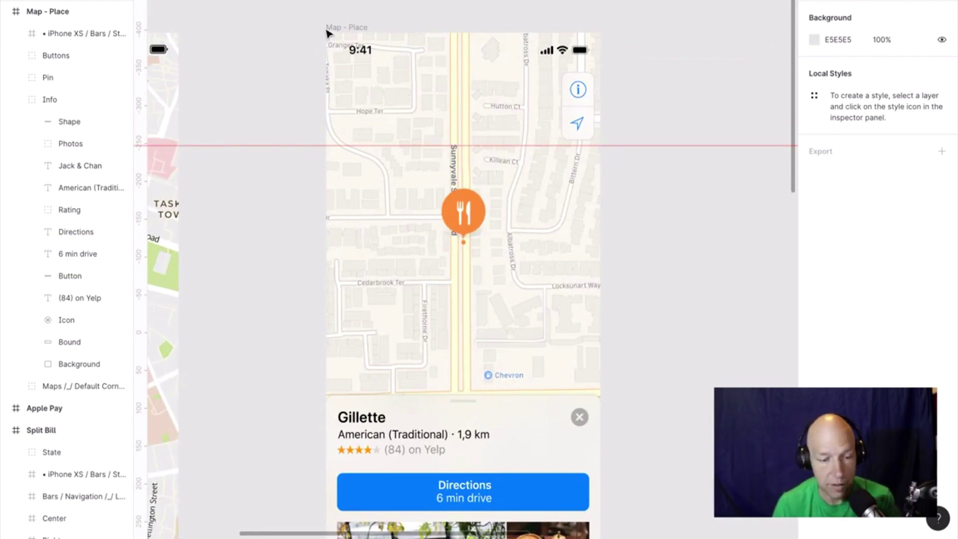
Launch Color Contrast Checker on the Map - Place frame and run its Check.
click(345, 29)
right_click(345, 30)
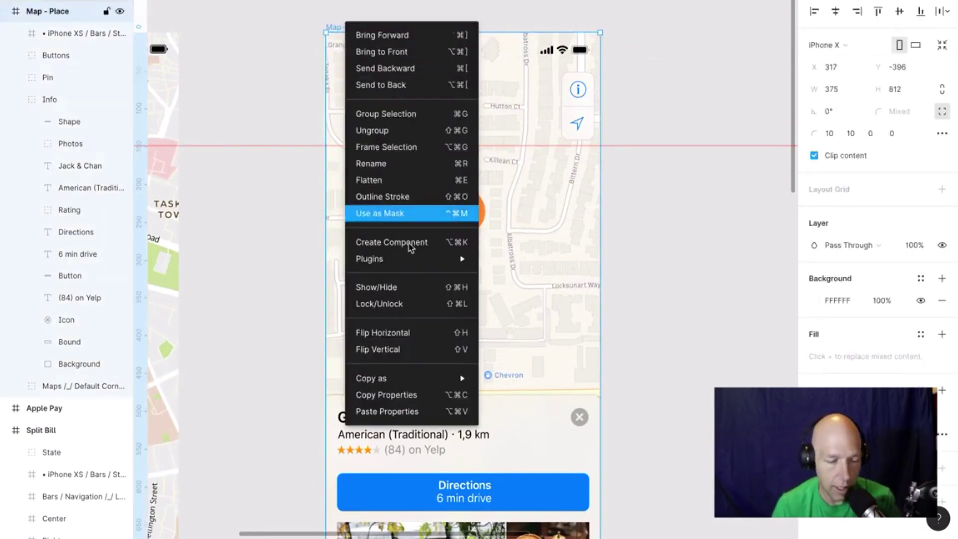
mouse_move(472, 260)
click(568, 66)
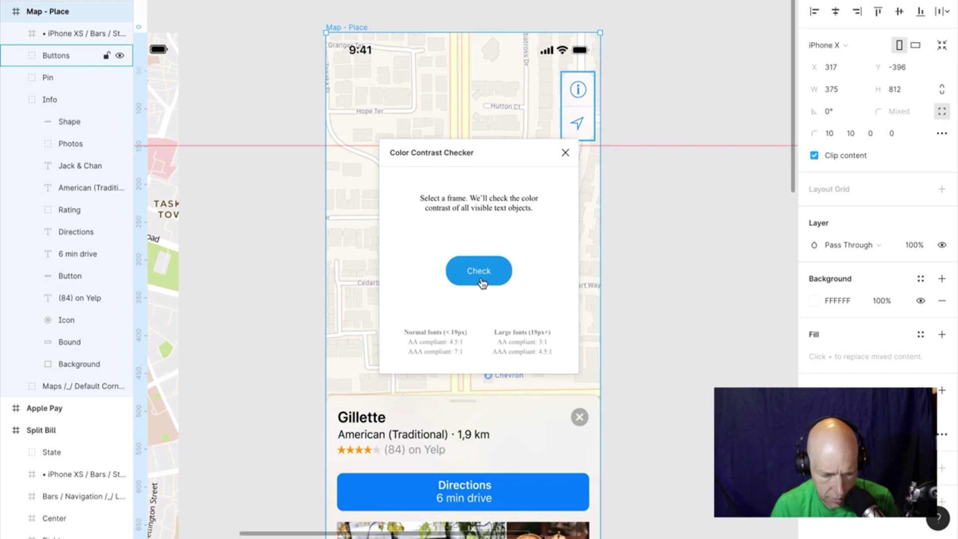
click(484, 283)
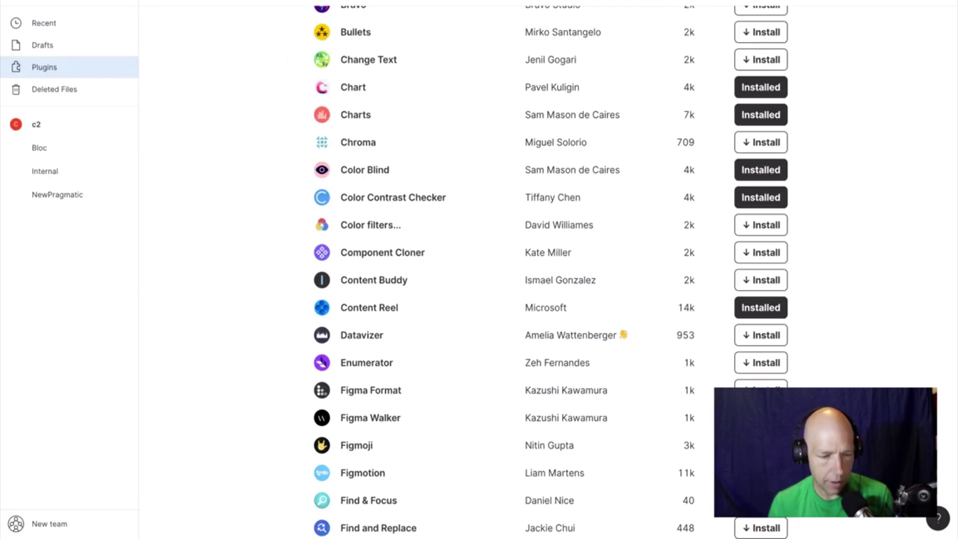
Open the Plugins Test file from Recent and go to the Plugins page.
click(43, 29)
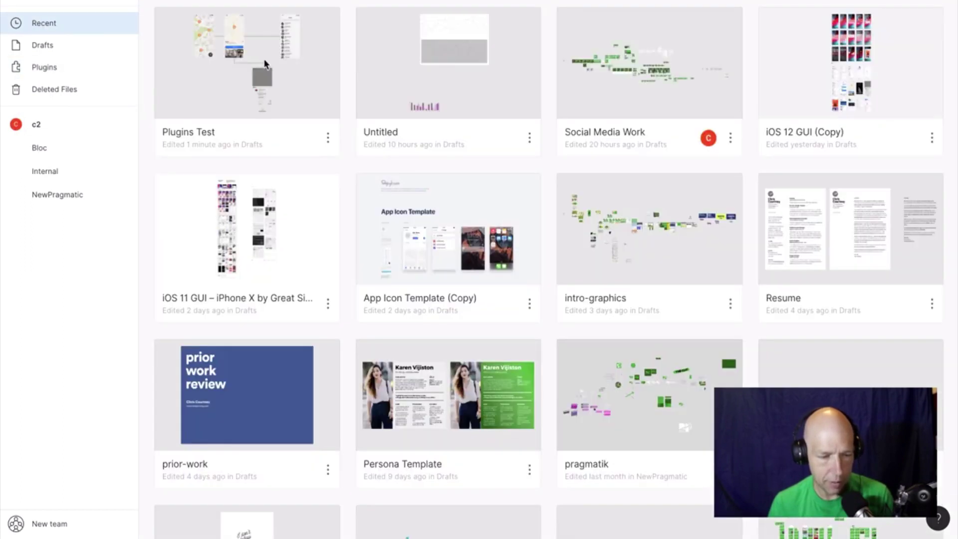
click(272, 63)
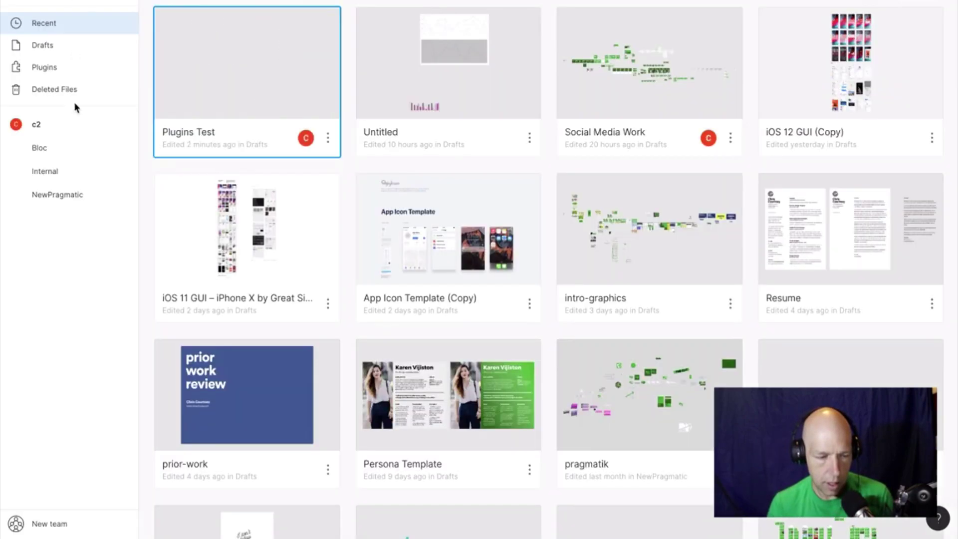
click(49, 69)
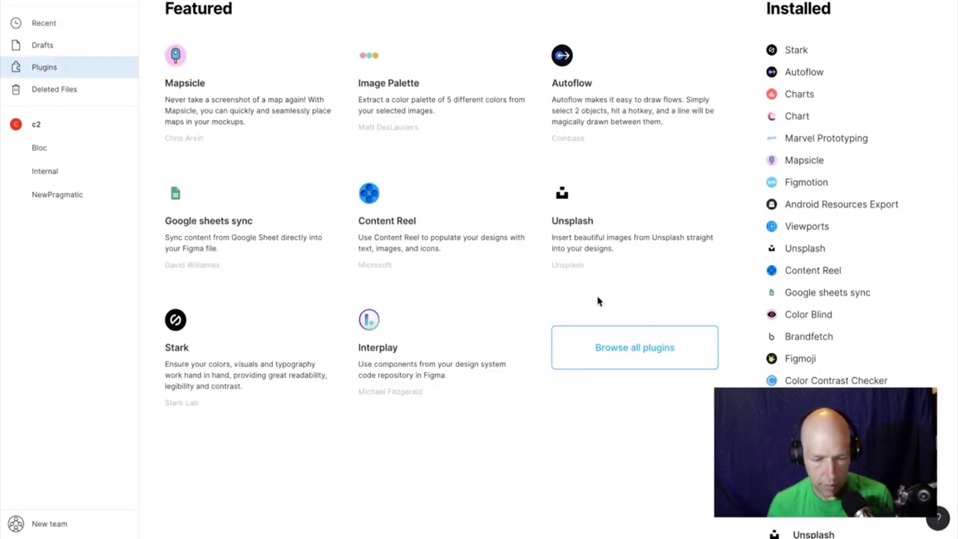
Open Color Contrast Checker's details page and scroll through its description.
click(831, 383)
scroll(762, 373, down, 5)
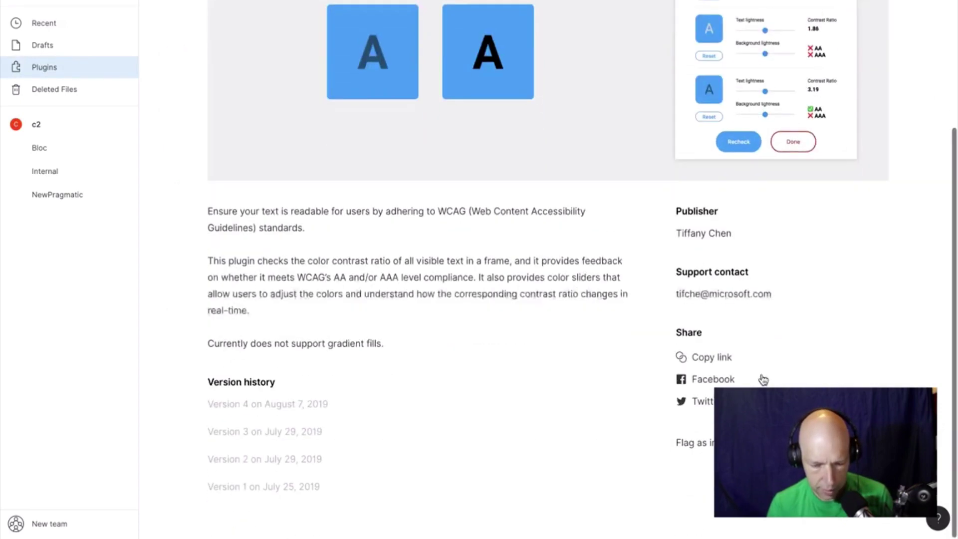
scroll(763, 380, up, 3)
scroll(764, 381, up, 2)
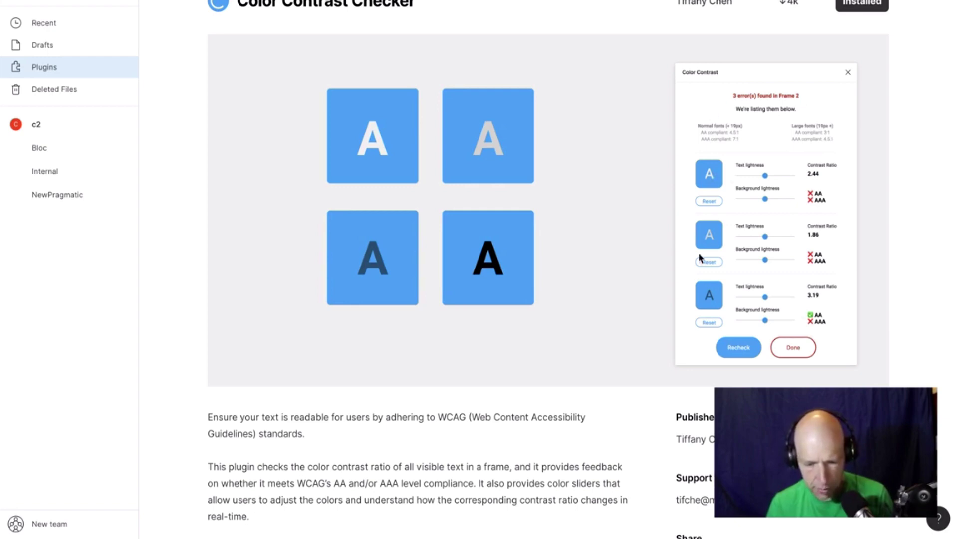
scroll(709, 282, down, 1)
scroll(709, 282, down, 4)
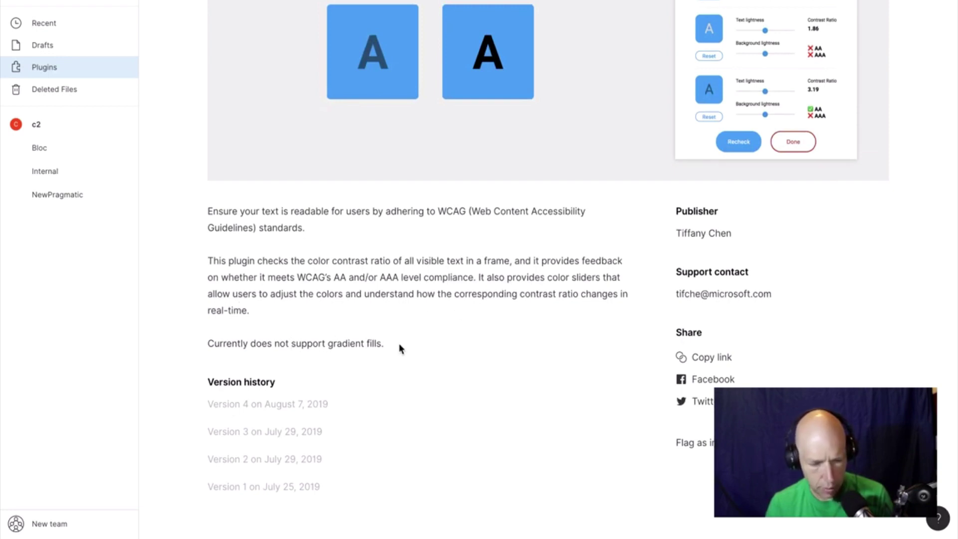
scroll(459, 289, up, 4)
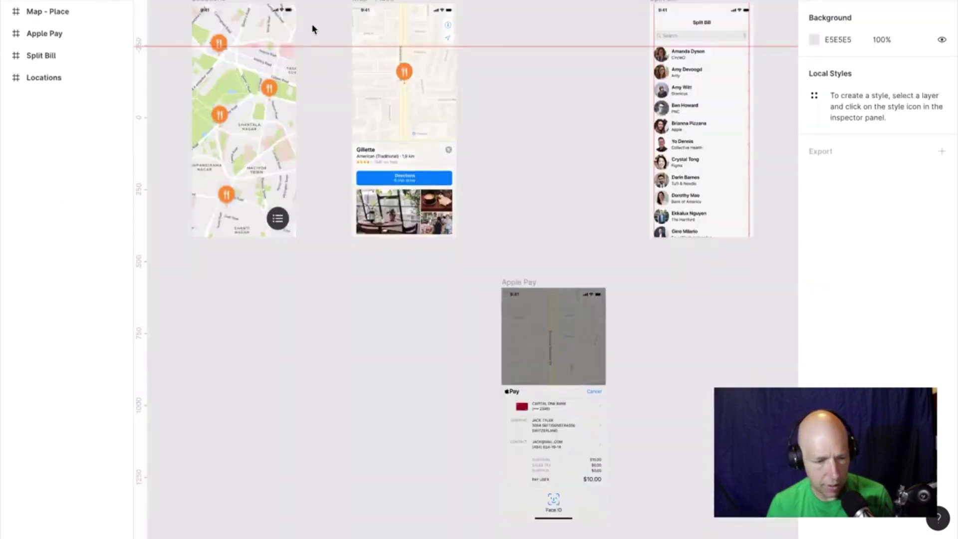
Zoom to the place card and launch Color Contrast Checker on the Directions text and button.
click(401, 181)
key(shift+2)
scroll(399, 181, down, 5)
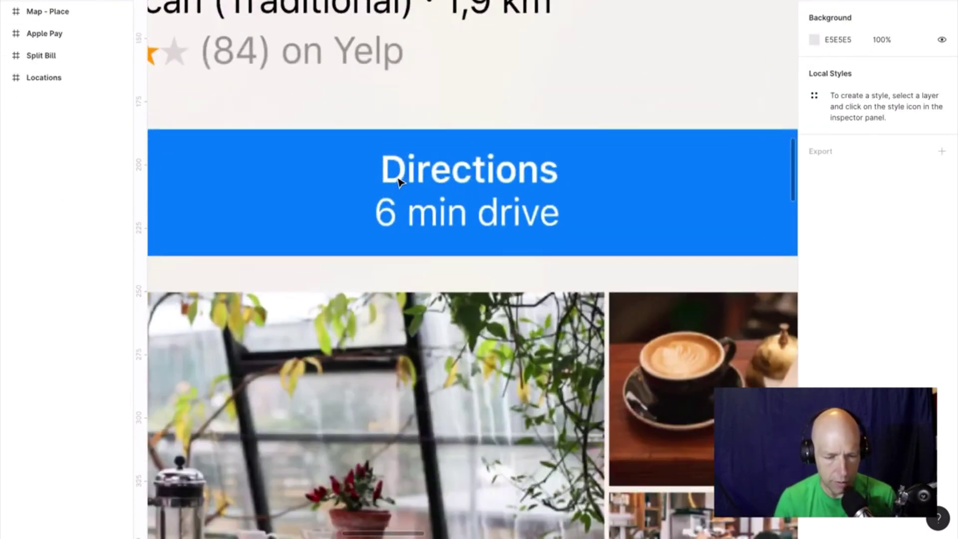
click(407, 179)
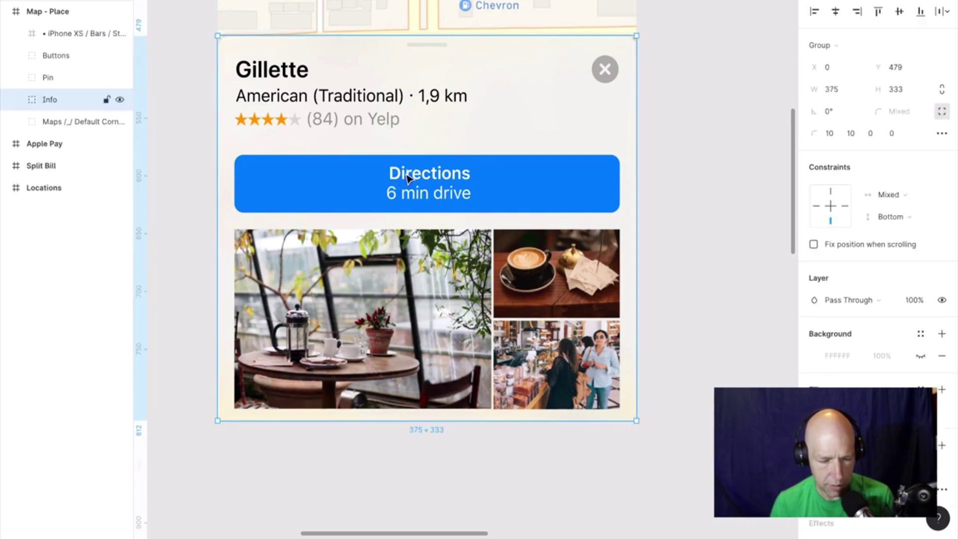
double_click(407, 179)
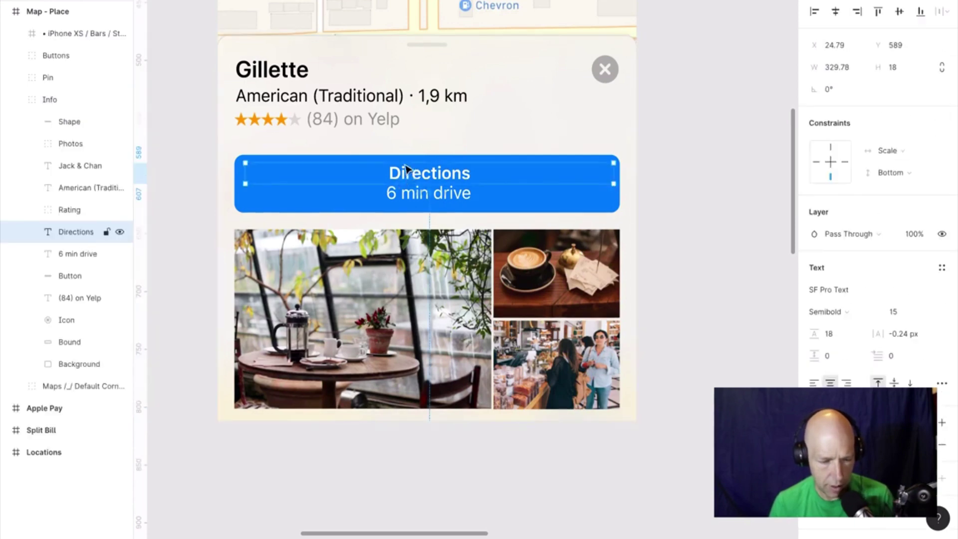
shift+click(397, 159)
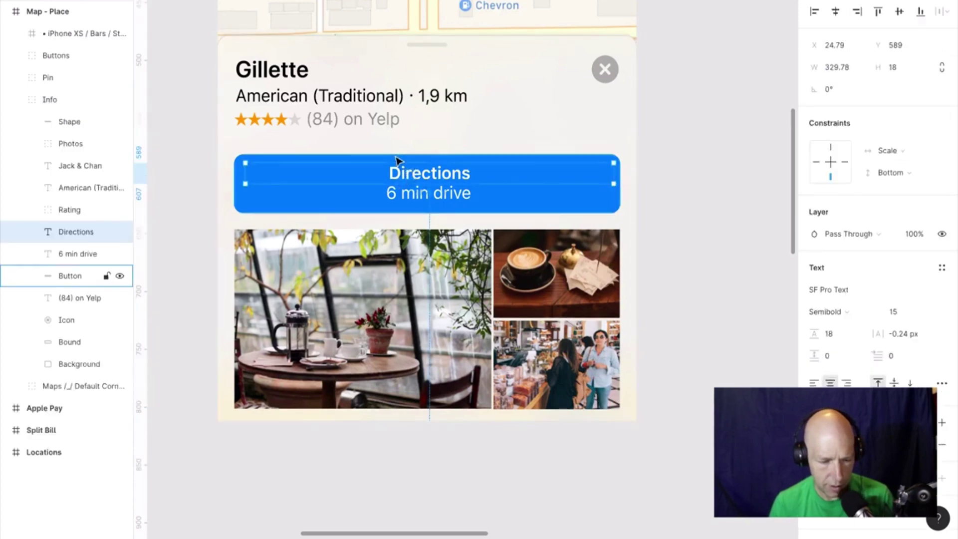
right_click(428, 175)
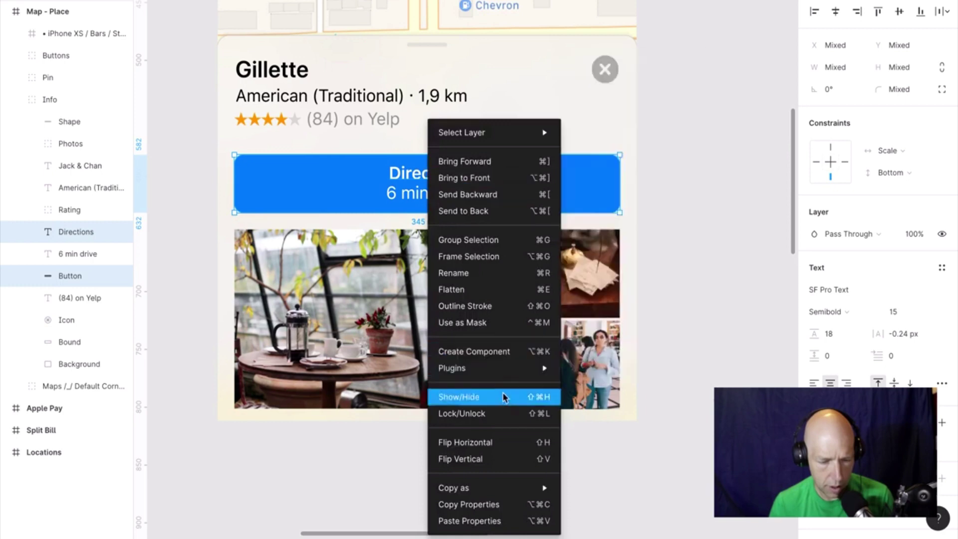
mouse_move(514, 370)
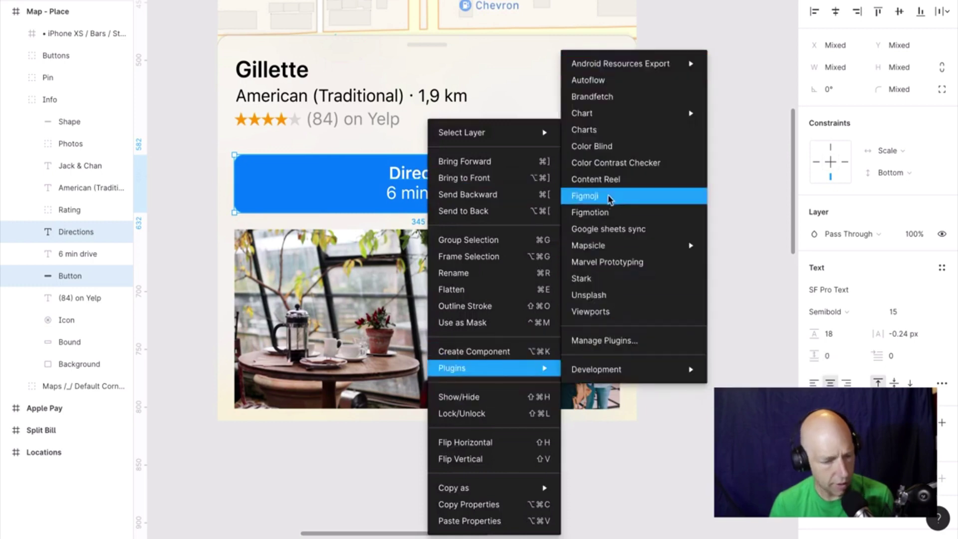
click(625, 160)
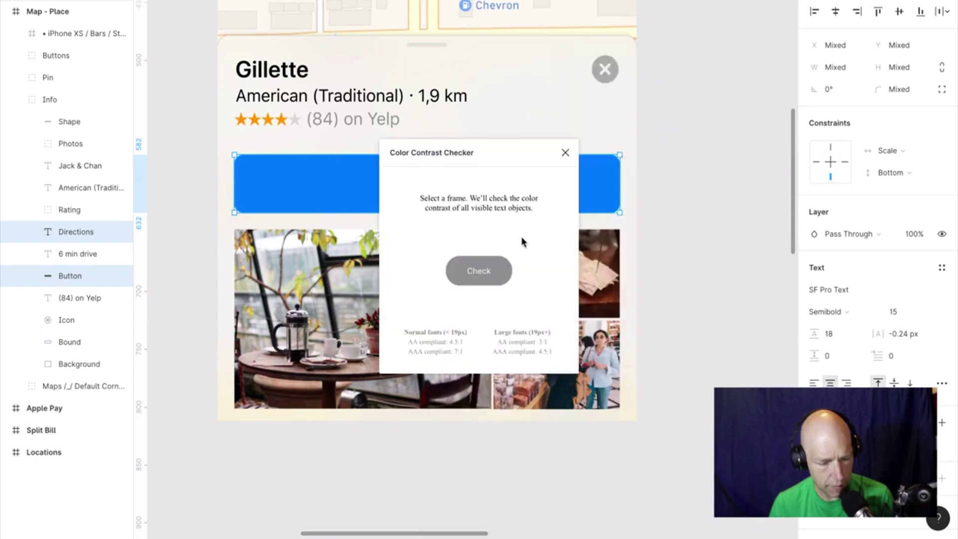
Select the whole Map - Place frame and run the contrast Check on it.
click(682, 213)
scroll(684, 213, up, 8)
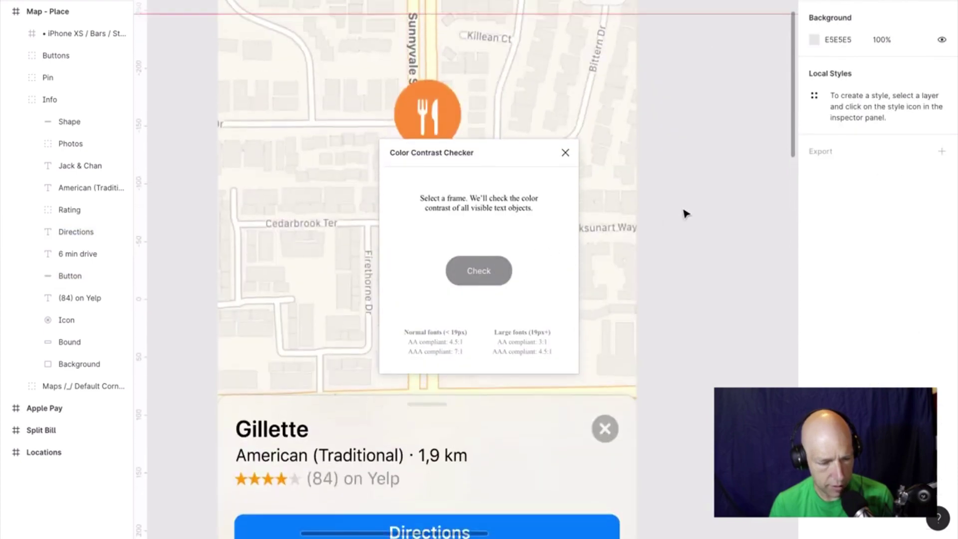
scroll(685, 213, up, 4)
click(231, 104)
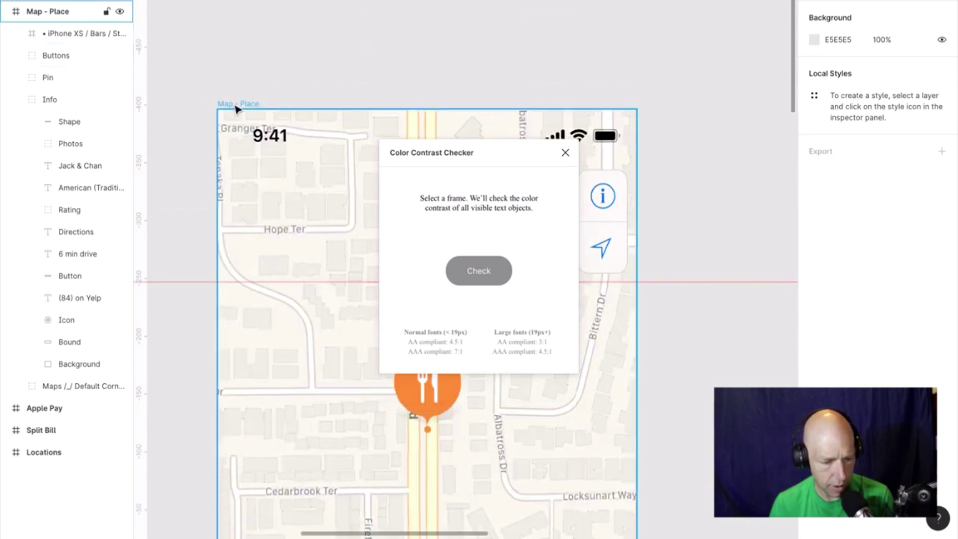
click(494, 278)
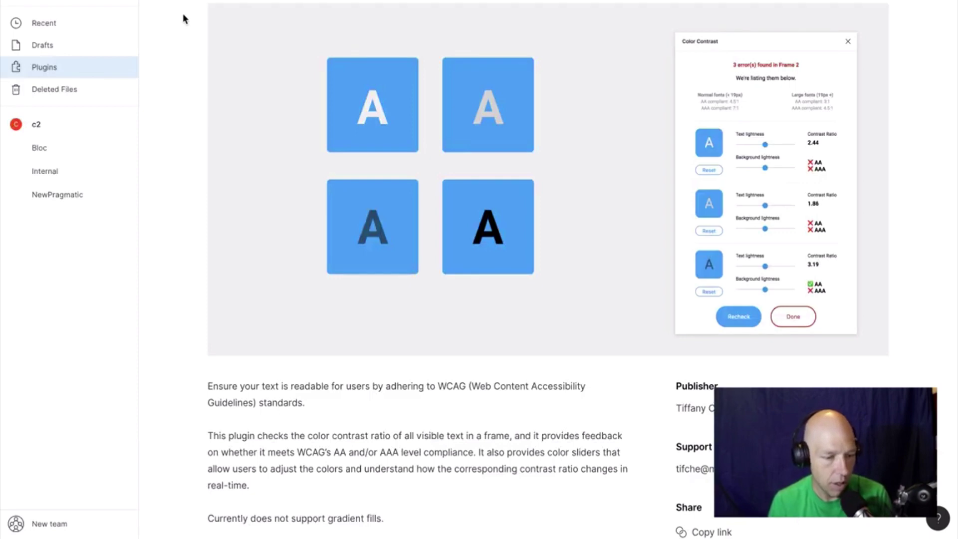
Reopen the Plugins Test design file from the Recent files list.
click(47, 25)
double_click(271, 50)
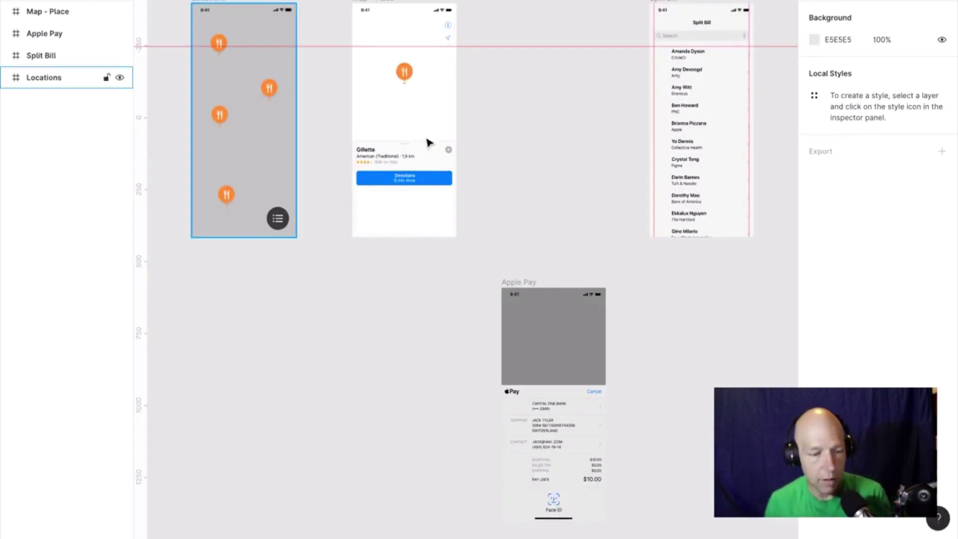
Find the orange restaurant pin on the Map - Place screen and select it.
scroll(509, 157, up, 1)
scroll(510, 157, up, 5)
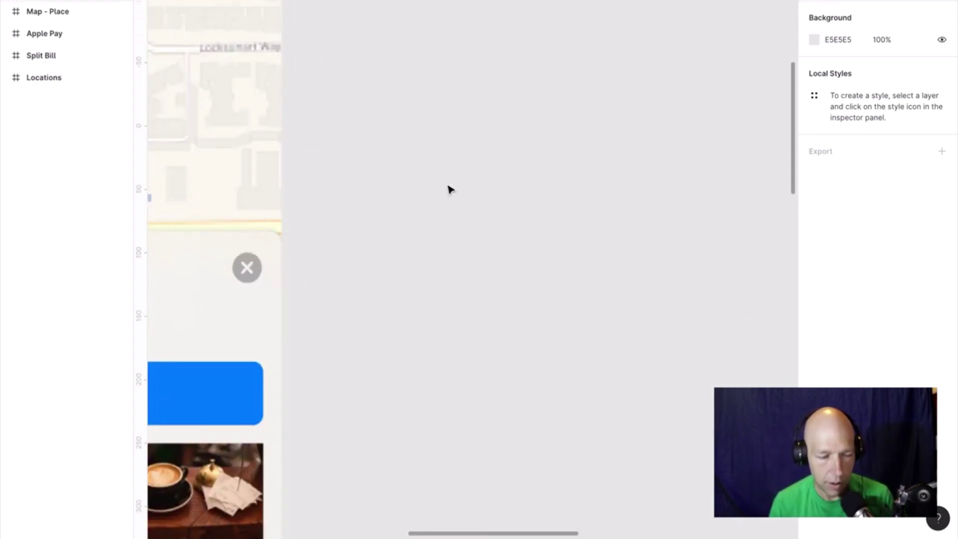
scroll(448, 192, up, 5)
scroll(446, 200, left, 5)
scroll(445, 212, down, 5)
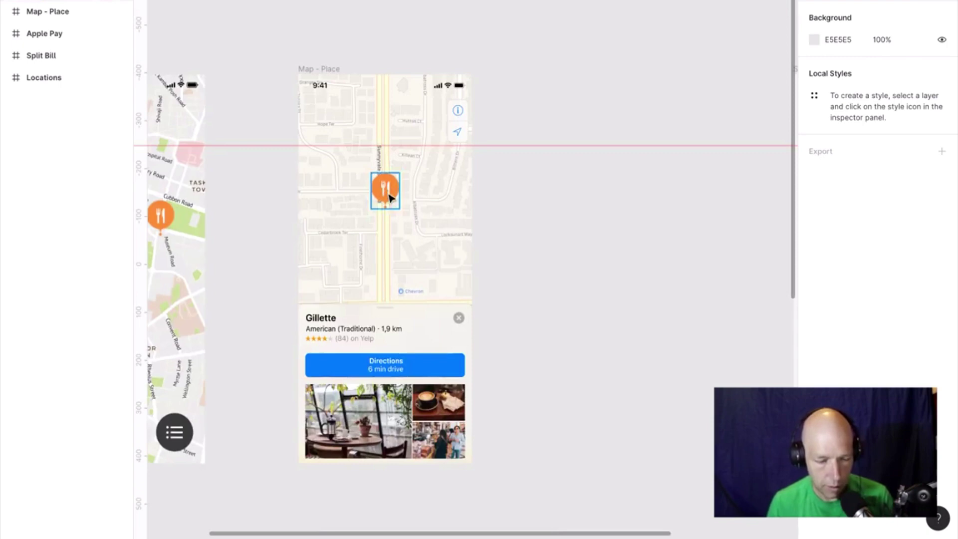
click(385, 188)
key(Escape)
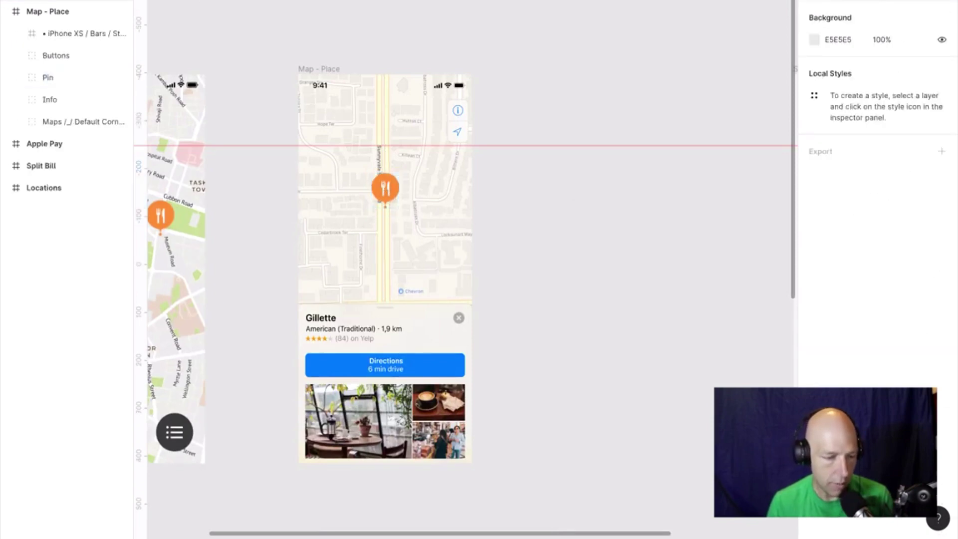
Draw a small frame right of the map screen and paste a copy of the pin into it.
key(f)
drag(524, 176, 580, 233)
click(387, 193)
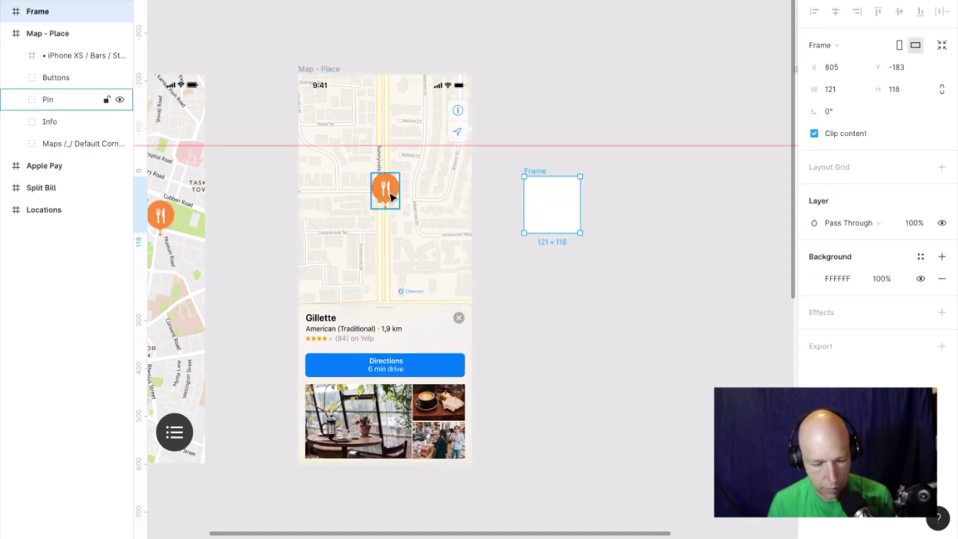
click(538, 172)
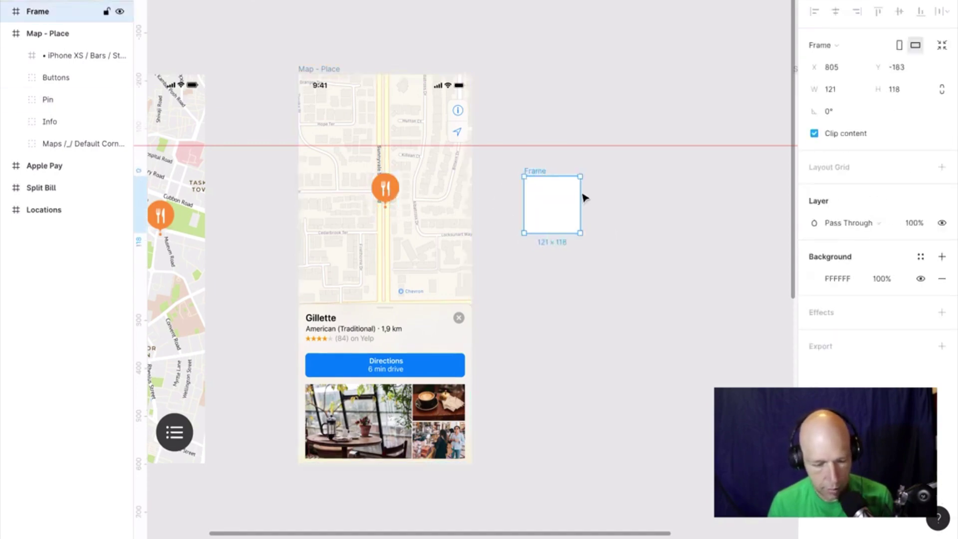
key(ctrl+v)
click(599, 201)
Select the new Frame holding the restaurant pin.
scroll(549, 159, up, 5)
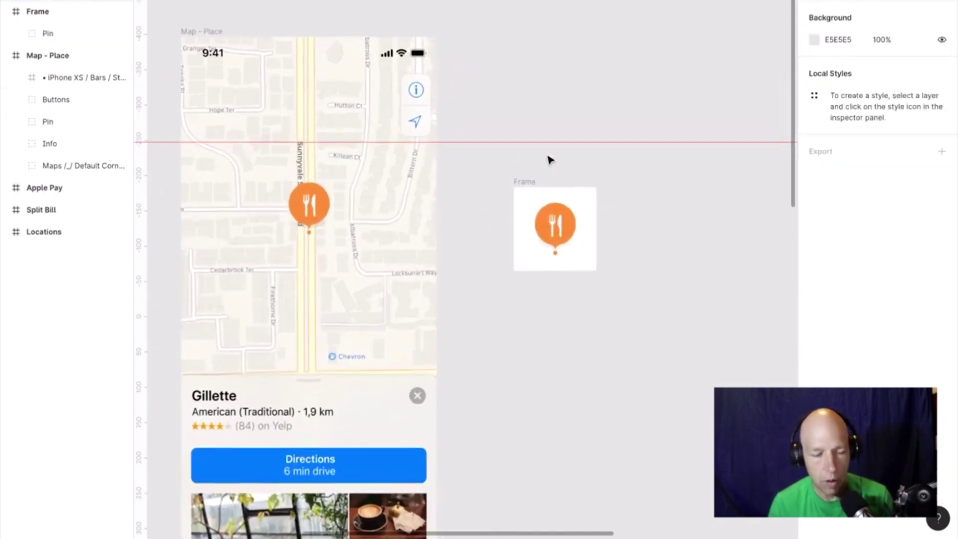
scroll(549, 158, down, 2)
scroll(549, 159, right, 2)
scroll(548, 159, down, 1)
scroll(548, 158, right, 1)
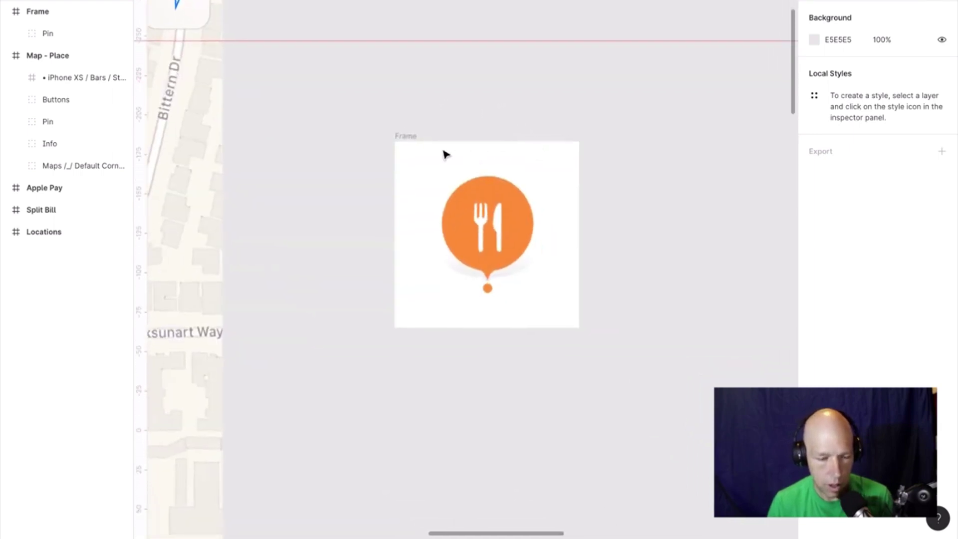
click(397, 139)
Run the Color Contrast Checker plugin on the Frame holding the pin.
right_click(410, 132)
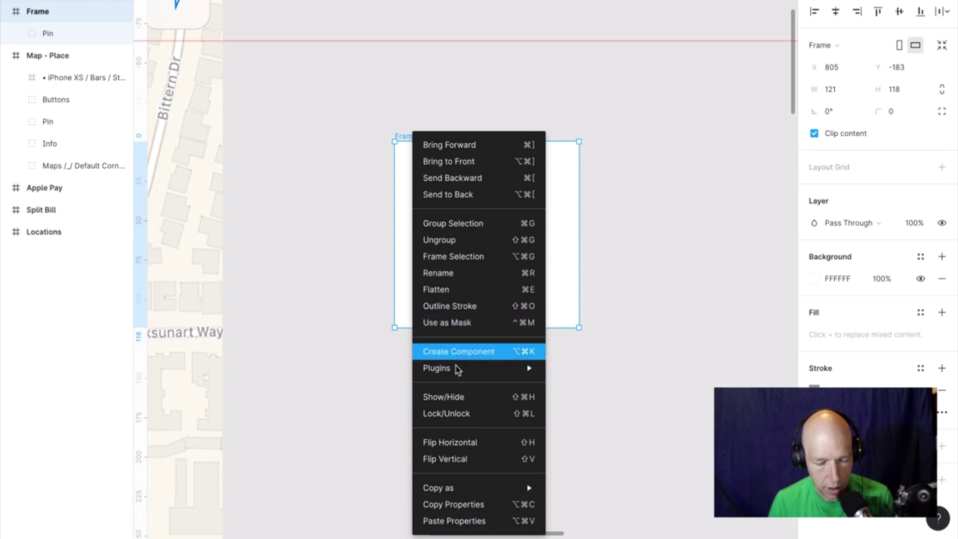
mouse_move(480, 372)
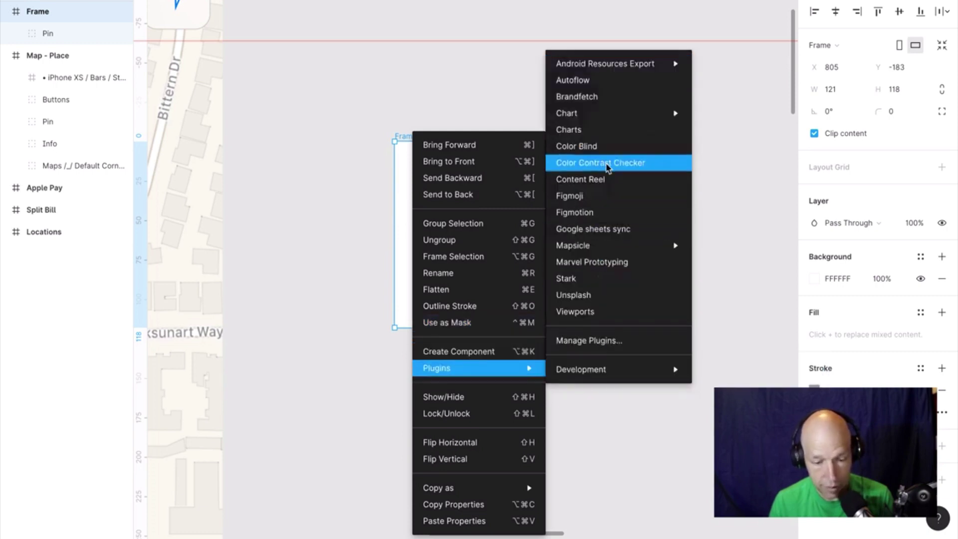
click(605, 163)
click(485, 279)
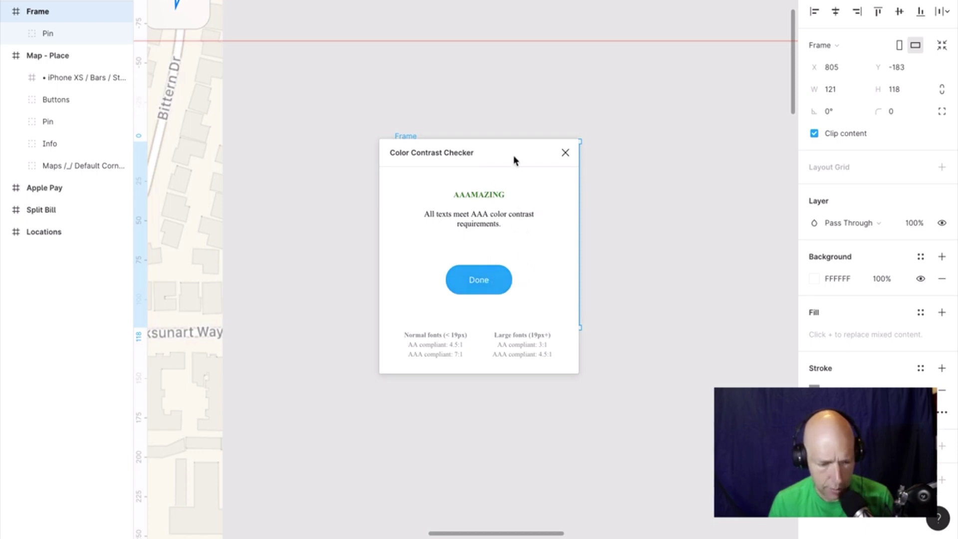
drag(514, 164, 280, 149)
click(245, 275)
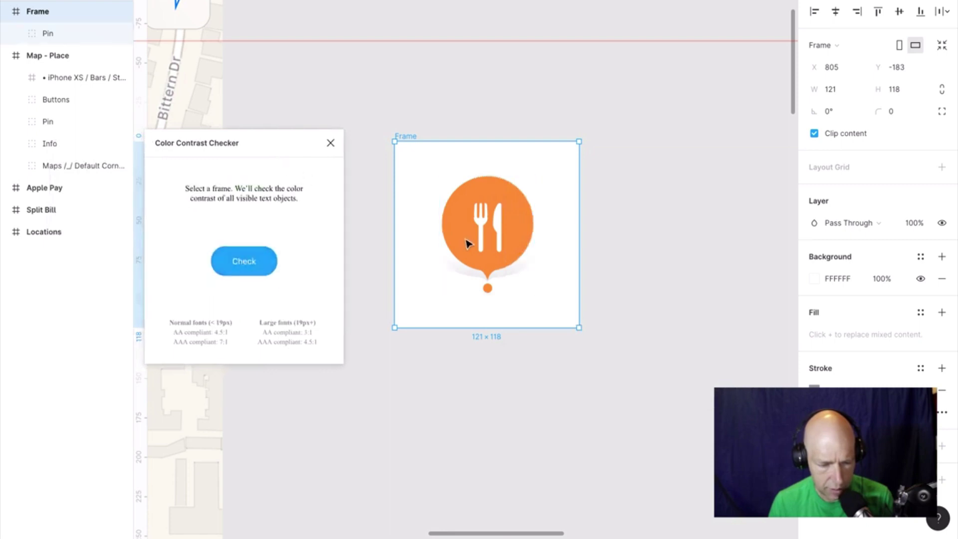
Ungroup the Pin into its layers and delete its Shadow ellipse.
click(466, 241)
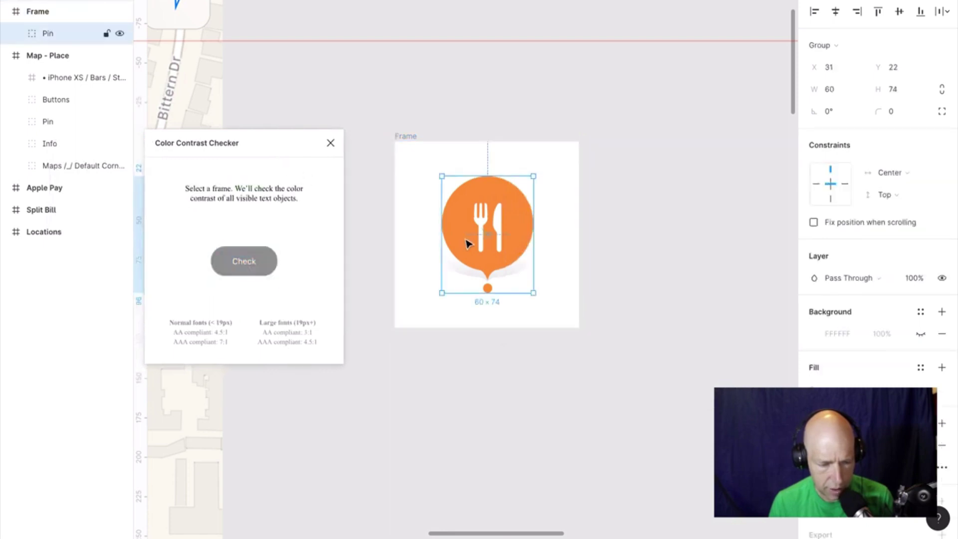
click(331, 145)
key(ctrl+shift+g)
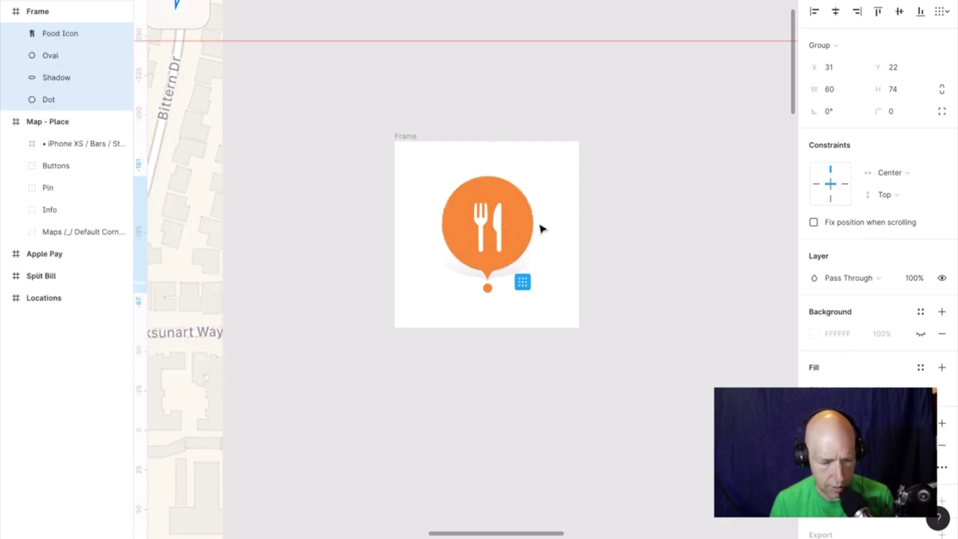
click(594, 235)
click(516, 274)
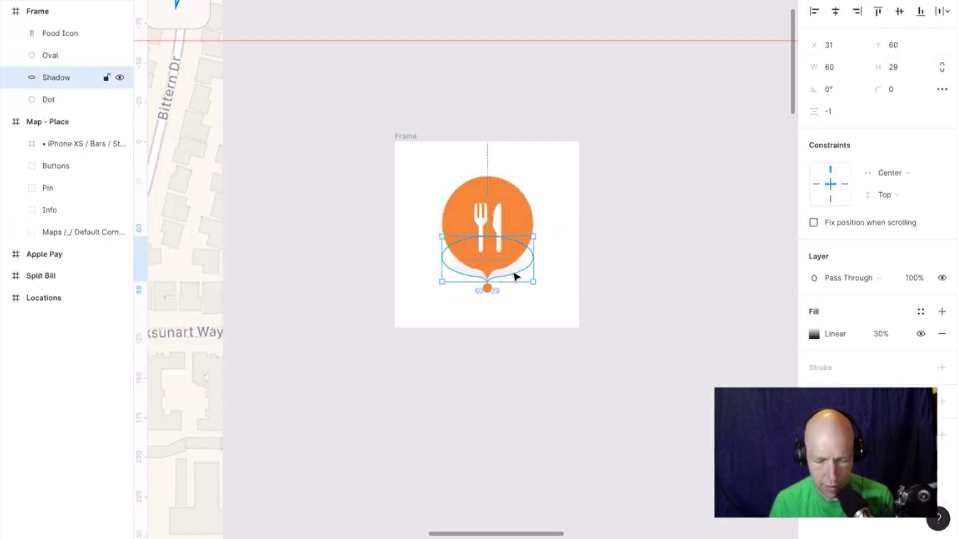
key(Delete)
Change the Food Icon's fill to pinkish red EC7B7B.
click(74, 33)
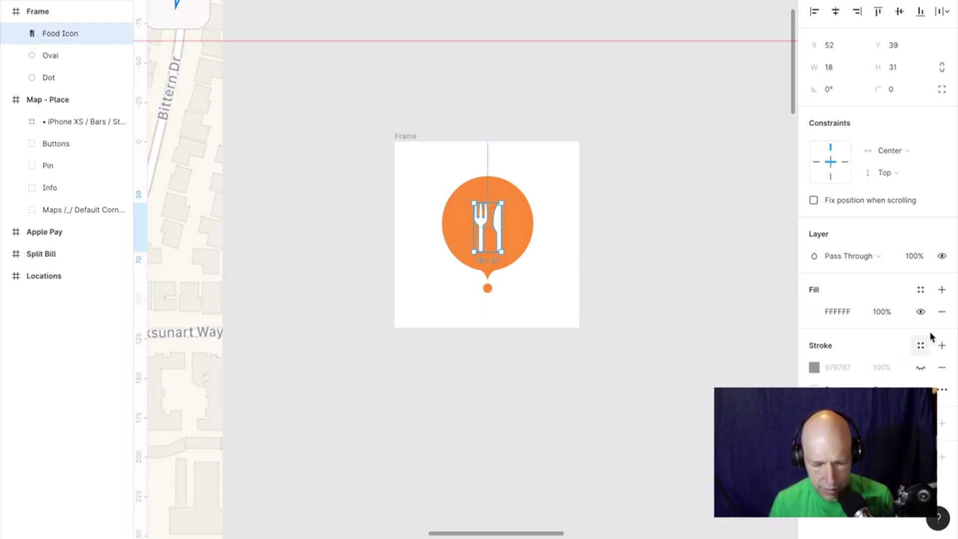
click(814, 312)
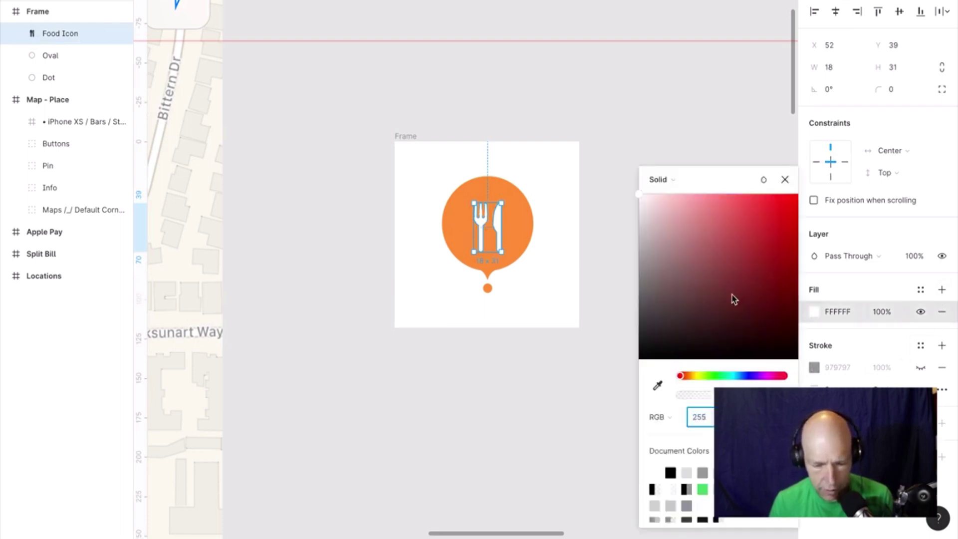
drag(732, 298, 716, 211)
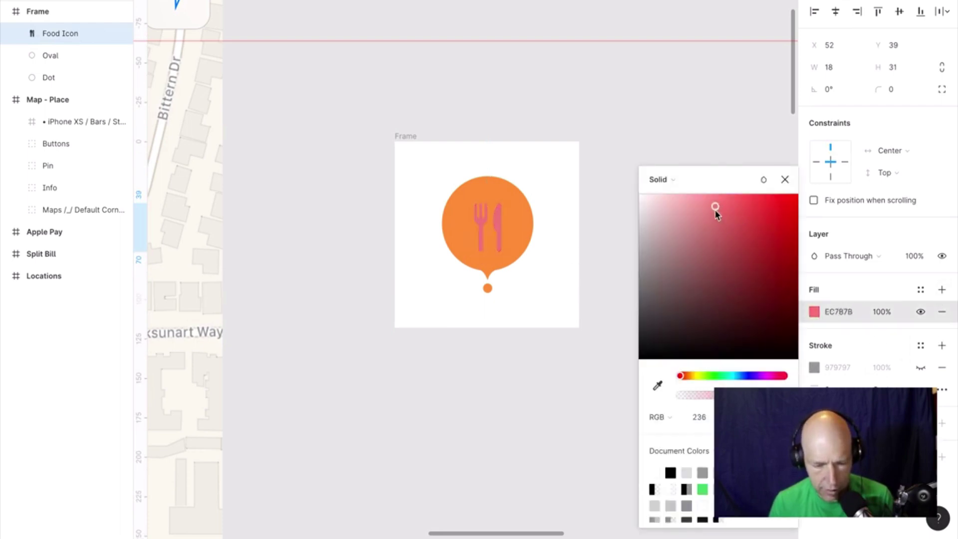
click(610, 234)
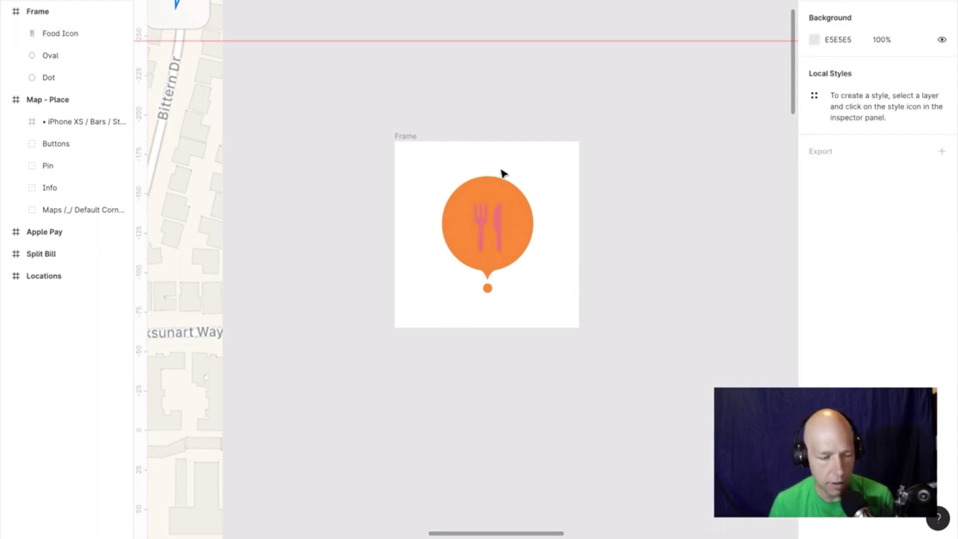
Rerun Color Contrast Checker on the Frame, confirming all texts meet AAA.
click(408, 138)
right_click(409, 139)
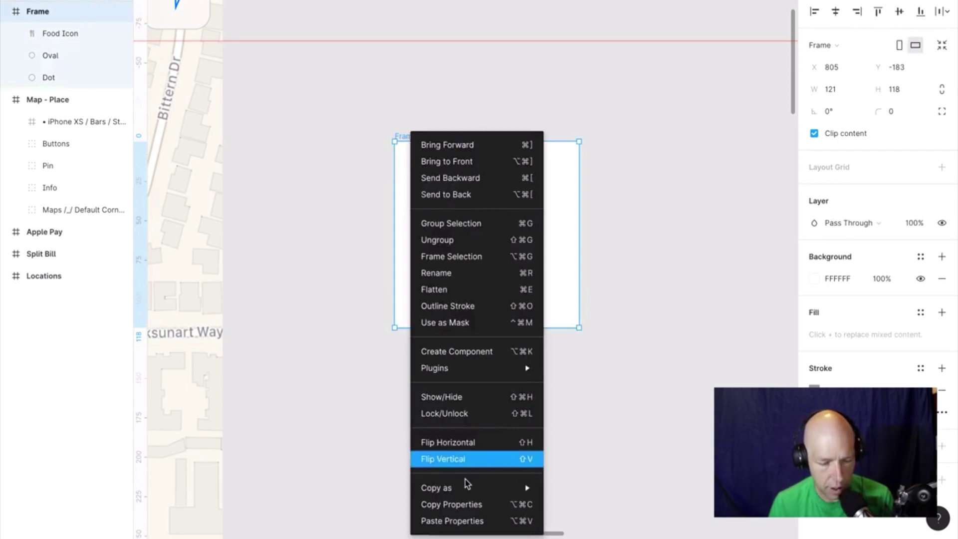
mouse_move(499, 368)
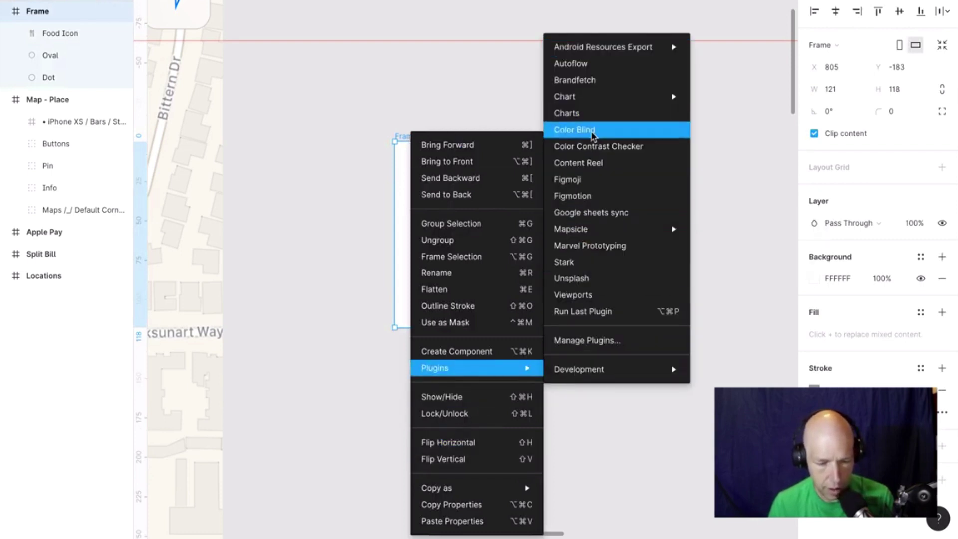
click(599, 145)
click(487, 285)
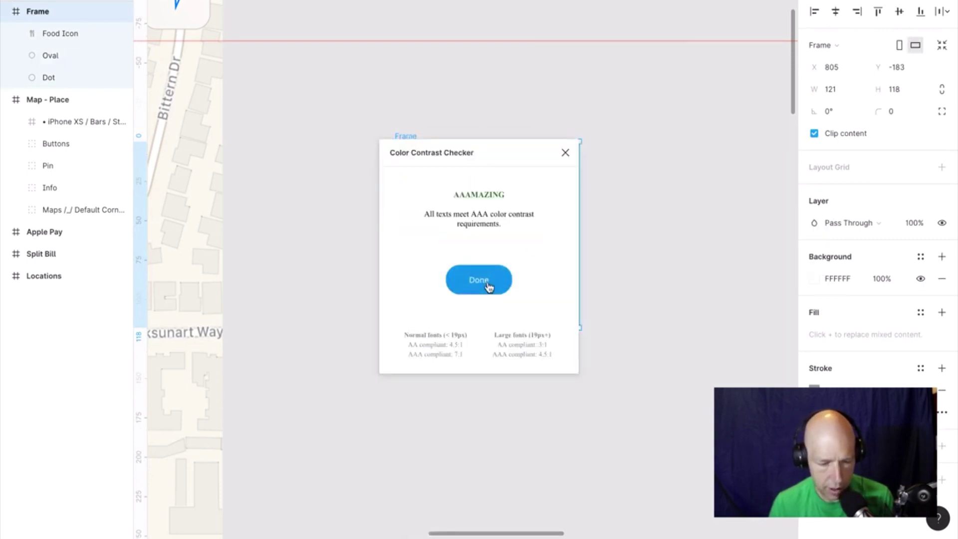
click(565, 154)
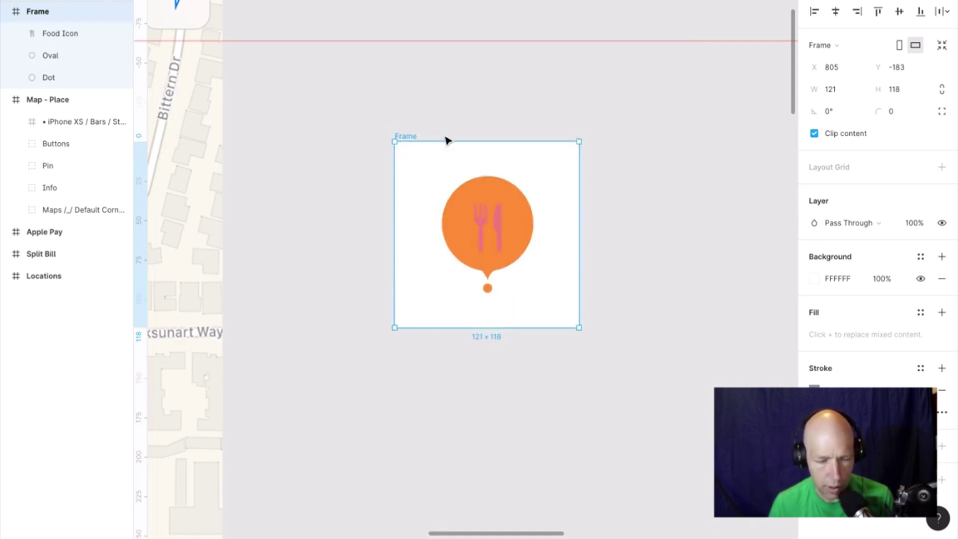
Run Stark on the whole Frame and dismiss its error message.
right_click(408, 132)
mouse_move(450, 368)
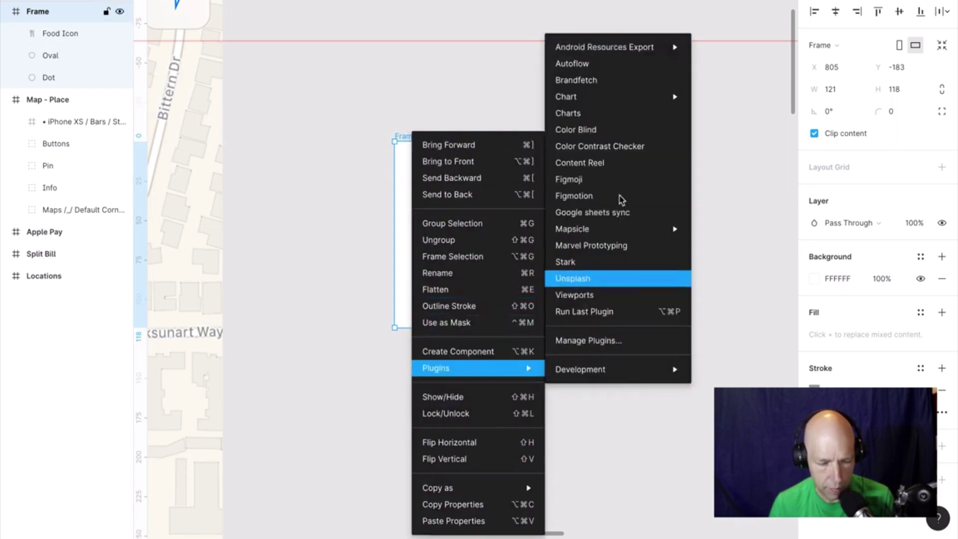
click(614, 266)
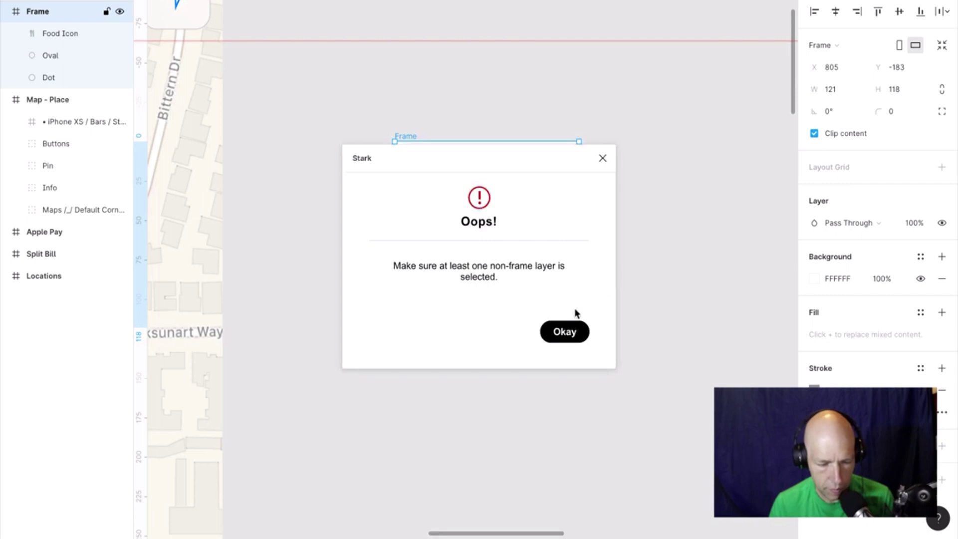
click(581, 338)
Try Stark on Food Icon, Oval and Dot together, dismissing the too-many-layers message.
click(435, 167)
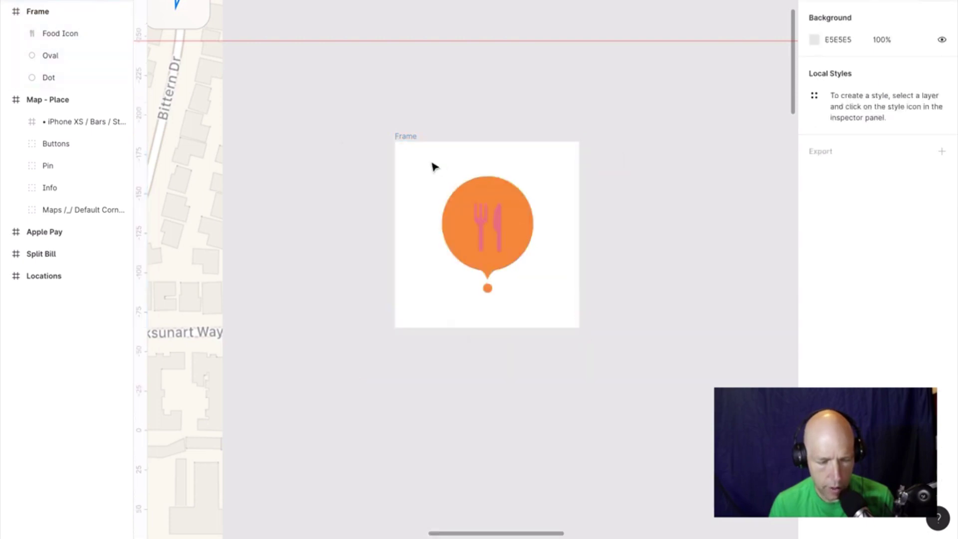
drag(554, 353, 535, 293)
right_click(513, 238)
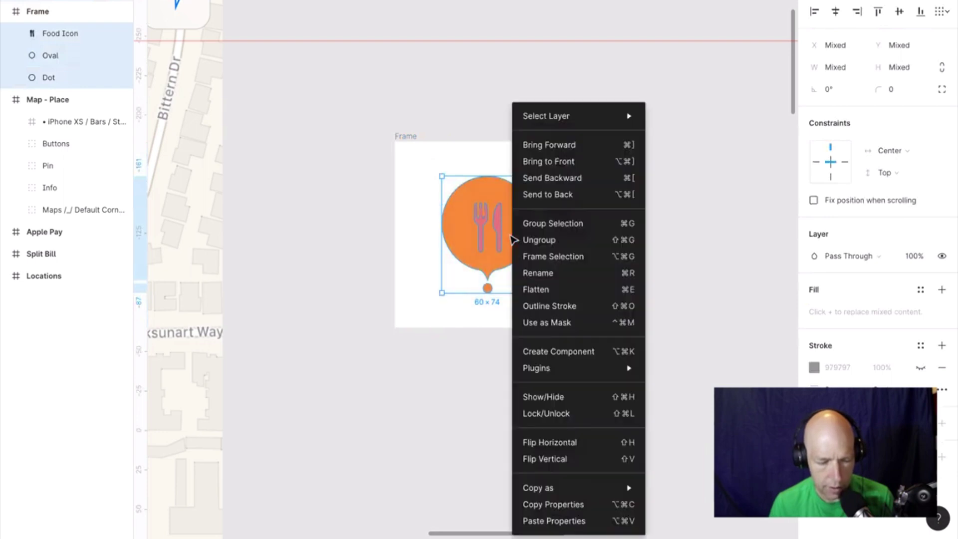
mouse_move(570, 371)
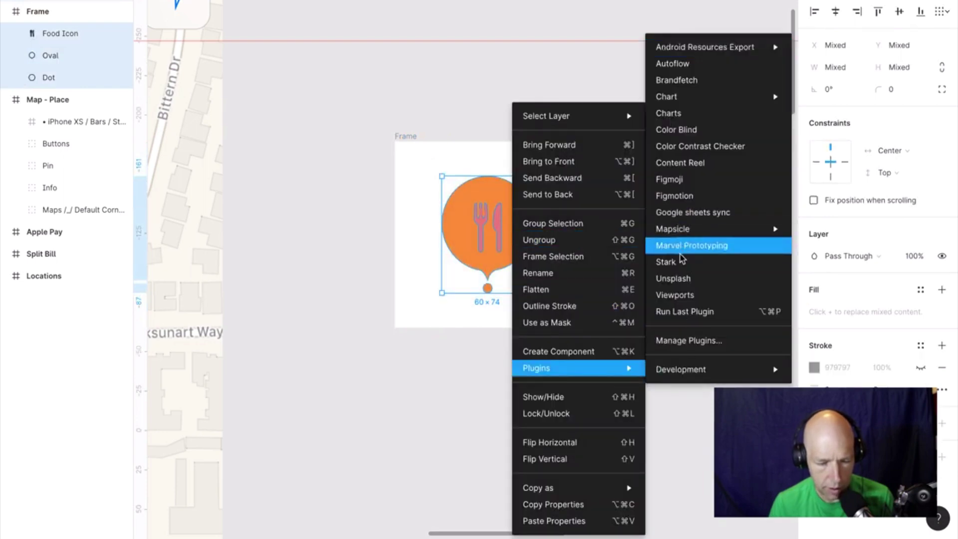
click(685, 269)
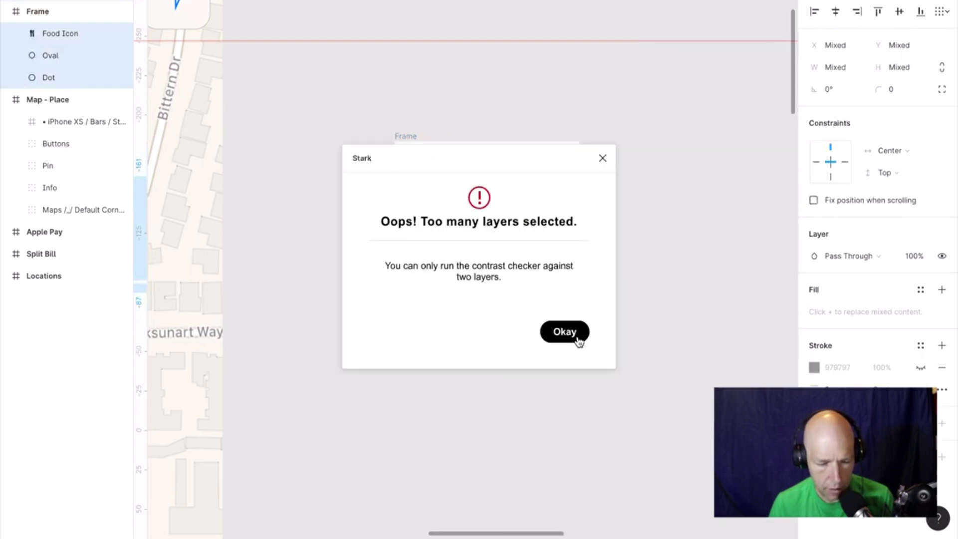
click(579, 342)
click(687, 278)
Ungroup the Food Icon, then undo to restore it as one layer.
click(498, 233)
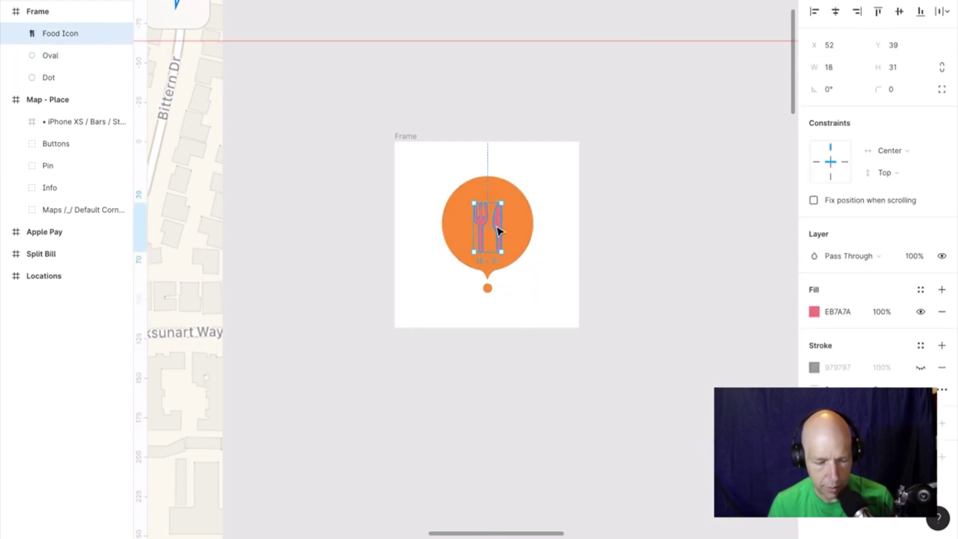
key(ctrl+shift+g)
click(627, 231)
key(ctrl+z)
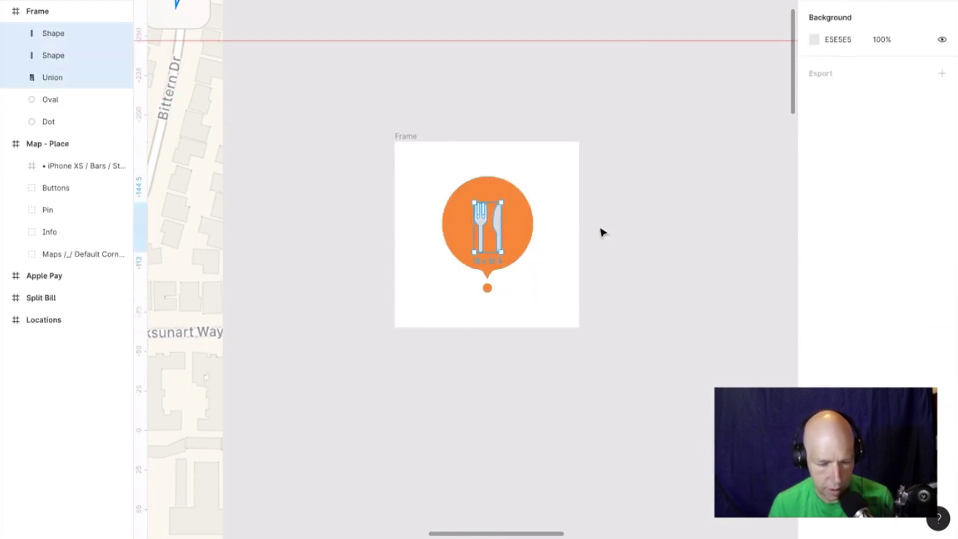
key(ctrl+z)
click(635, 230)
Run Stark on the Oval and Food Icon, which reports "Oops! No fills.".
click(515, 229)
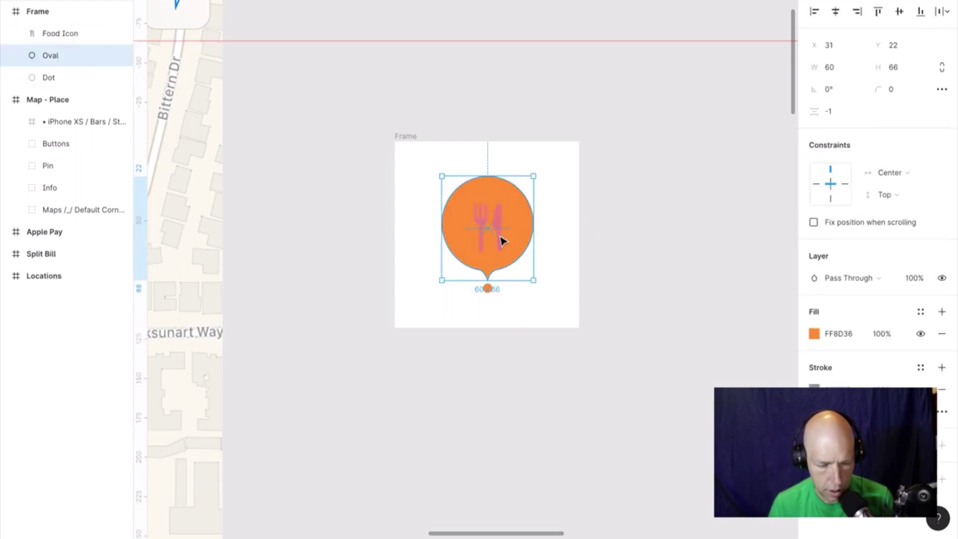
shift+click(502, 241)
right_click(501, 241)
mouse_move(546, 370)
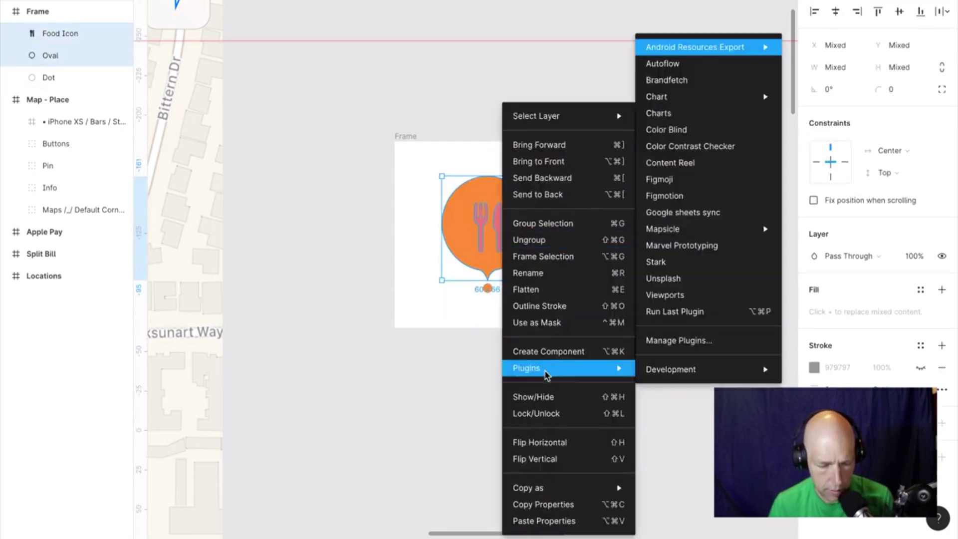
click(673, 263)
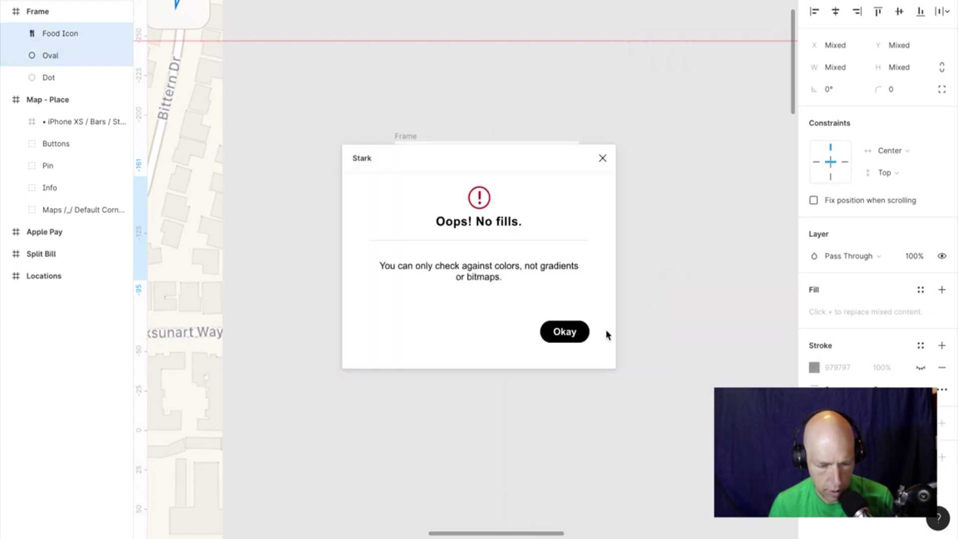
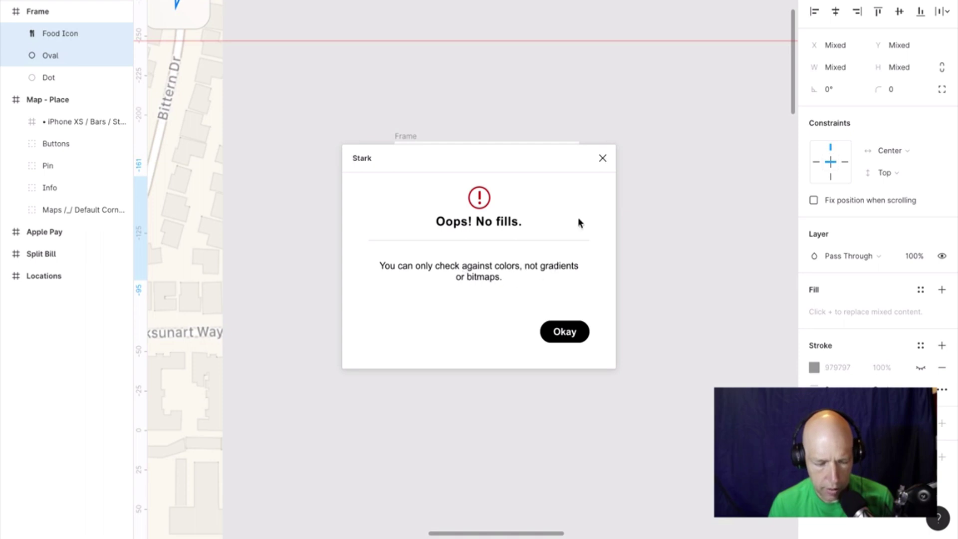
Dismiss the no-fills warning and drag the Food Icon out of the frame.
click(602, 159)
click(561, 215)
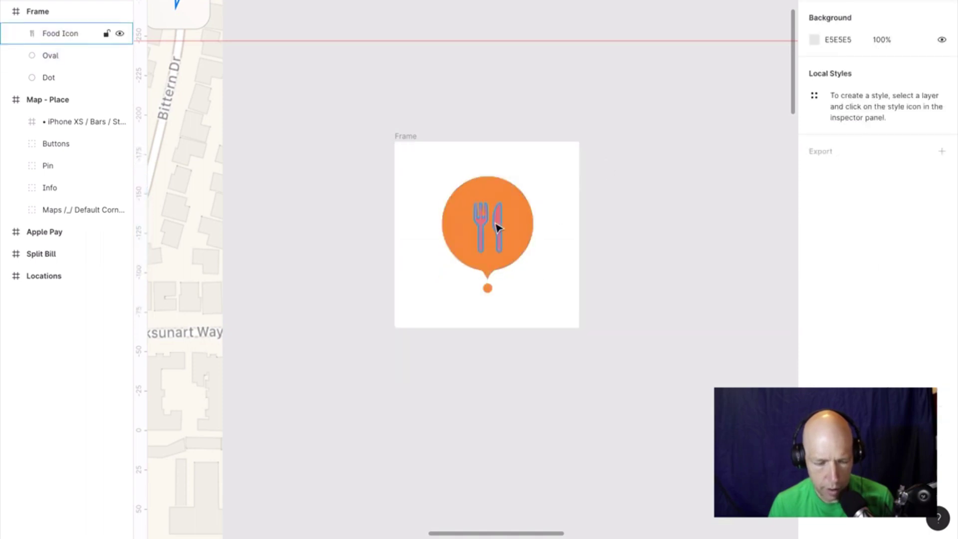
drag(496, 226, 726, 230)
Run the Stark plugin twice on the Oval alone.
click(526, 241)
right_click(506, 240)
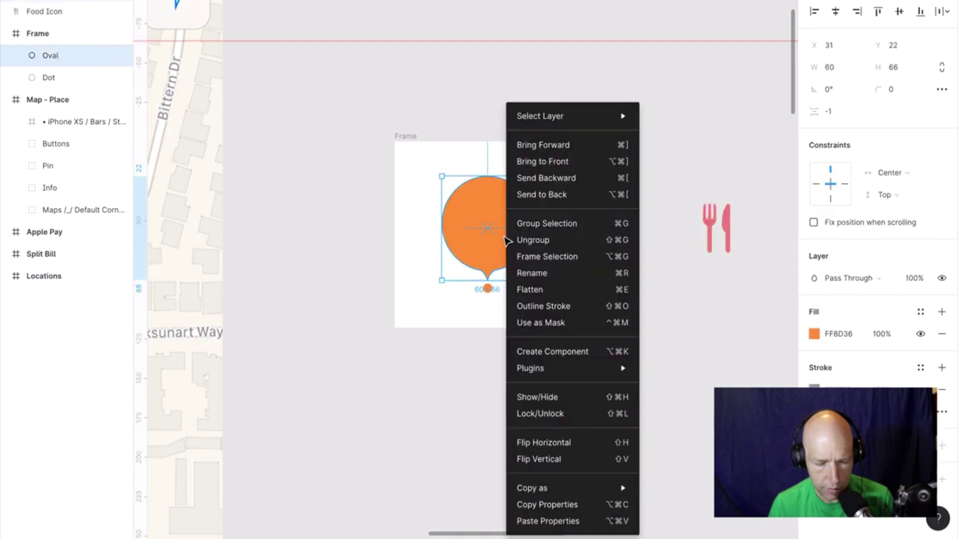
mouse_move(563, 370)
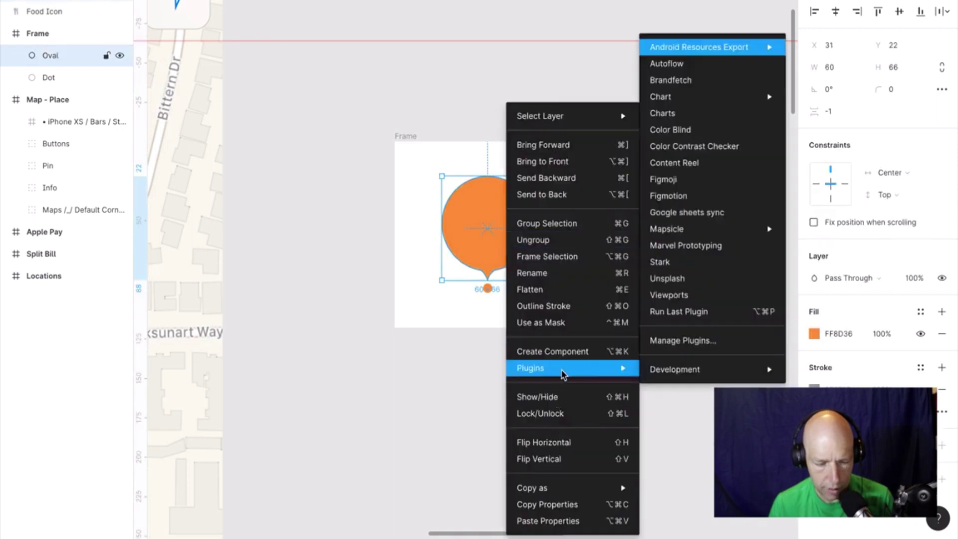
click(709, 263)
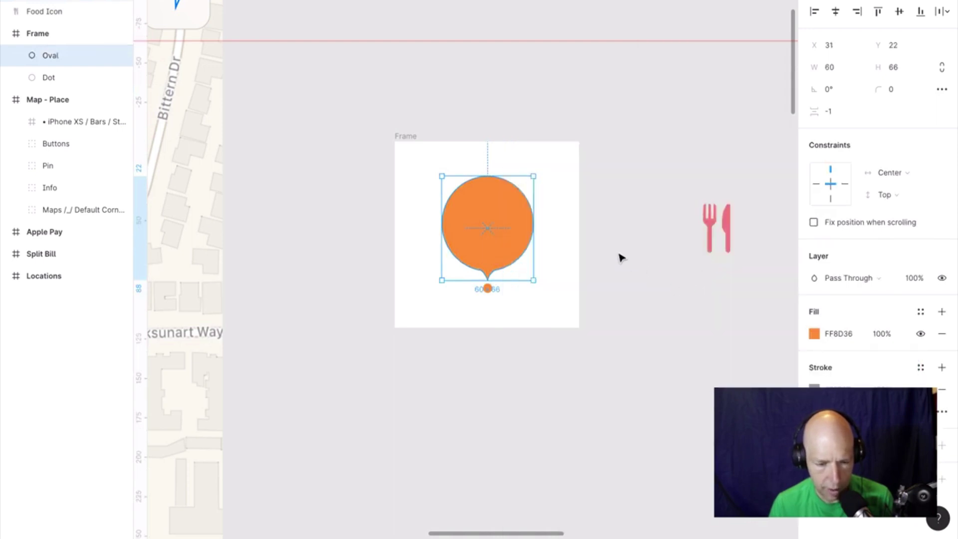
right_click(513, 244)
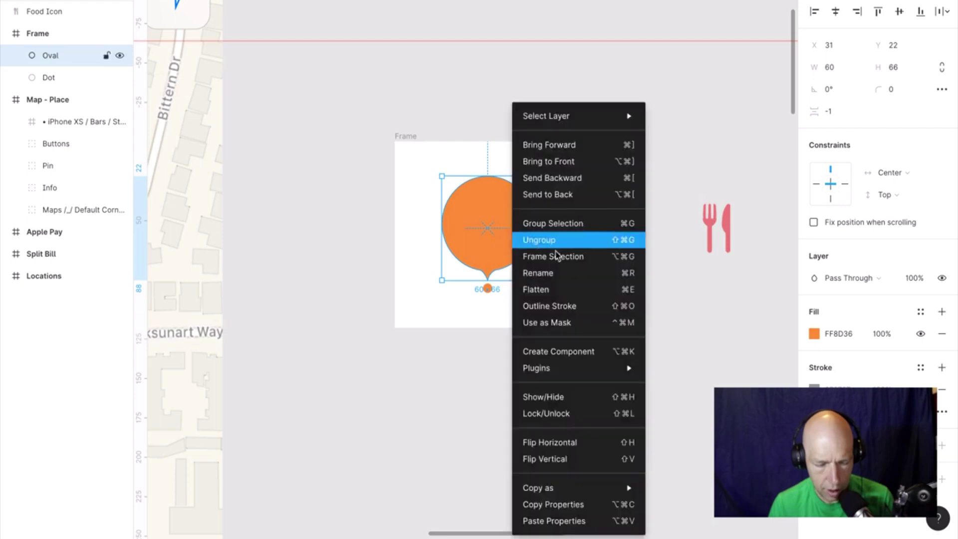
mouse_move(560, 368)
click(682, 260)
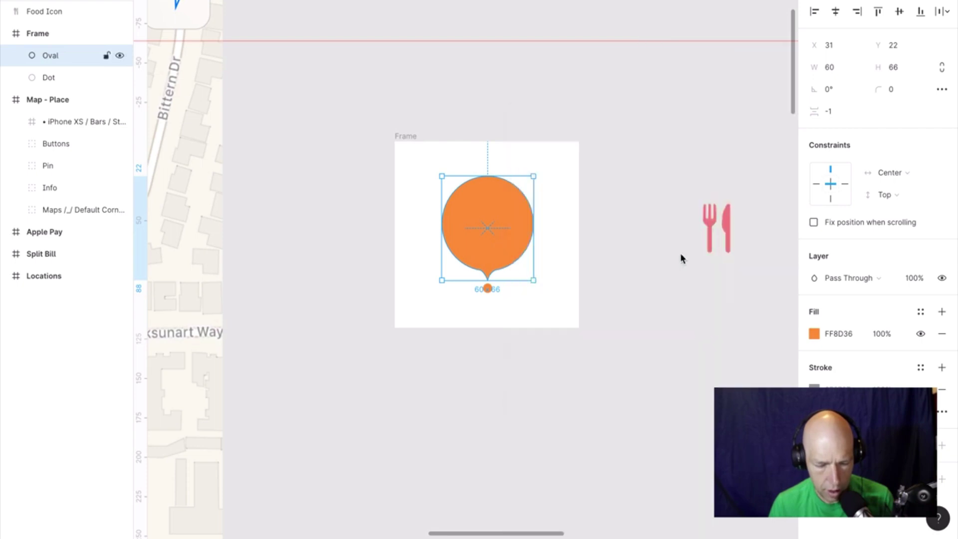
Drag the Food Icon back onto the orange pin inside the frame.
click(640, 233)
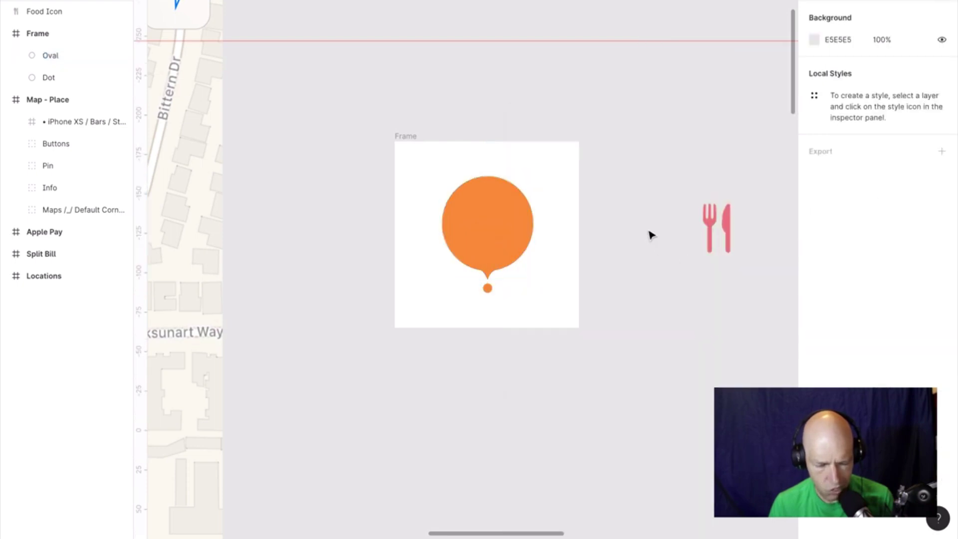
drag(692, 242, 484, 231)
click(684, 222)
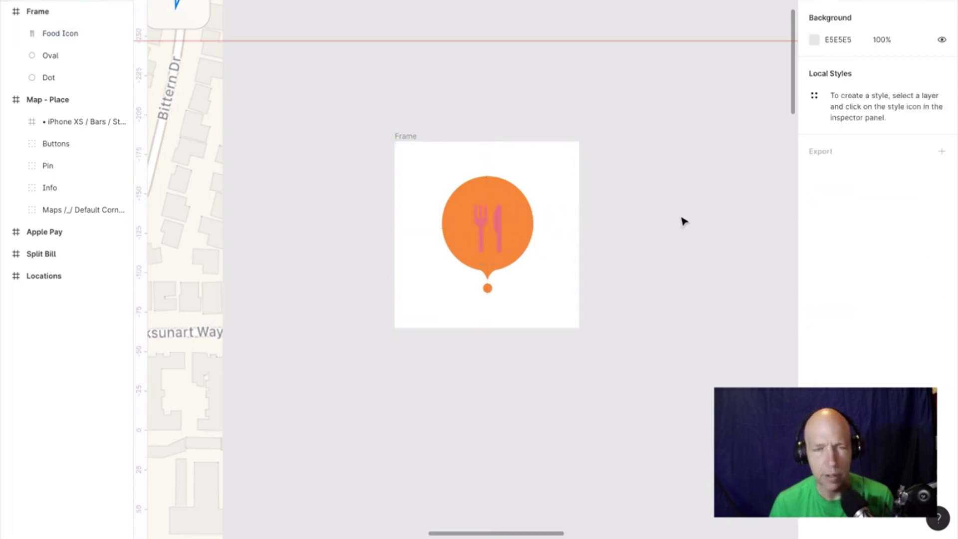
scroll(684, 221, down, 10)
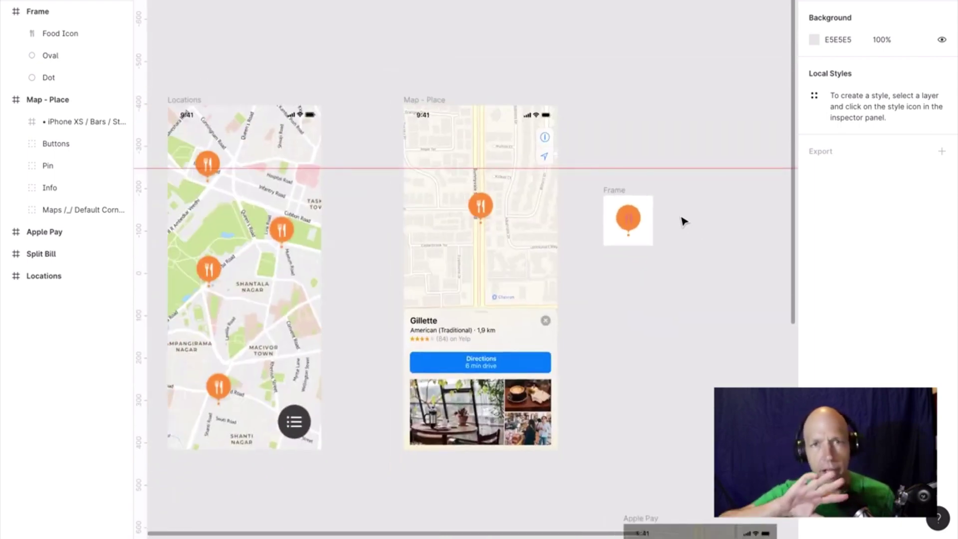
scroll(684, 222, up, 5)
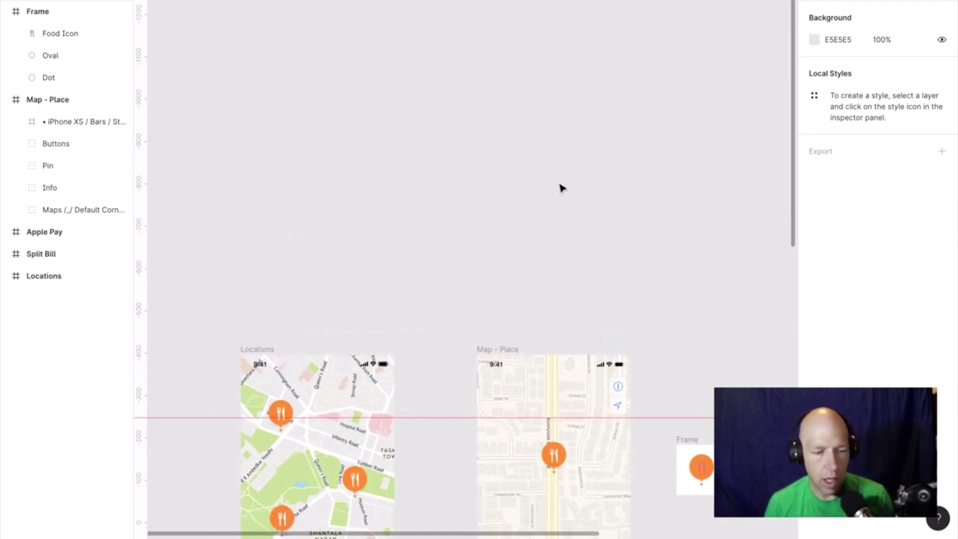
scroll(500, 177, down, 6)
scroll(500, 178, left, 5)
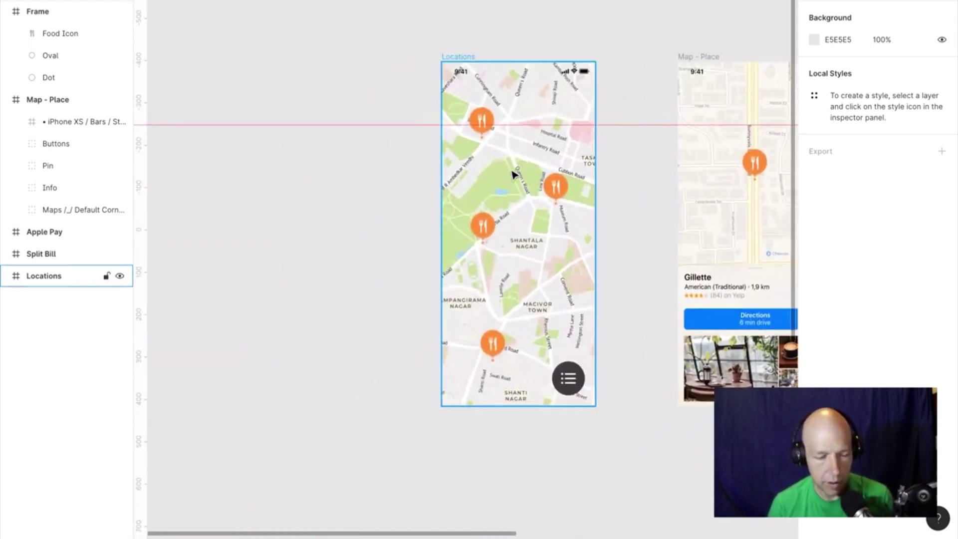
scroll(515, 175, left, 3)
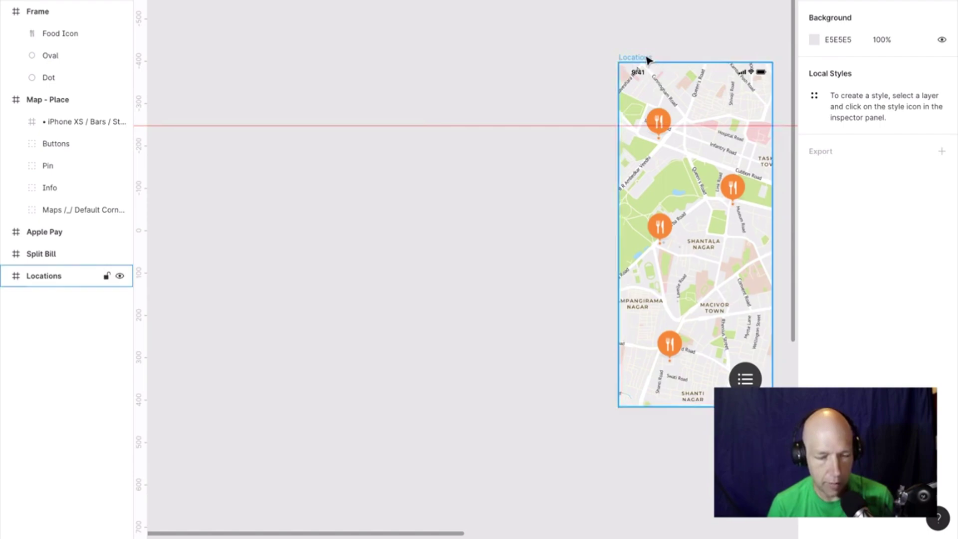
scroll(647, 60, down, 10)
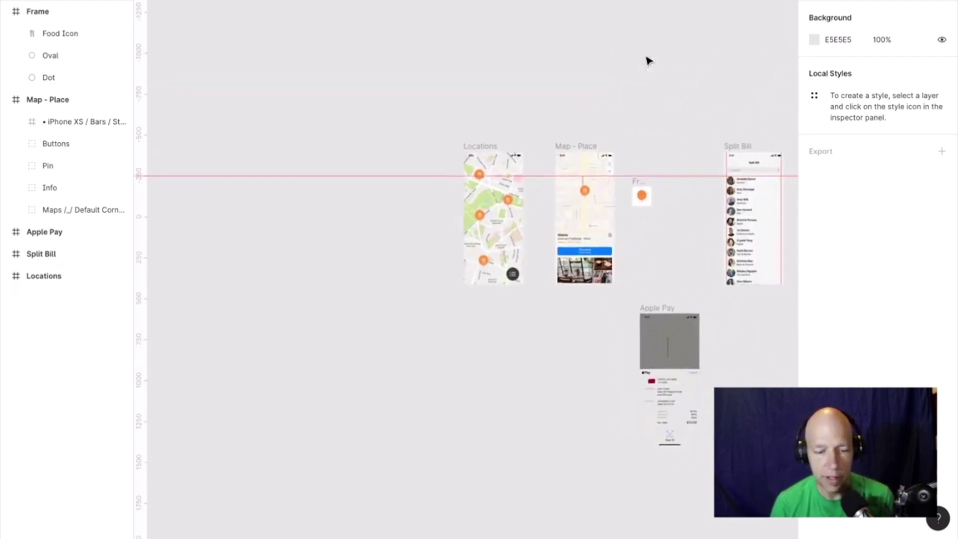
scroll(588, 227, up, 10)
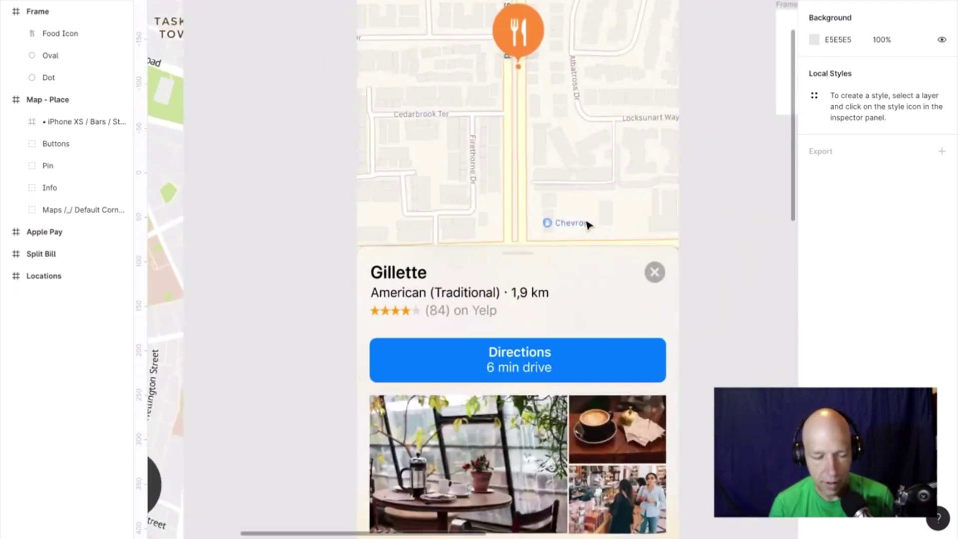
scroll(588, 225, down, 3)
double_click(486, 227)
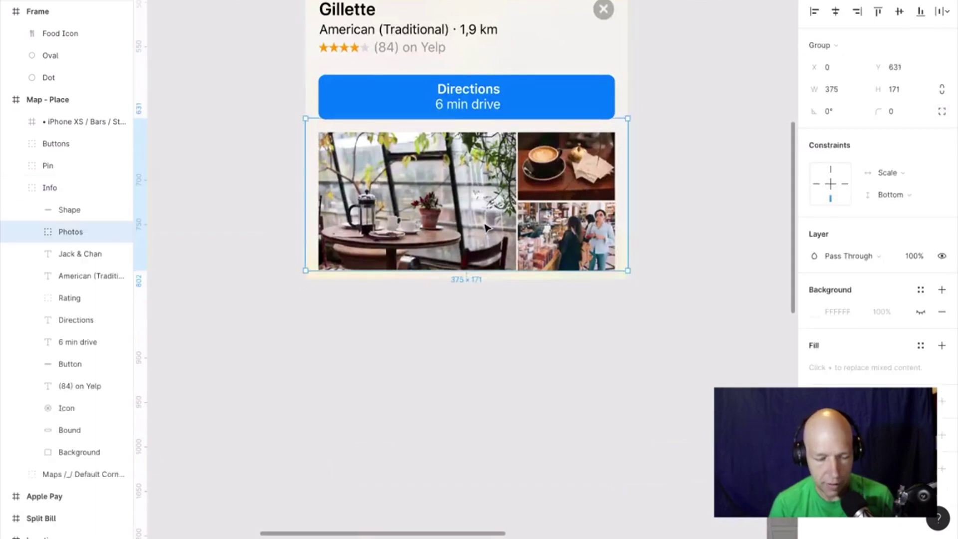
click(487, 227)
click(580, 179)
double_click(582, 189)
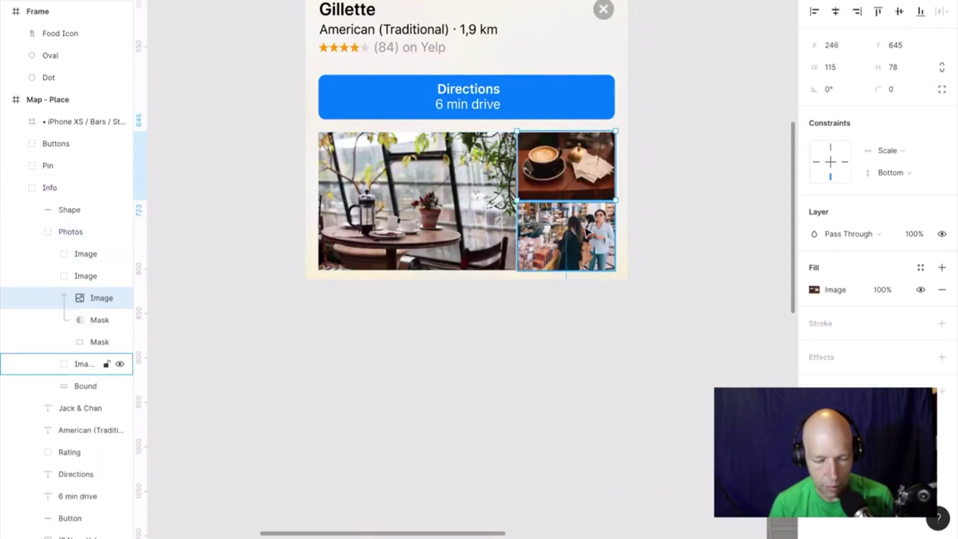
click(564, 235)
click(487, 234)
click(486, 234)
scroll(487, 234, down, 5)
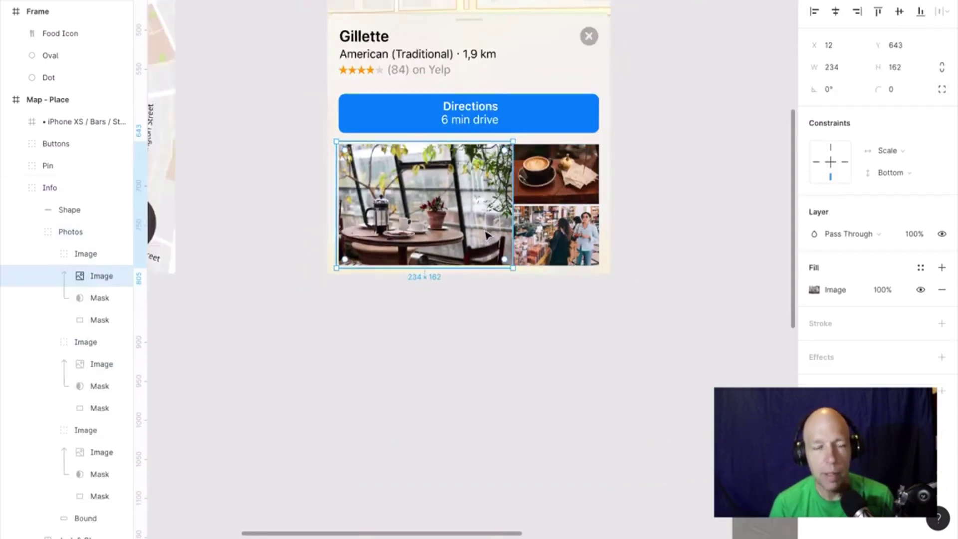
click(594, 239)
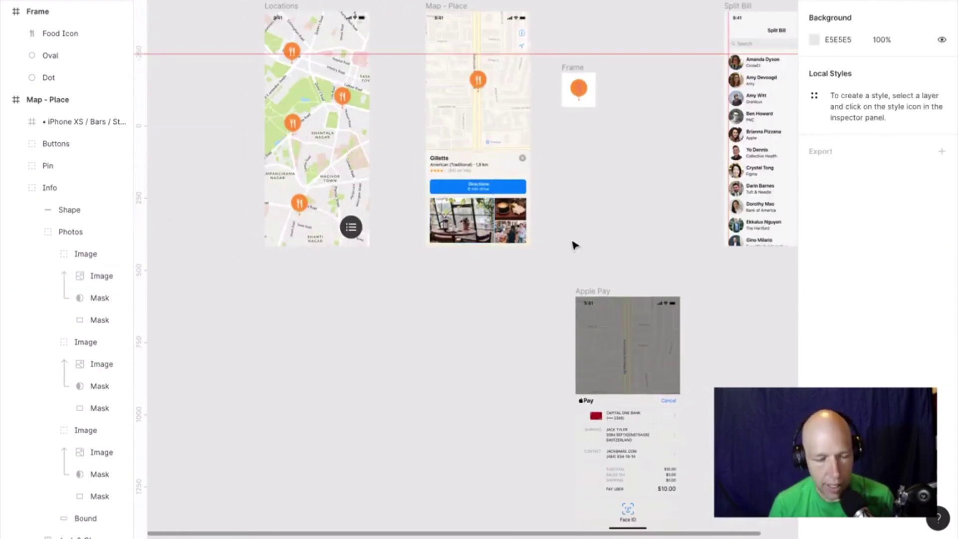
click(214, 16)
right_click(339, 284)
mouse_move(383, 334)
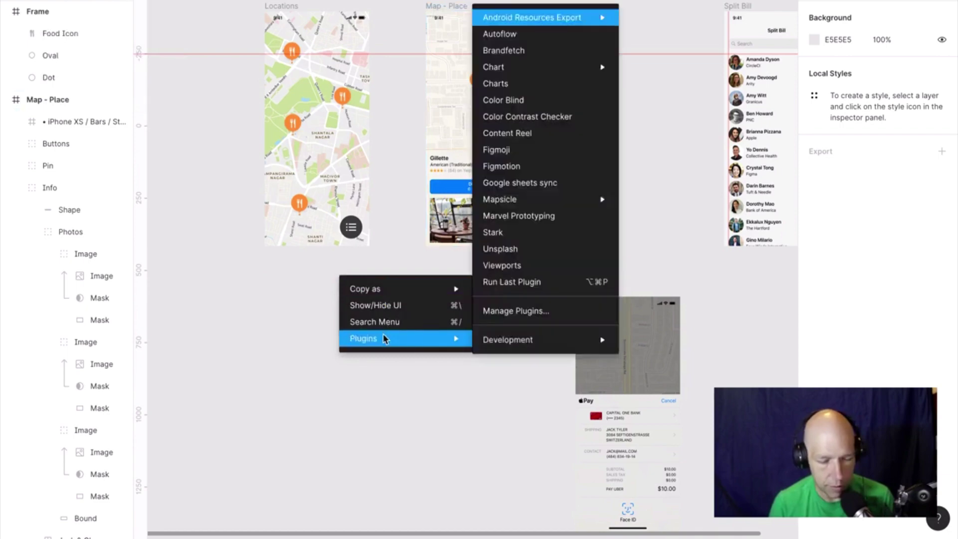
click(503, 246)
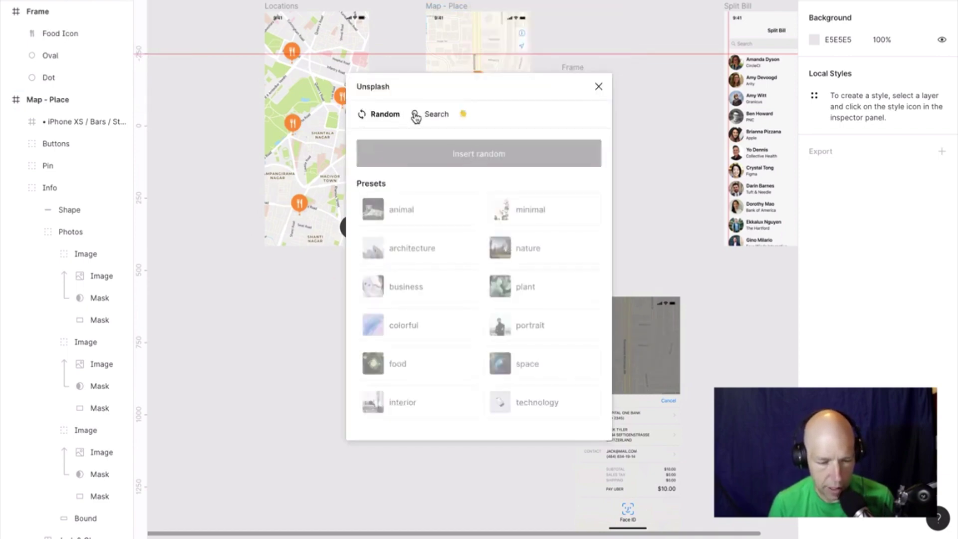
click(427, 117)
click(428, 159)
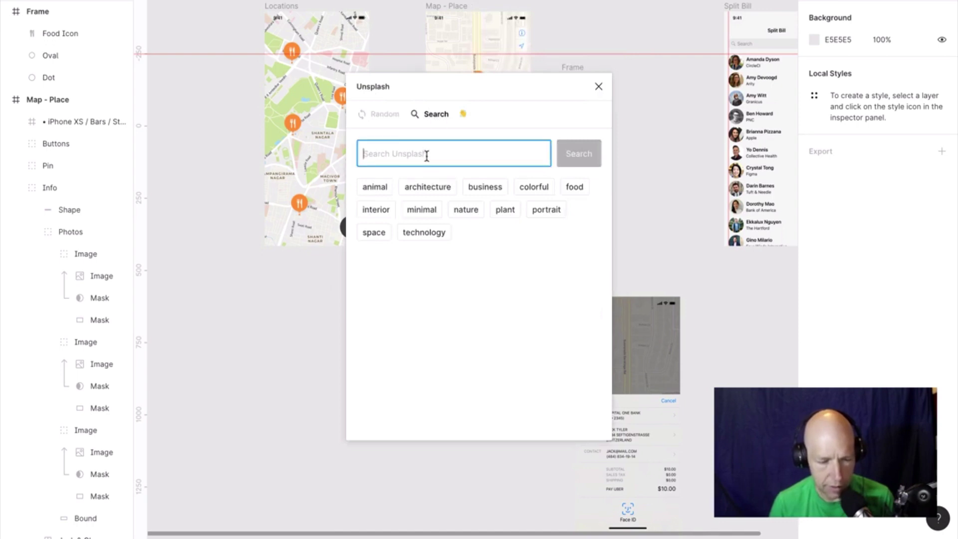
text(coffee)
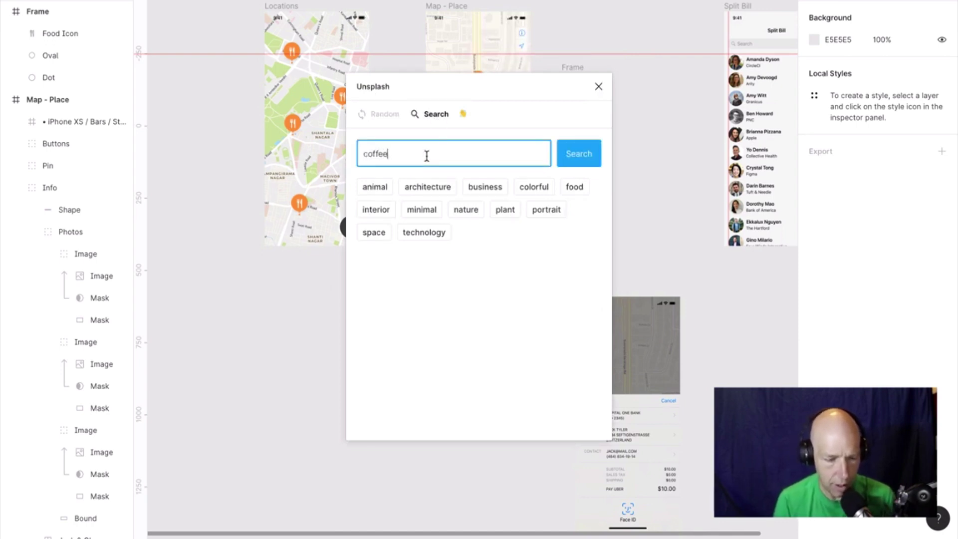
click(582, 155)
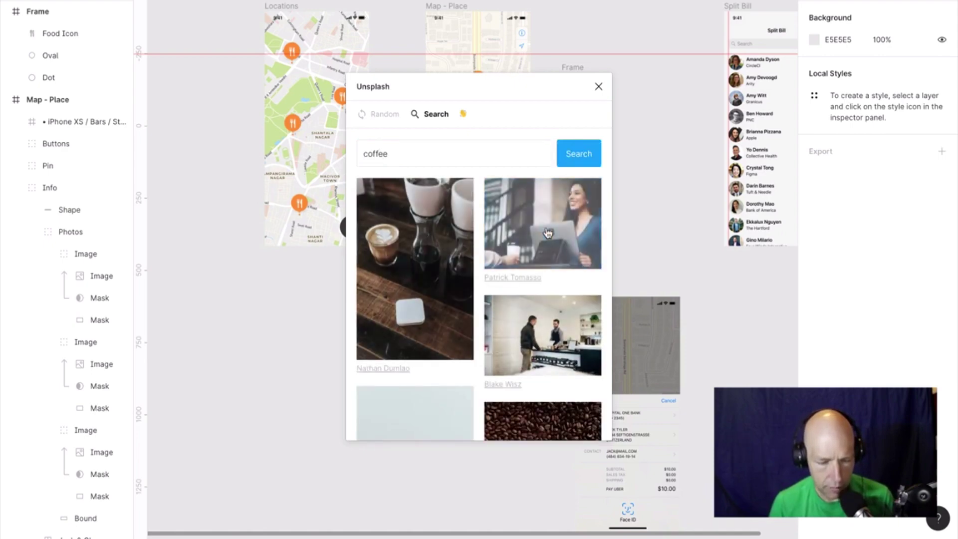
drag(548, 247, 526, 224)
click(480, 420)
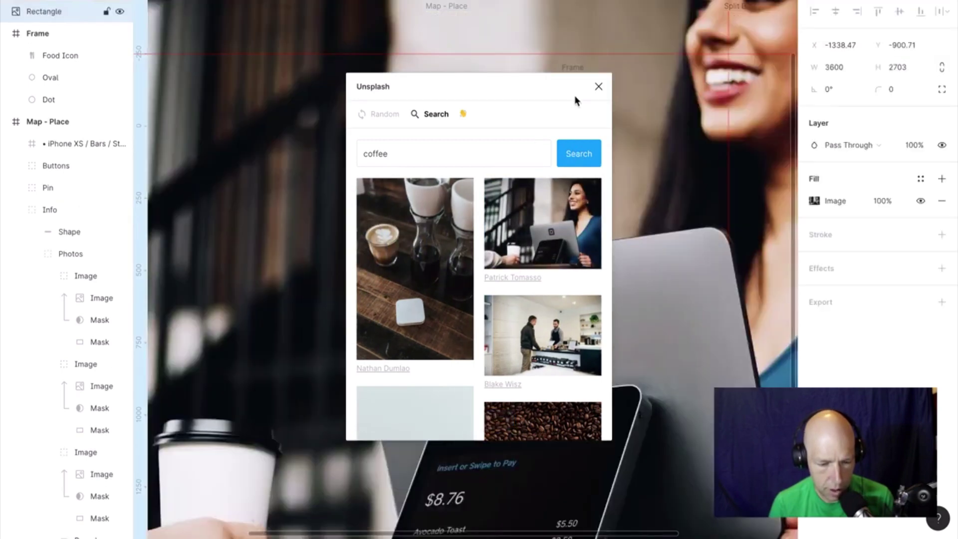
click(599, 88)
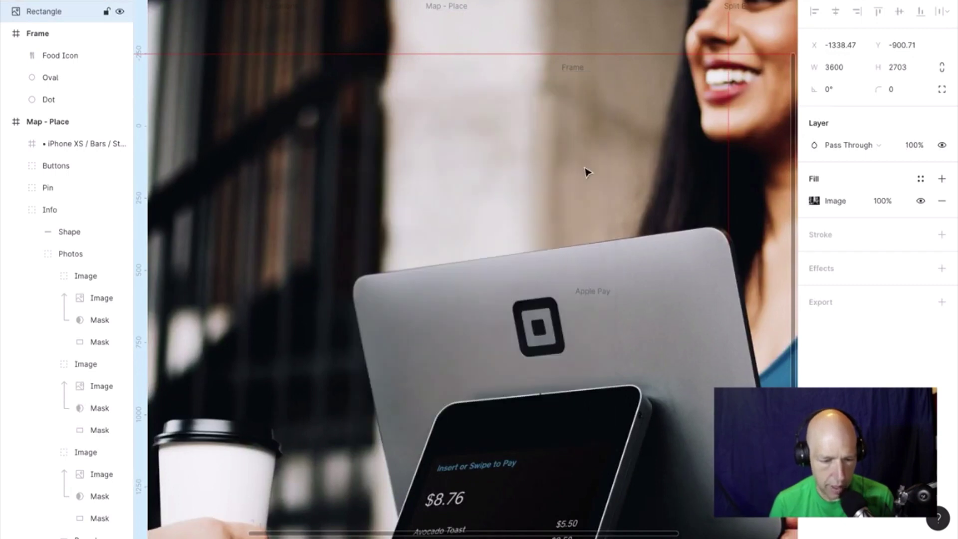
key(Delete)
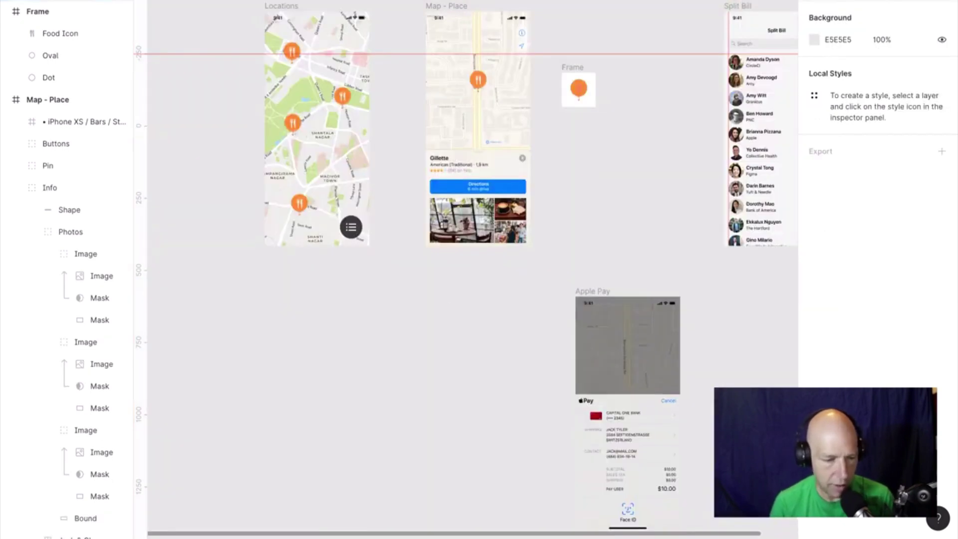
click(62, 0)
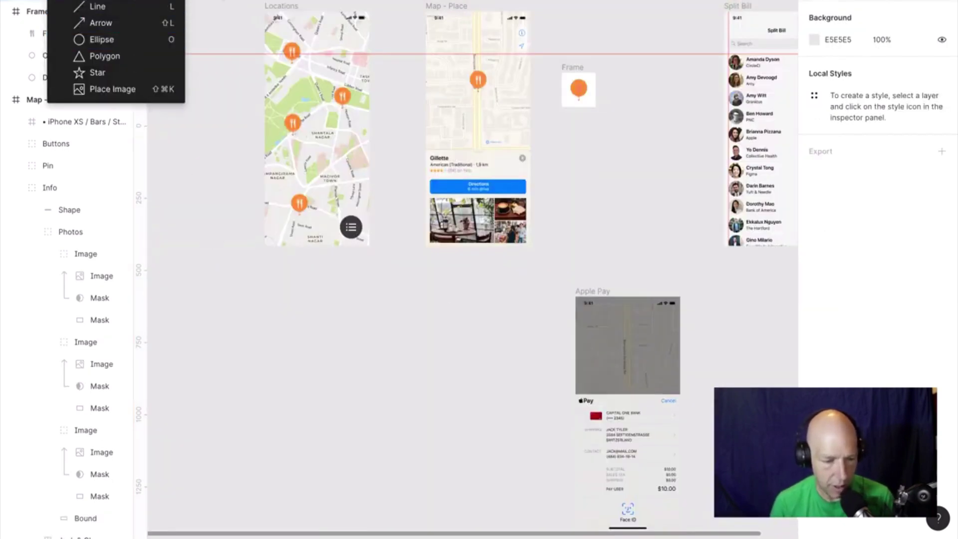
Run Unsplash on the Gillette card photo, search 'coffee' and apply the smiling woman photo.
key(Escape)
click(486, 225)
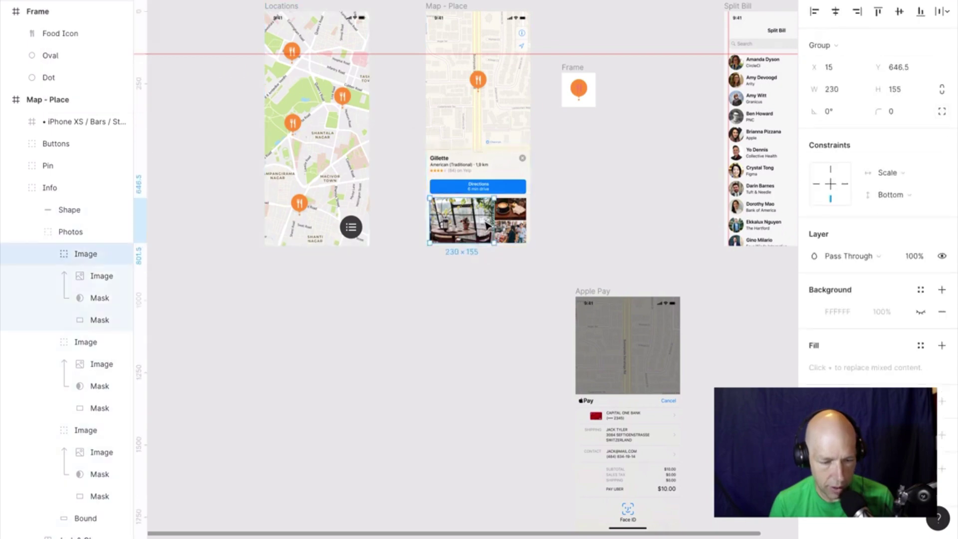
right_click(481, 223)
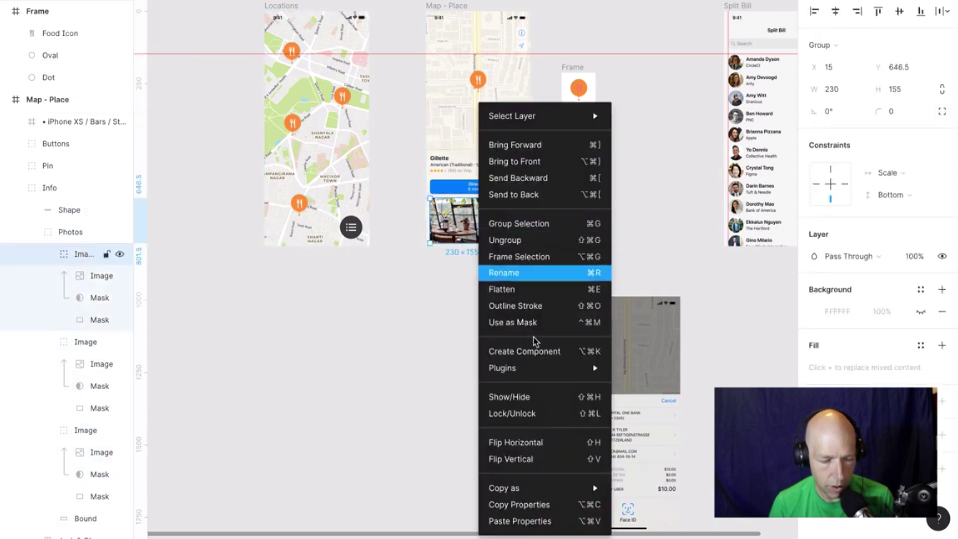
mouse_move(538, 374)
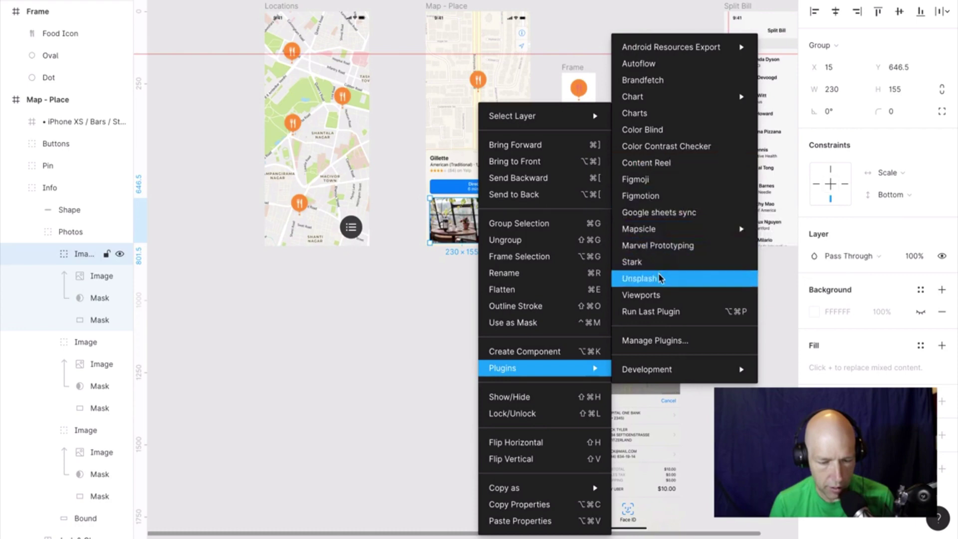
click(658, 278)
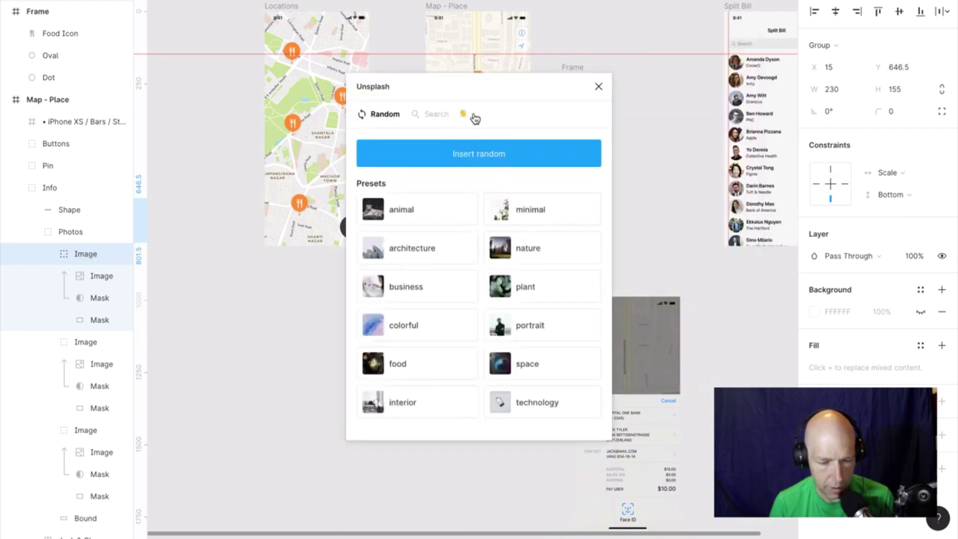
click(434, 114)
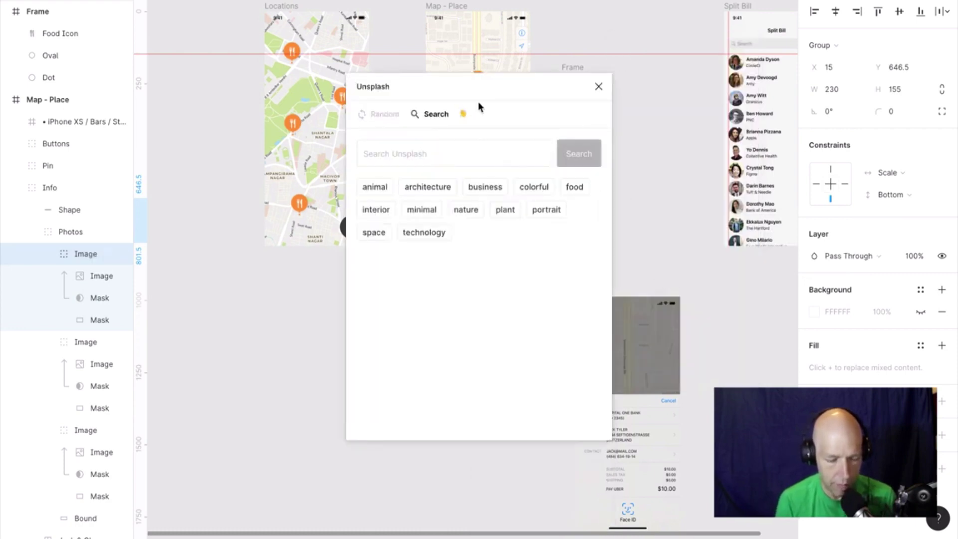
click(471, 157)
text(c)
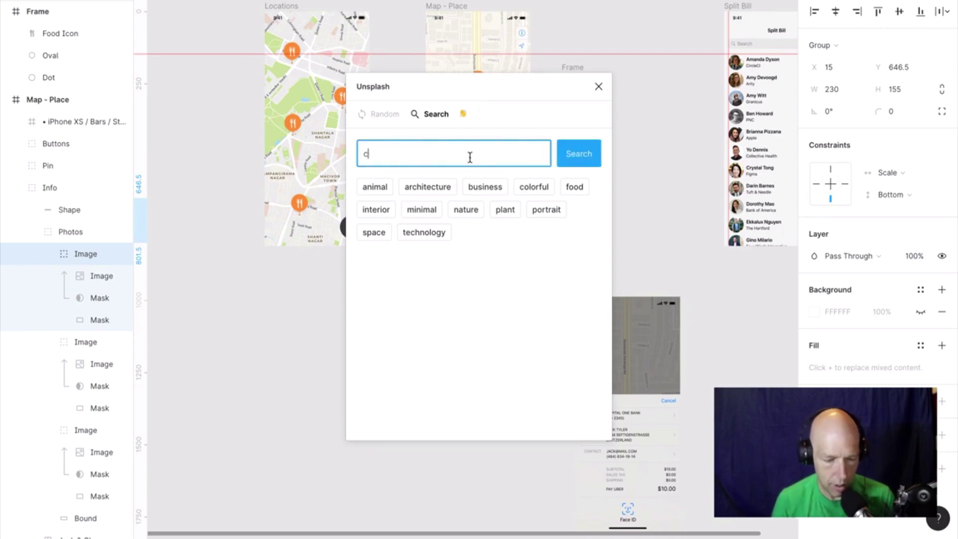
text(offee)
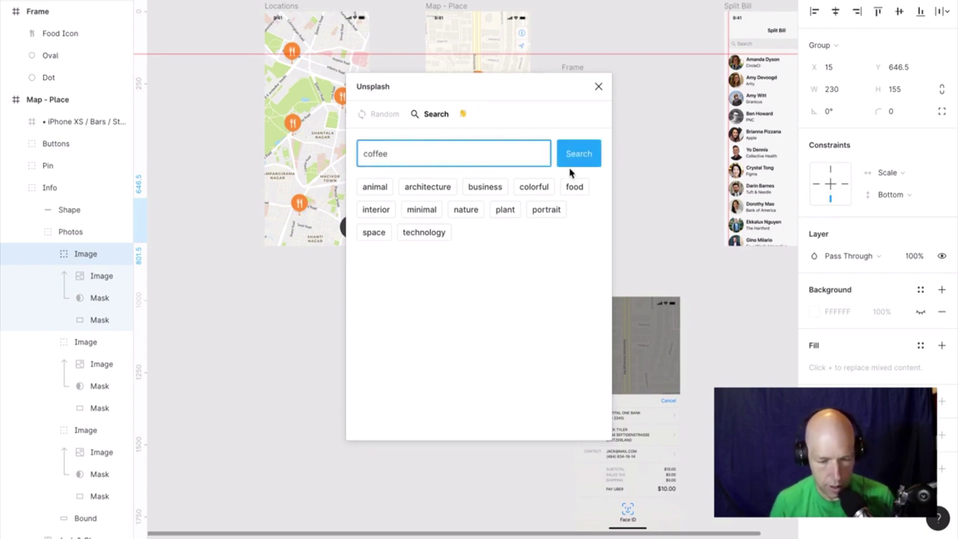
key(Return)
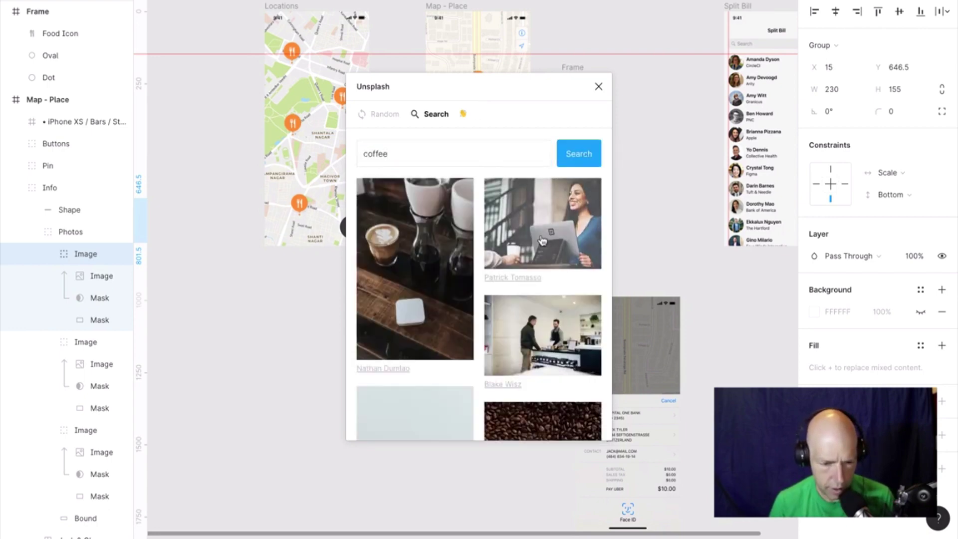
click(541, 233)
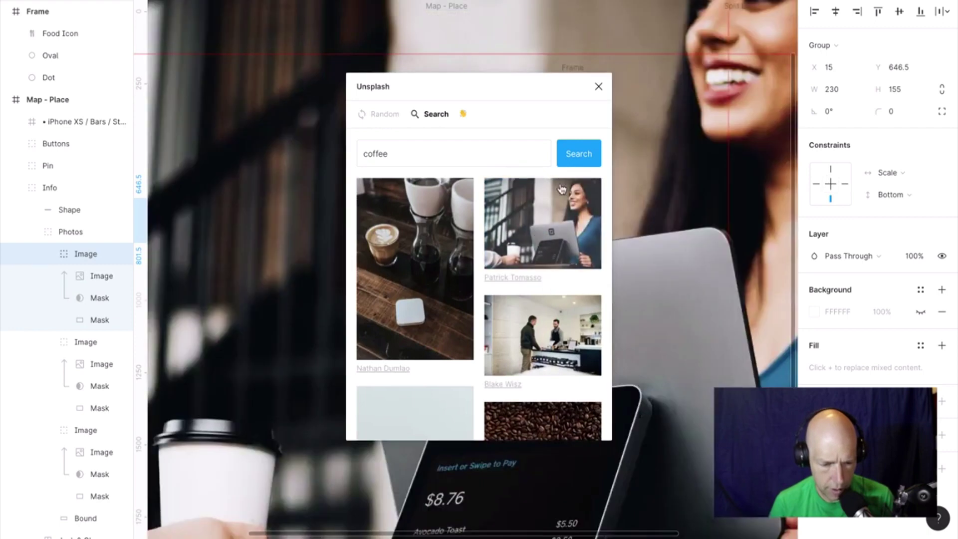
Delete the unwanted huge background photo rectangle and move the Unsplash panel aside.
click(334, 56)
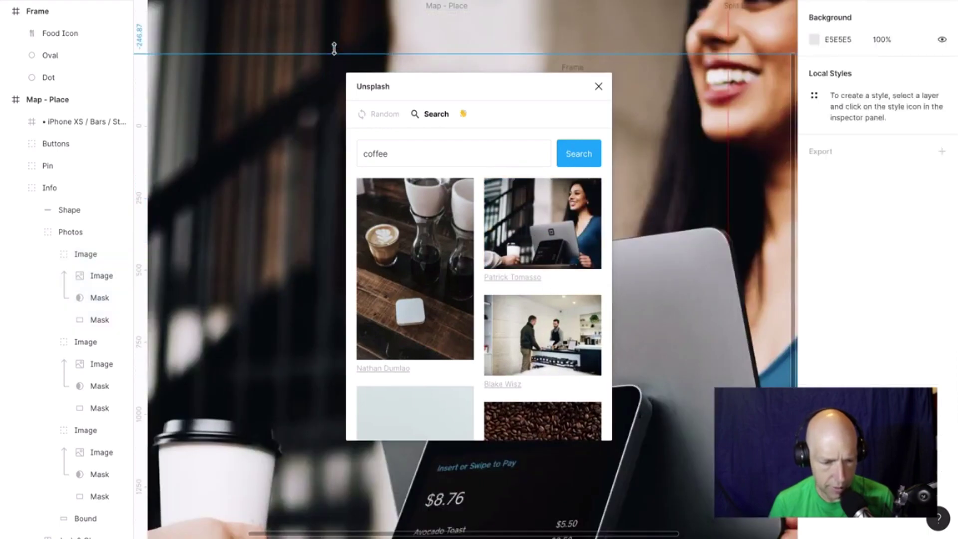
click(338, 44)
key(Delete)
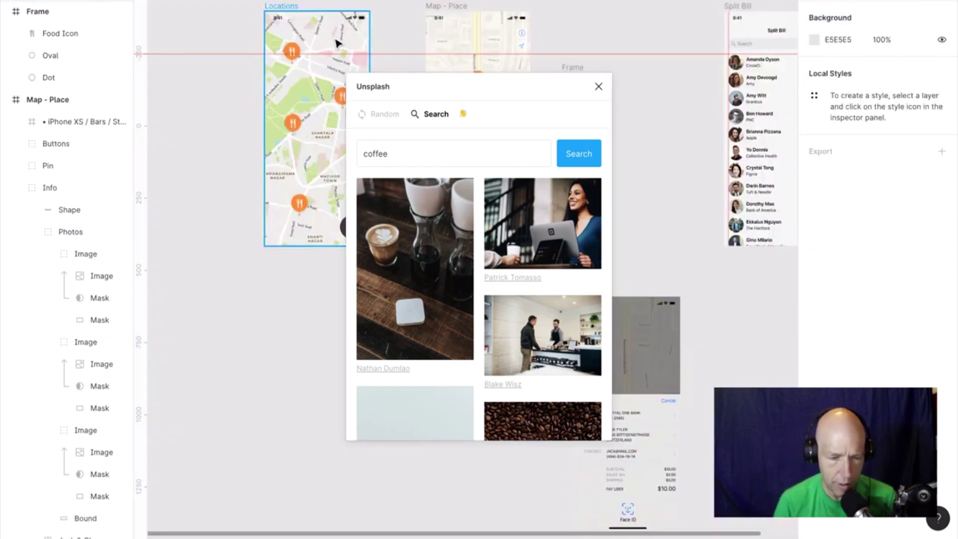
drag(439, 86, 770, 186)
Try to select the large photo inside the Info card and its Photos group on Map - Place.
click(476, 225)
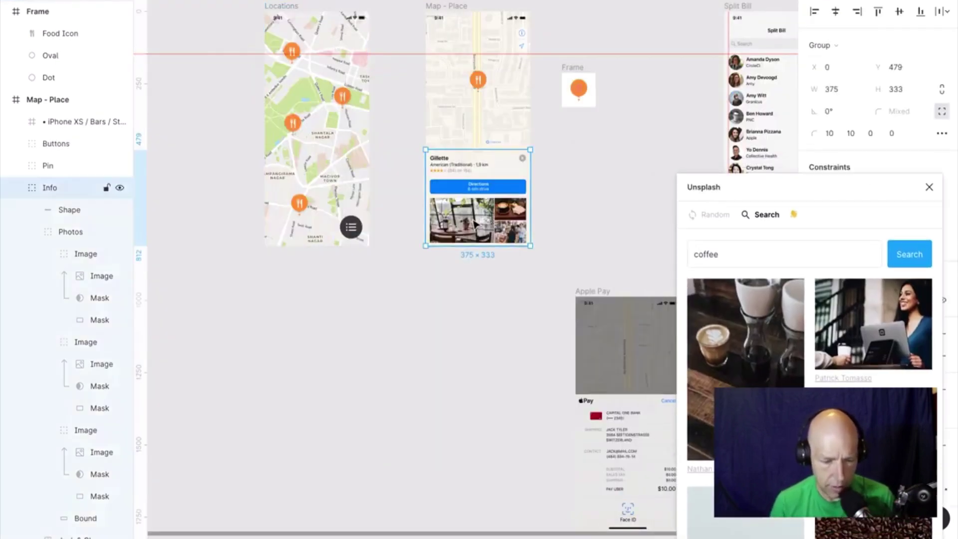
double_click(471, 225)
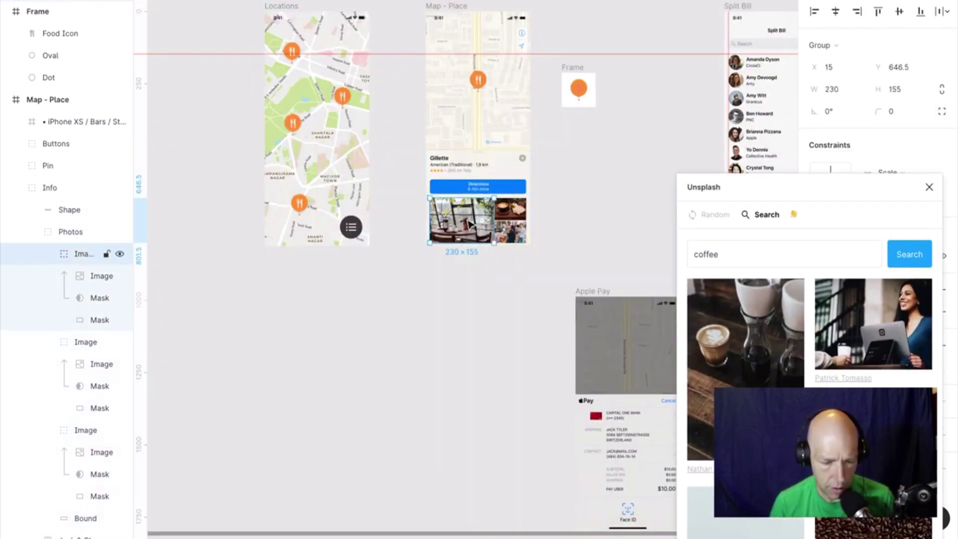
right_click(471, 225)
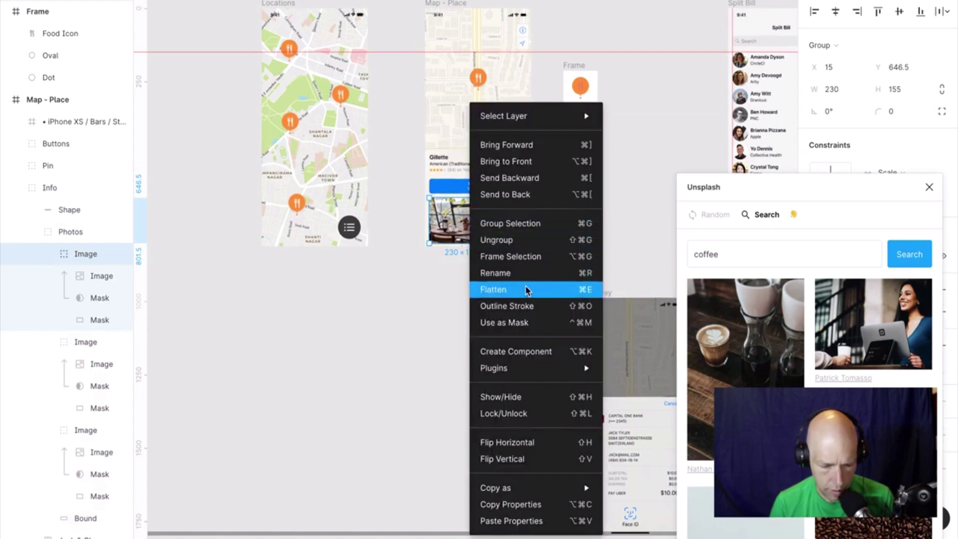
mouse_move(547, 372)
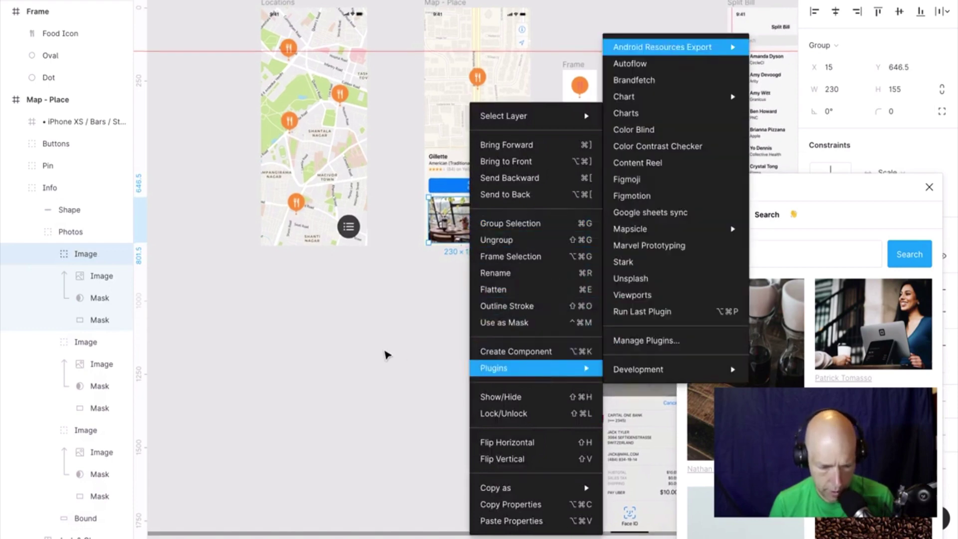
click(387, 355)
click(459, 224)
right_click(459, 216)
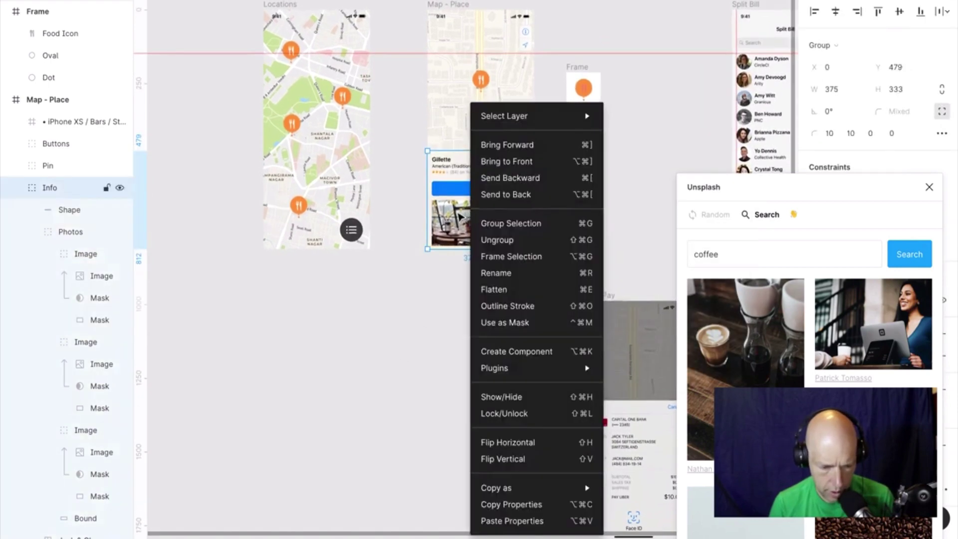
click(459, 216)
right_click(462, 230)
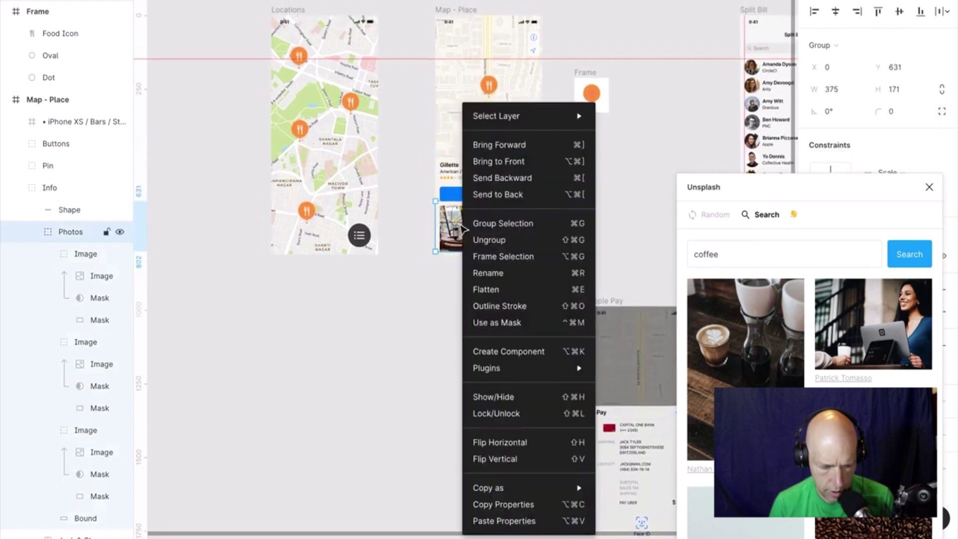
click(458, 229)
Drill into the Photos group's large photo, undoing an accidental paste.
double_click(458, 230)
double_click(458, 230)
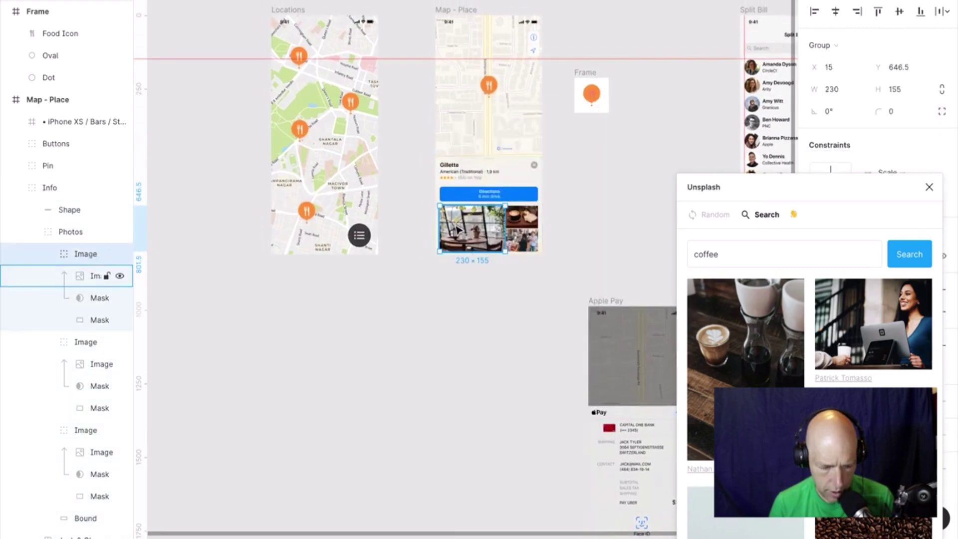
key(super+v)
key(super+z)
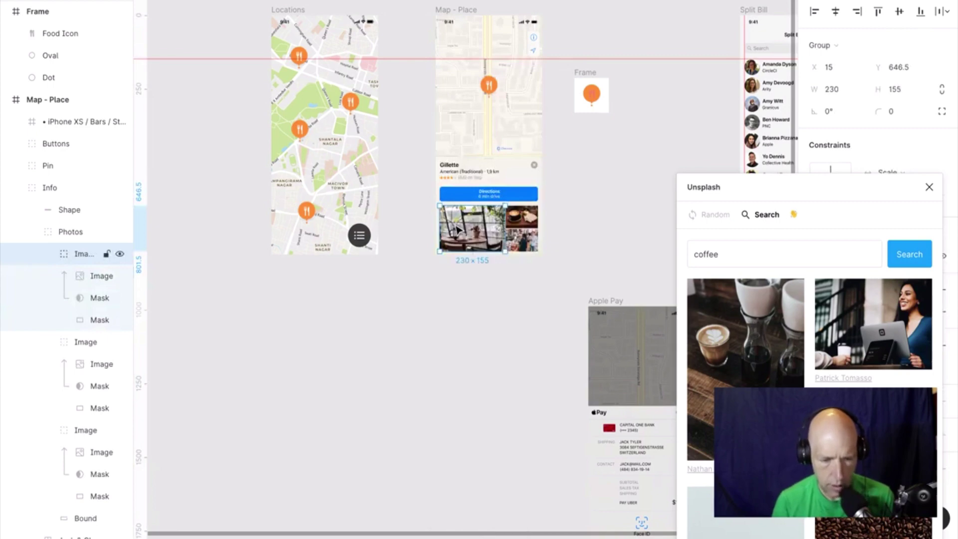
scroll(457, 229, up, 5)
right_click(533, 216)
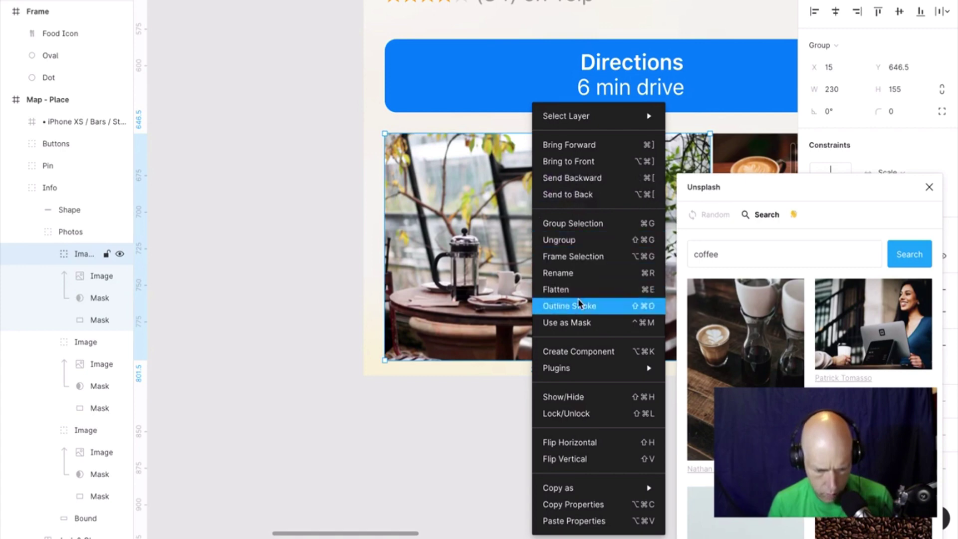
click(457, 402)
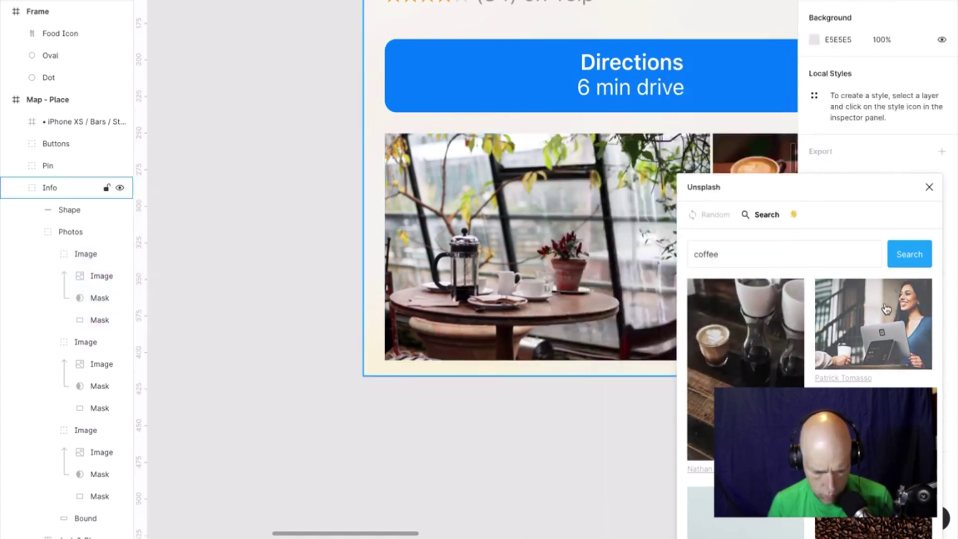
Insert the smiling woman coffee photo from Unsplash onto the canvas as one image.
click(871, 310)
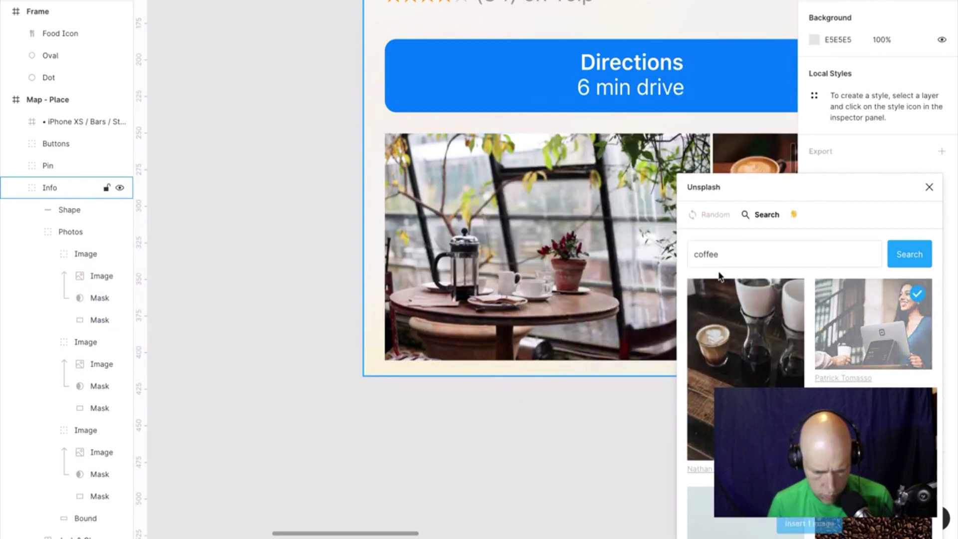
click(831, 521)
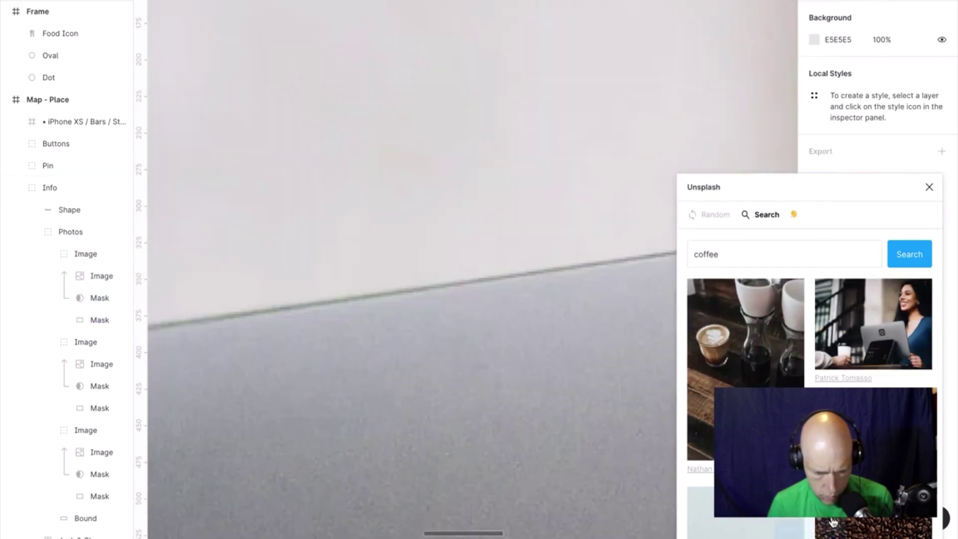
scroll(414, 210, down, 10)
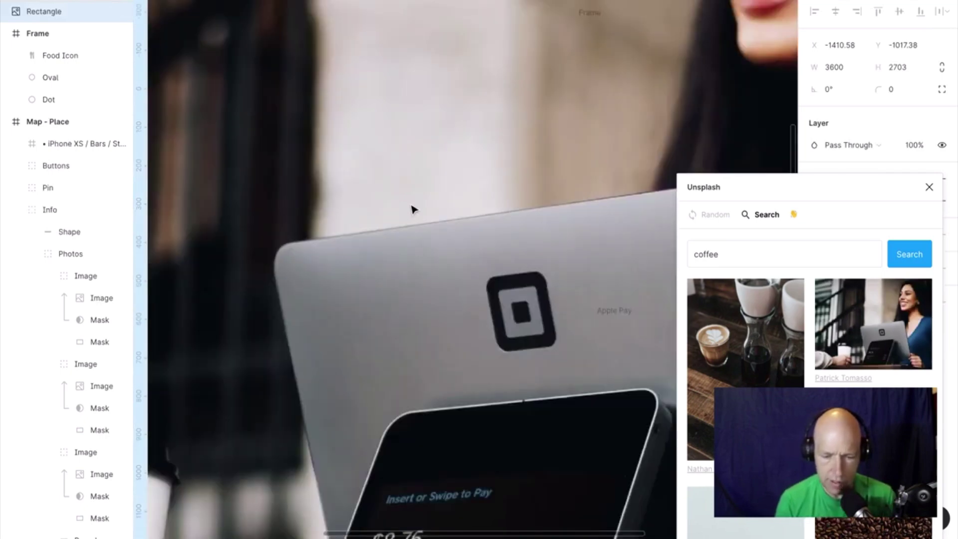
click(498, 36)
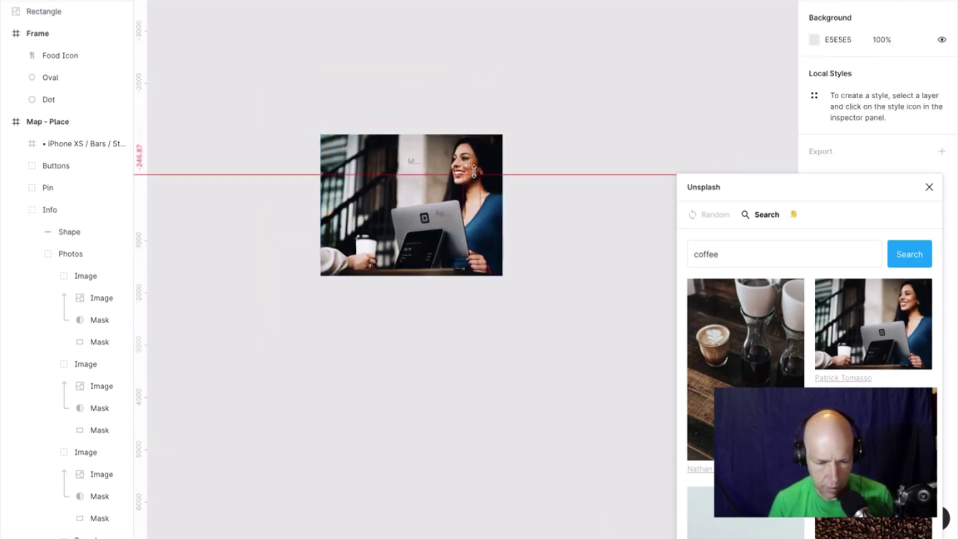
Shrink the inserted photo to about 230×173, flip it upright and move it into the Gillette photo grid.
click(494, 141)
drag(504, 134, 428, 198)
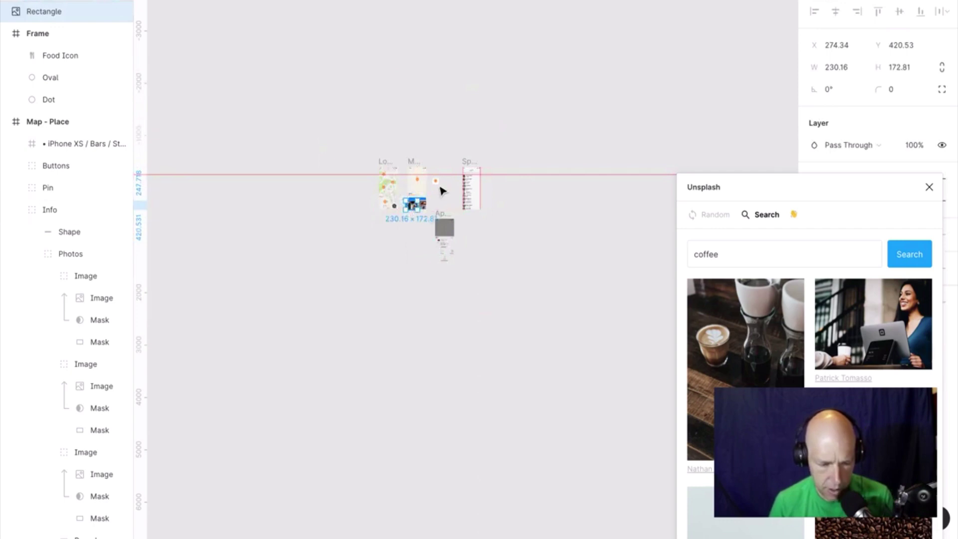
scroll(443, 190, up, 8)
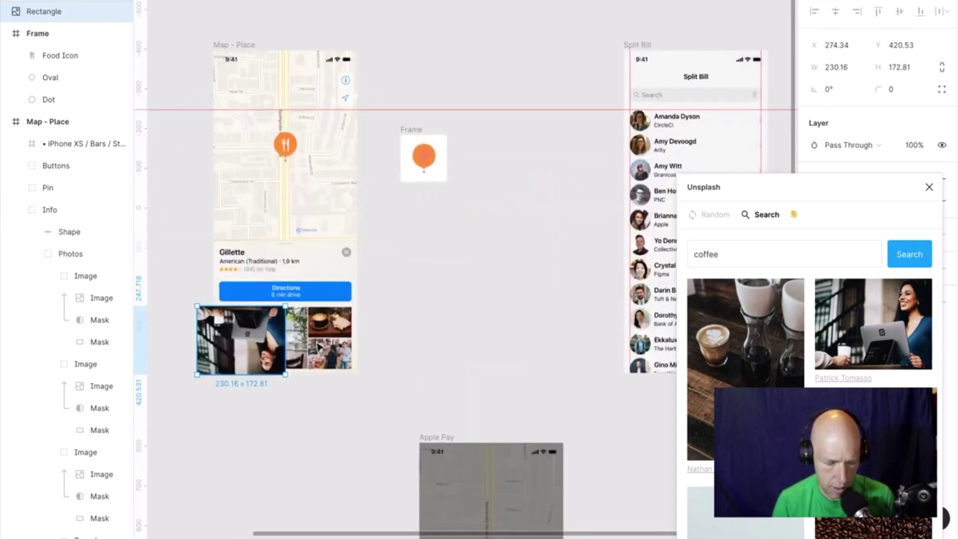
drag(269, 374, 261, 234)
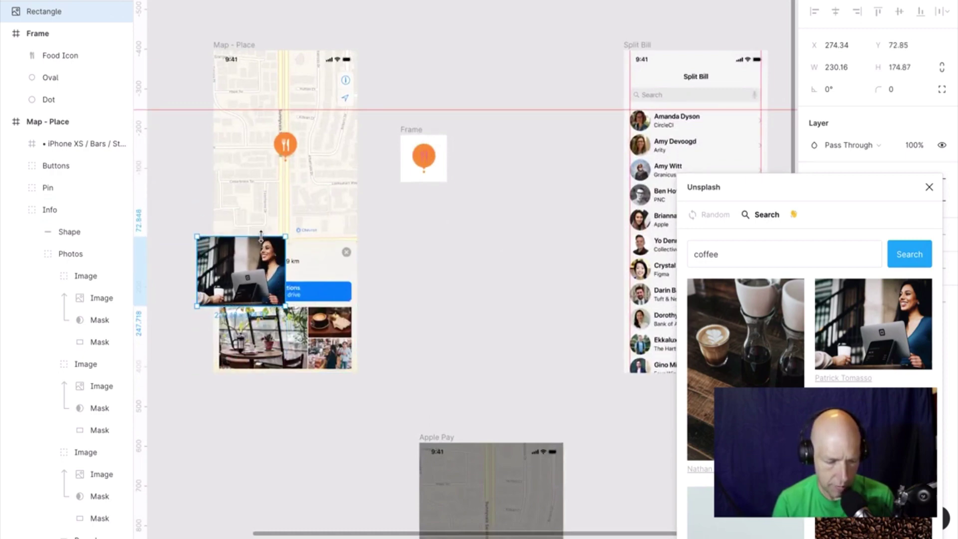
drag(260, 268, 281, 336)
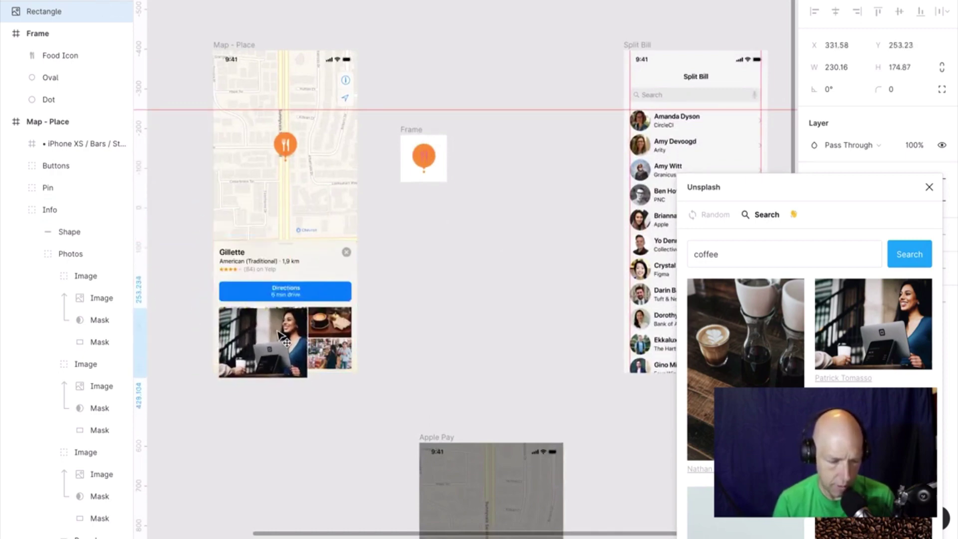
Align the photo with the large grid slot and resize it to about 229×156.
ctrl+scroll(281, 336, up, 5)
ctrl+scroll(281, 336, down, 3)
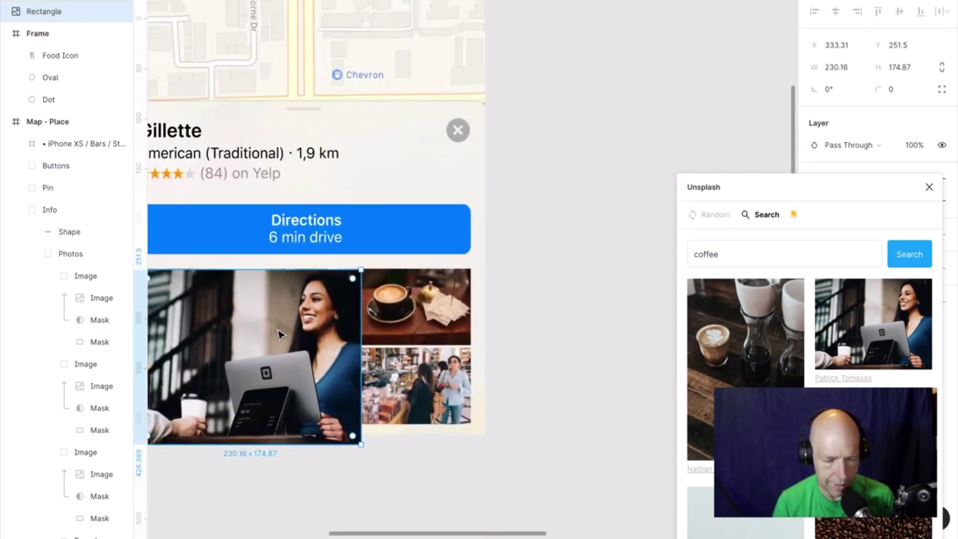
click(187, 244)
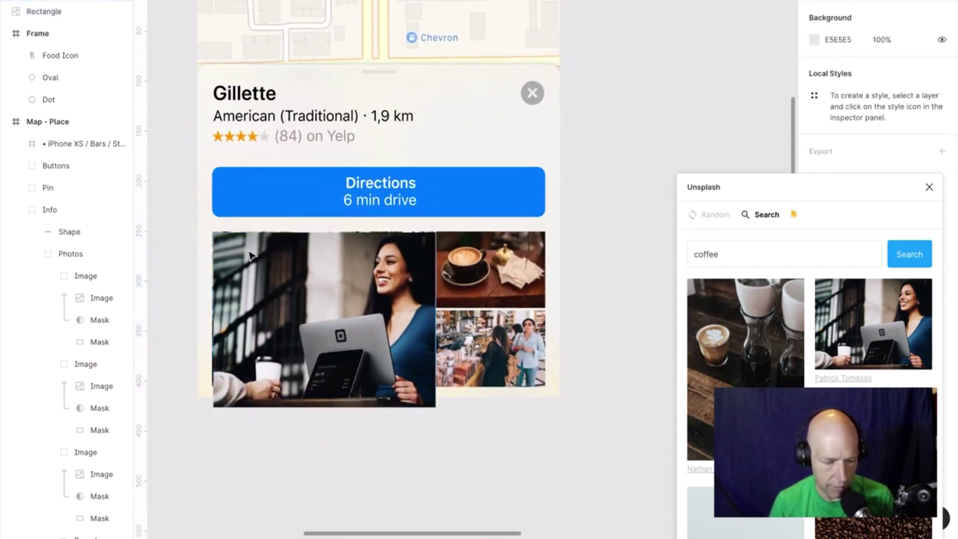
mouse_move(253, 262)
mouse_down()
mouse_move(397, 355)
mouse_move(243, 252)
mouse_move(251, 252)
mouse_up()
drag(437, 407, 434, 387)
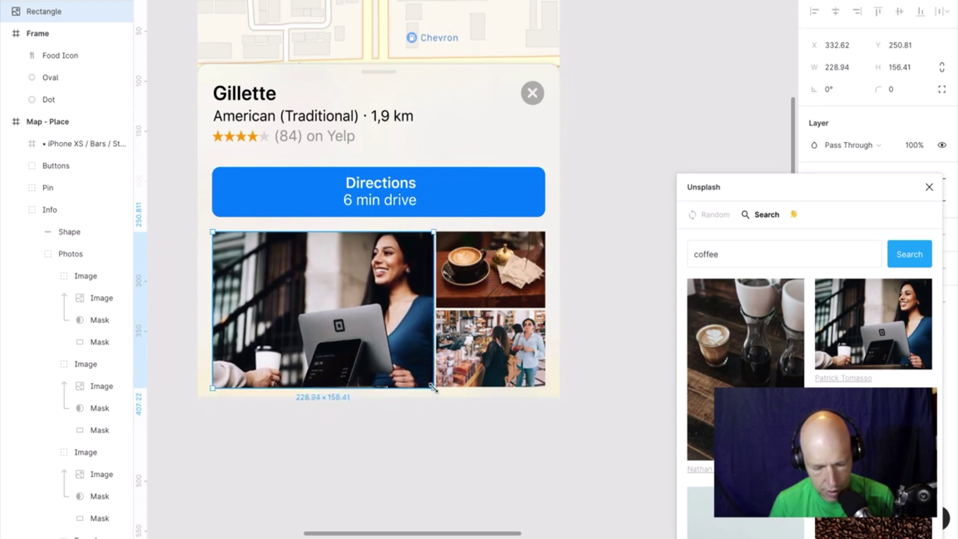
click(633, 330)
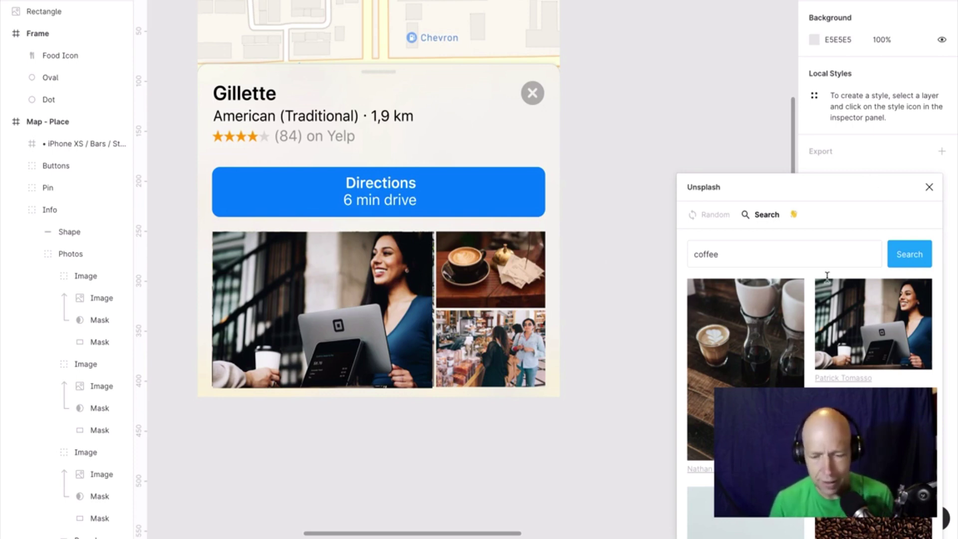
click(484, 259)
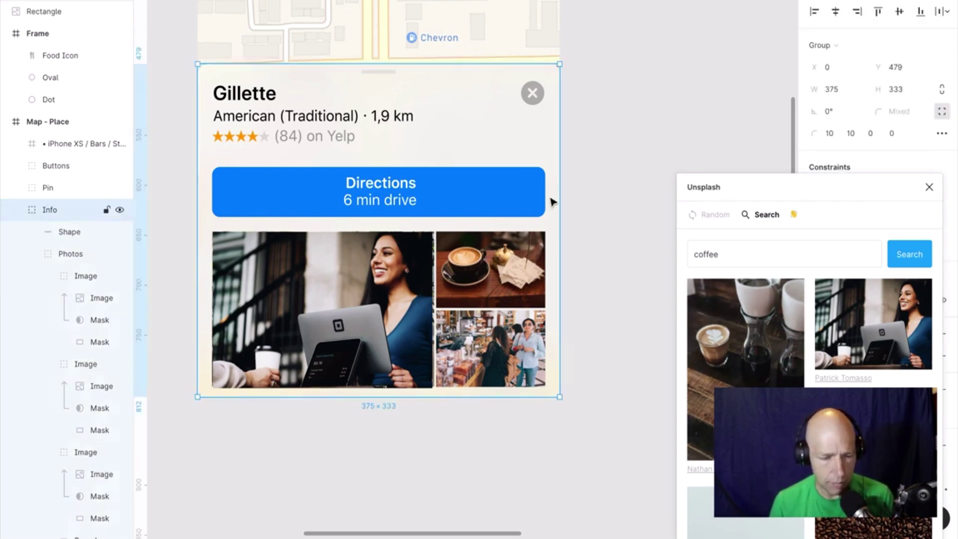
Switch the Unsplash plugin to Random images and back to Search.
click(603, 152)
scroll(603, 152, down, 6)
scroll(604, 153, up, 2)
scroll(604, 153, right, 2)
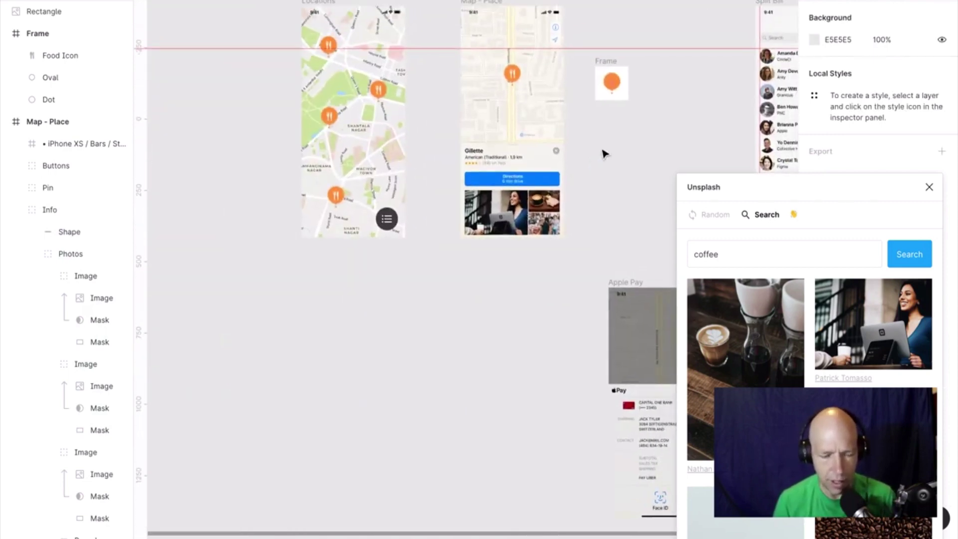
click(780, 253)
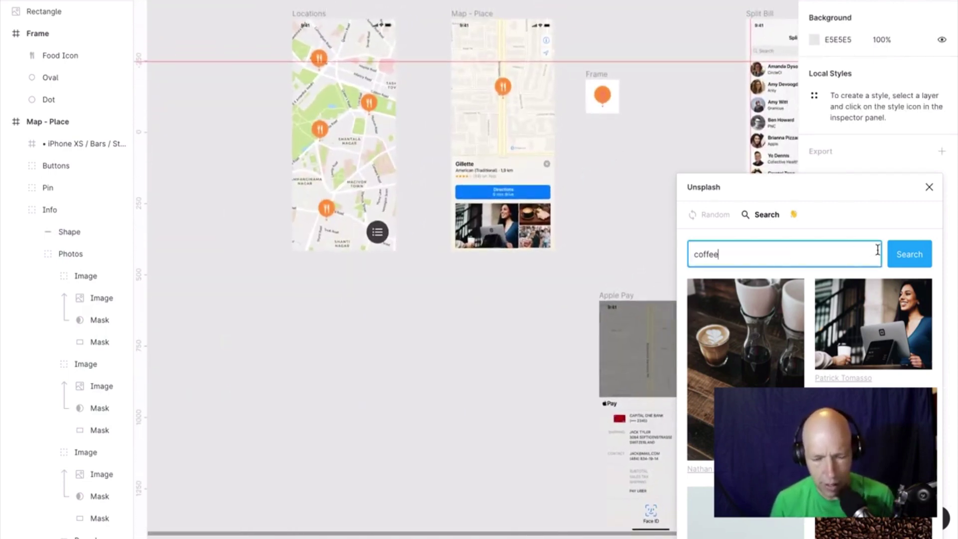
double_click(780, 254)
click(721, 215)
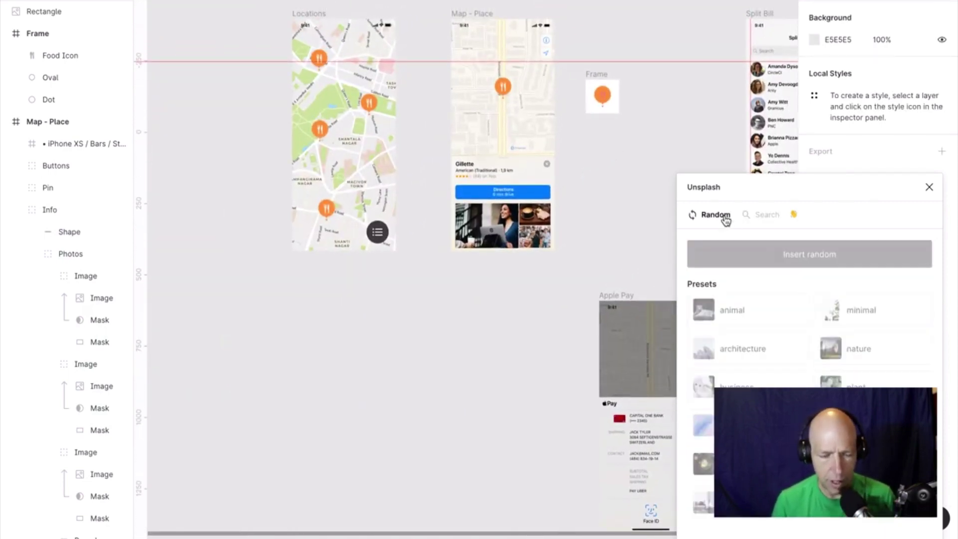
click(768, 220)
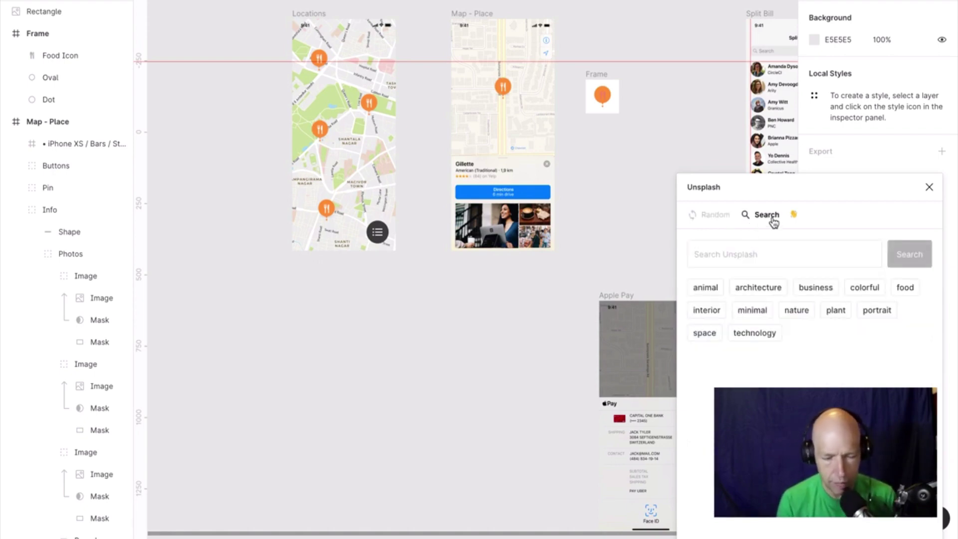
Search Unsplash for 'tiger', browse the results, then close the plugin panel.
click(772, 247)
text(tige)
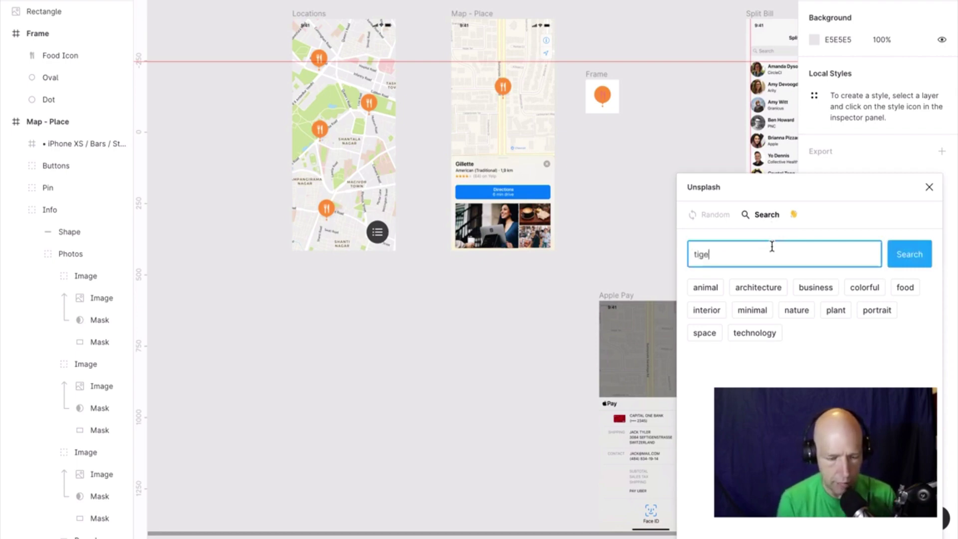
text(r)
key(Return)
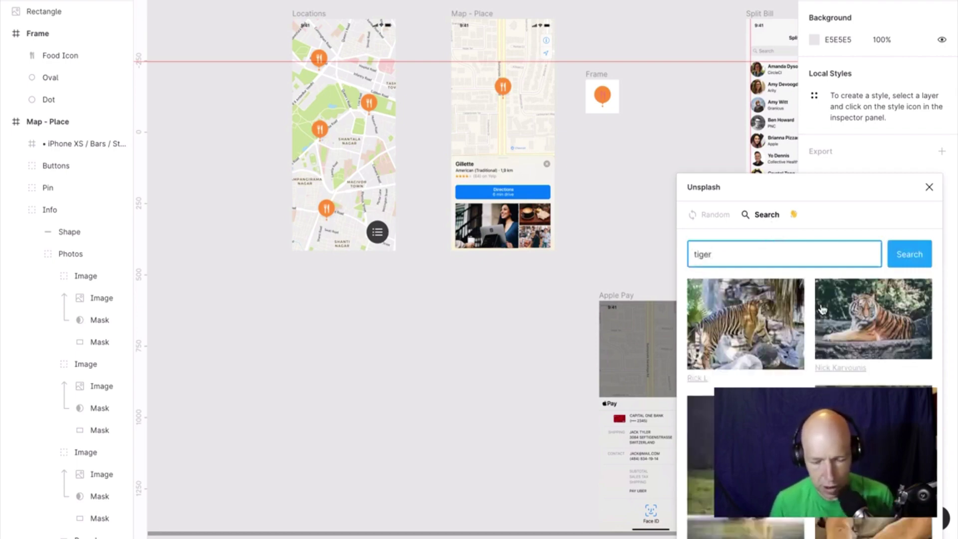
scroll(907, 384, down, 3)
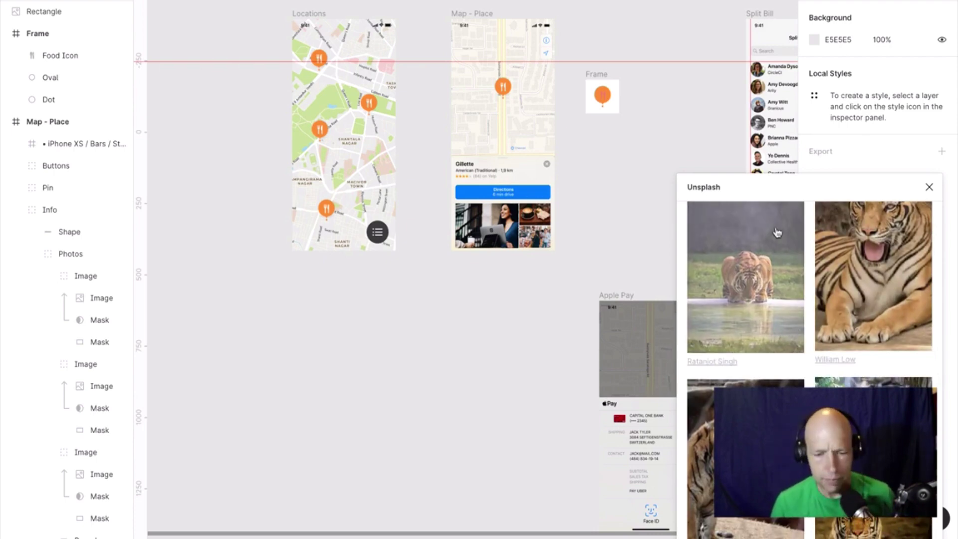
click(929, 188)
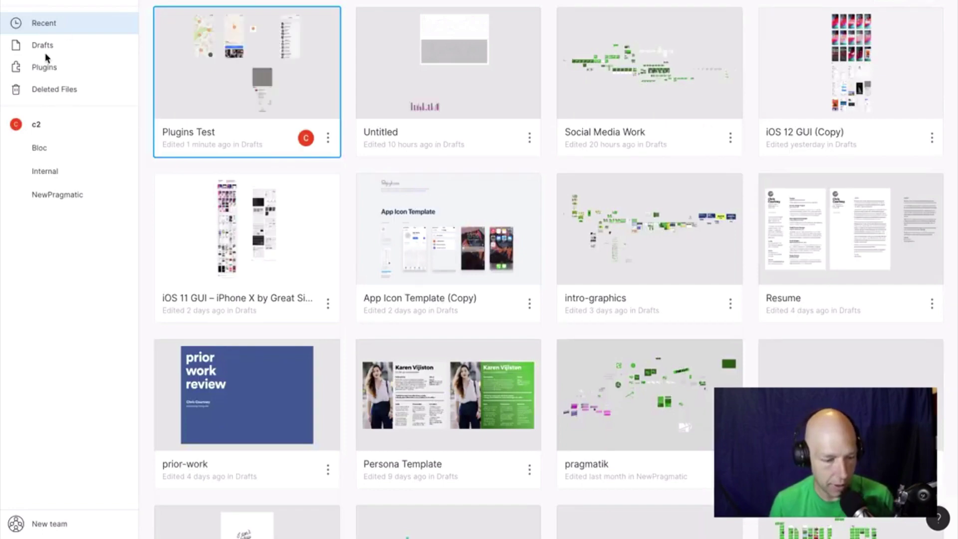
click(45, 68)
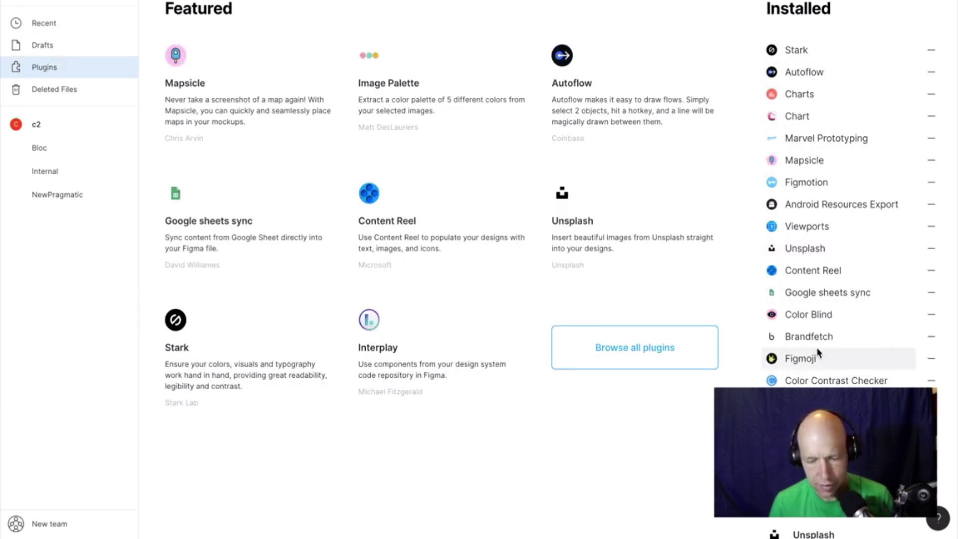
scroll(818, 358, down, 6)
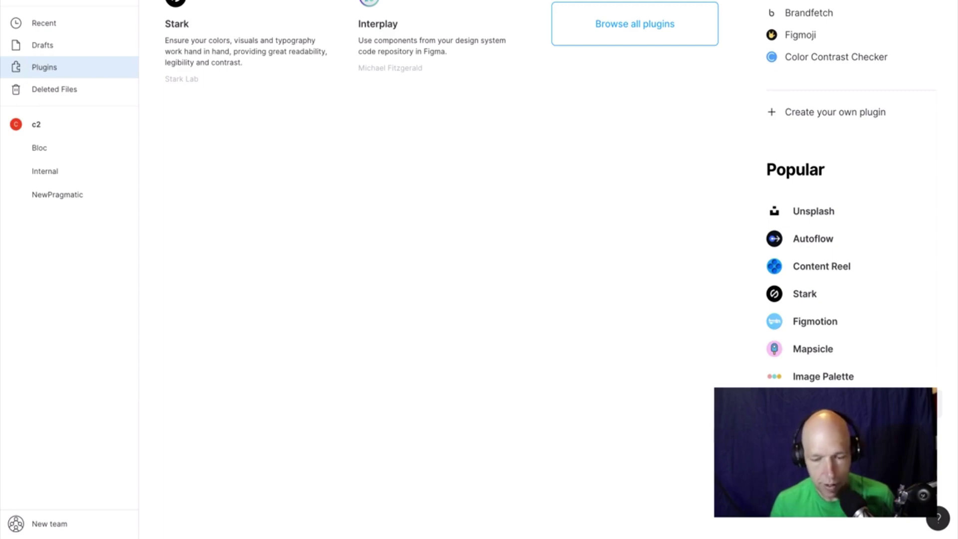
scroll(861, 202, up, 6)
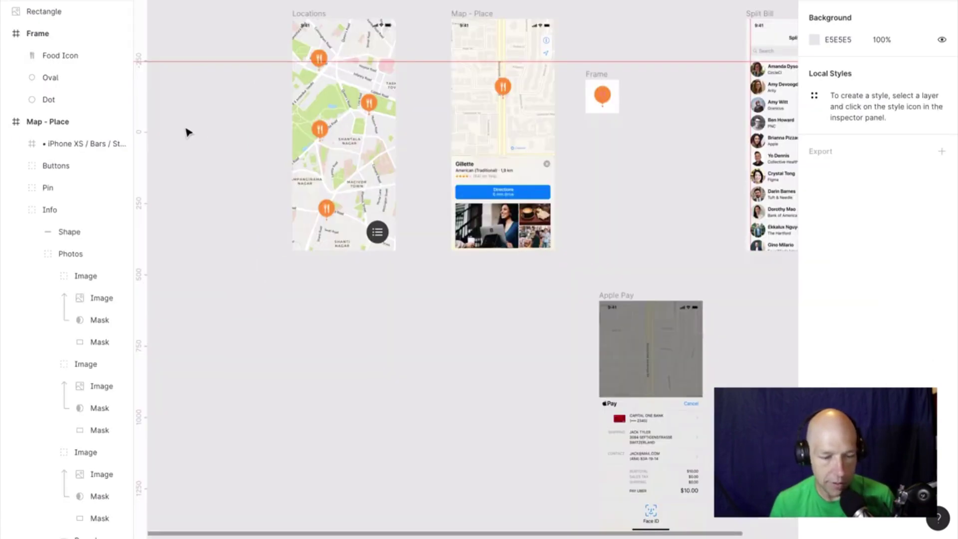
Launch the Charts plugin, preview Scatter, Area and Bar, then choose Pie / Doughnut.
scroll(216, 132, up, 5)
scroll(227, 133, down, 3)
scroll(227, 133, up, 5)
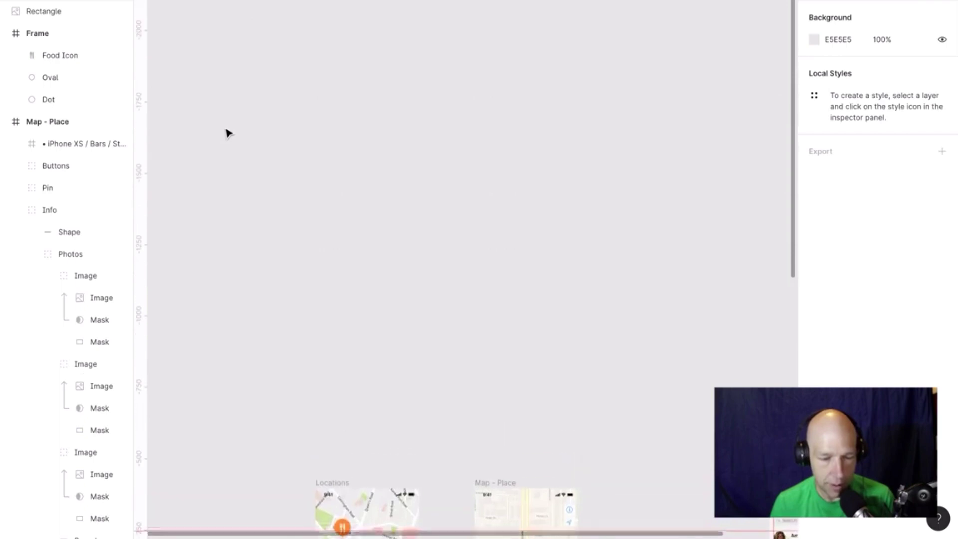
scroll(227, 133, down, 3)
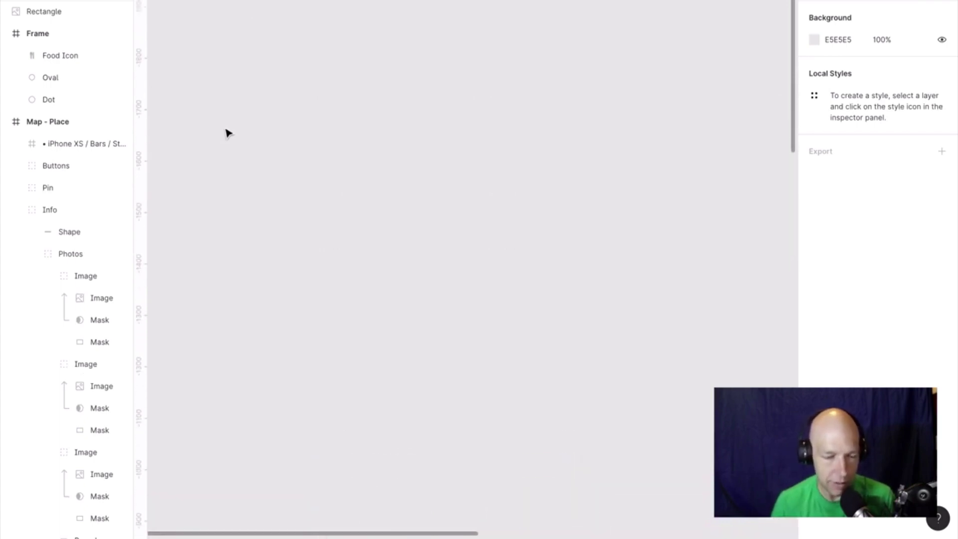
right_click(495, 159)
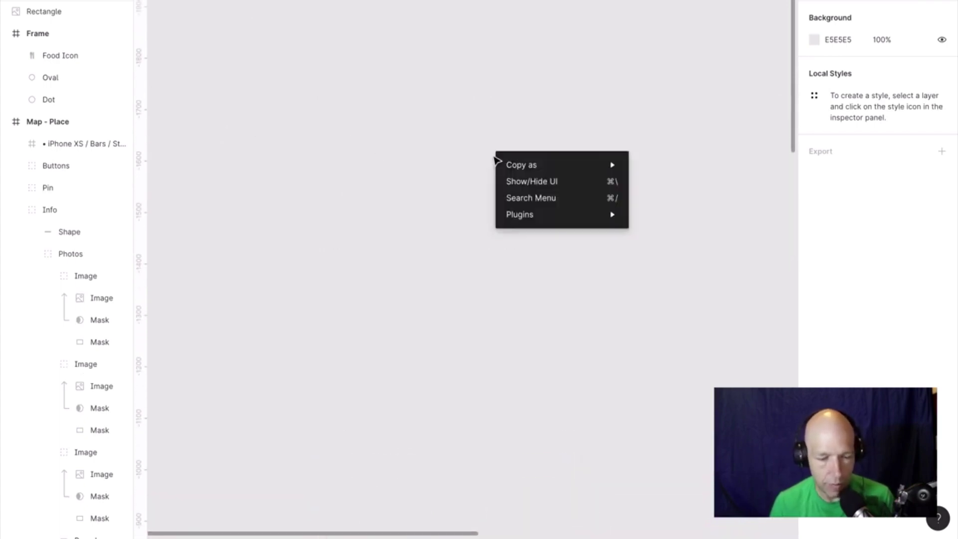
mouse_move(561, 214)
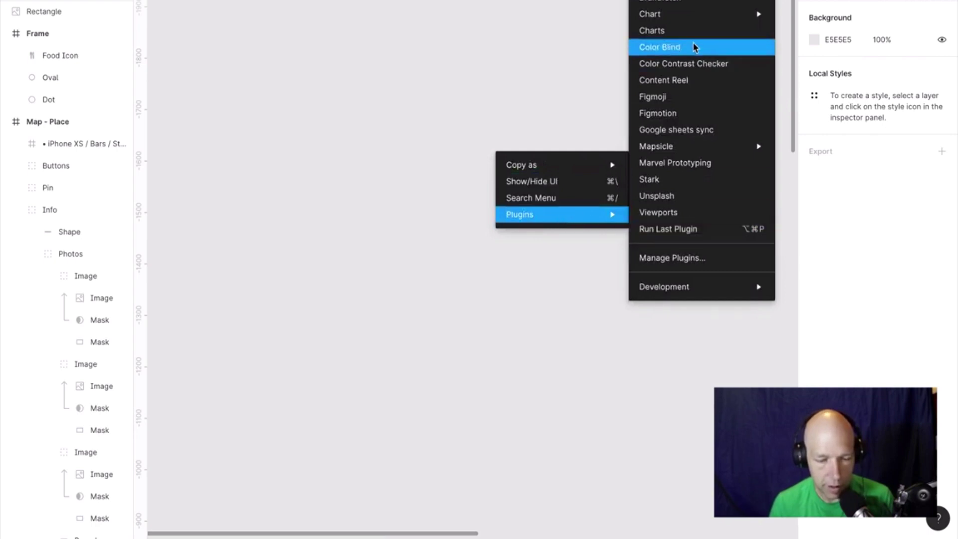
mouse_move(685, 20)
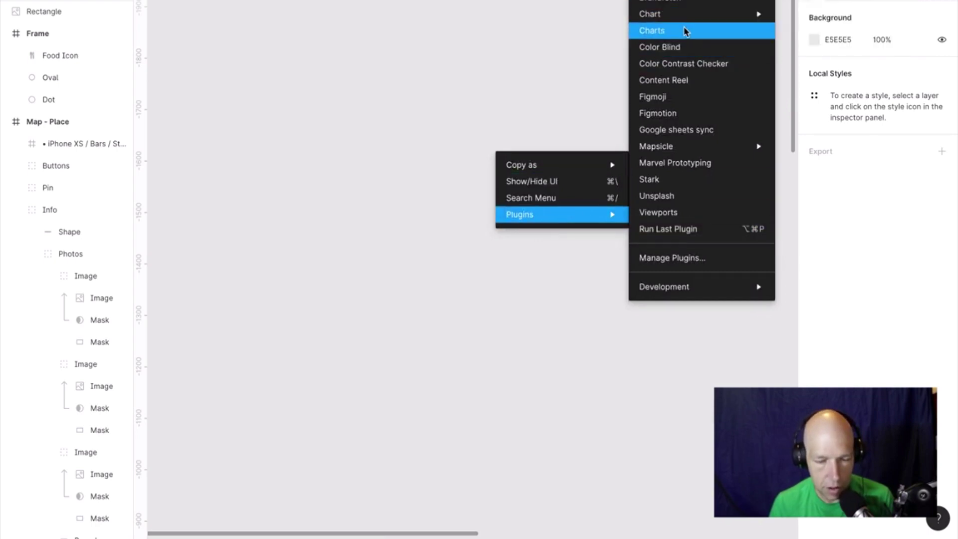
click(684, 30)
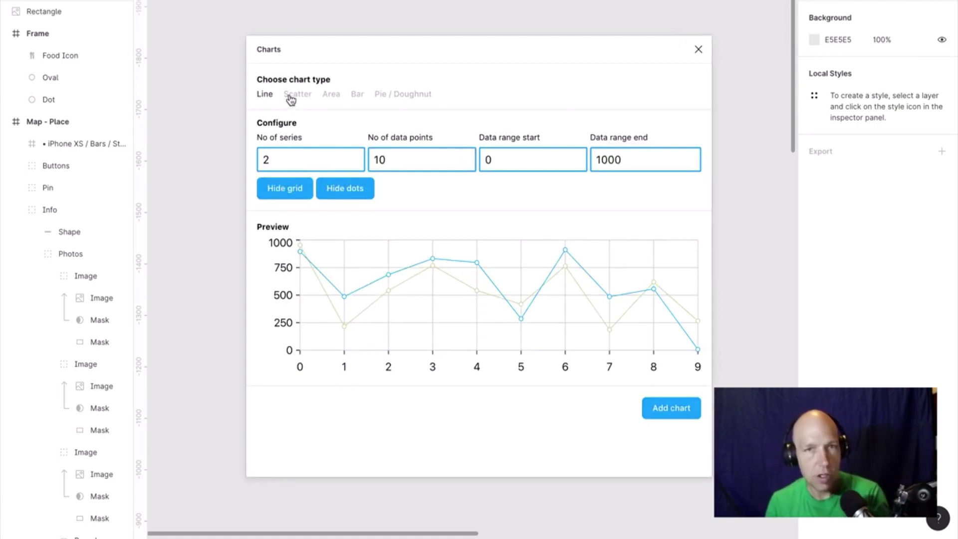
click(297, 94)
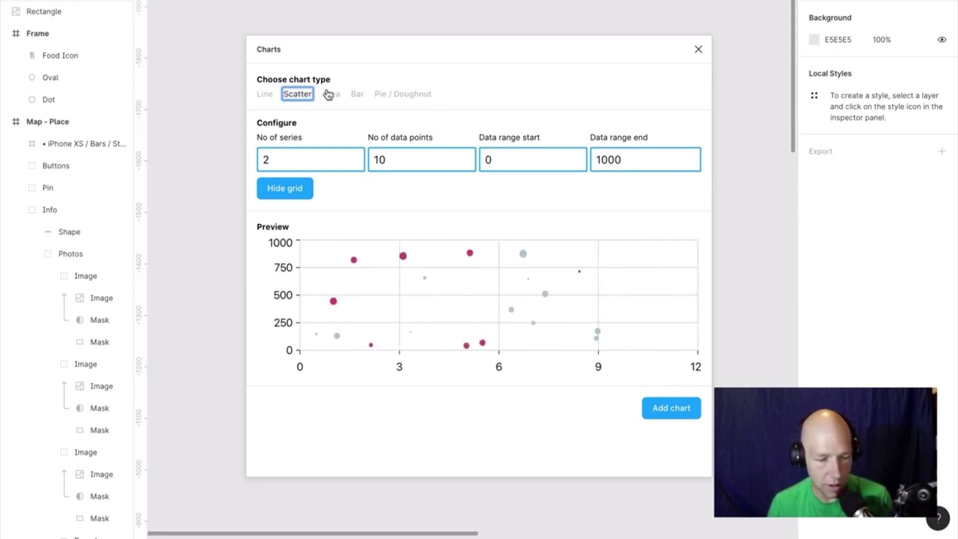
click(332, 95)
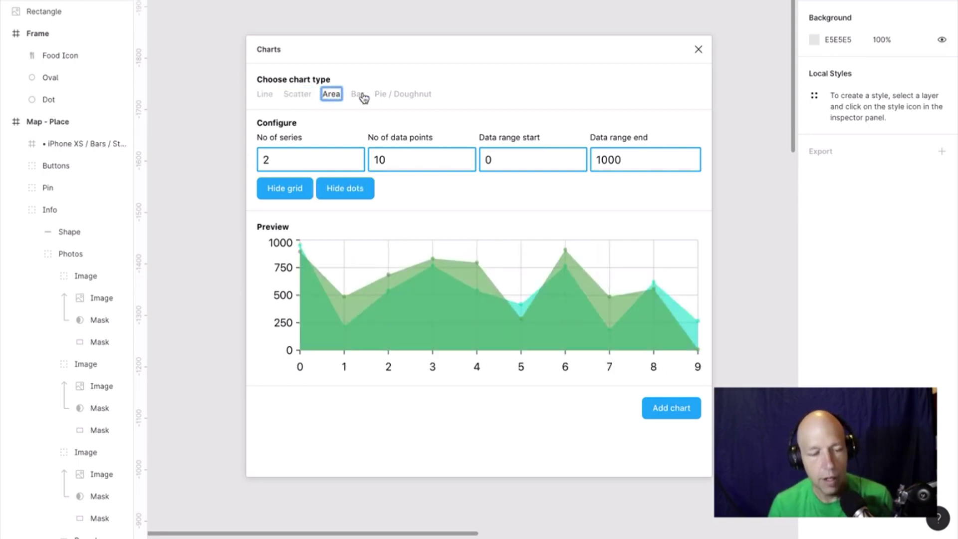
click(362, 96)
click(403, 98)
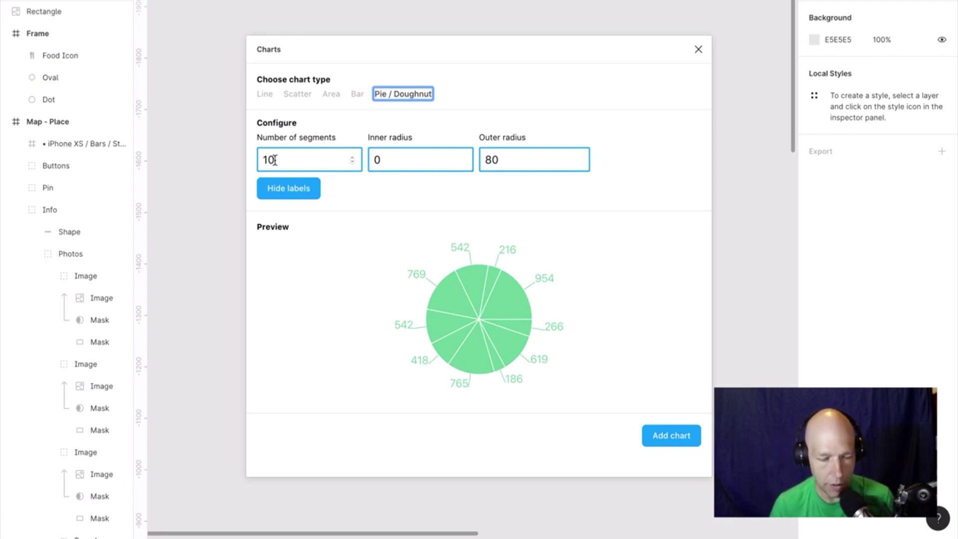
Set the doughnut to 4 segments, inner radius 50 and outer radius 100.
double_click(275, 160)
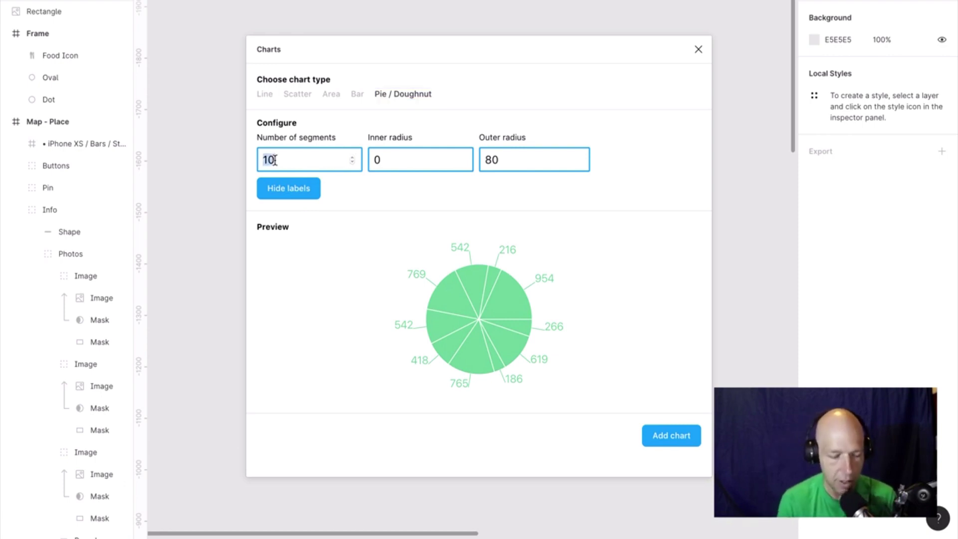
text(4)
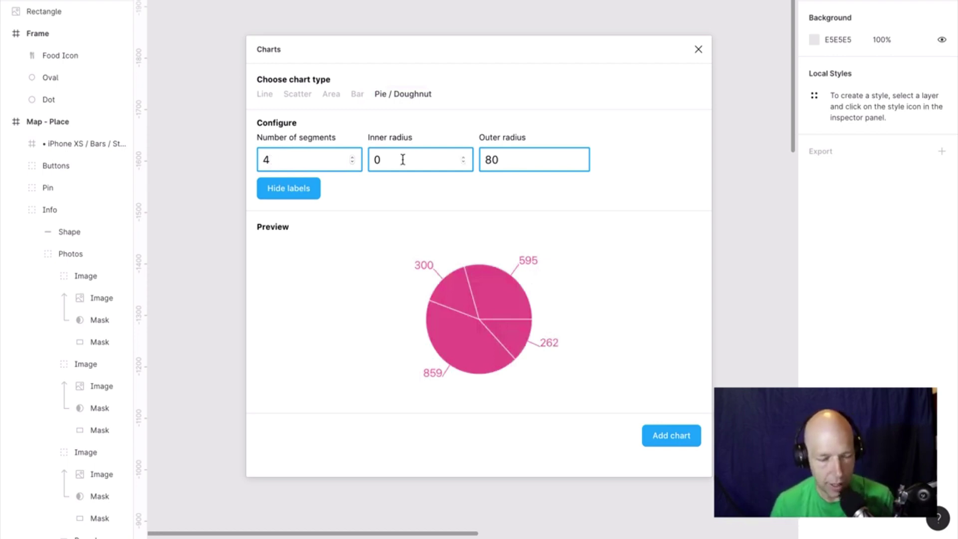
double_click(403, 160)
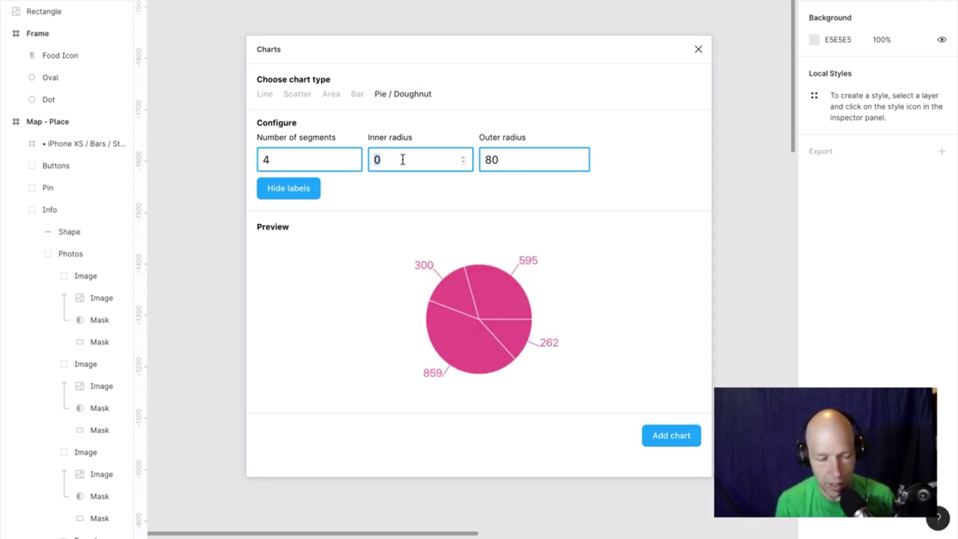
text(30)
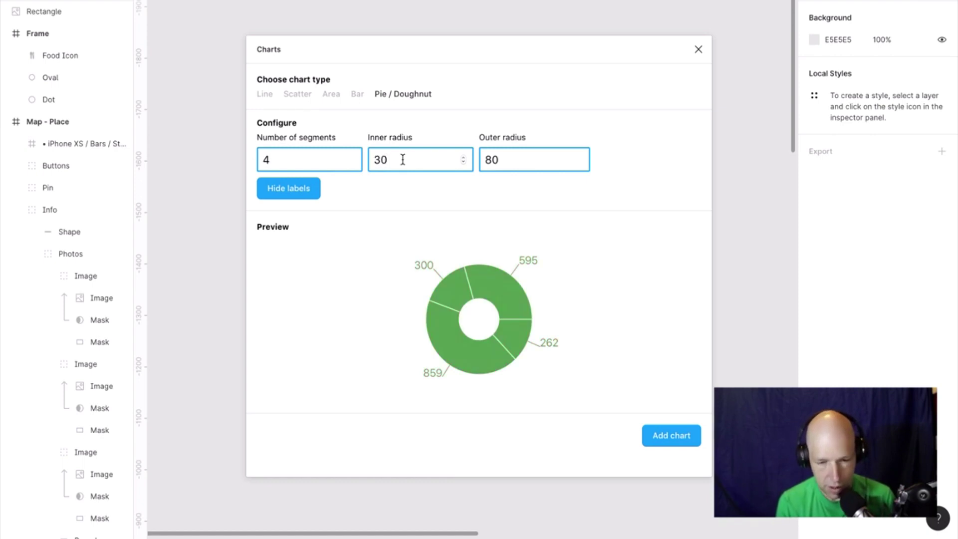
key(BackSpace)
key(BackSpace)
text(50)
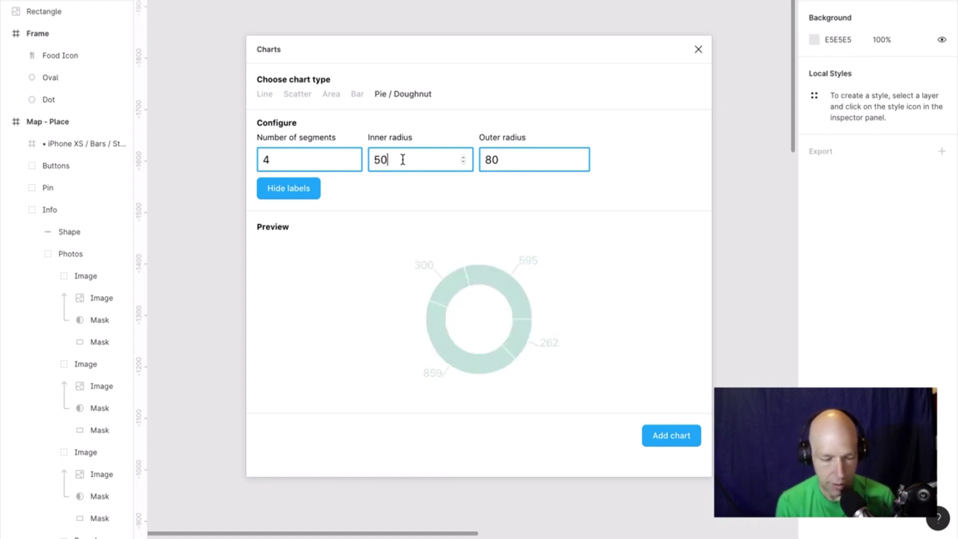
double_click(496, 160)
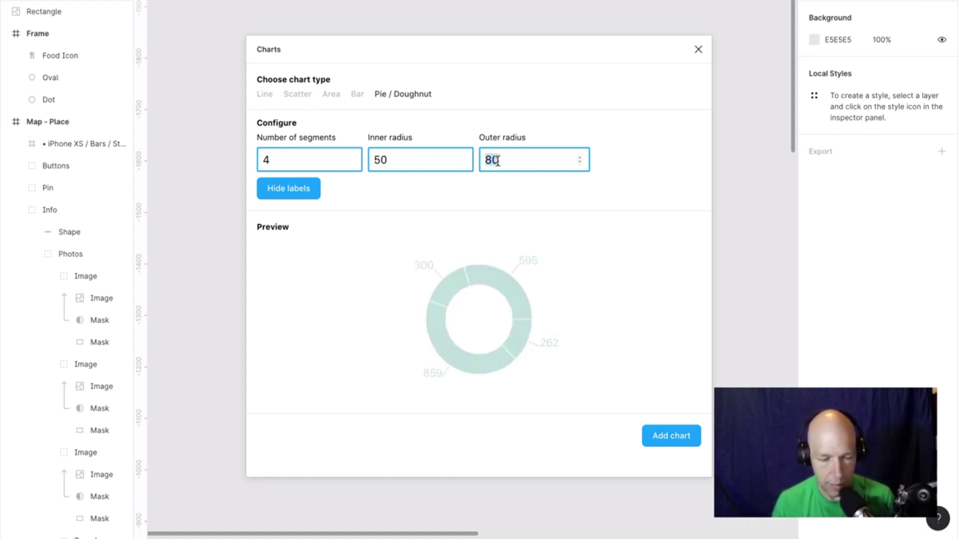
text(100)
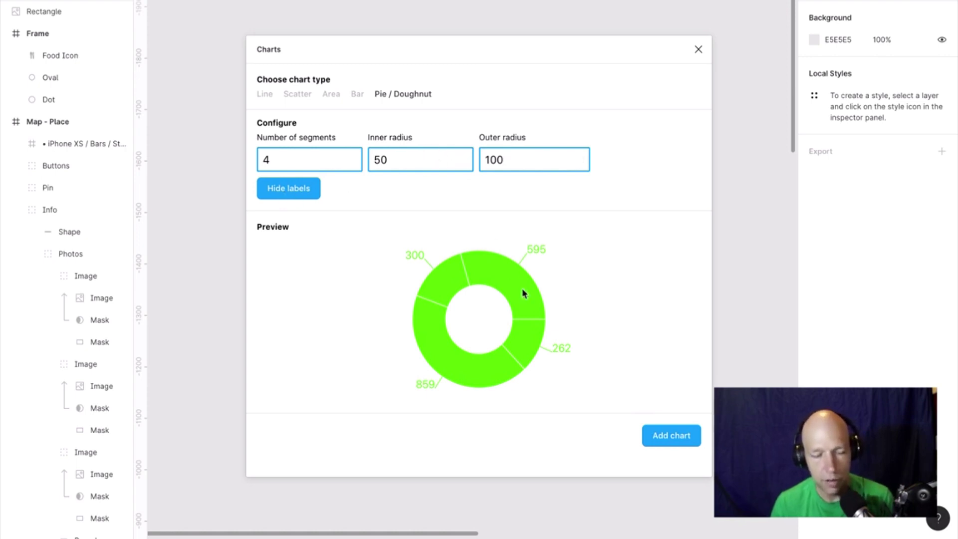
Add the green doughnut chart, drag it above the artboards and zoom to it with Shift+2.
click(682, 442)
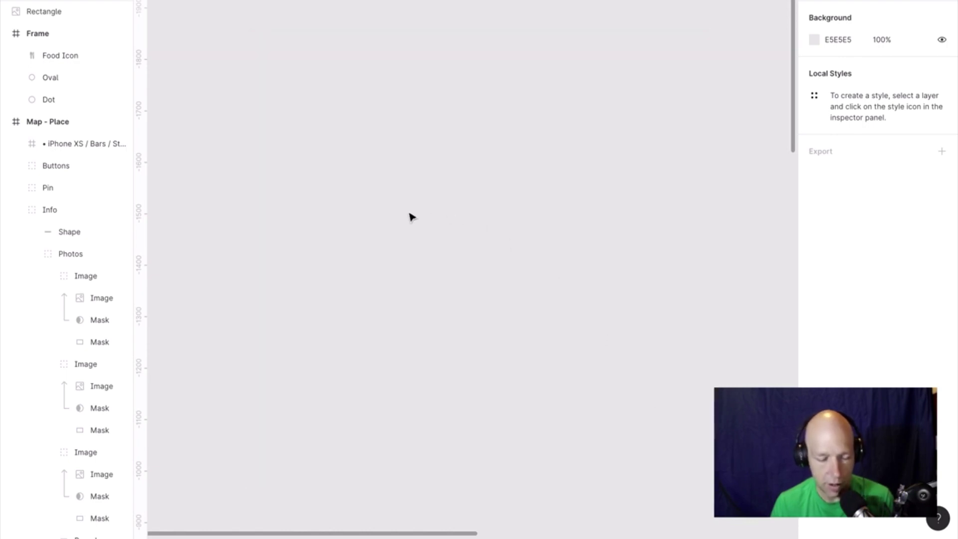
key(shift+1)
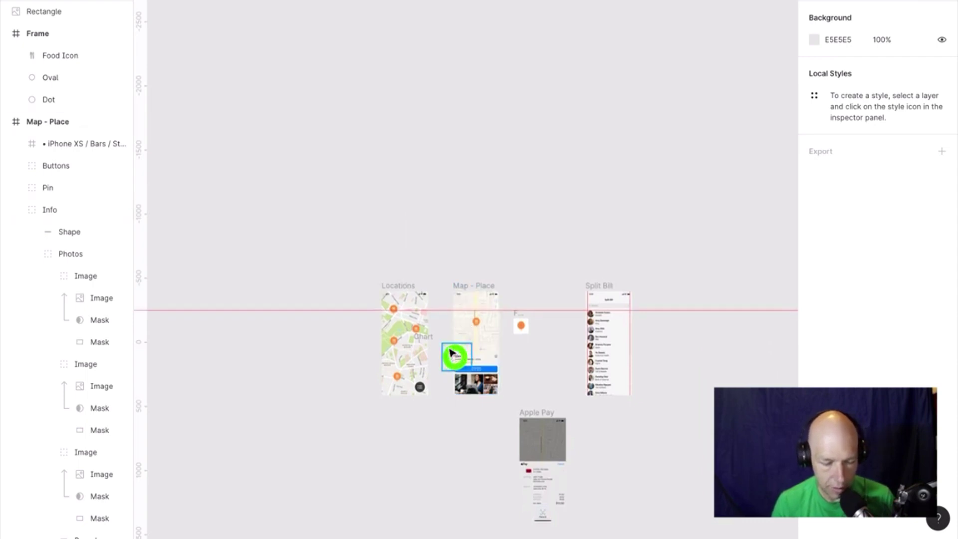
drag(452, 355, 413, 225)
click(455, 234)
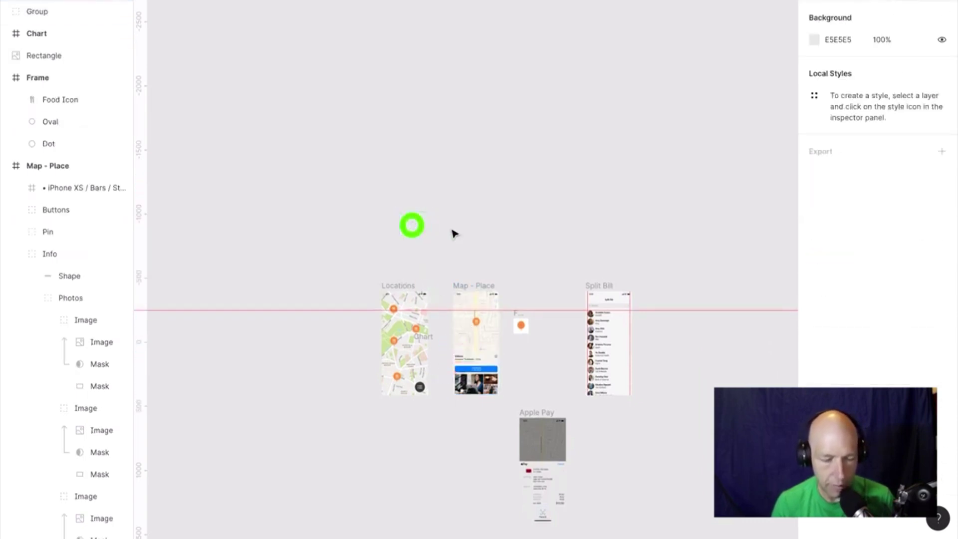
key(shift+2)
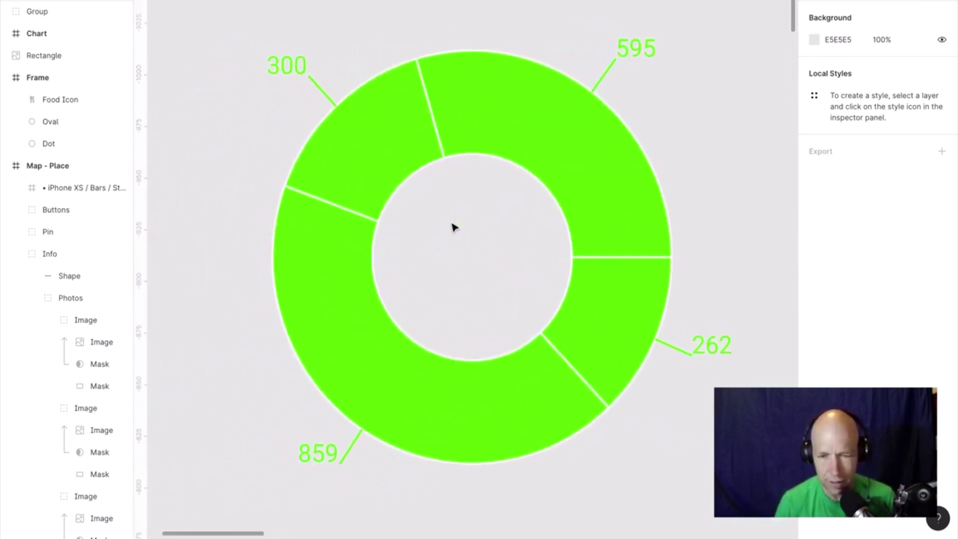
Recolour the whole donut group near-black (1D1D1D).
double_click(382, 149)
shift+click(472, 135)
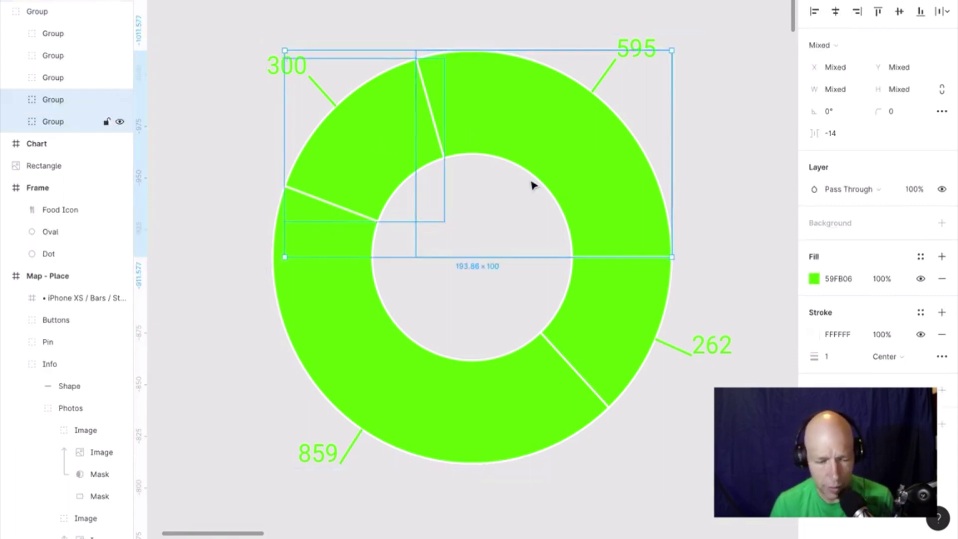
shift+click(603, 306)
shift+click(488, 387)
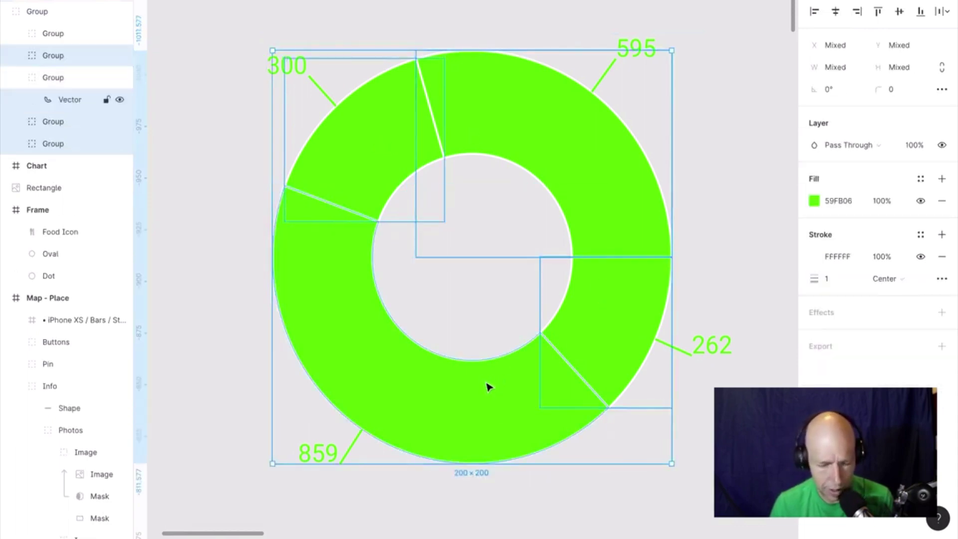
click(747, 245)
click(523, 394)
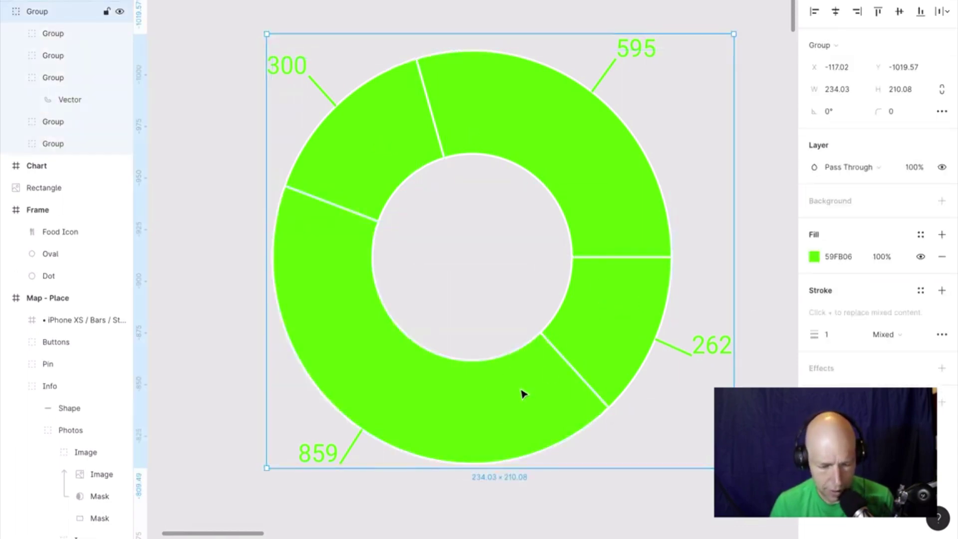
click(815, 257)
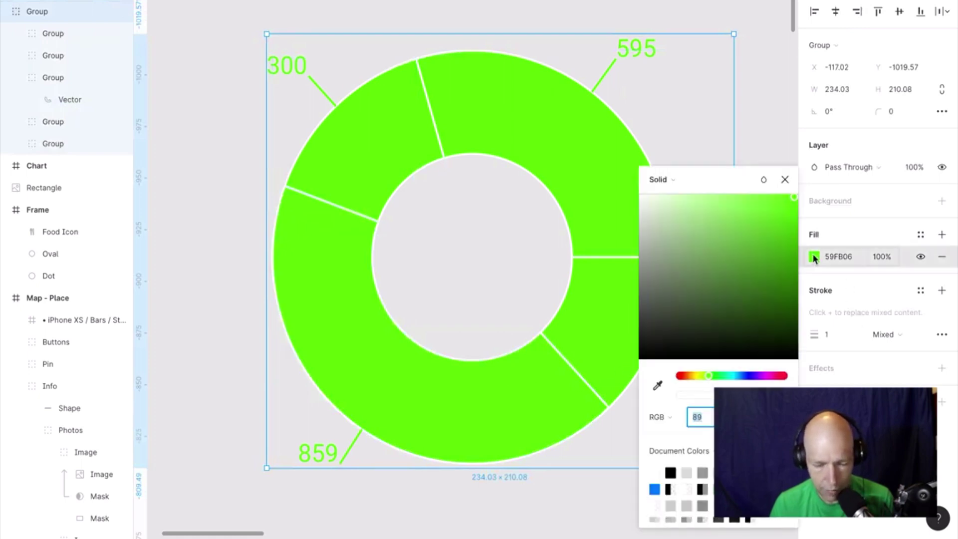
drag(663, 317, 639, 341)
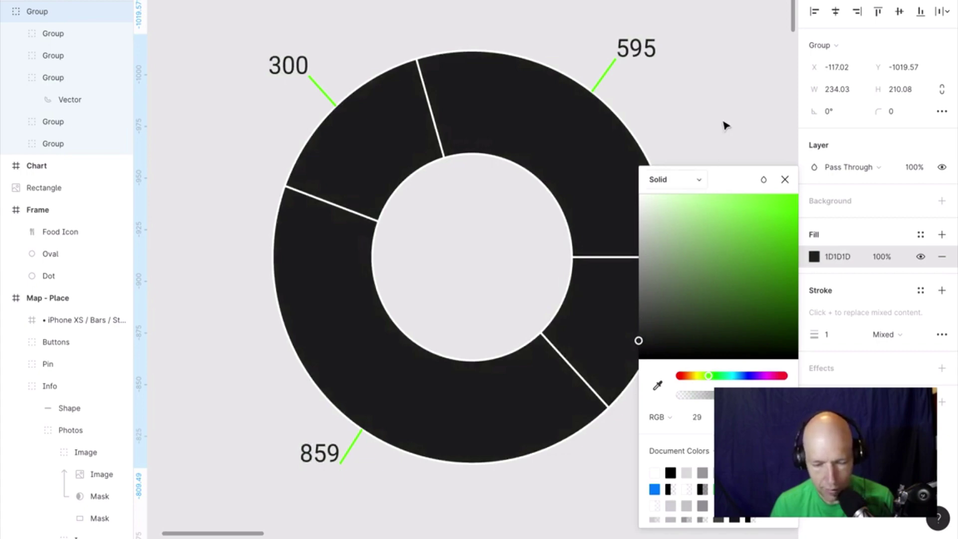
click(725, 126)
Give the top-right 595 segment a bright red fill.
click(582, 154)
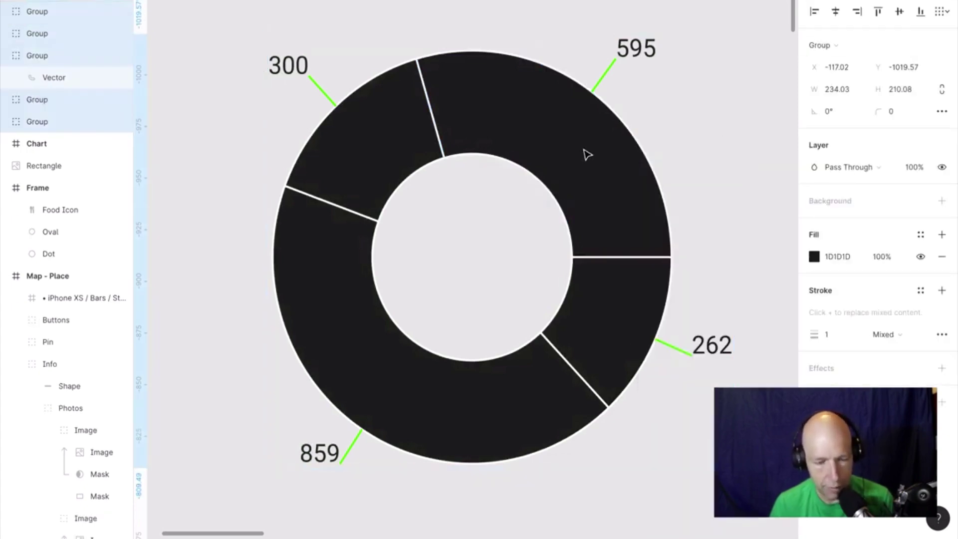
click(747, 58)
click(544, 166)
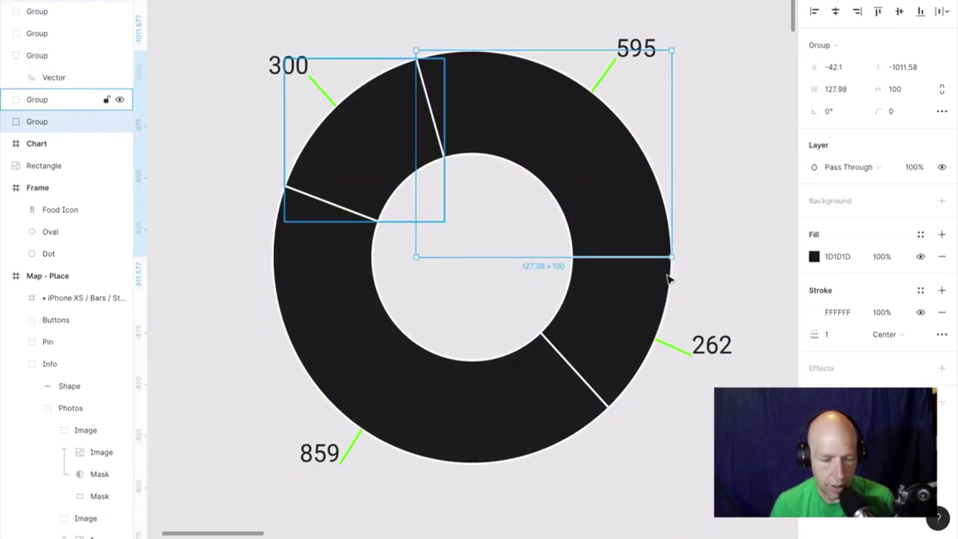
click(814, 257)
click(787, 241)
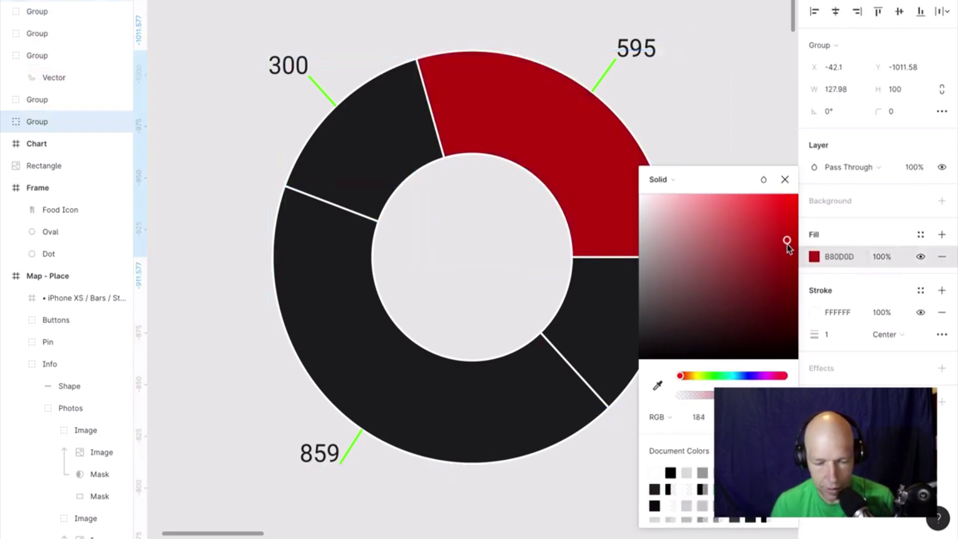
drag(787, 242, 802, 224)
click(780, 86)
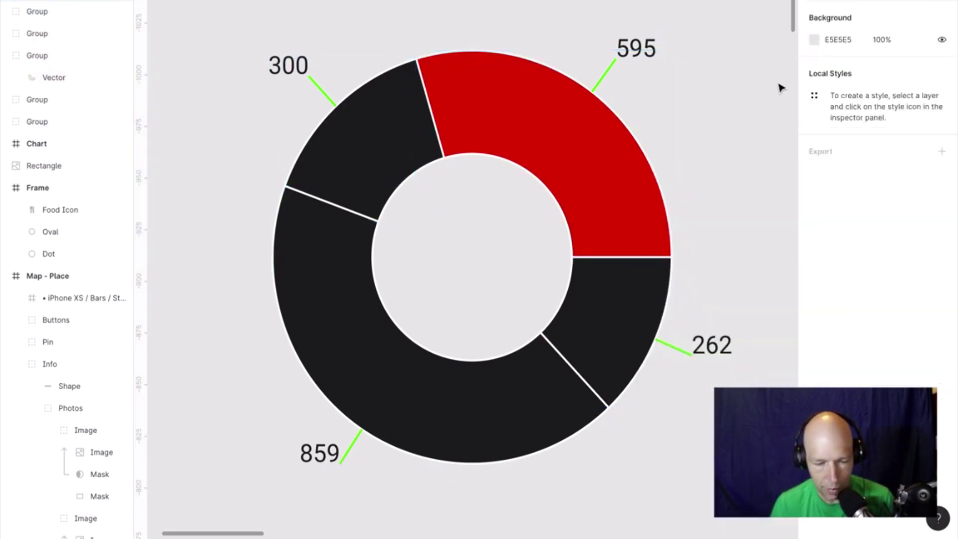
Ungroup the 595, 262, 300 and 859 value labels into text and line.
click(619, 83)
click(612, 82)
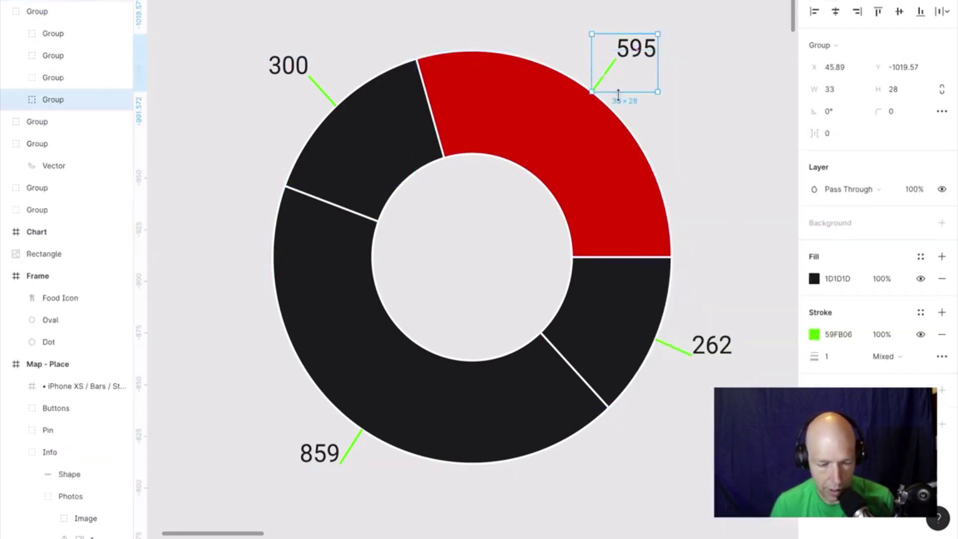
key(Return)
click(699, 347)
key(Return)
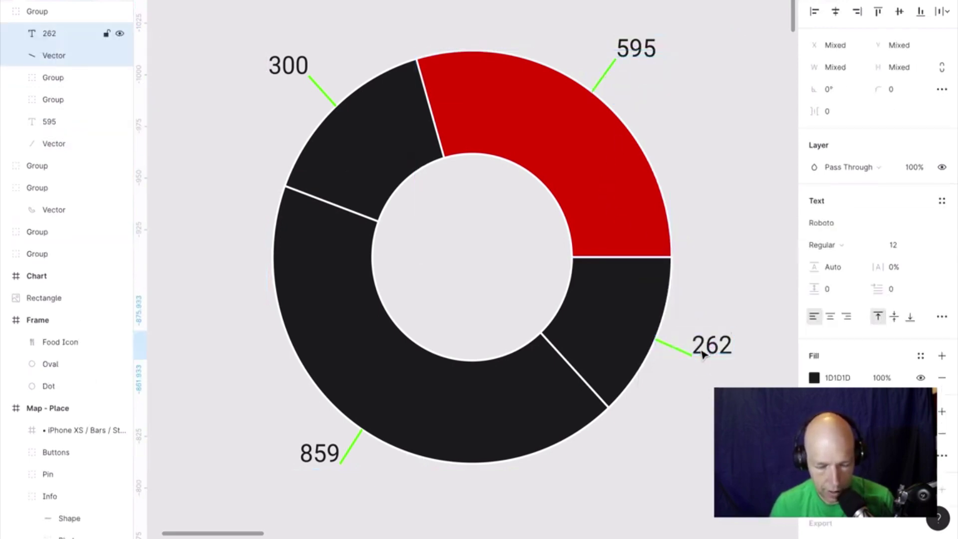
click(327, 95)
key(Return)
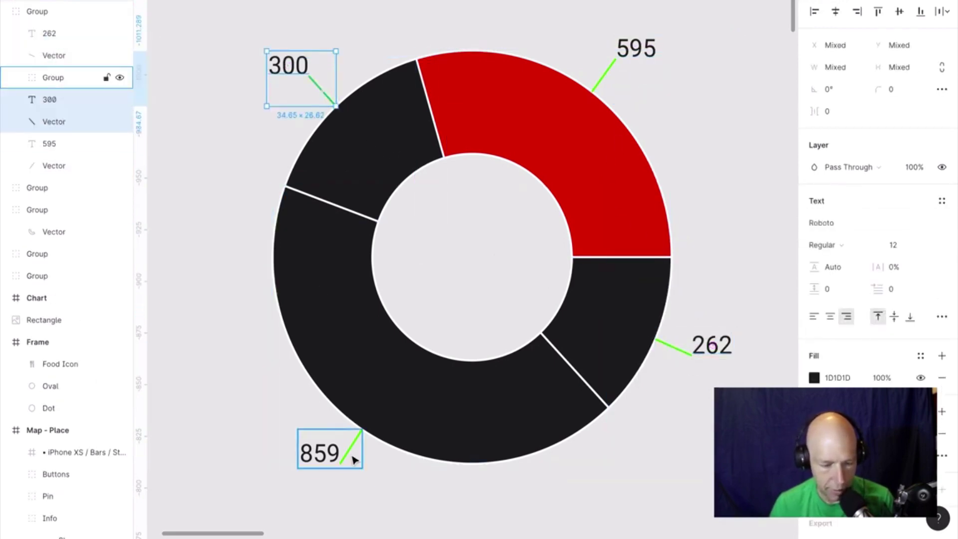
click(353, 456)
key(ctrl+shift+g)
key(Escape)
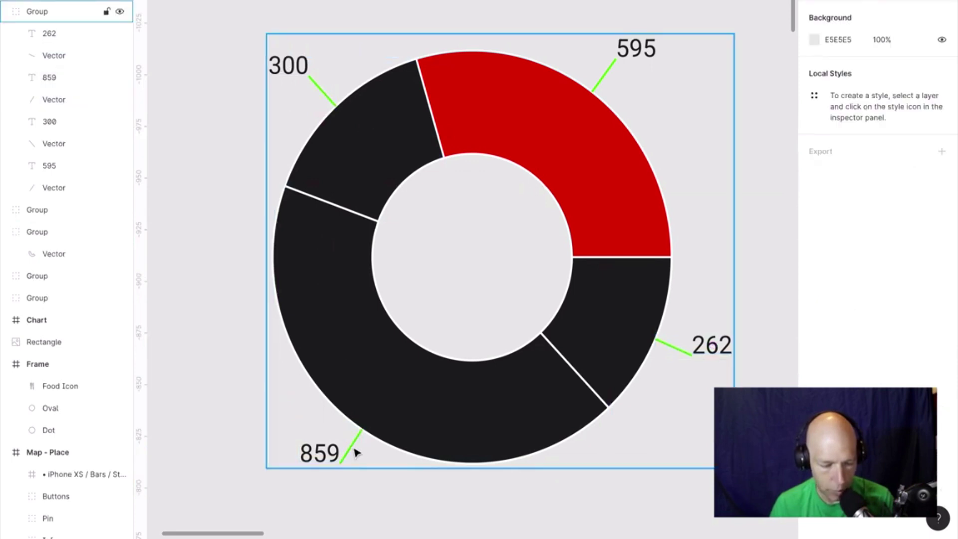
Select all four leader lines and set their stroke colour to black 000000.
click(353, 450)
double_click(353, 450)
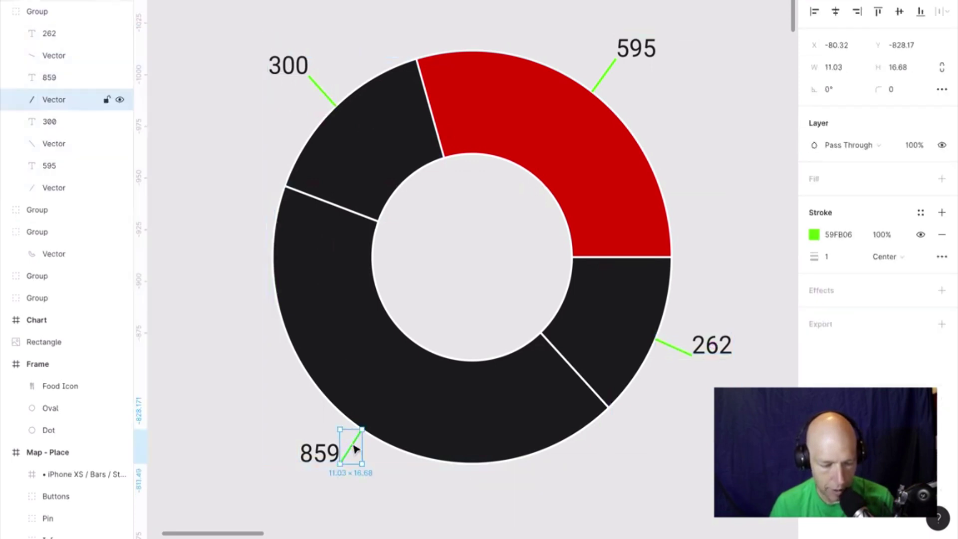
shift+click(81, 150)
shift+click(71, 187)
shift+click(77, 52)
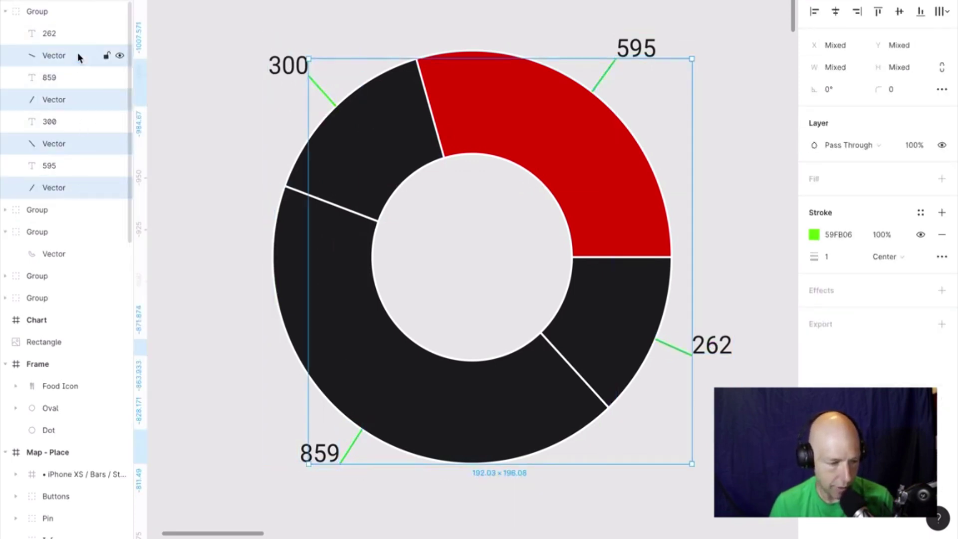
click(814, 235)
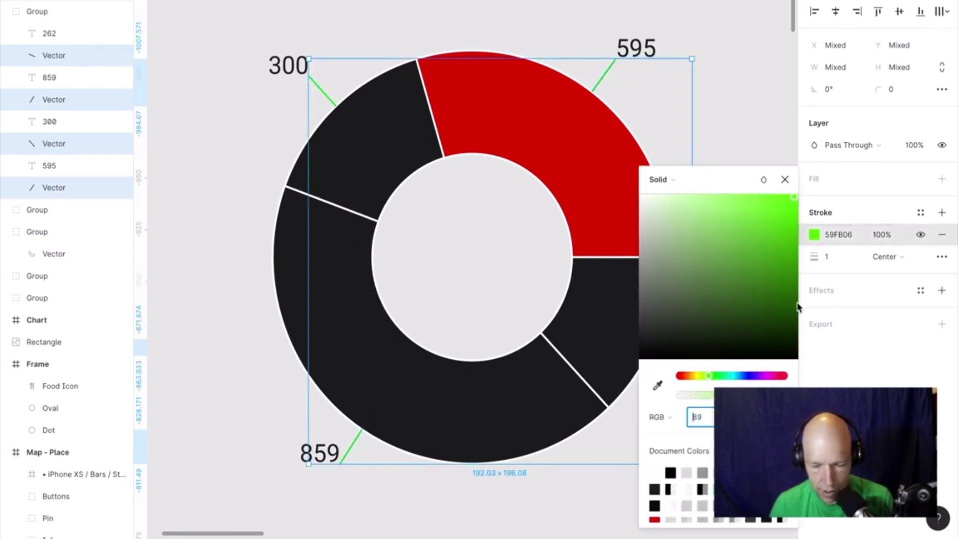
mouse_move(733, 329)
mouse_down()
mouse_move(664, 344)
mouse_move(631, 392)
mouse_up()
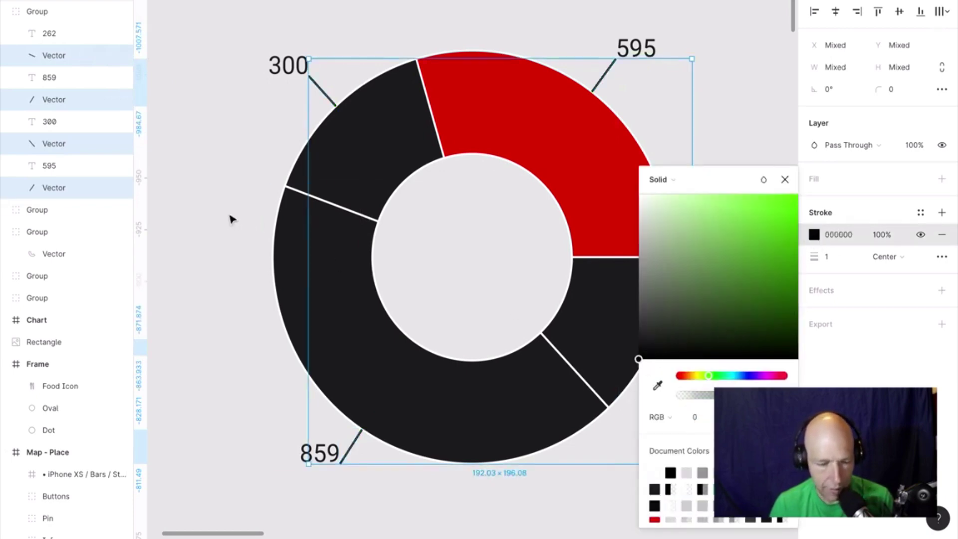
click(235, 218)
click(343, 193)
click(327, 254)
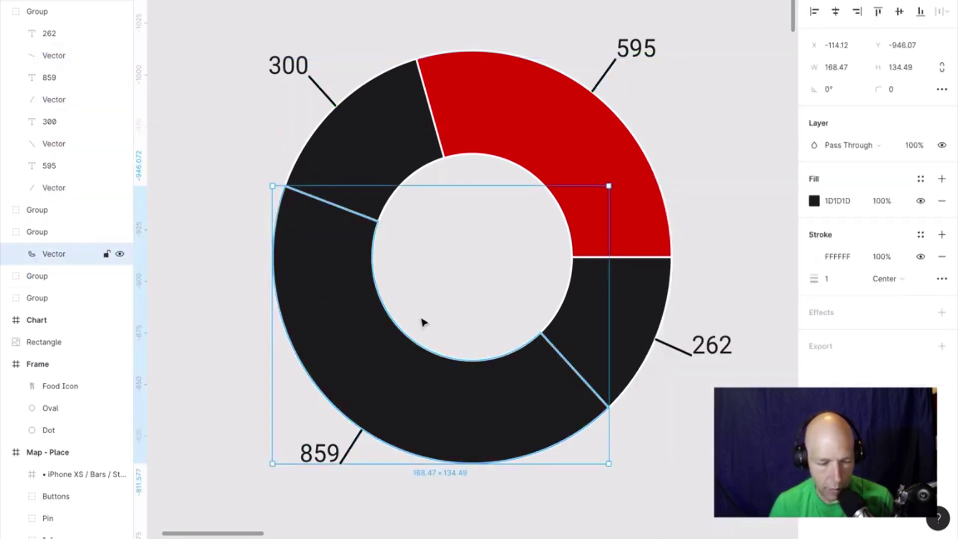
Select all four doughnut segments: 595, 262, 859 and 300.
click(589, 342)
click(580, 164)
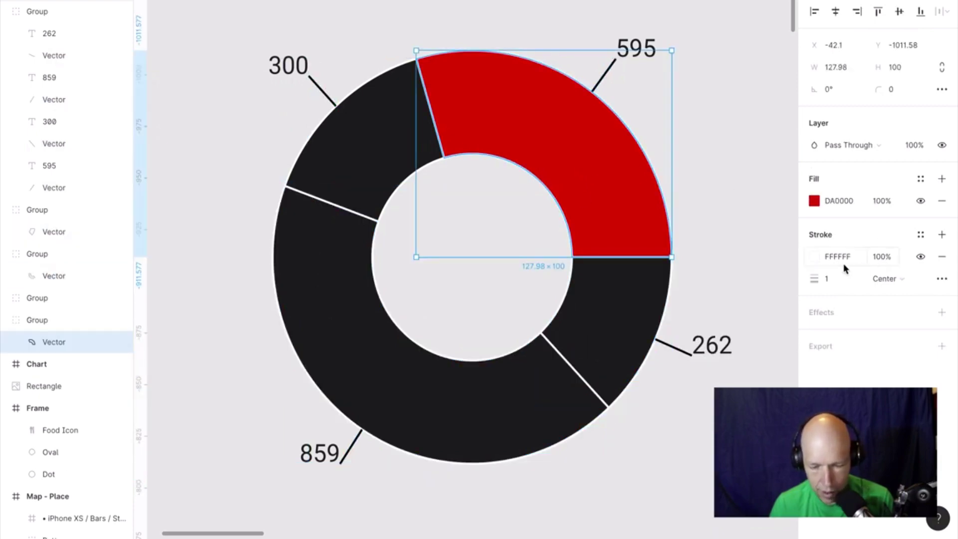
key(Up)
key(Up)
key(Up)
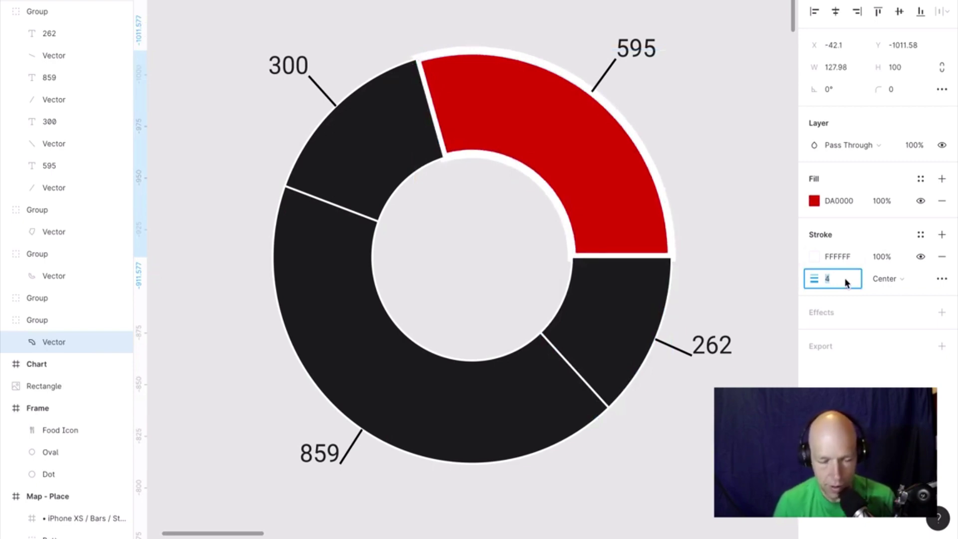
shift+click(584, 328)
shift+click(435, 391)
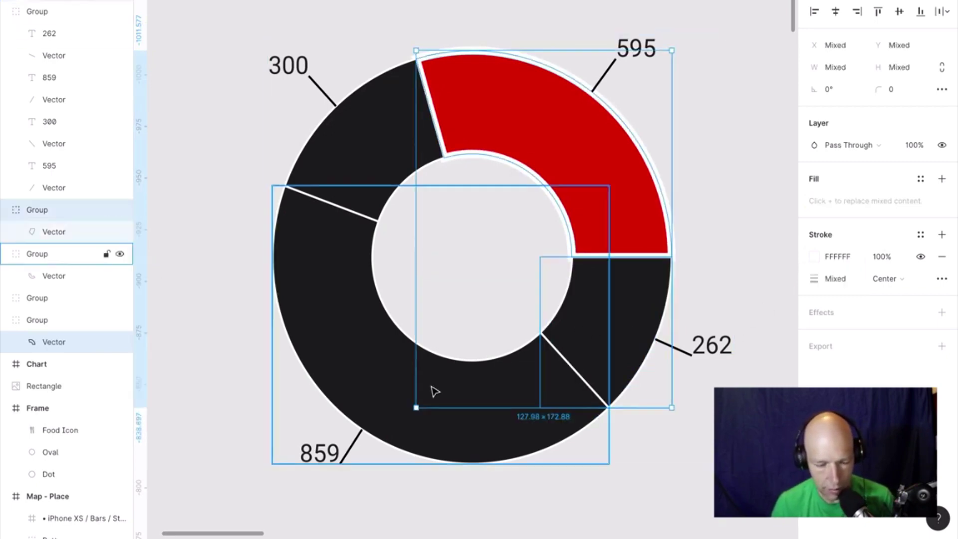
shift+click(332, 216)
shift+click(349, 184)
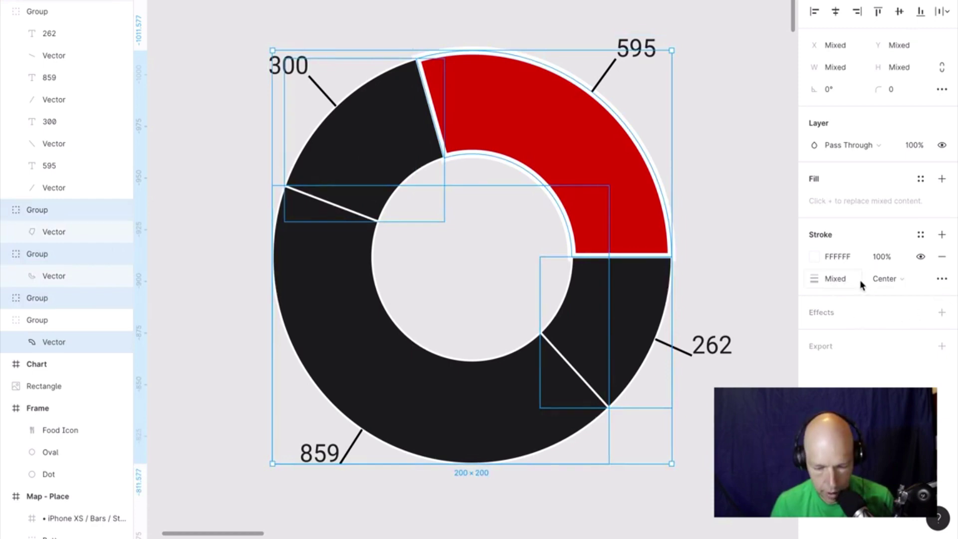
Set the segments' shared stroke weight to 4, then remove the white stroke entirely.
click(846, 282)
text(4)
key(Return)
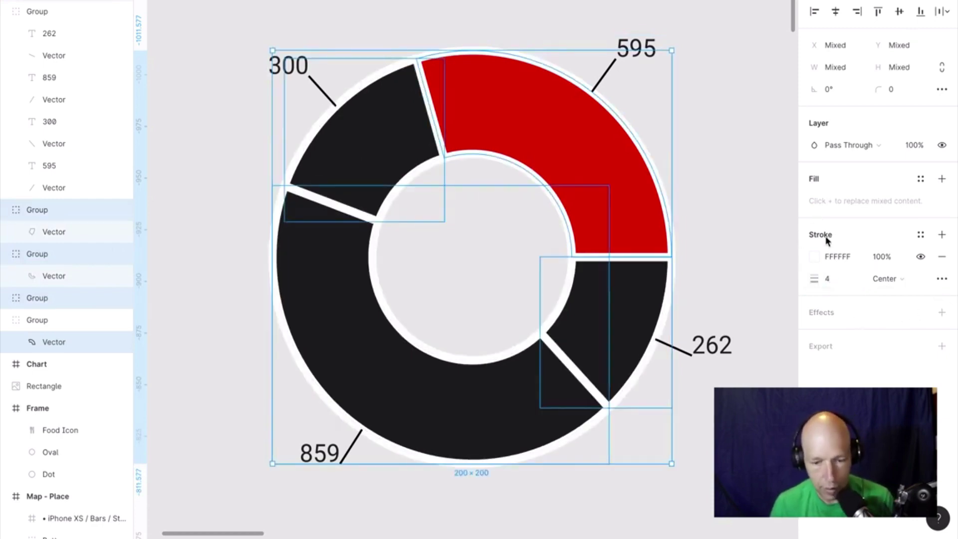
click(942, 256)
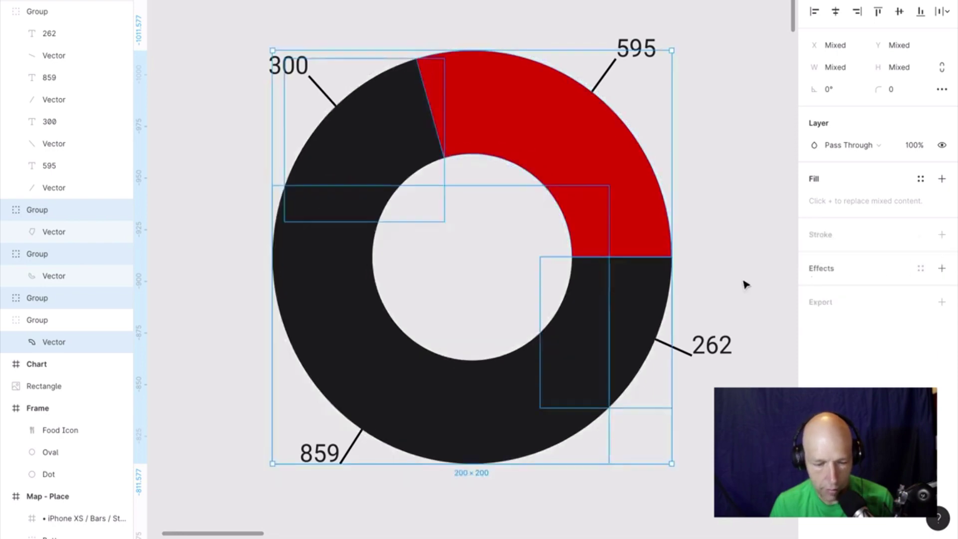
click(705, 242)
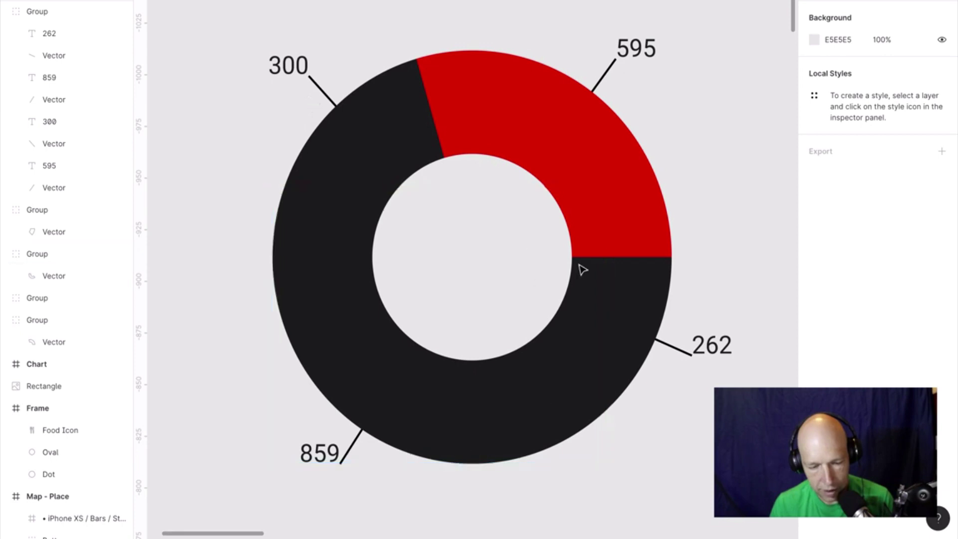
Delete the 262 label and its leader line.
click(727, 361)
click(727, 355)
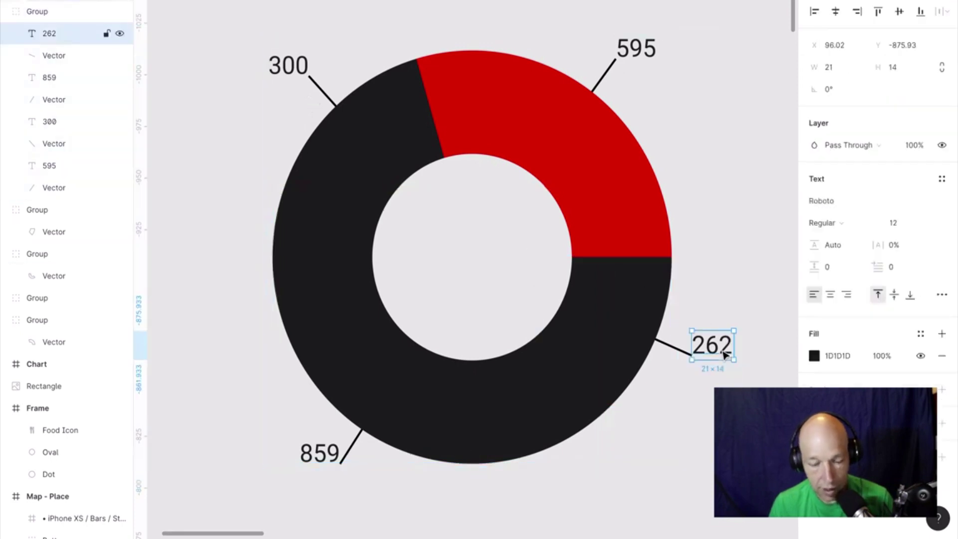
key(Delete)
click(681, 353)
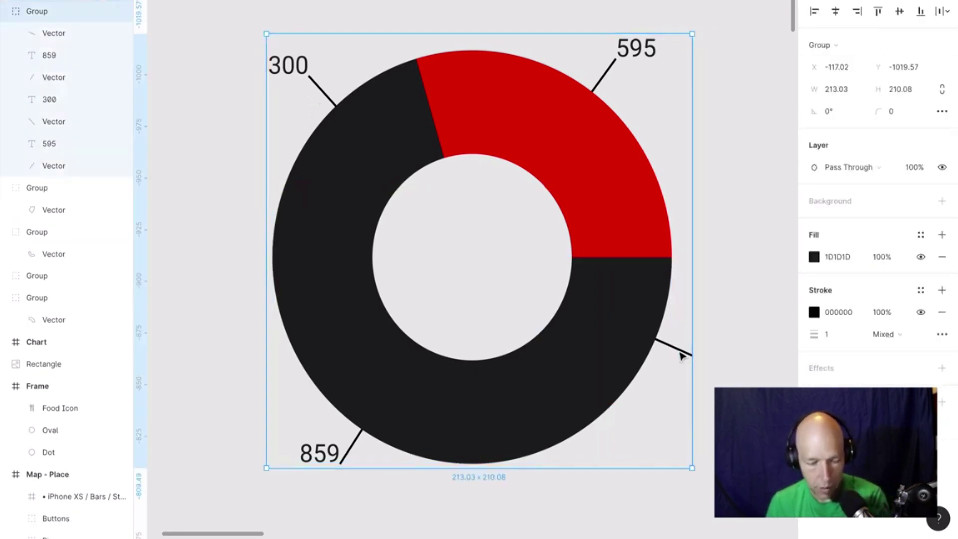
click(682, 353)
key(Delete)
Delete the 300 label and its top-left leader line.
click(294, 74)
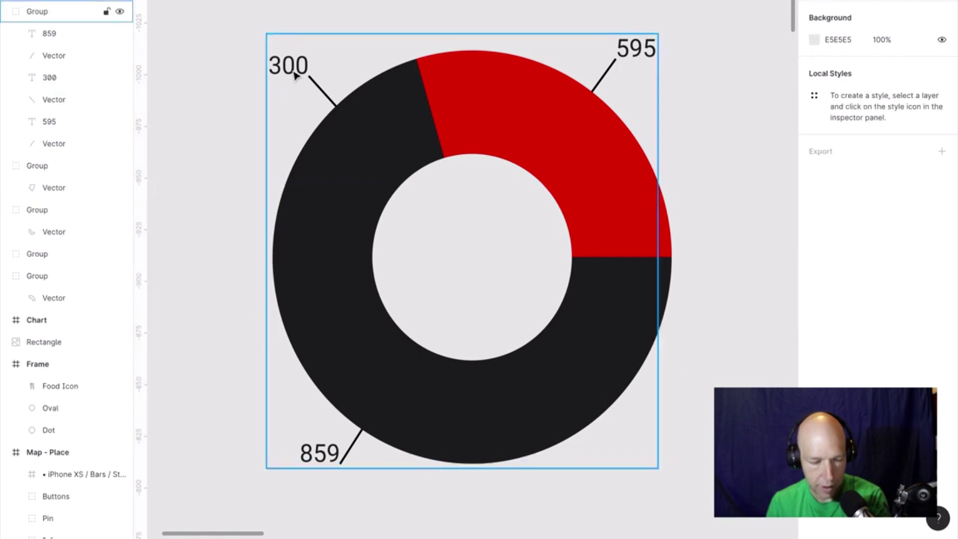
click(295, 74)
key(Delete)
click(319, 93)
click(320, 93)
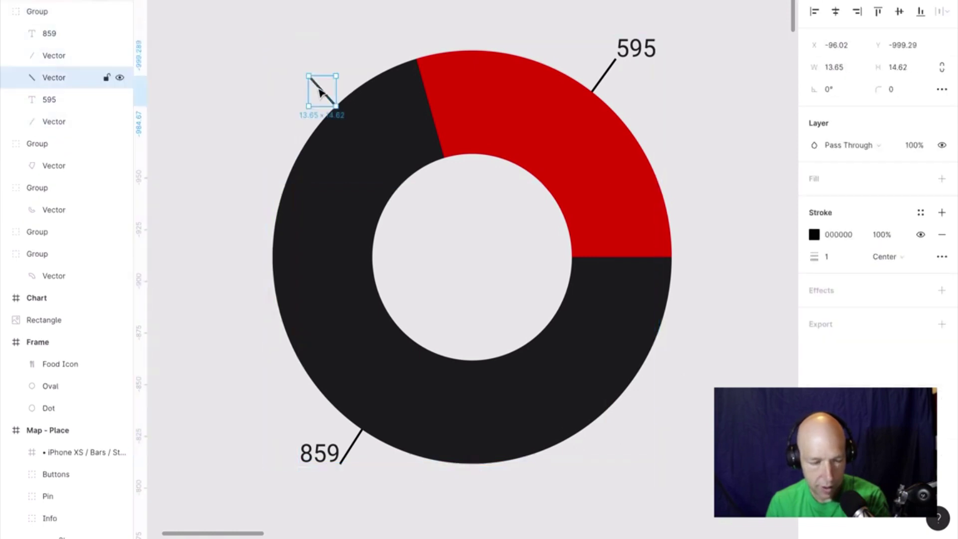
key(Delete)
Shift the 859 label slightly down and to the left.
click(323, 457)
click(324, 458)
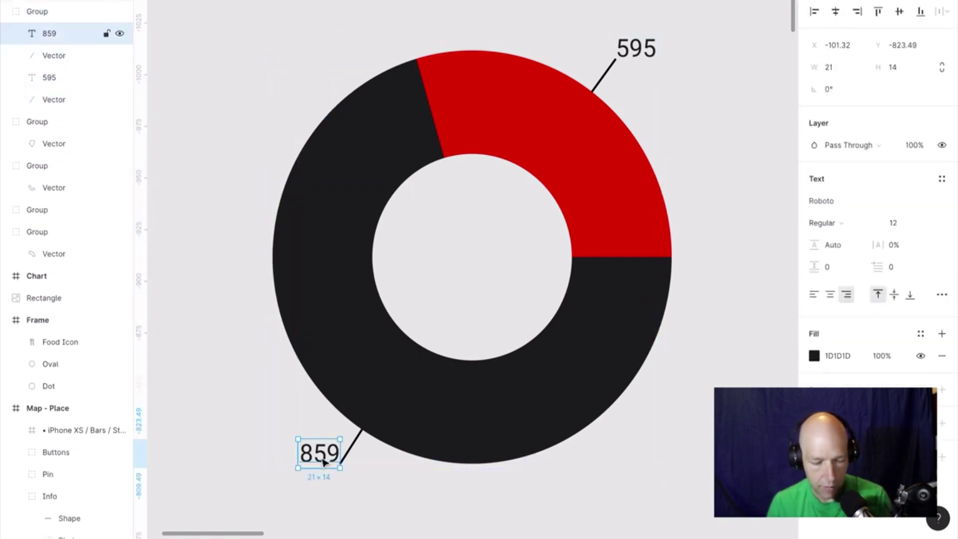
drag(324, 458, 316, 472)
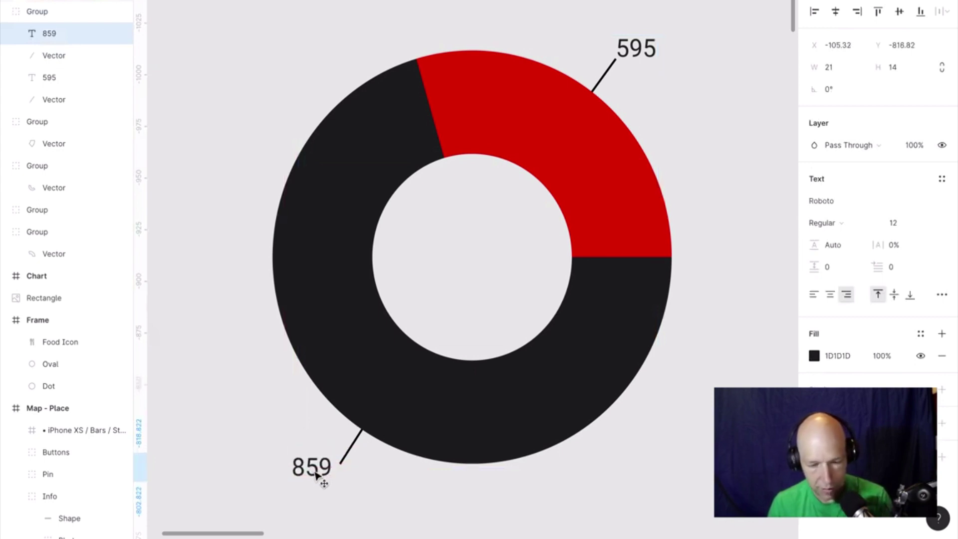
click(720, 117)
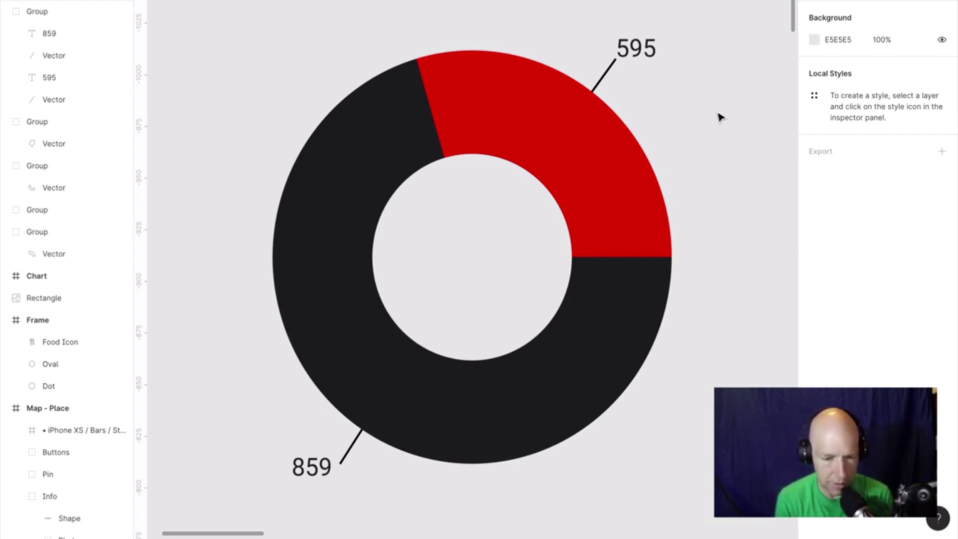
Launch the Charts plugin from the canvas context menu's Plugins submenu.
scroll(720, 117, down, 10)
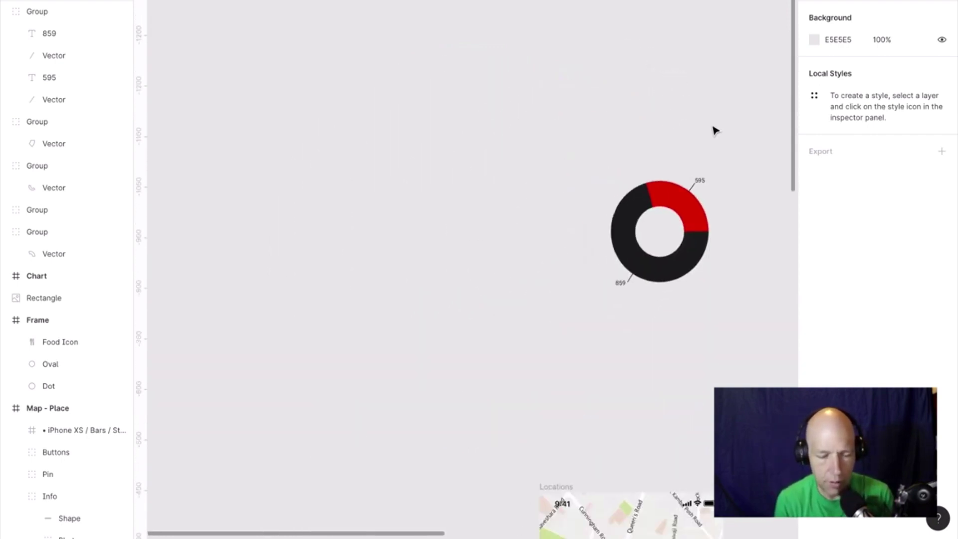
scroll(716, 131, right, 5)
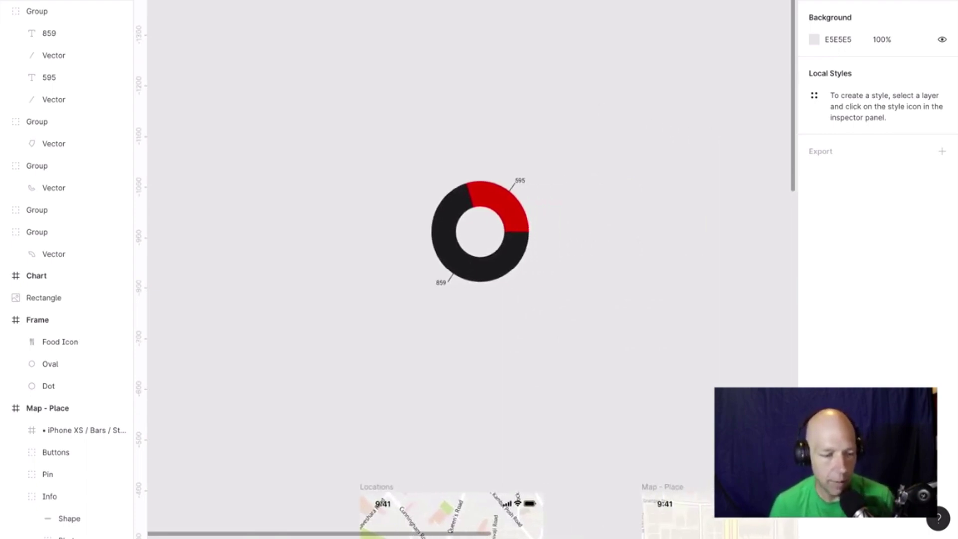
key(Escape)
right_click(295, 104)
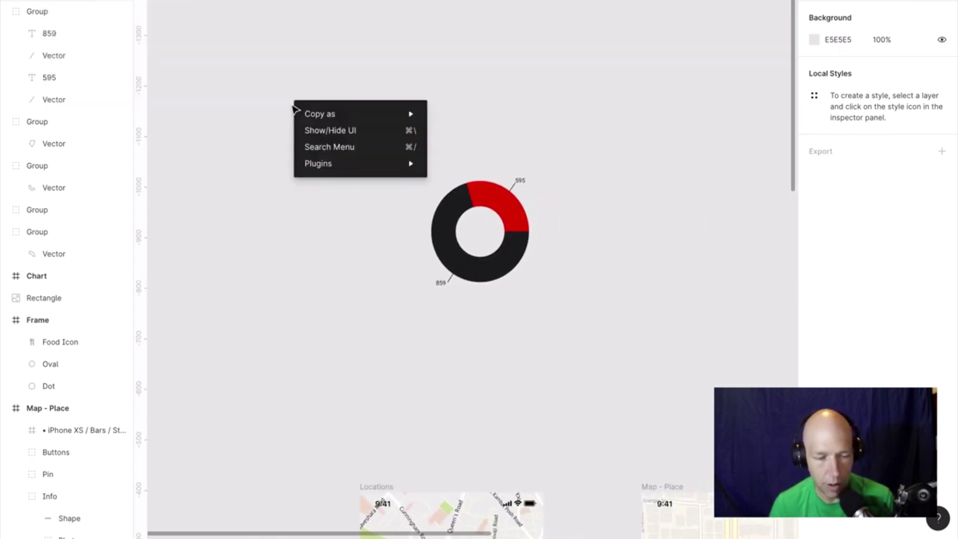
mouse_move(376, 169)
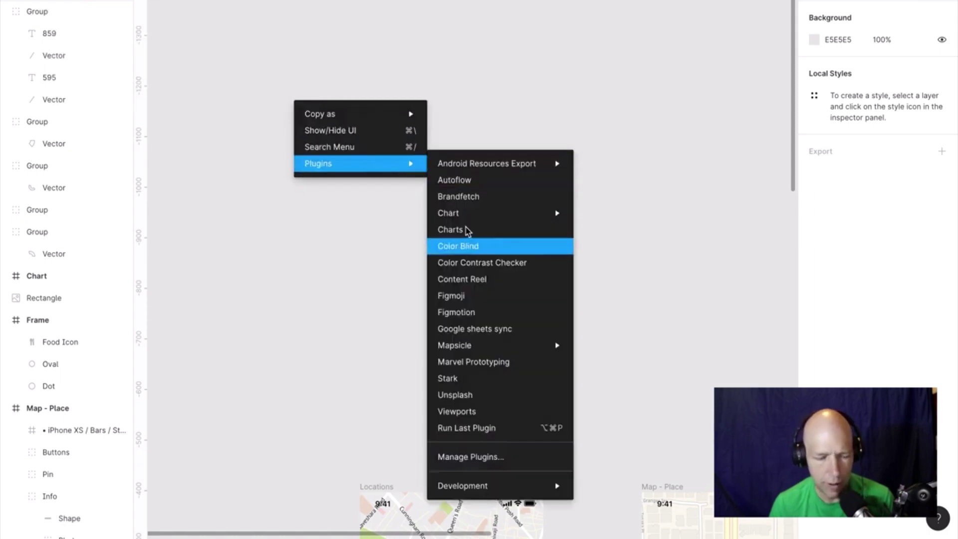
click(468, 230)
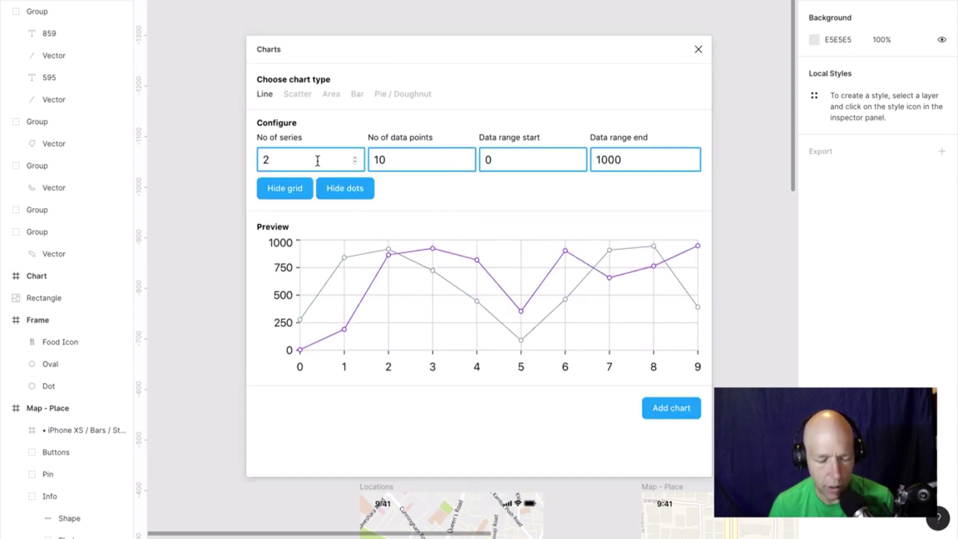
Preview series counts and chart types, and set the data range to 400–800.
click(356, 158)
click(356, 159)
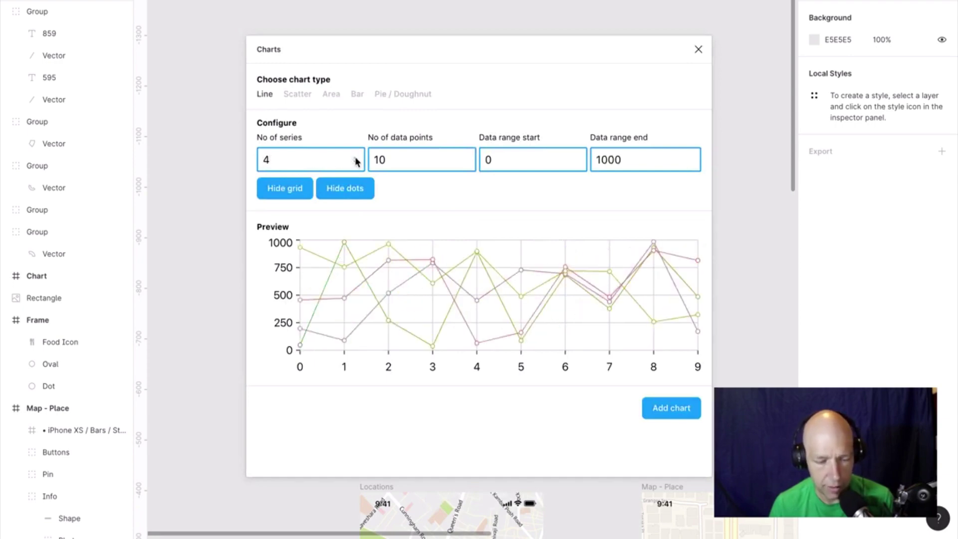
click(305, 95)
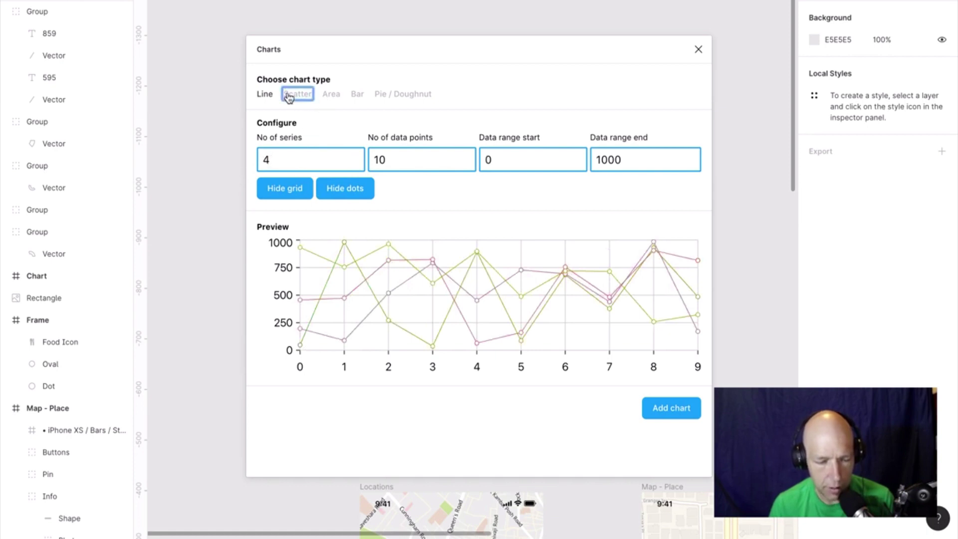
click(332, 94)
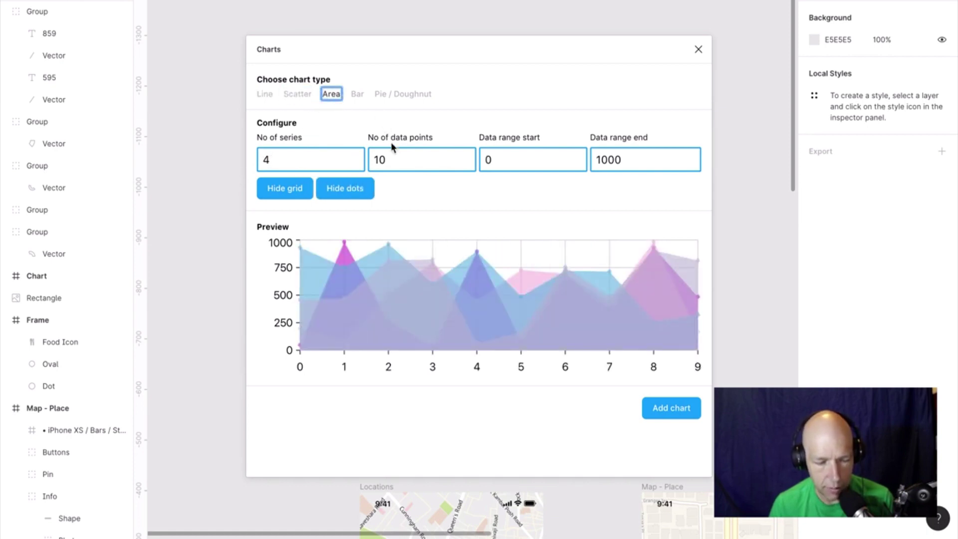
click(579, 165)
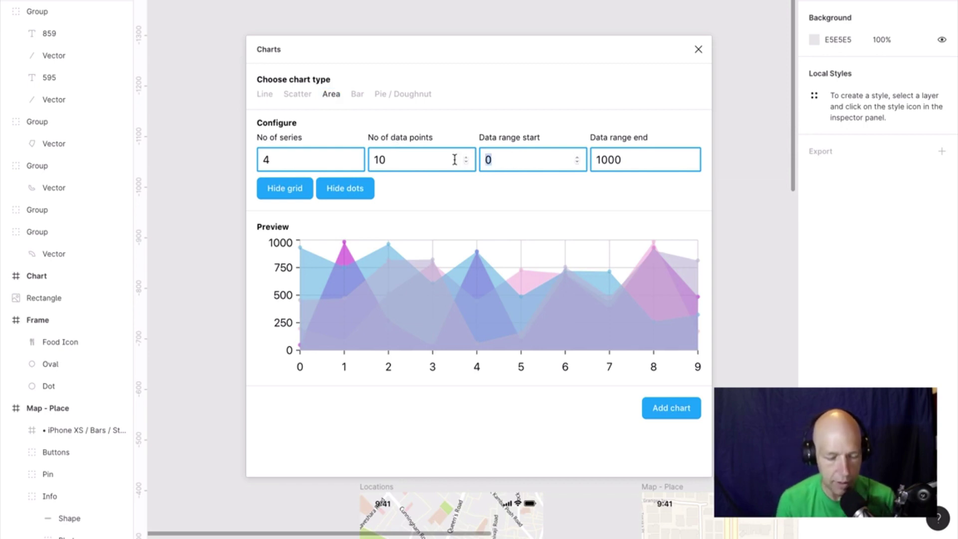
text(400)
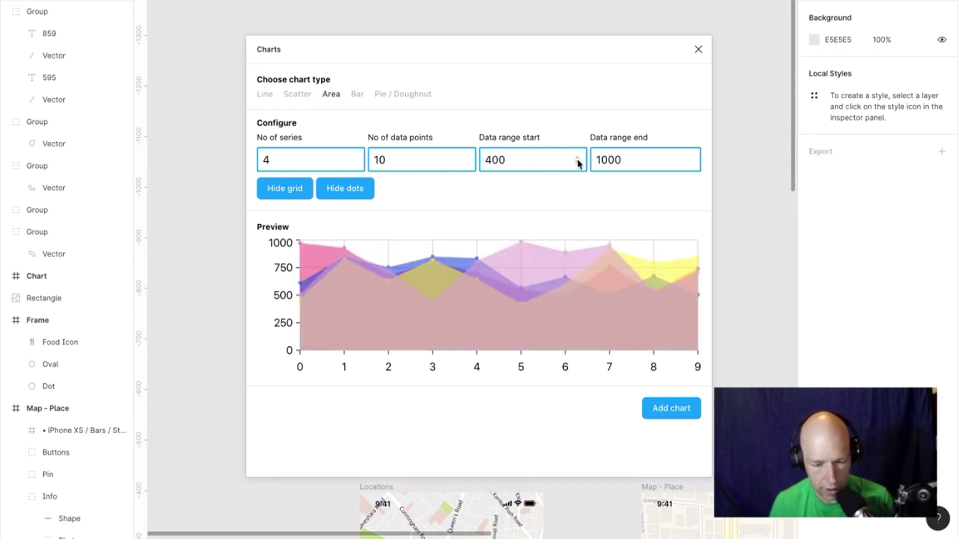
click(597, 160)
double_click(617, 159)
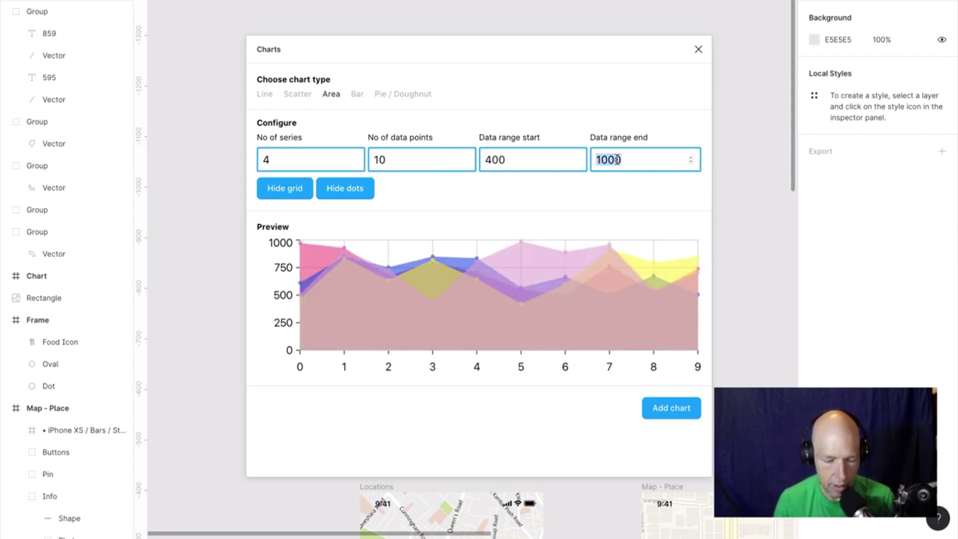
text(800)
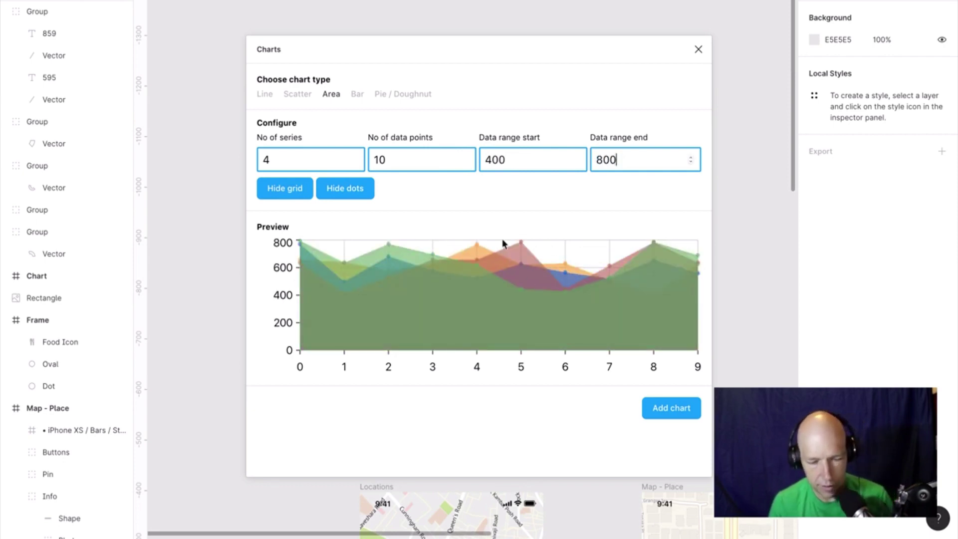
Insert a Line chart with 3 series and gridlines hidden.
click(298, 195)
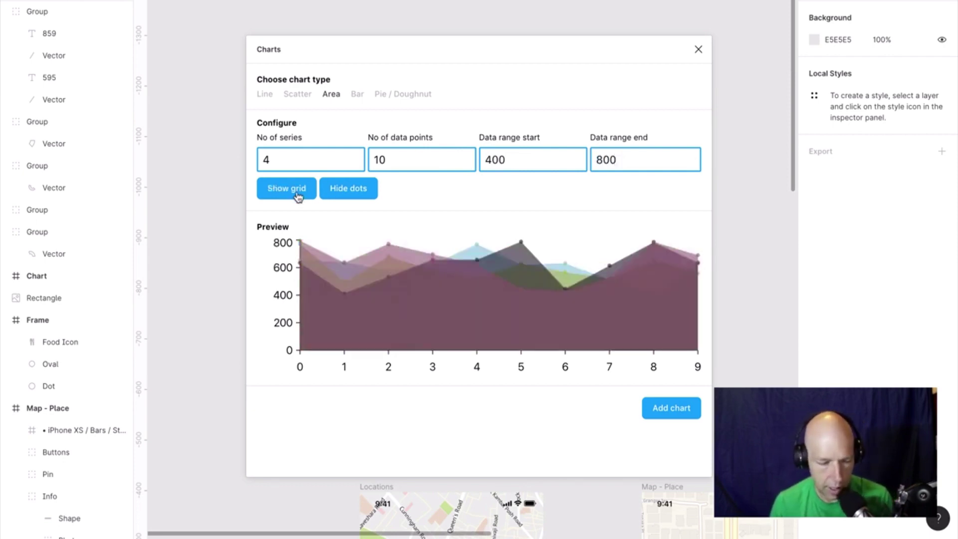
click(336, 196)
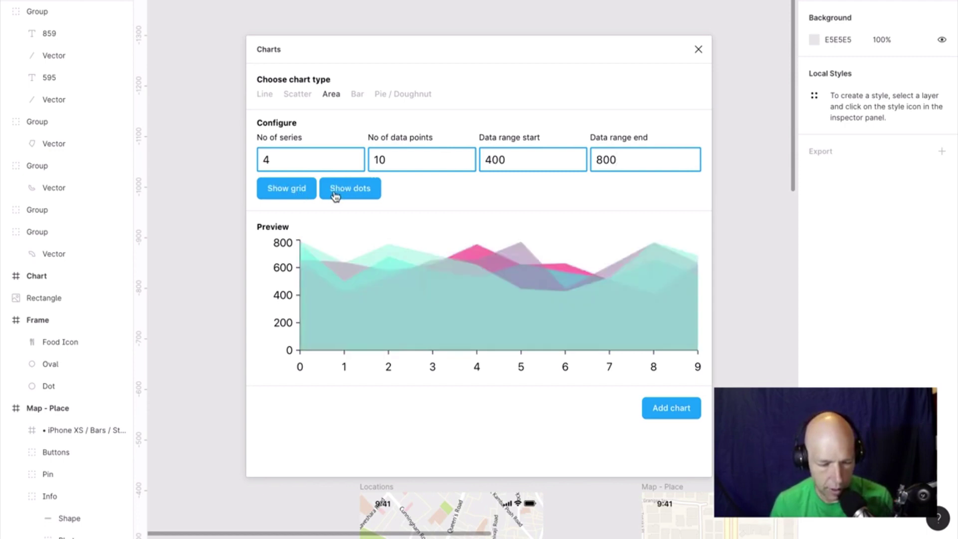
click(336, 197)
click(286, 194)
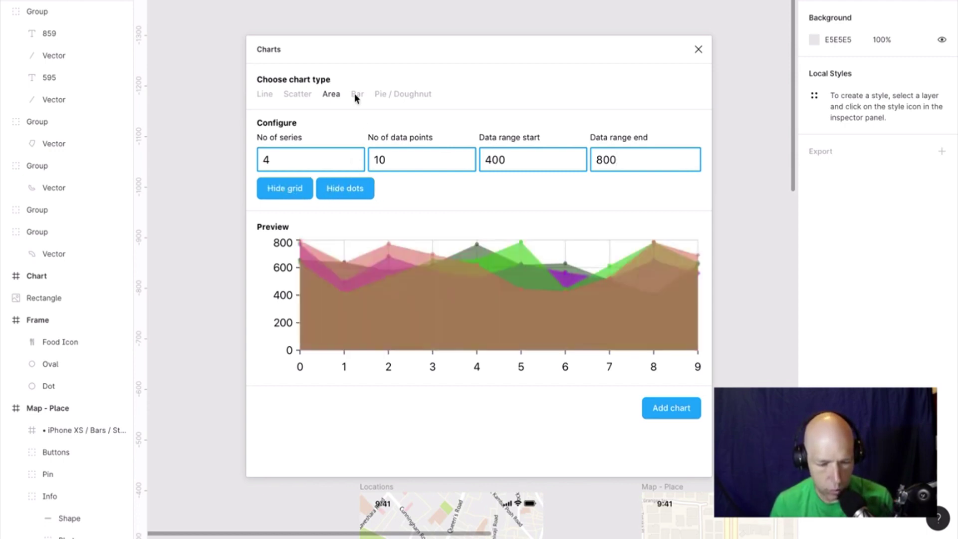
click(301, 97)
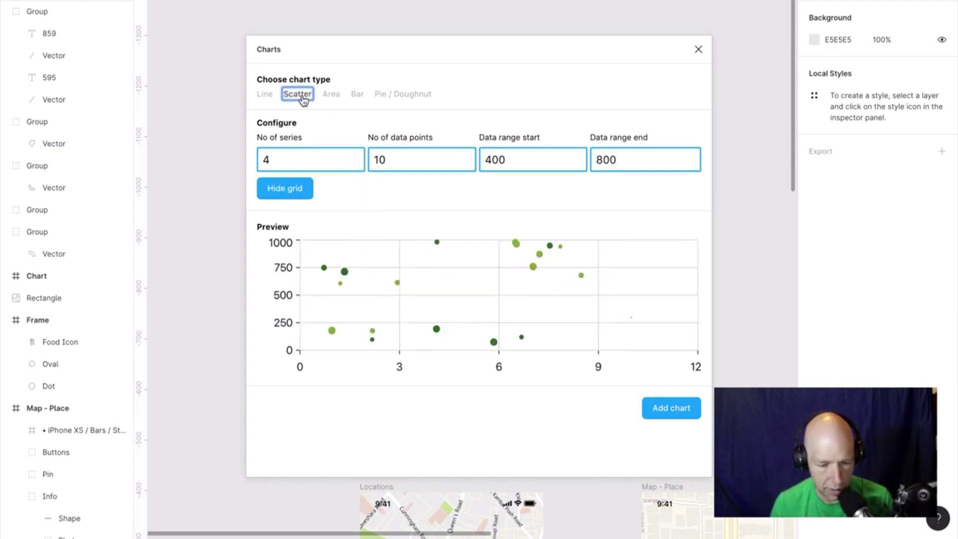
click(264, 95)
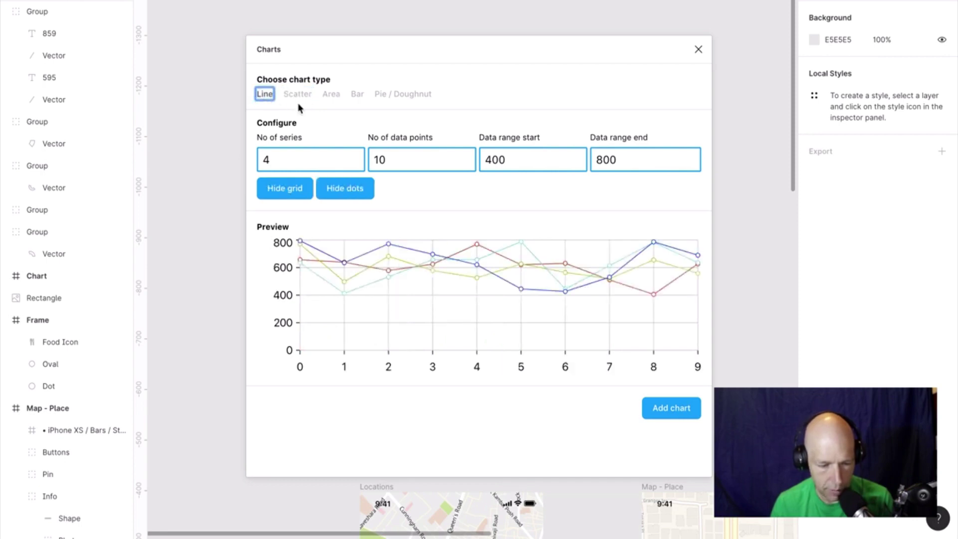
click(298, 162)
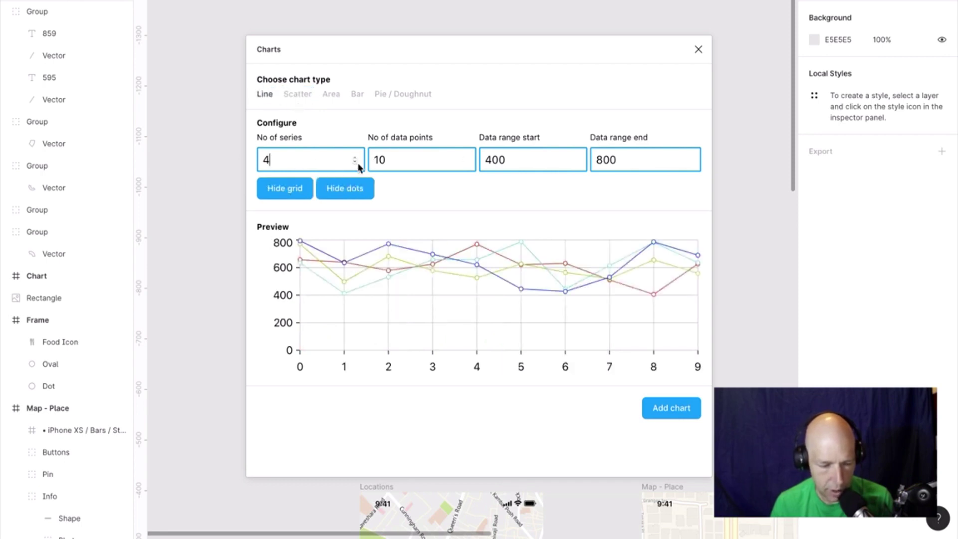
click(355, 163)
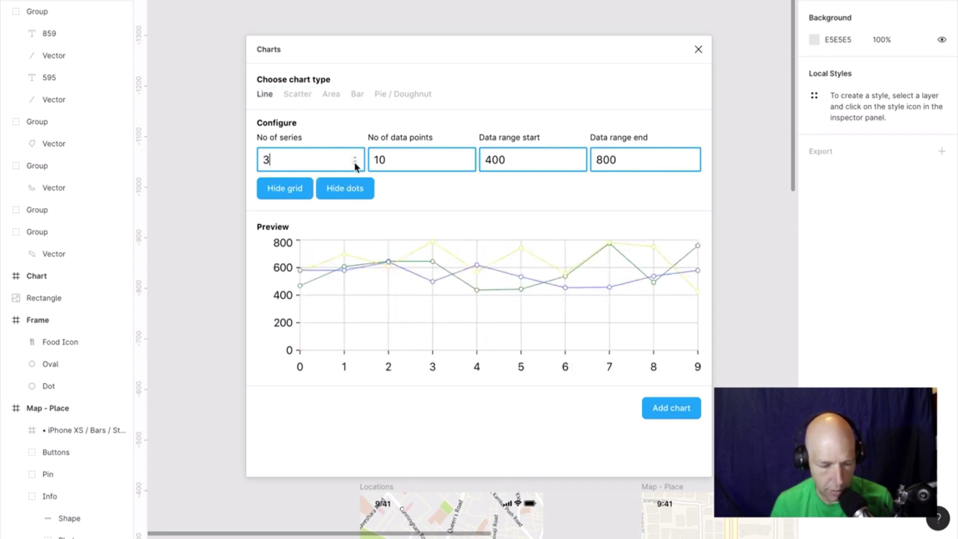
click(293, 193)
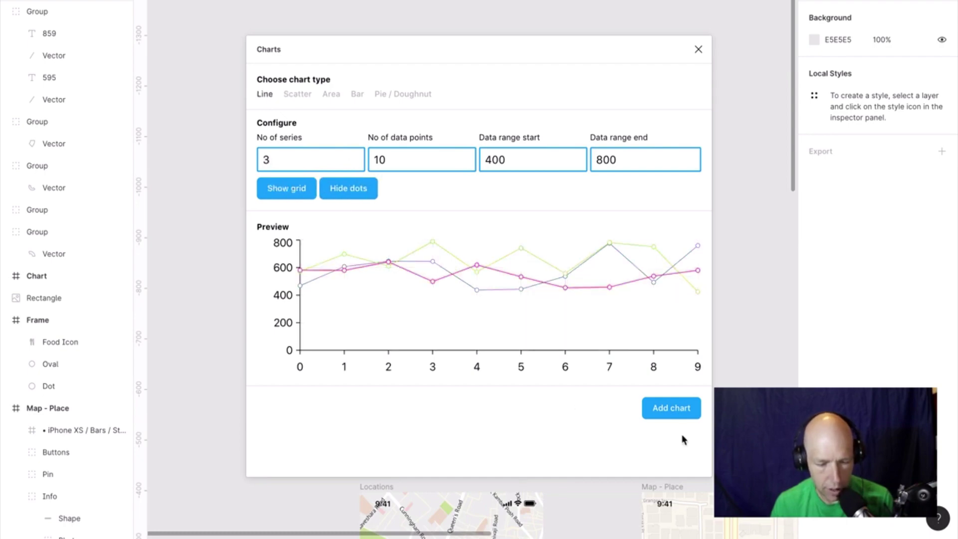
click(682, 412)
Move the Chart layer out of the map screens to the top level.
scroll(591, 439, down, 10)
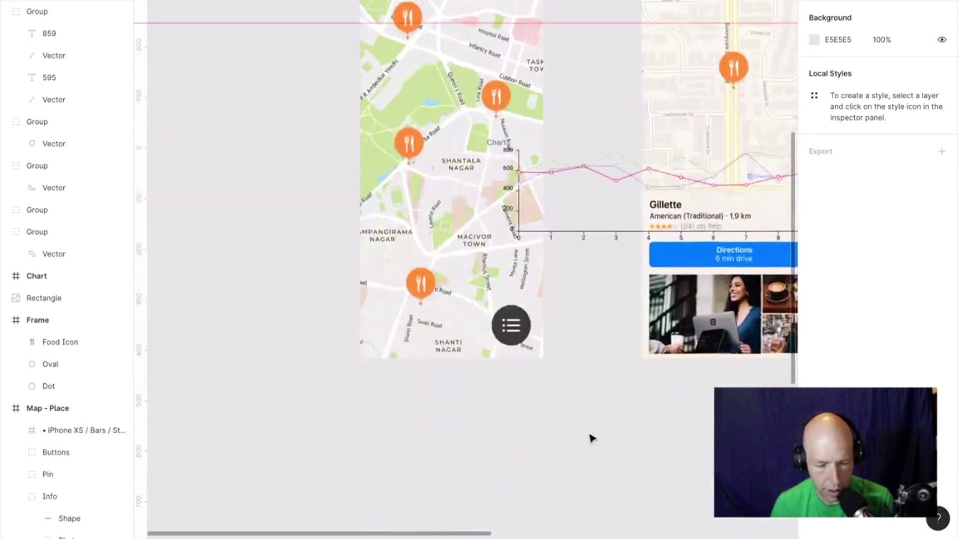
drag(597, 218, 242, 92)
key(Escape)
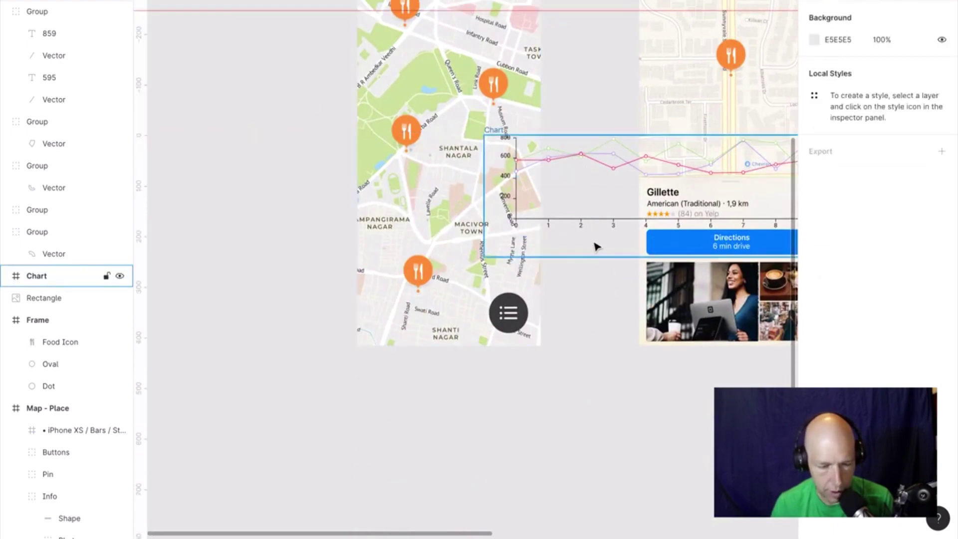
click(42, 278)
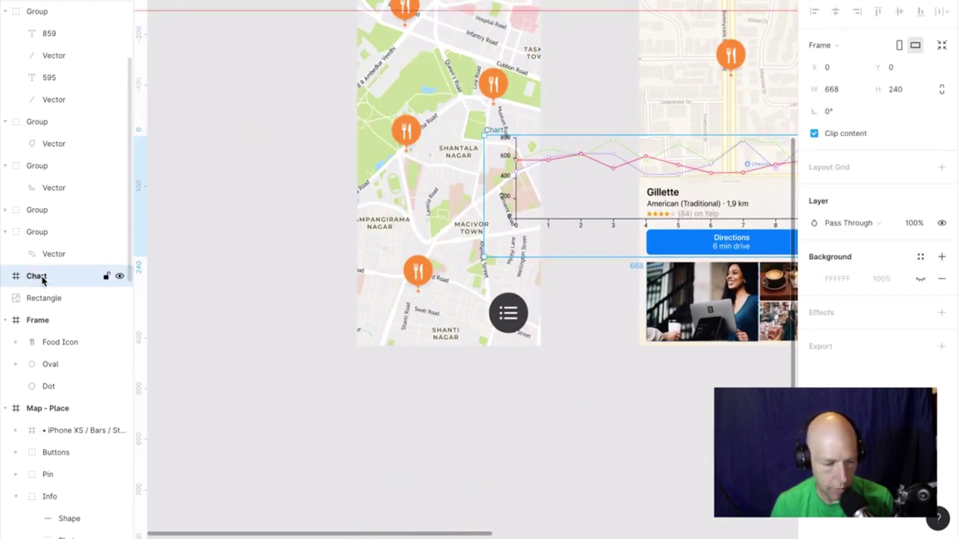
drag(43, 280, 578, 396)
key(shift+1)
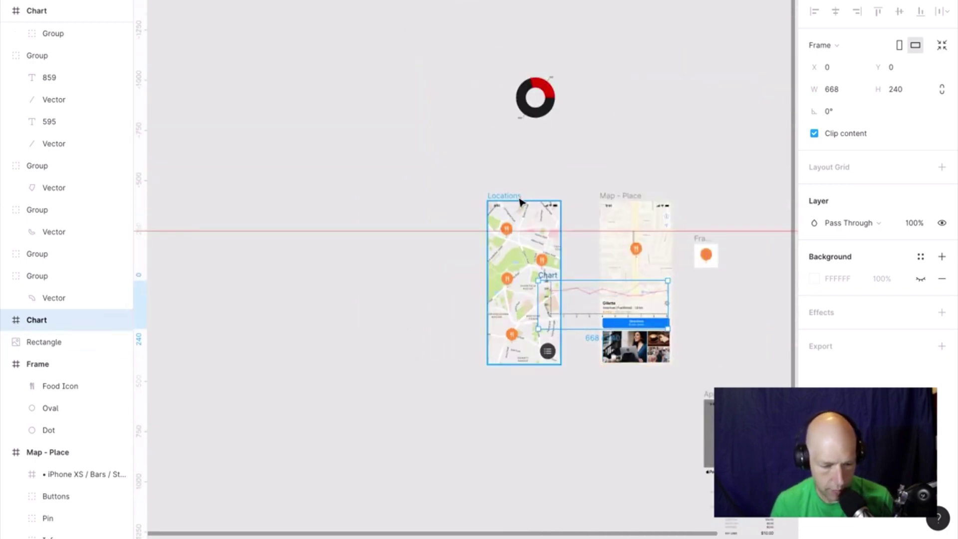
Move Map - Place left of Locations and delete the leftover photo rectangle.
drag(520, 202, 402, 200)
click(634, 197)
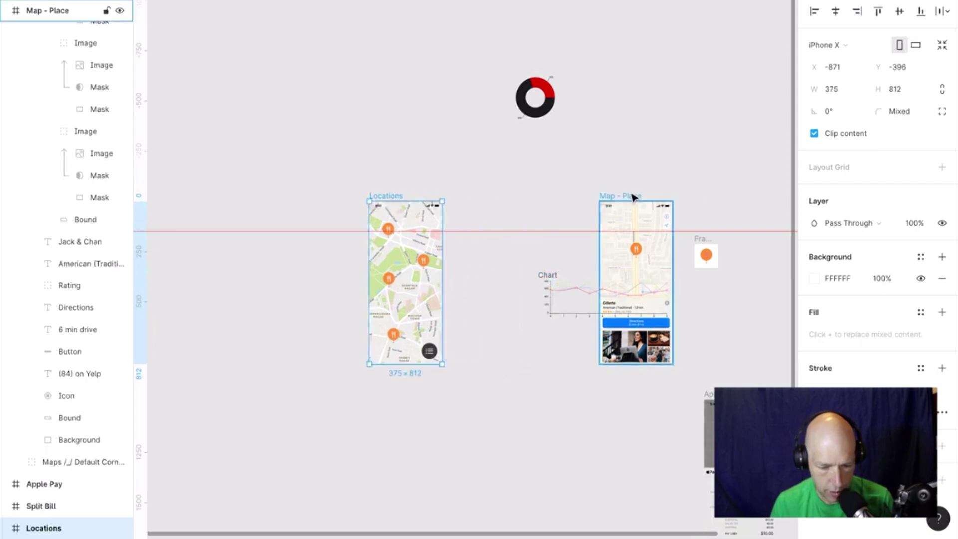
drag(634, 197, 261, 204)
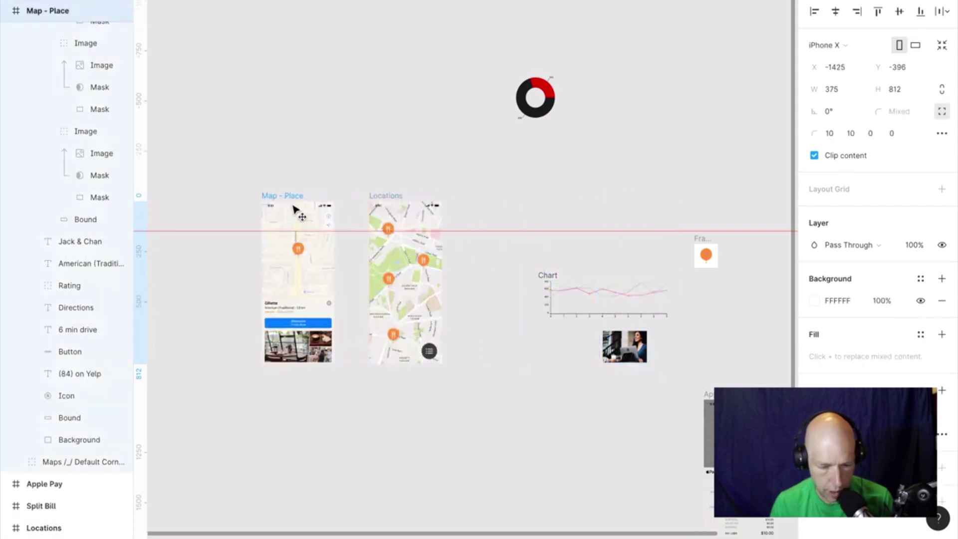
click(628, 346)
key(Delete)
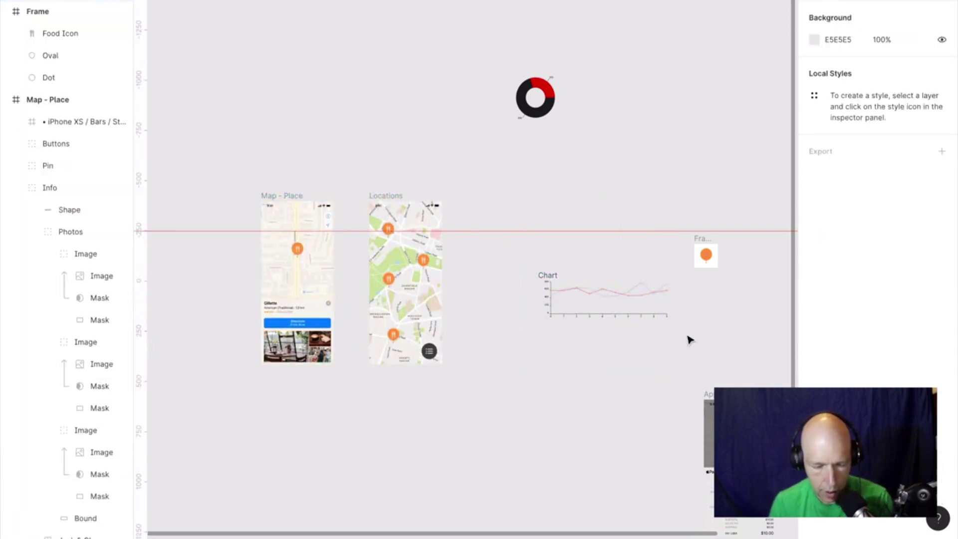
Place the Chart frame up beside the donut chart.
drag(548, 275, 601, 84)
scroll(603, 83, up, 5)
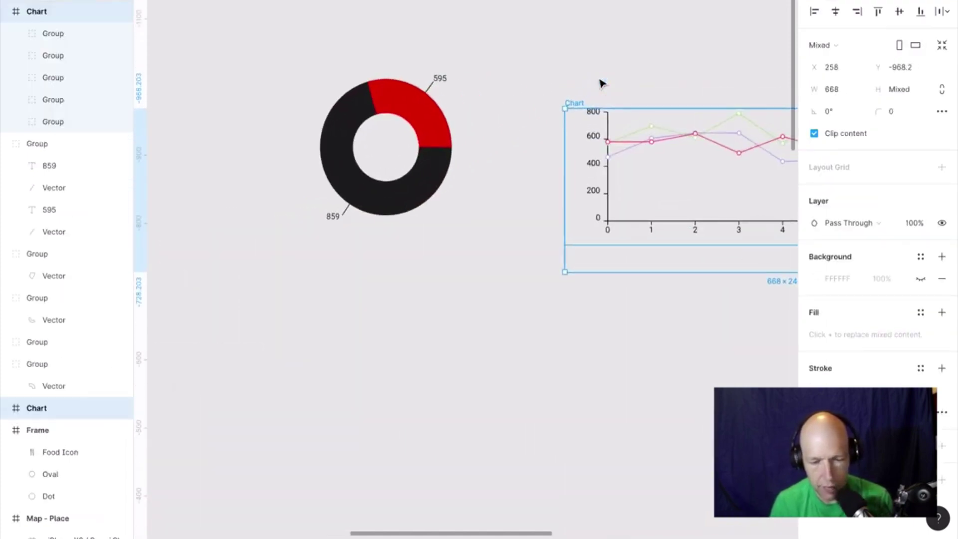
scroll(602, 84, down, 5)
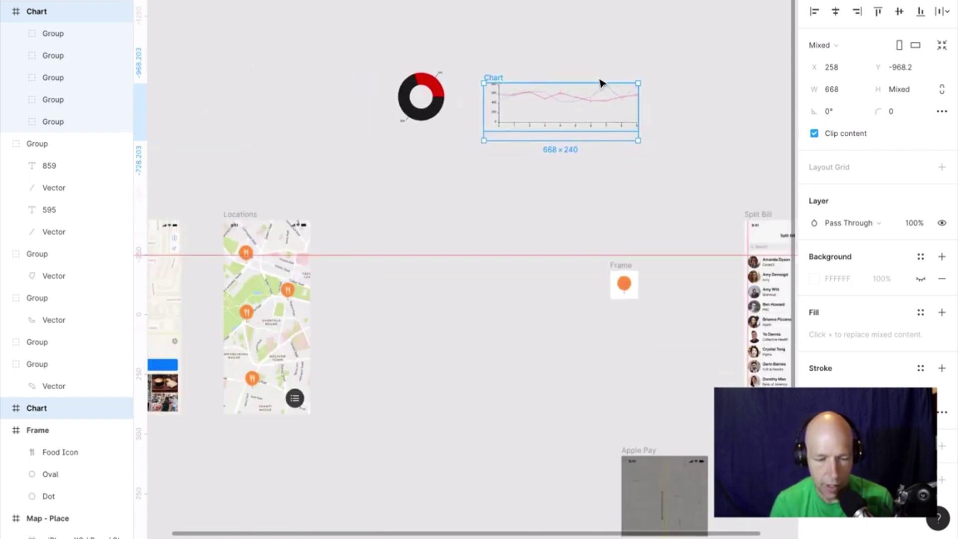
scroll(602, 84, up, 4)
scroll(602, 84, right, 2)
click(602, 83)
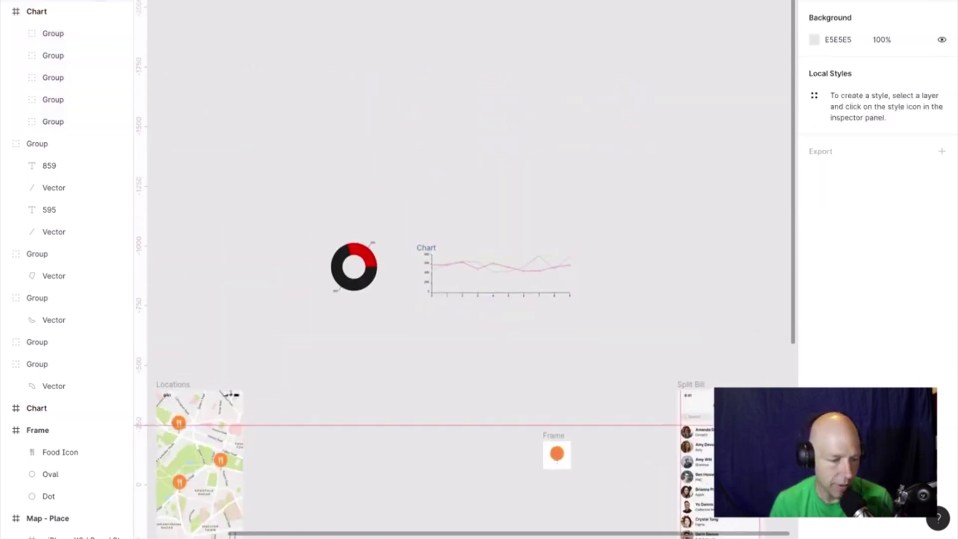
click(87, 1)
click(88, 1)
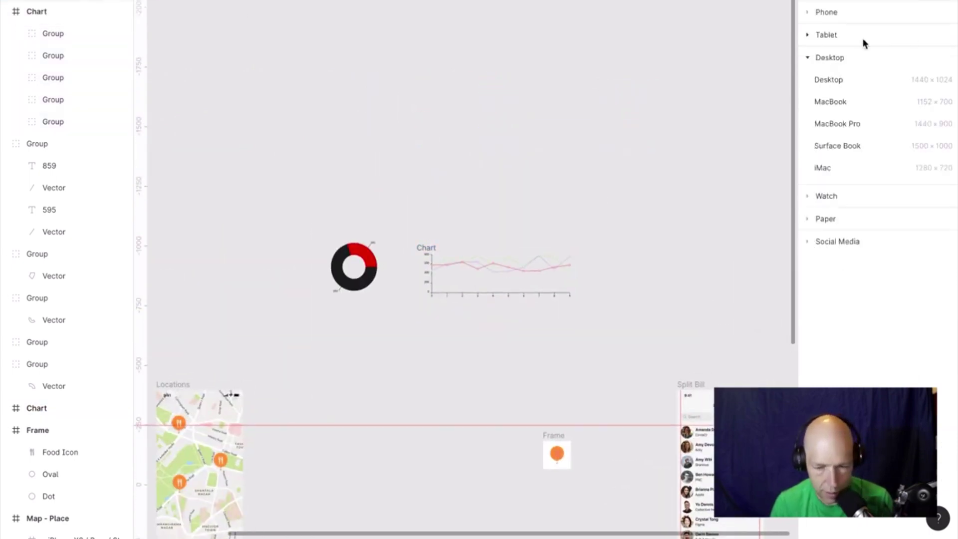
Add a 1440×1024 Desktop frame, put the Chart inside, and enlarge it to 963×346.
click(829, 79)
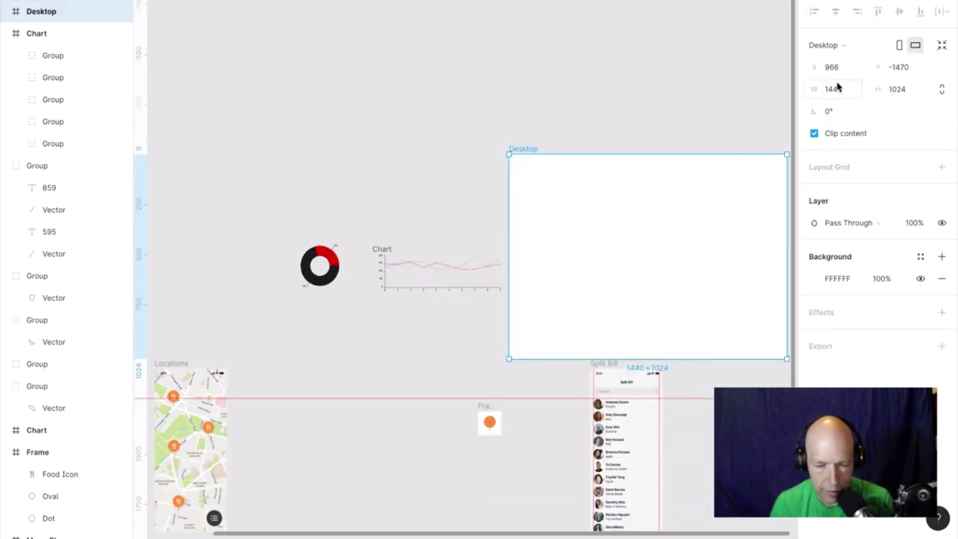
drag(706, 201, 498, 62)
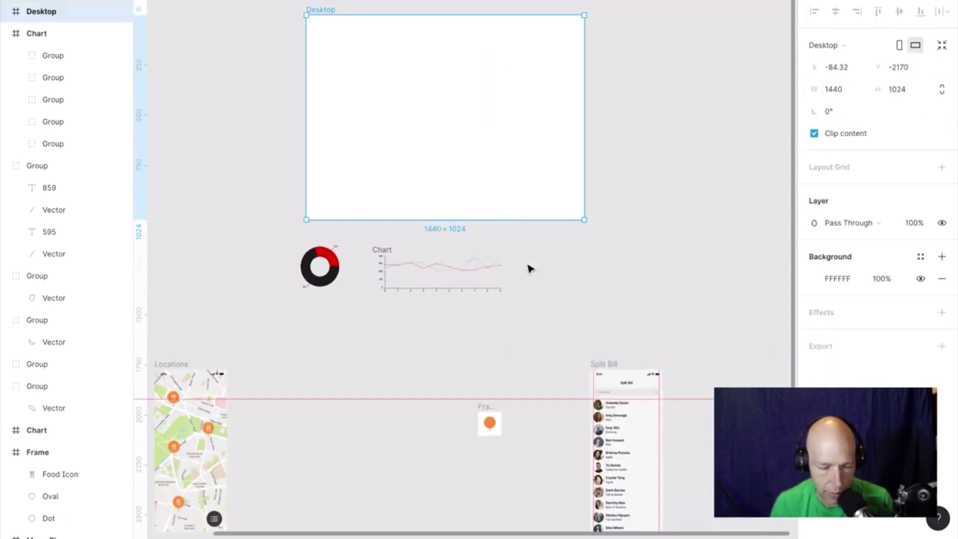
drag(520, 311, 335, 91)
click(382, 249)
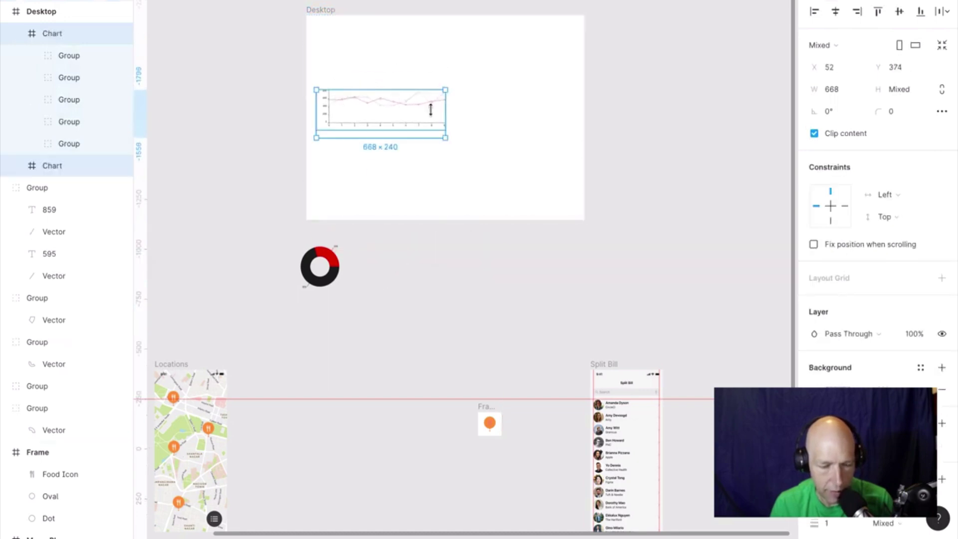
drag(446, 141, 503, 159)
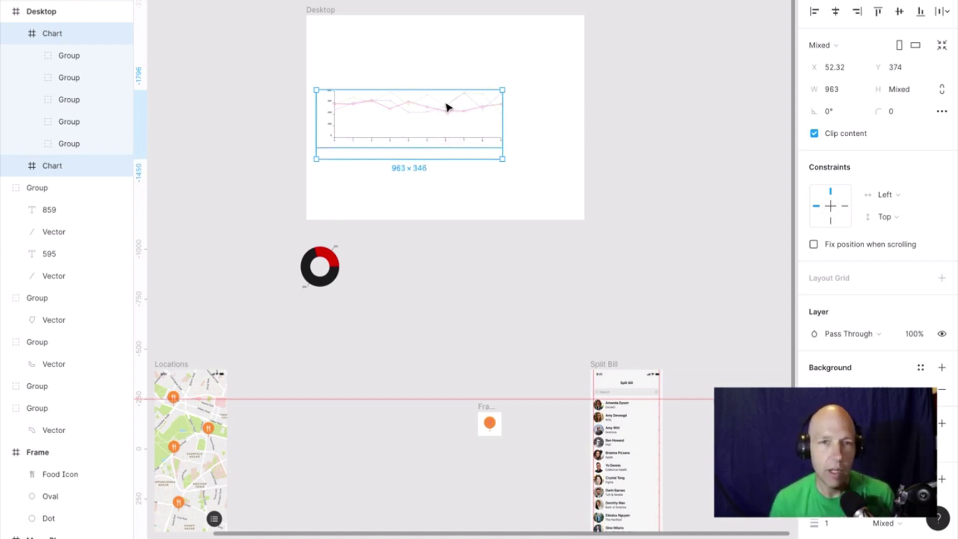
scroll(447, 107, up, 5)
scroll(448, 107, down, 3)
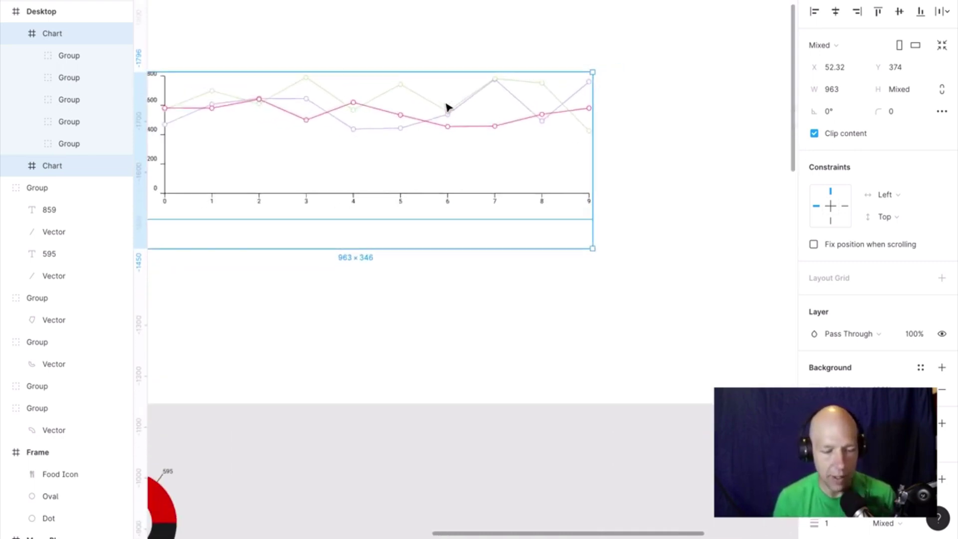
scroll(448, 107, up, 3)
scroll(448, 107, left, 2)
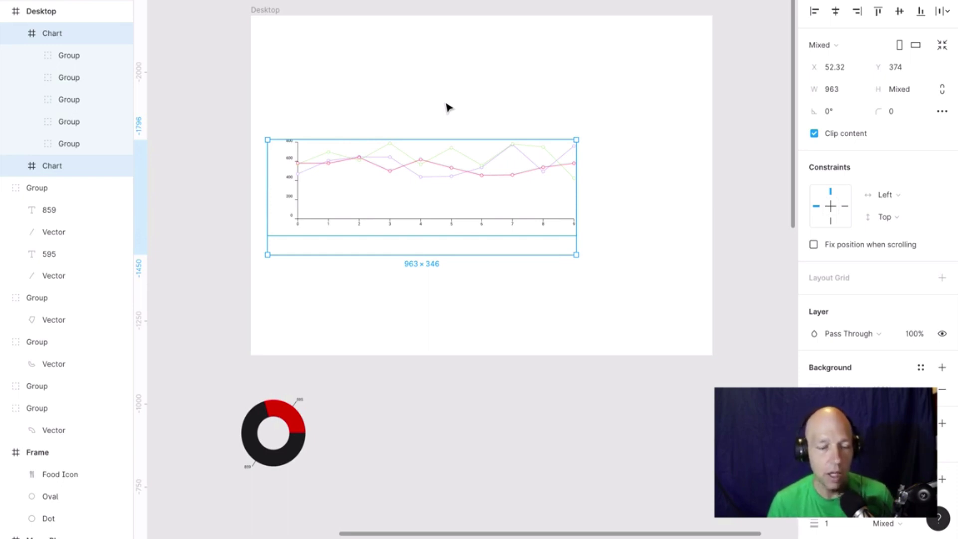
ctrl+scroll(446, 107, up, 3)
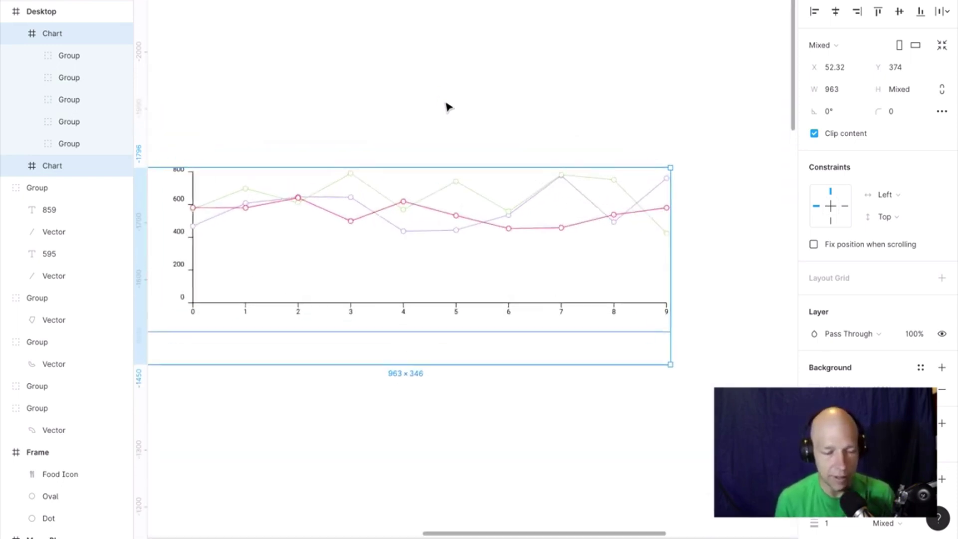
ctrl+scroll(446, 105, down, 2)
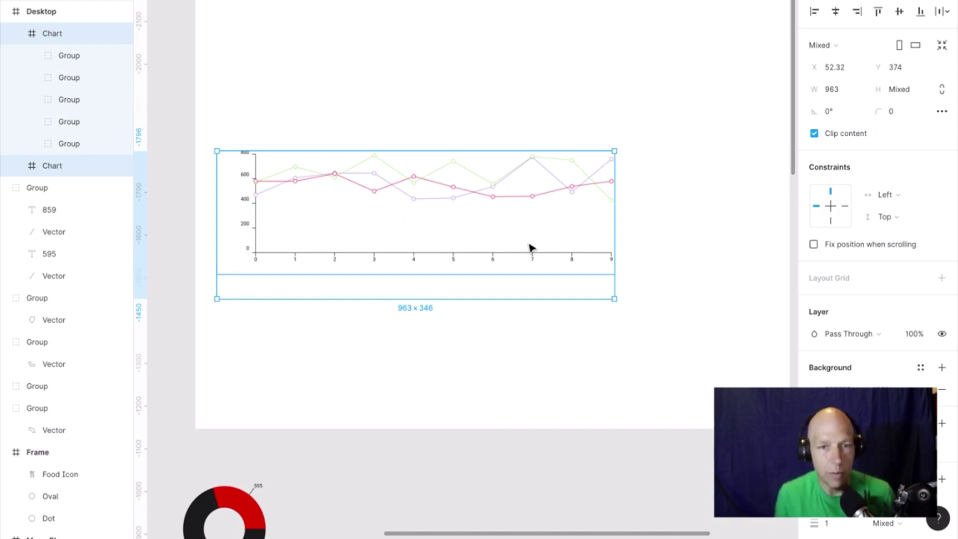
scroll(531, 248, down, 5)
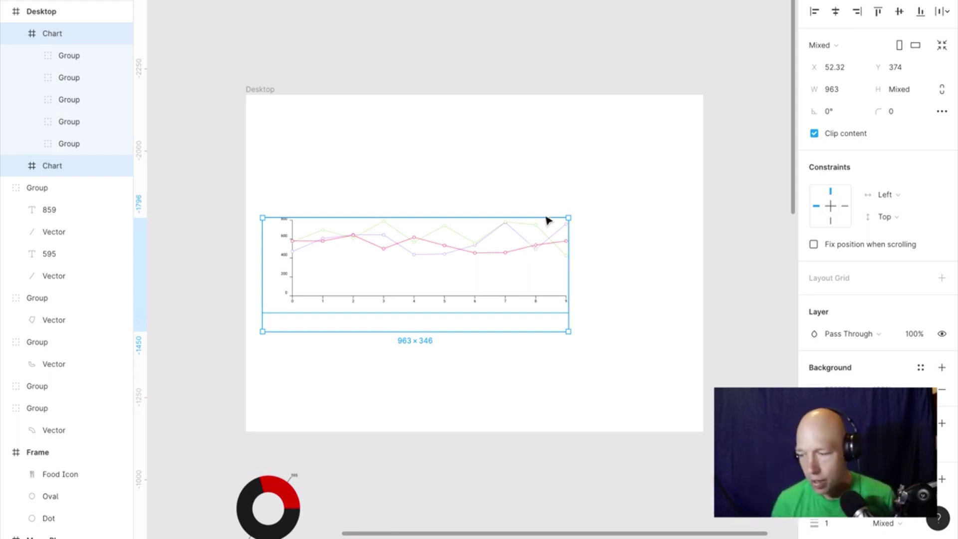
Delete the old line chart's contents and then its empty Chart frame.
click(347, 187)
click(288, 221)
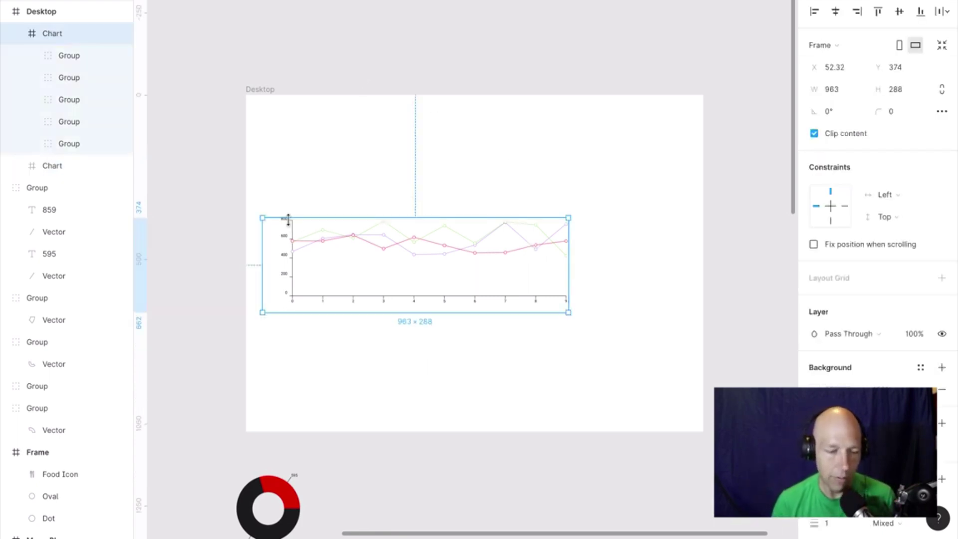
key(Delete)
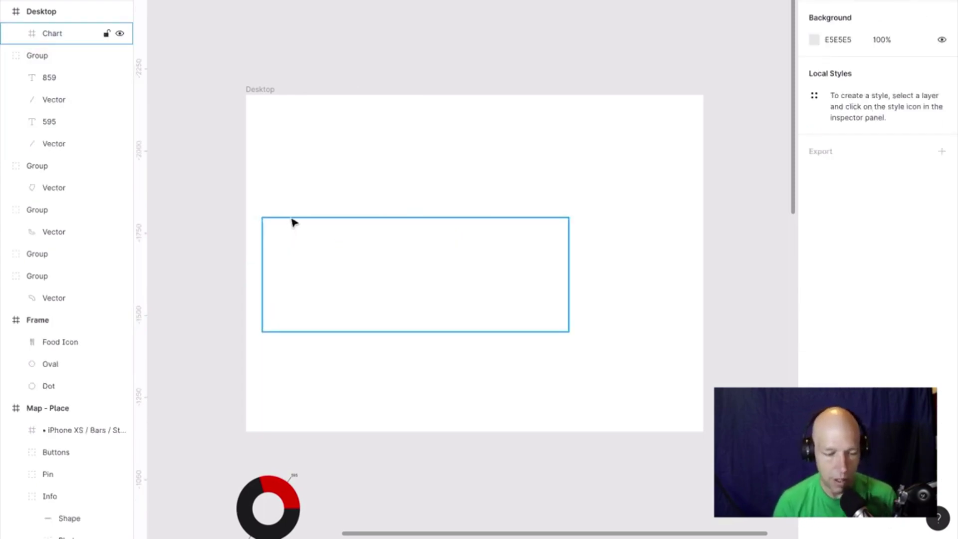
click(283, 220)
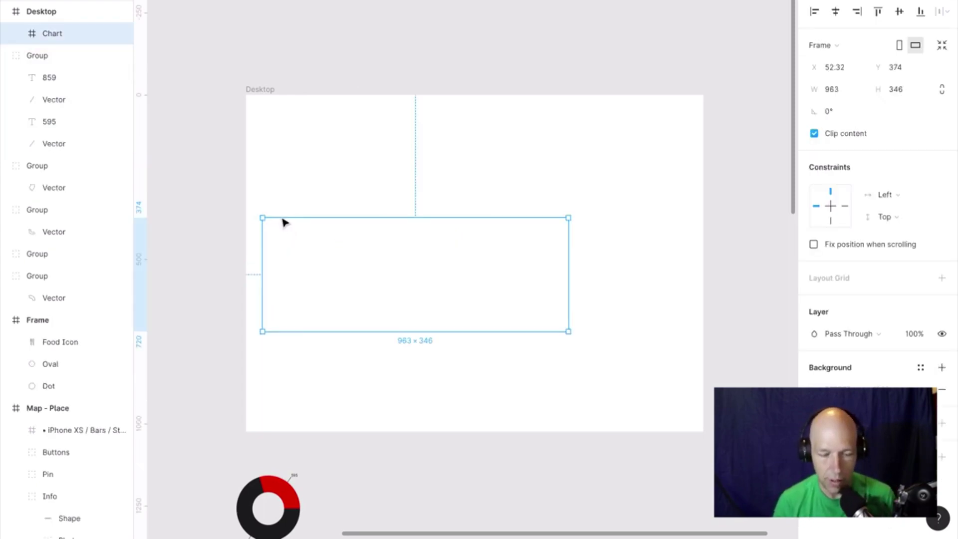
key(Delete)
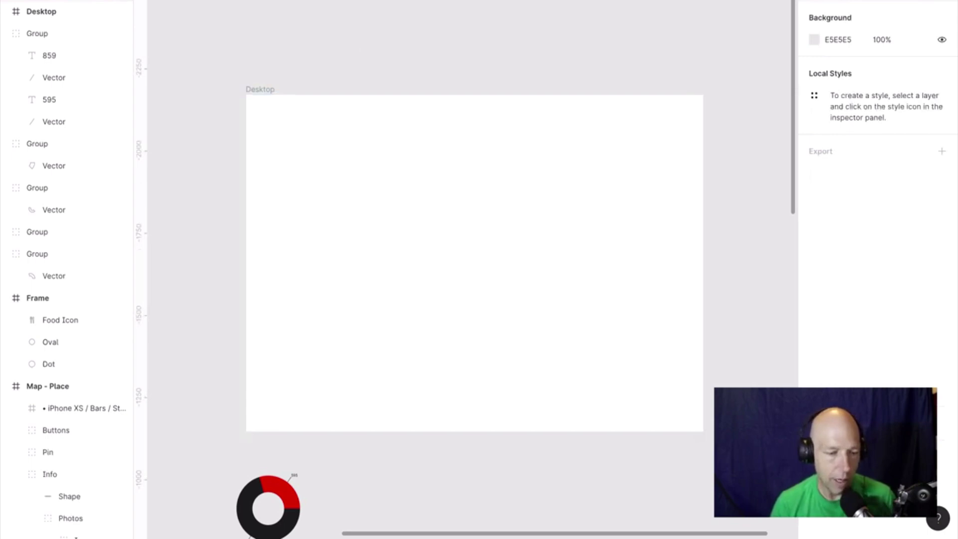
Open Chart > Create Chart from the Plugins menu, then close it without a chart.
click(65, 1)
click(274, 48)
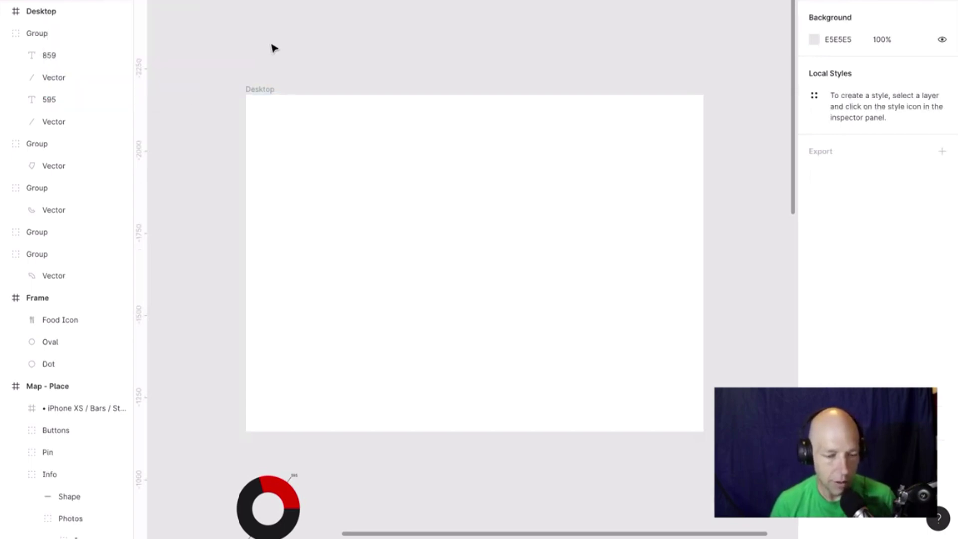
right_click(274, 49)
mouse_move(342, 105)
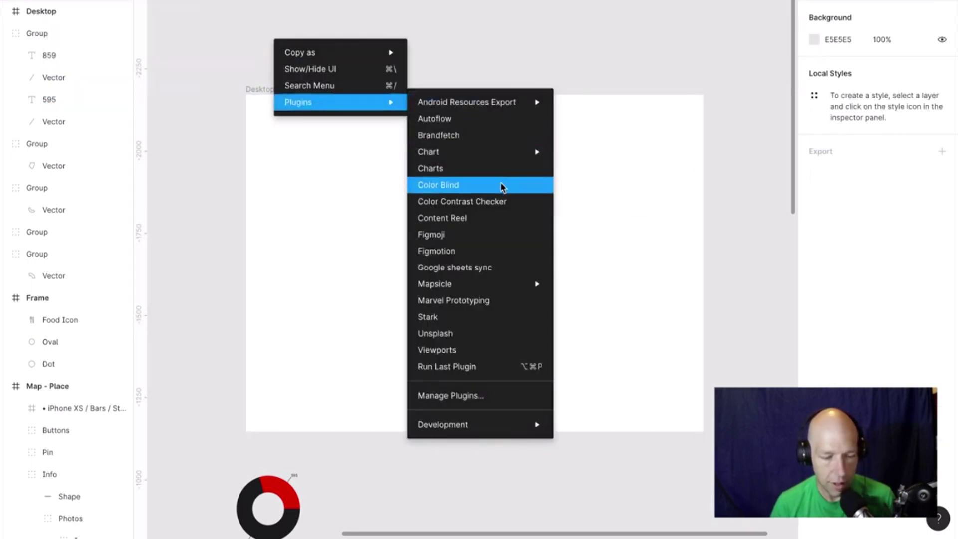
mouse_move(503, 153)
click(615, 152)
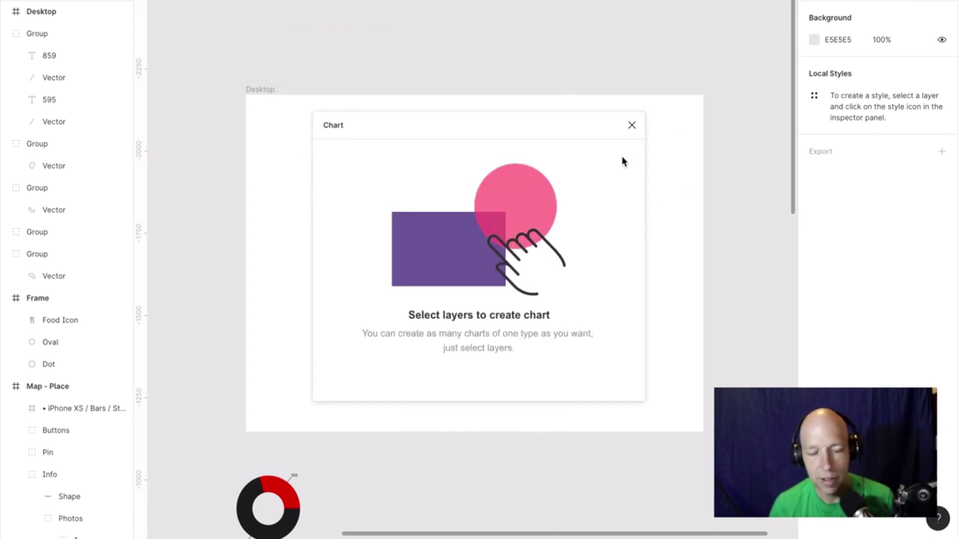
click(632, 126)
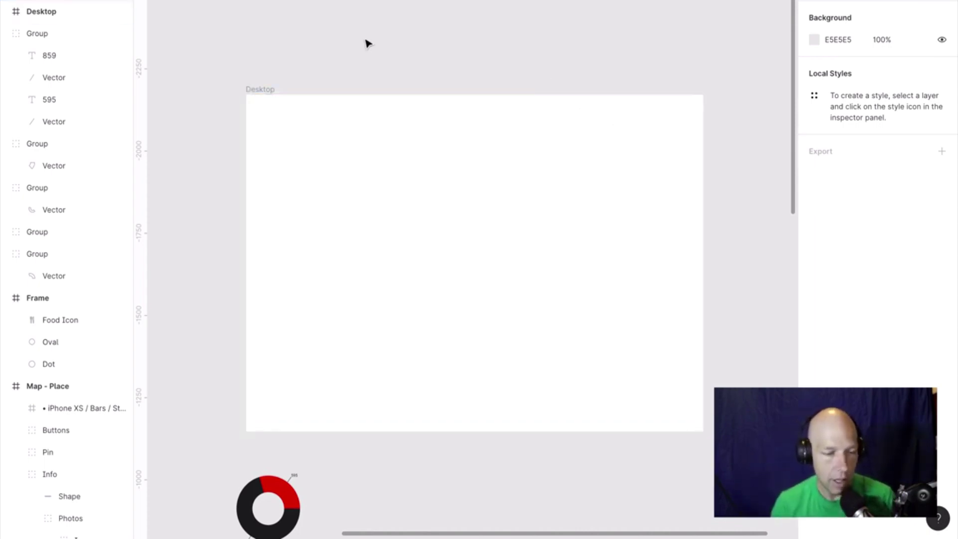
click(60, 0)
Draw a placeholder rectangle near the top-left of the Desktop frame.
key(r)
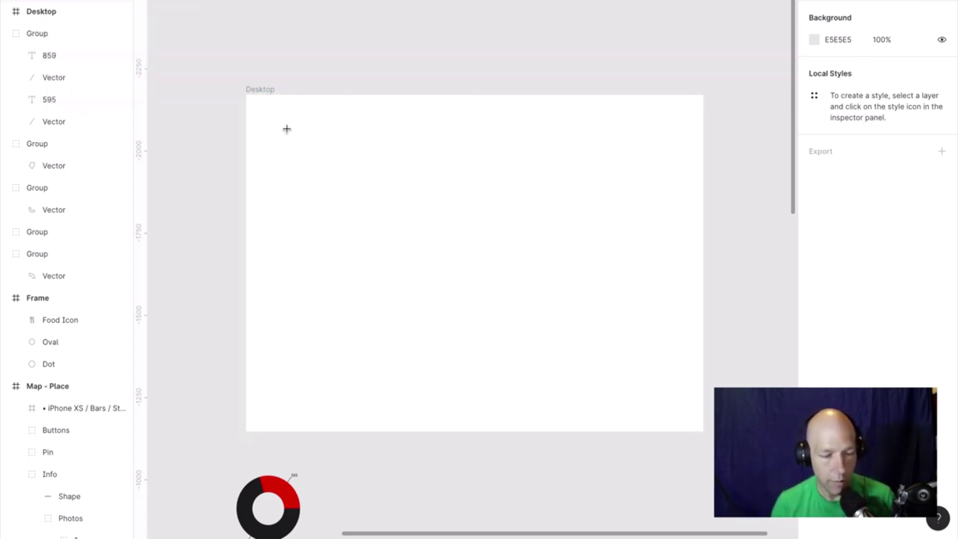
drag(263, 120, 509, 258)
drag(453, 216, 451, 209)
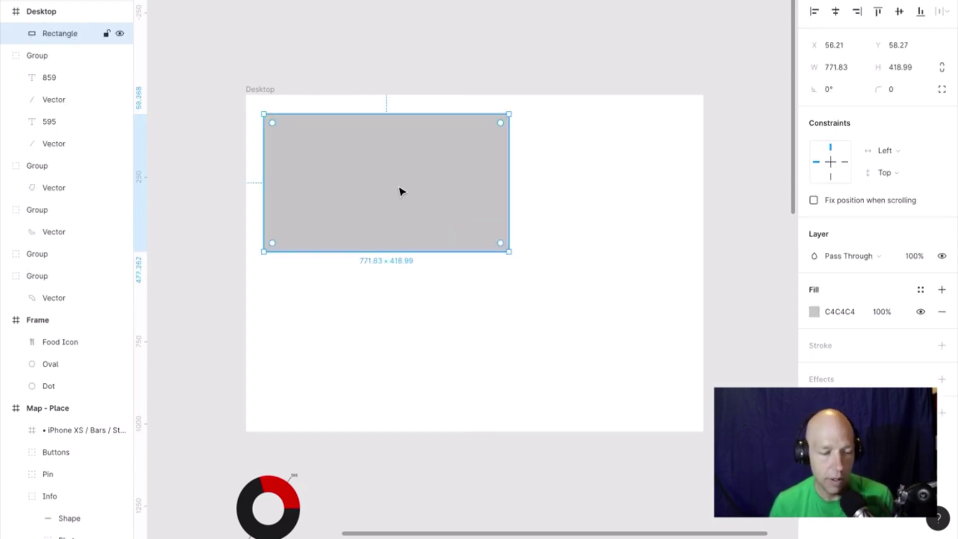
Start the Chart plugin on the rectangle using Table data entry.
right_click(401, 191)
mouse_move(519, 369)
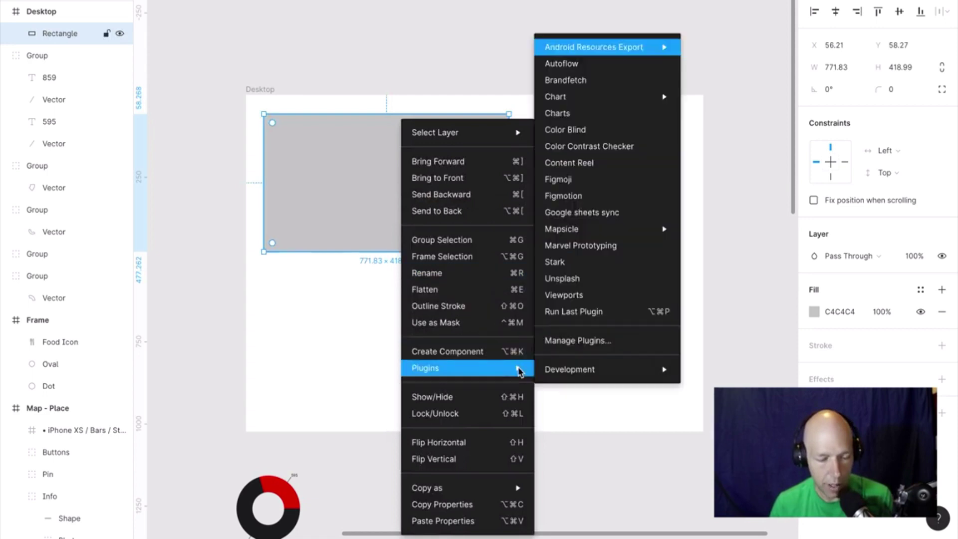
mouse_move(623, 97)
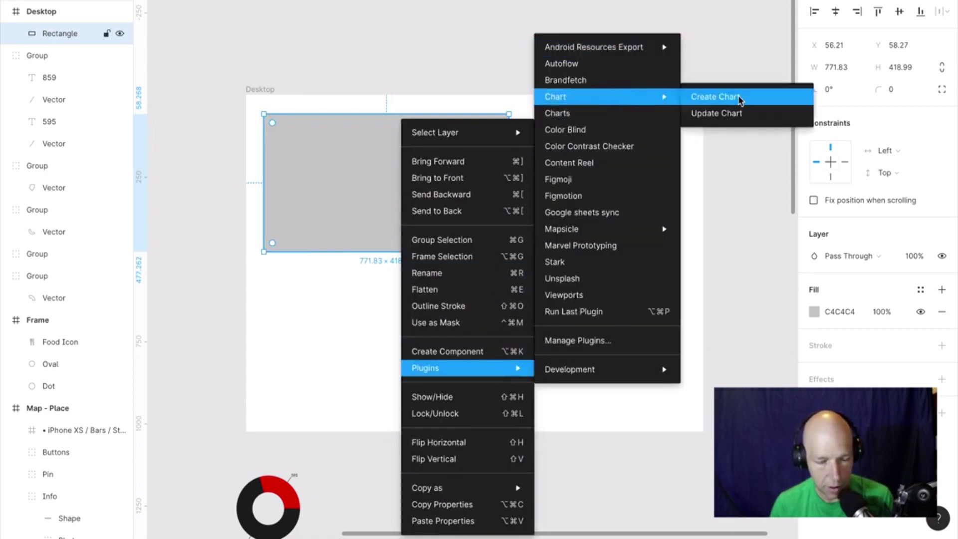
click(739, 97)
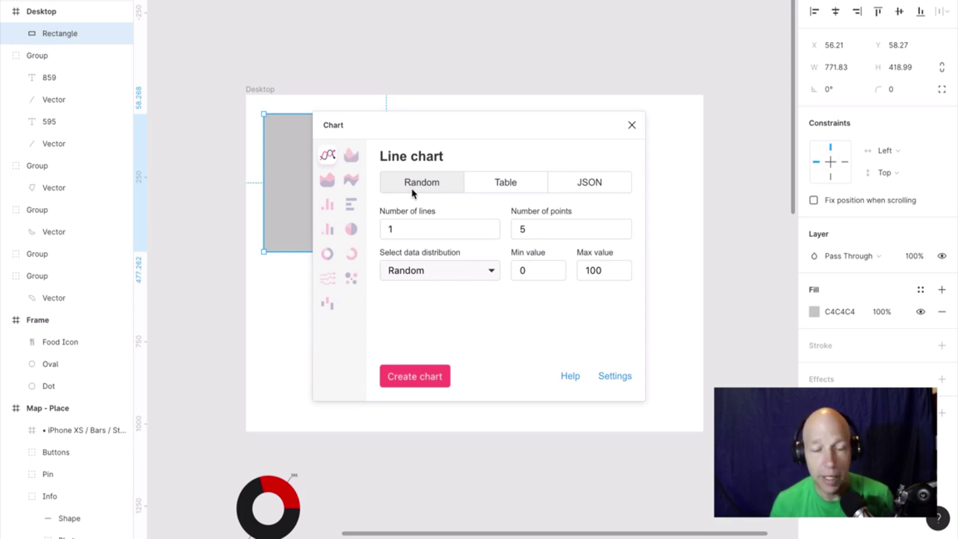
click(526, 182)
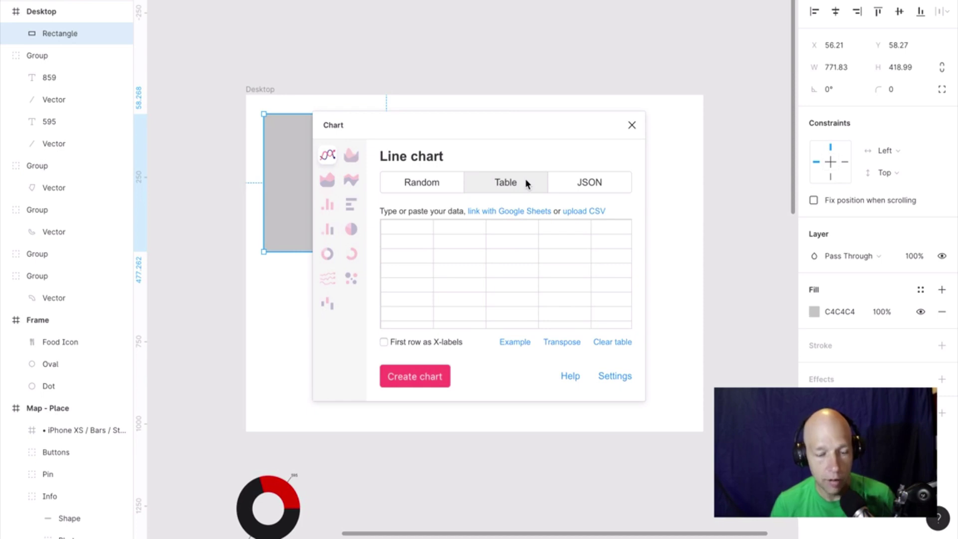
click(594, 182)
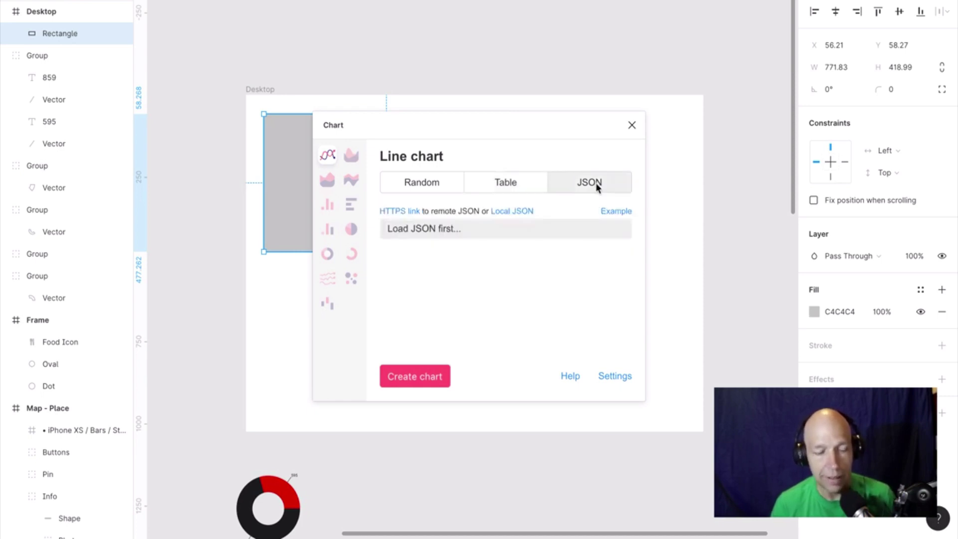
click(504, 184)
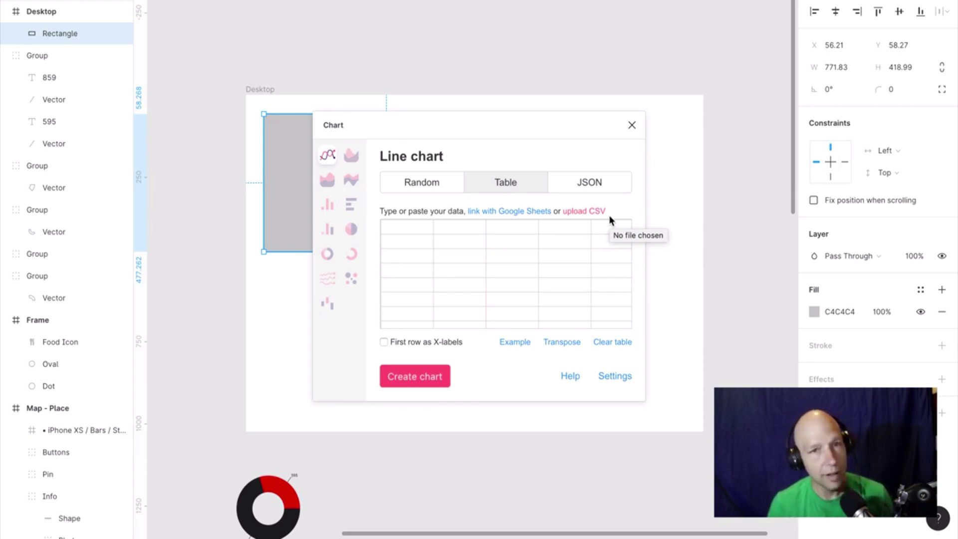
Preview area, stream and bar chart types, then settle on the Line chart.
click(349, 157)
click(327, 180)
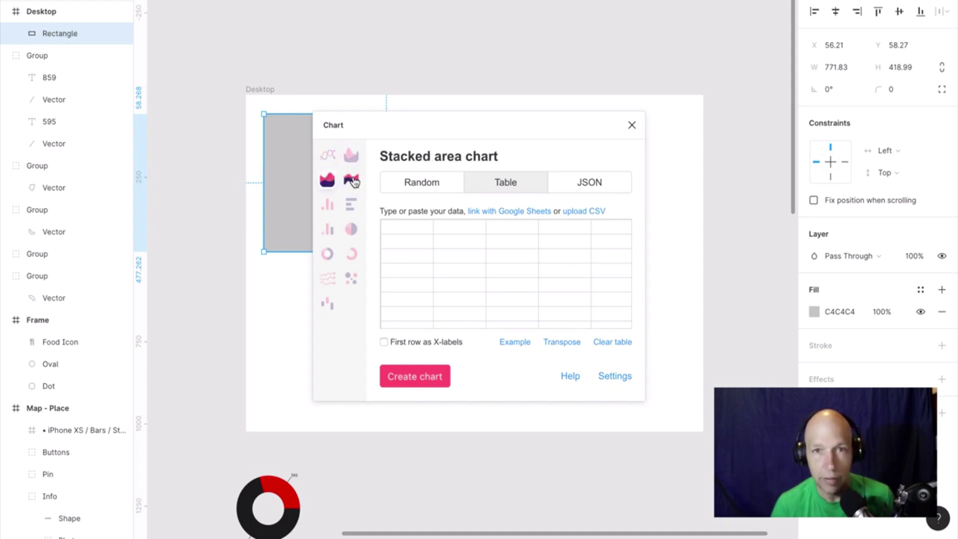
click(351, 179)
click(350, 203)
click(327, 205)
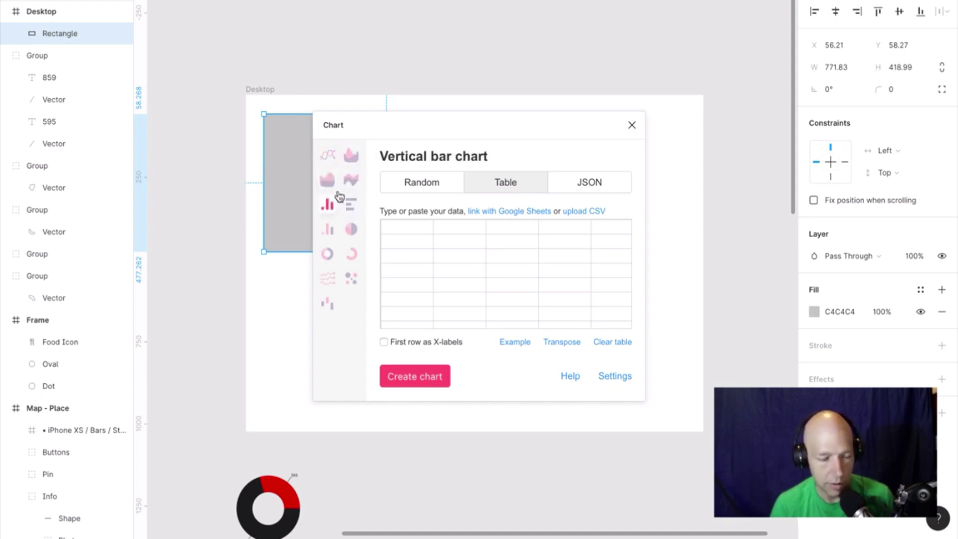
click(328, 160)
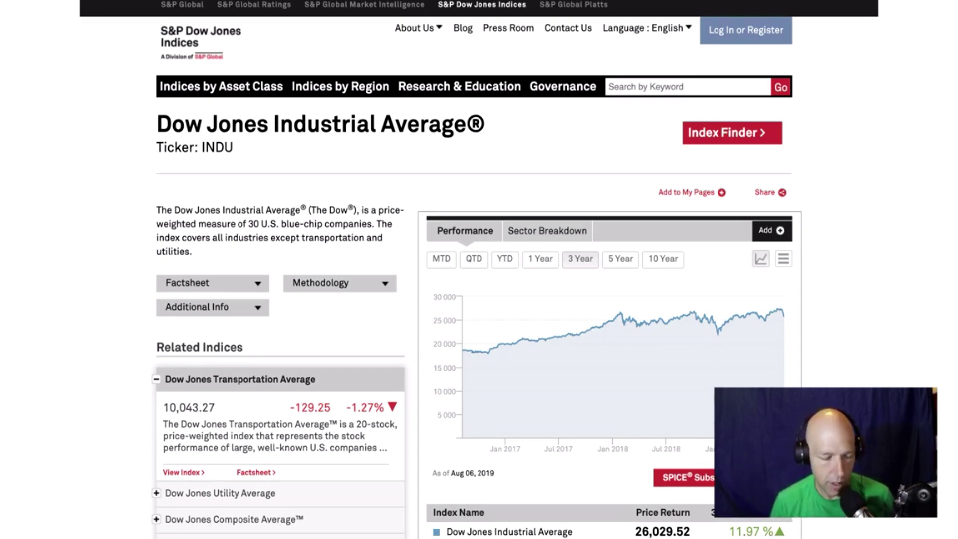
Scroll the Dow Jones Industrial Average page down to the performance chart's Export button.
scroll(769, 309, down, 3)
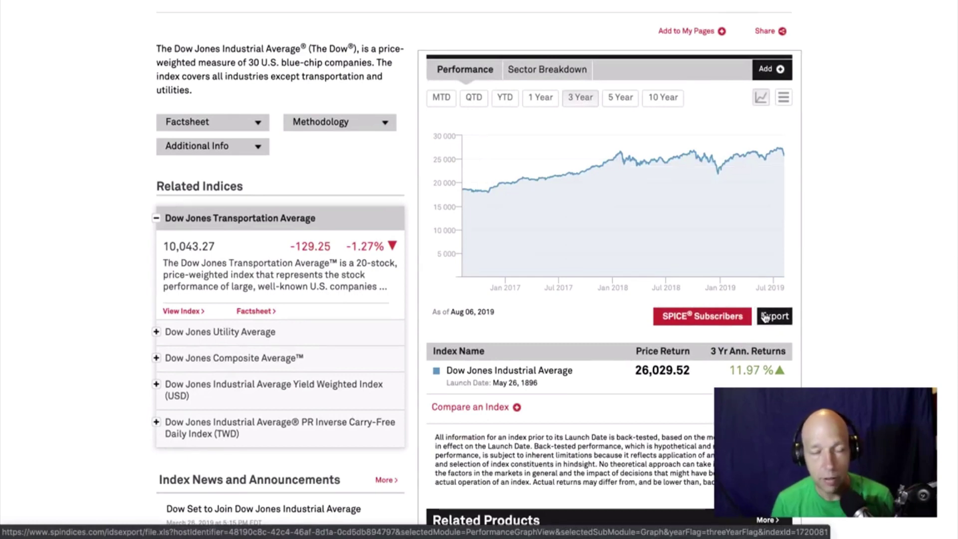
mouse_move(616, 522)
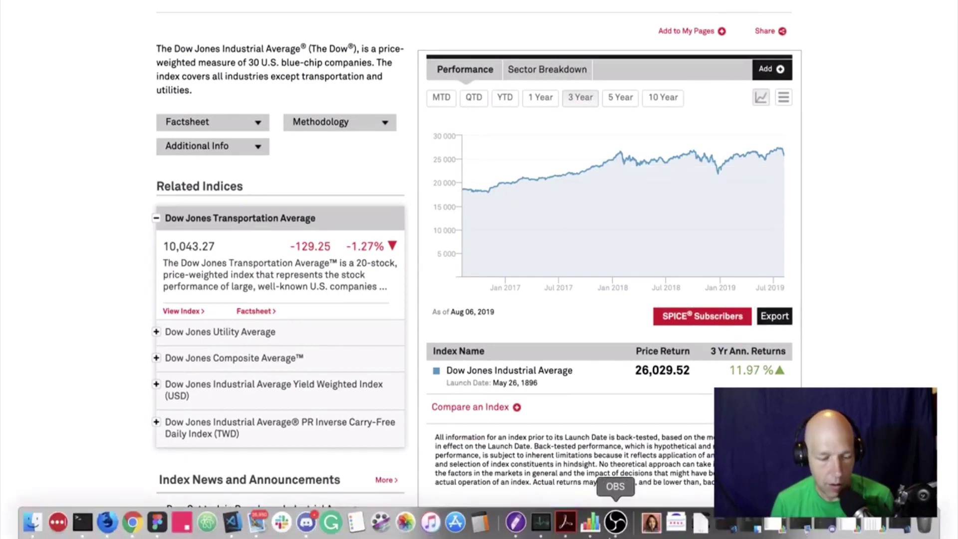
Restore the minimized S&P Dow Jones spreadsheet in Numbers from the Dock.
click(590, 525)
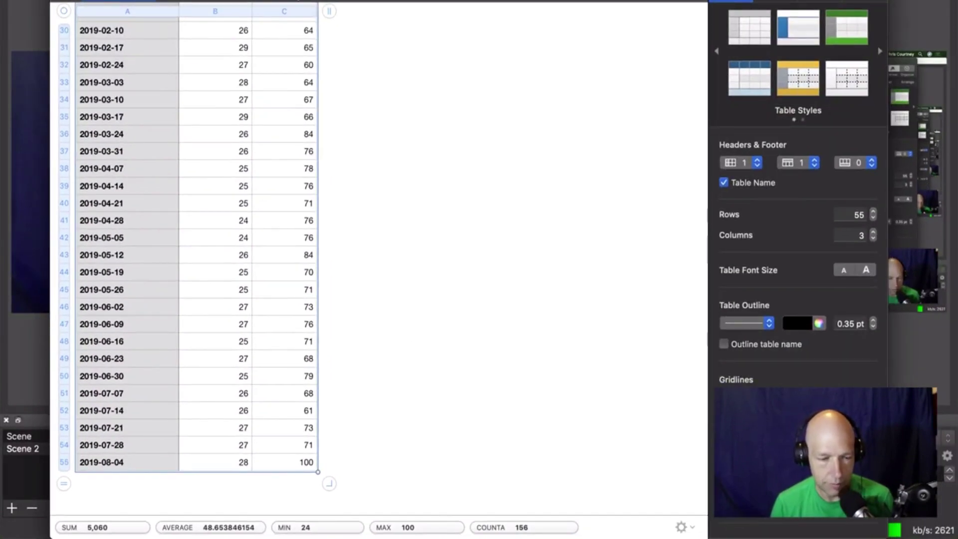
mouse_move(602, 536)
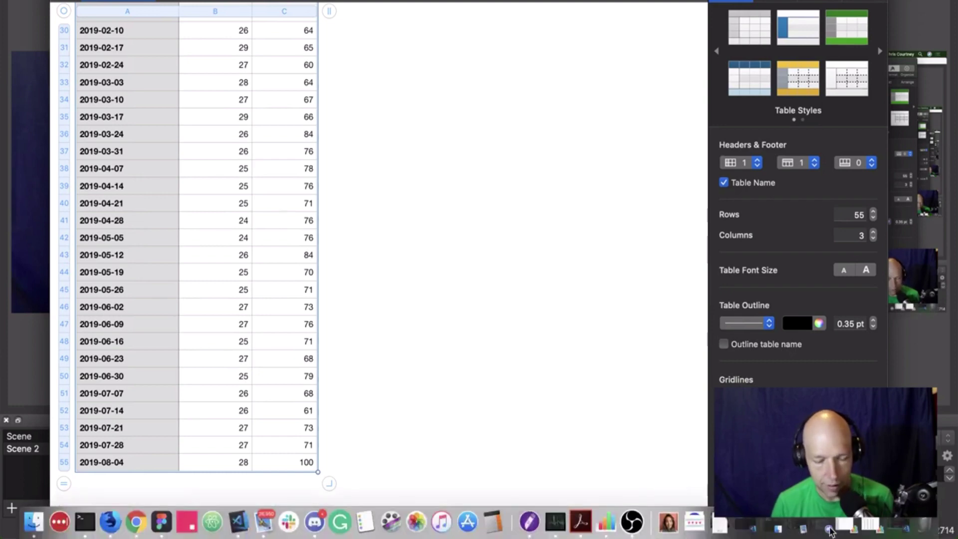
click(872, 530)
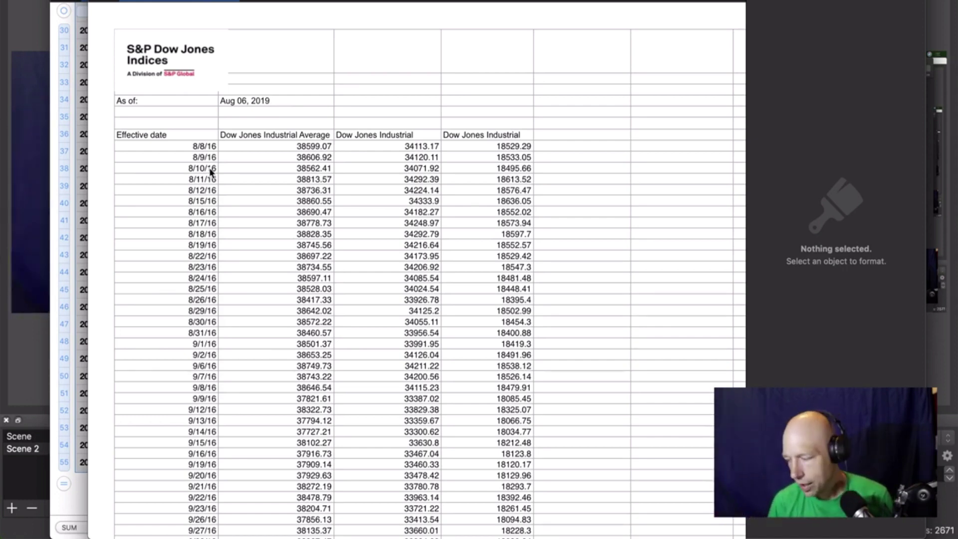
Scroll through the data and check which index each column holds.
scroll(446, 217, down, 5)
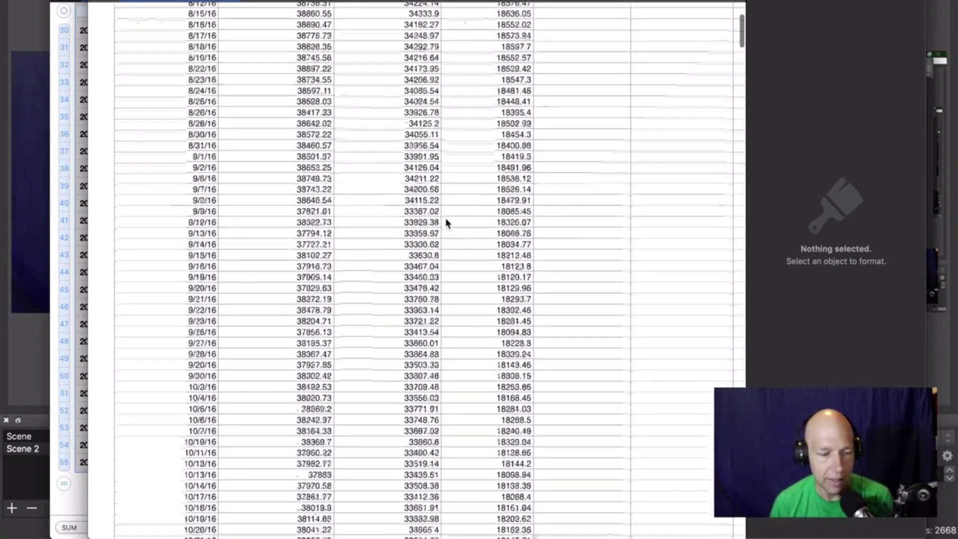
scroll(446, 219, down, 20)
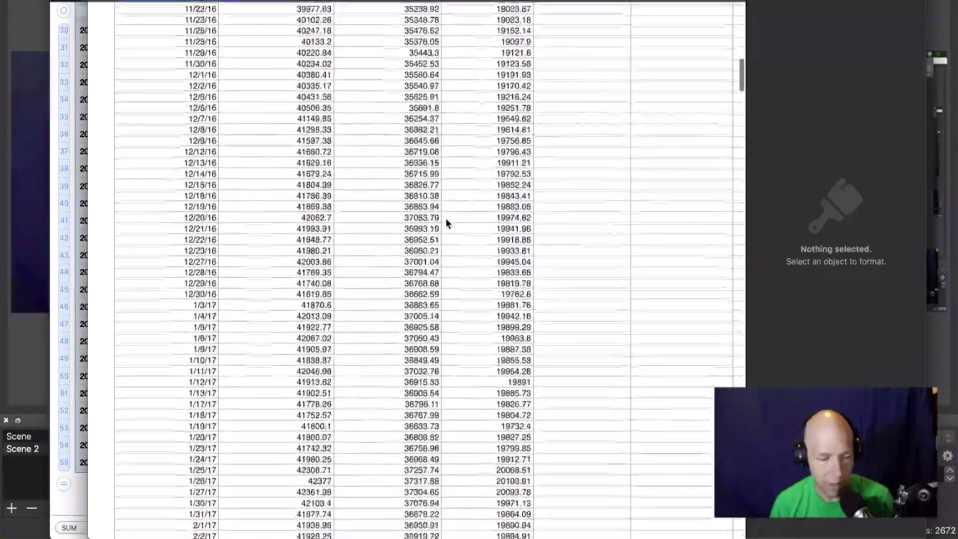
scroll(446, 223, down, 20)
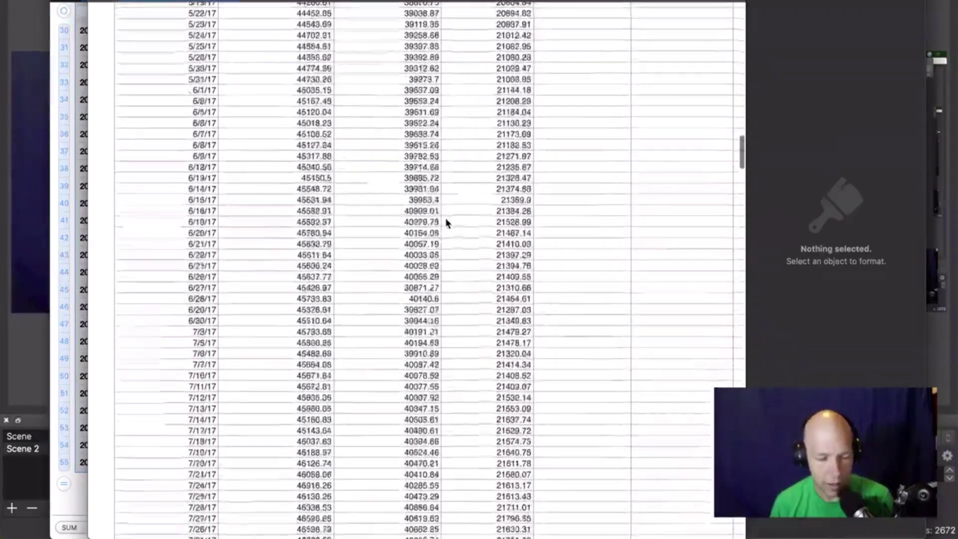
scroll(446, 222, down, 20)
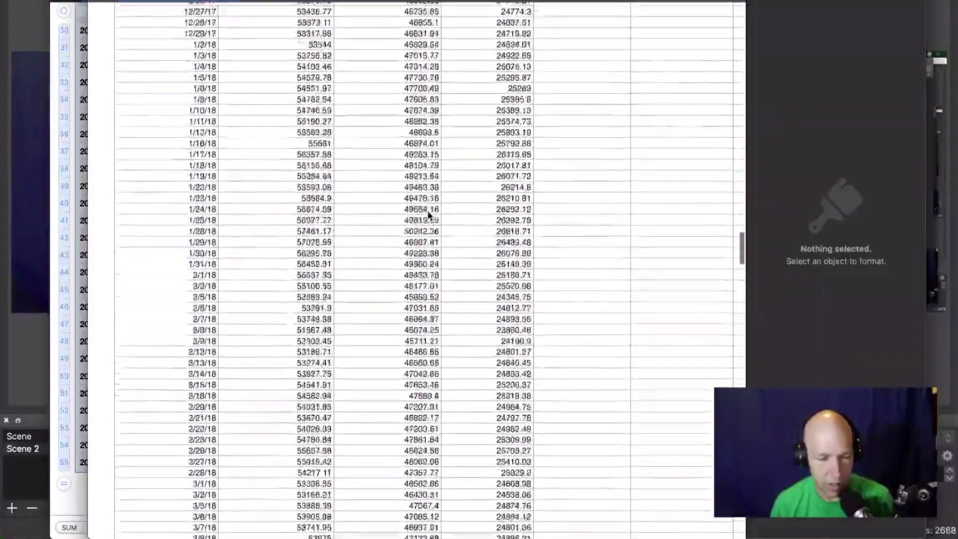
scroll(428, 215, up, 20)
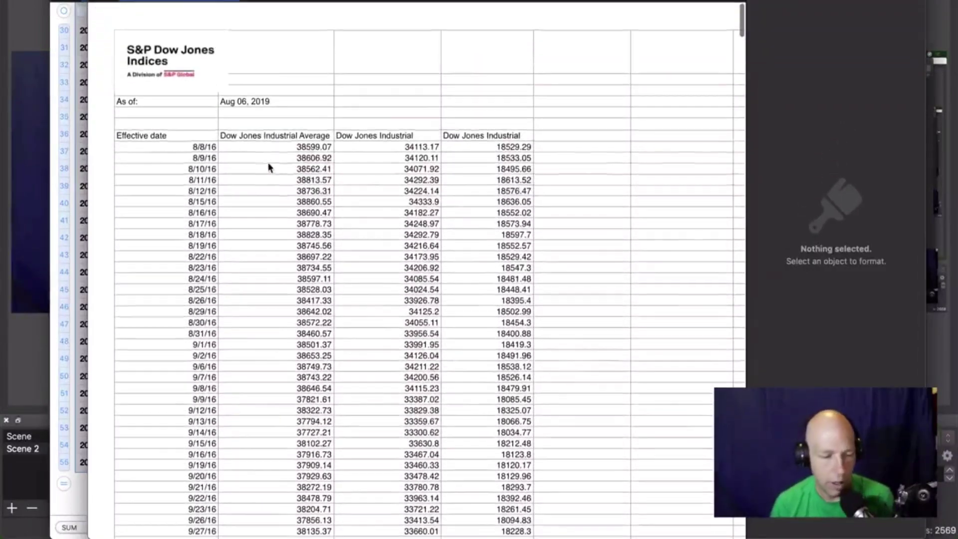
click(244, 136)
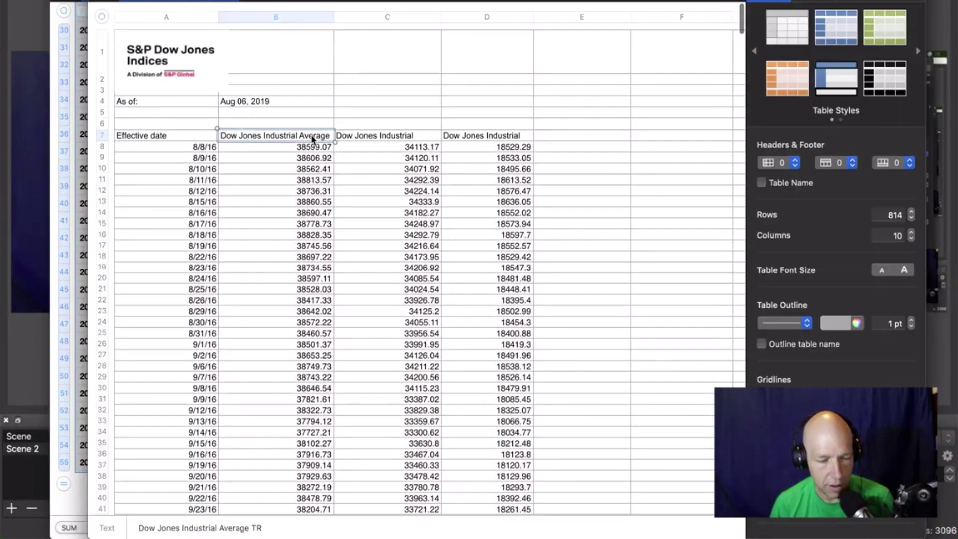
click(378, 136)
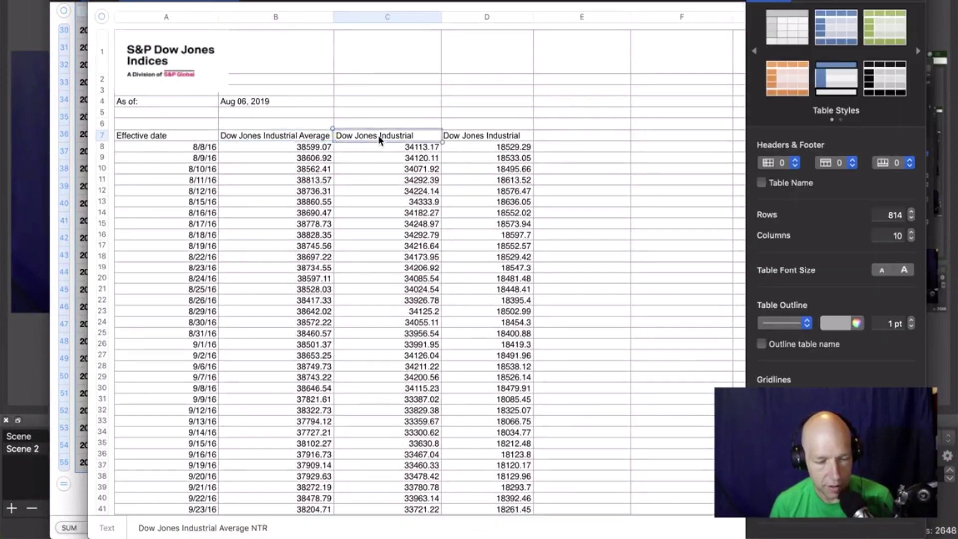
click(486, 136)
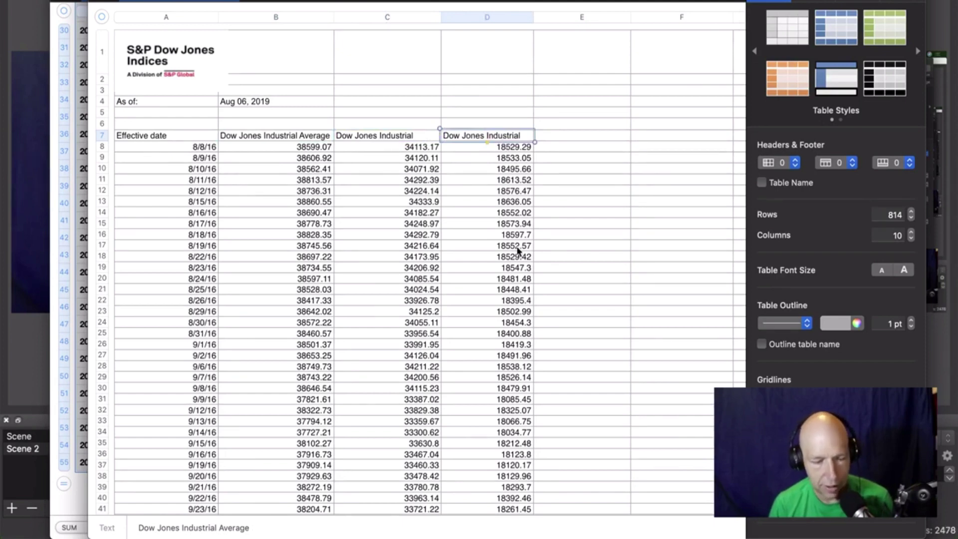
Find the latest close, 26029.52 on 8/6/19, in cell D761.
scroll(520, 248, down, 1)
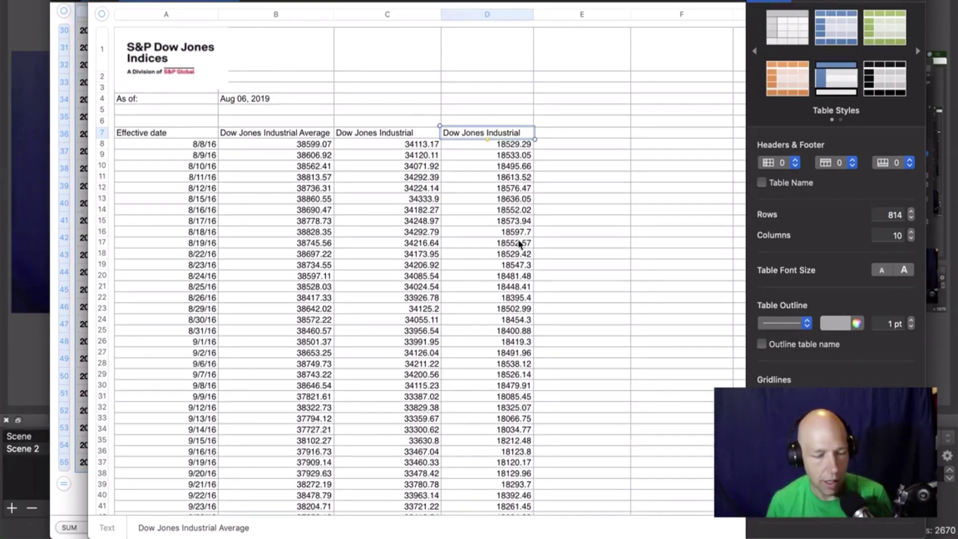
scroll(520, 243, down, 10)
scroll(519, 243, down, 20)
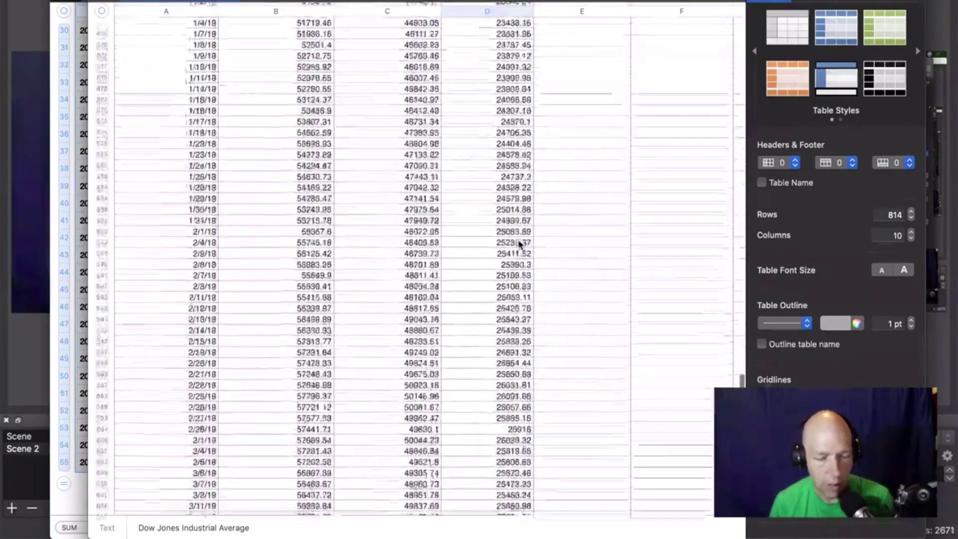
scroll(519, 243, up, 15)
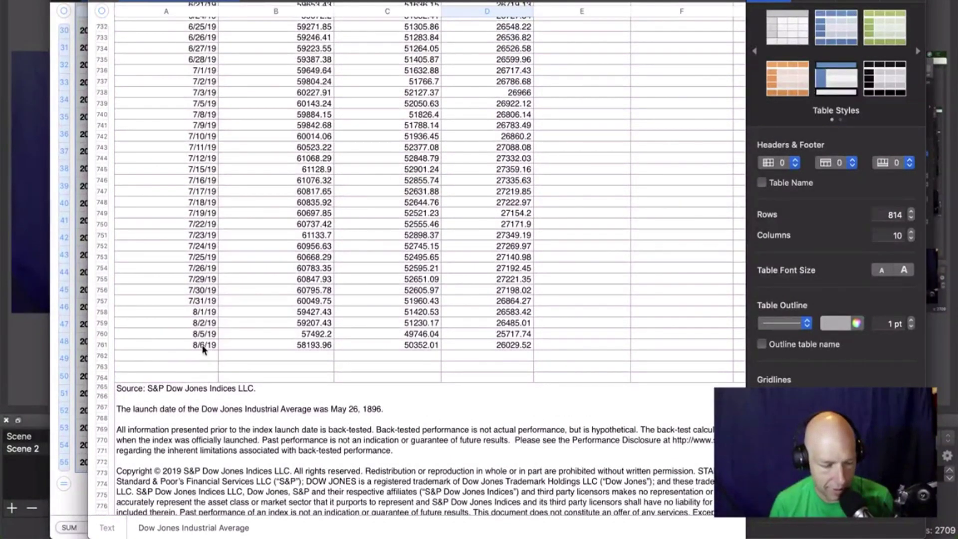
click(519, 349)
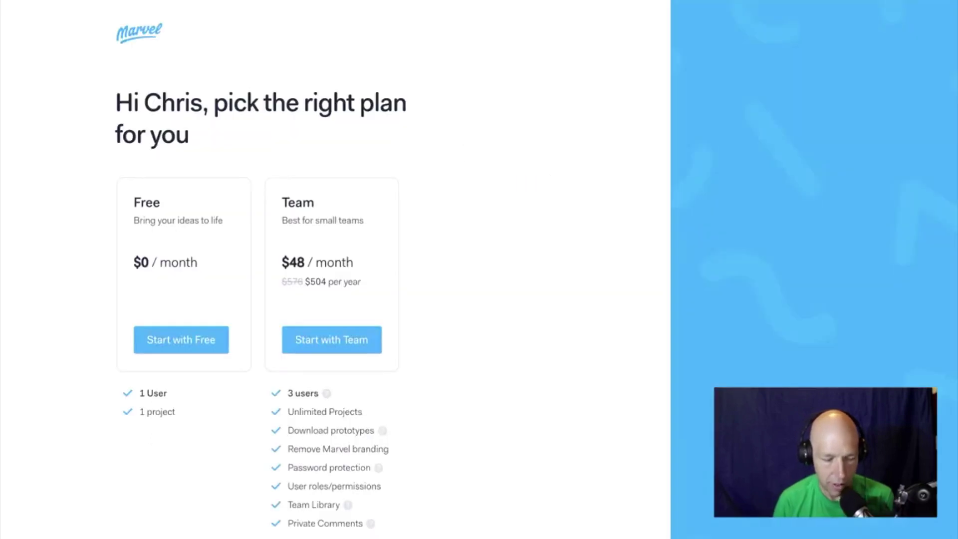
Search the Dow in Chrome to confirm the 26,029.52 previous close, then return to Numbers.
key(super+l)
text(do)
key(Escape)
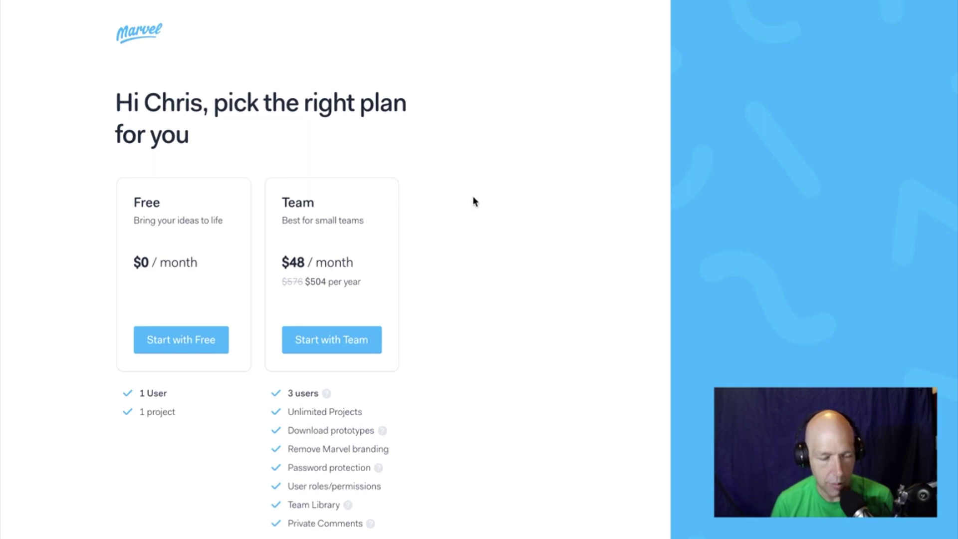
key(alt+Left)
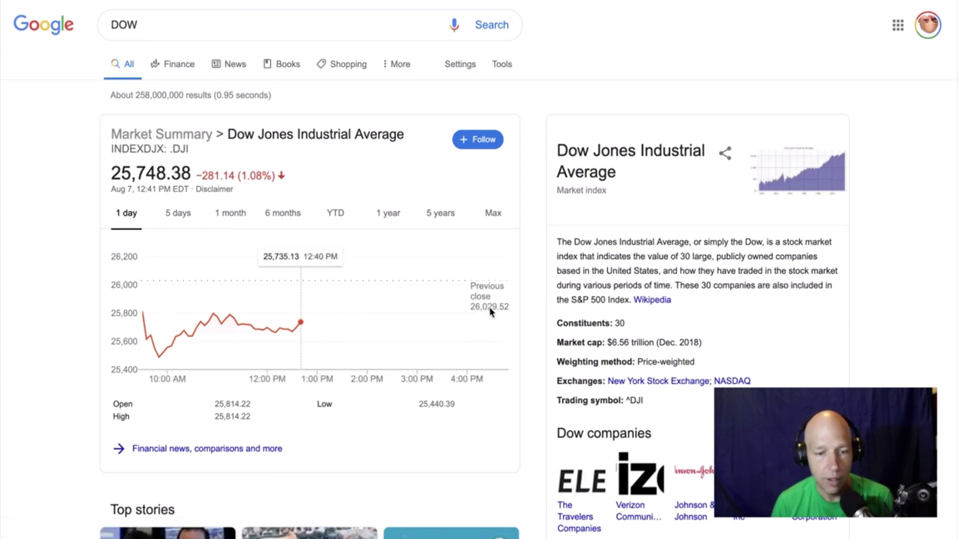
key(super+Tab)
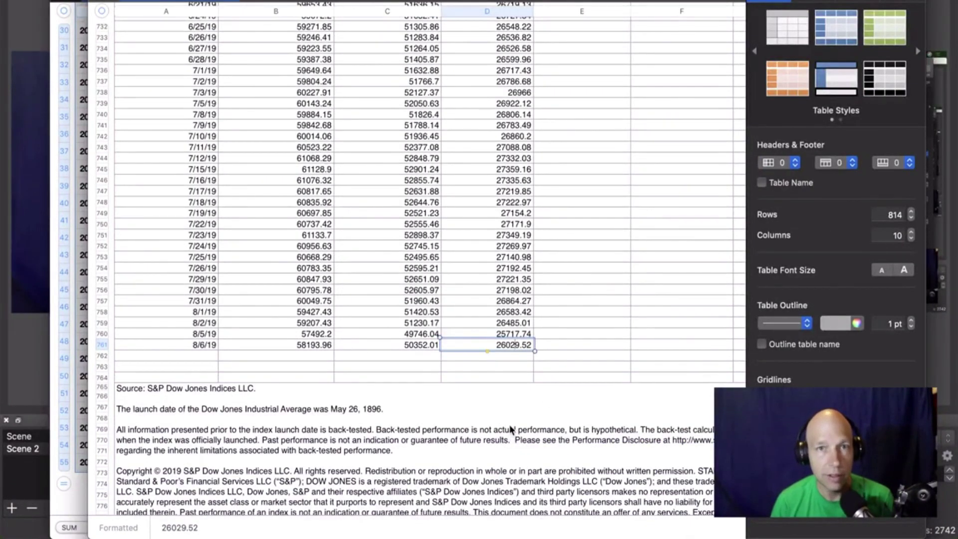
Select the Dow closing values in column D from 6/6/19 through 8/6/19.
scroll(484, 296, up, 2)
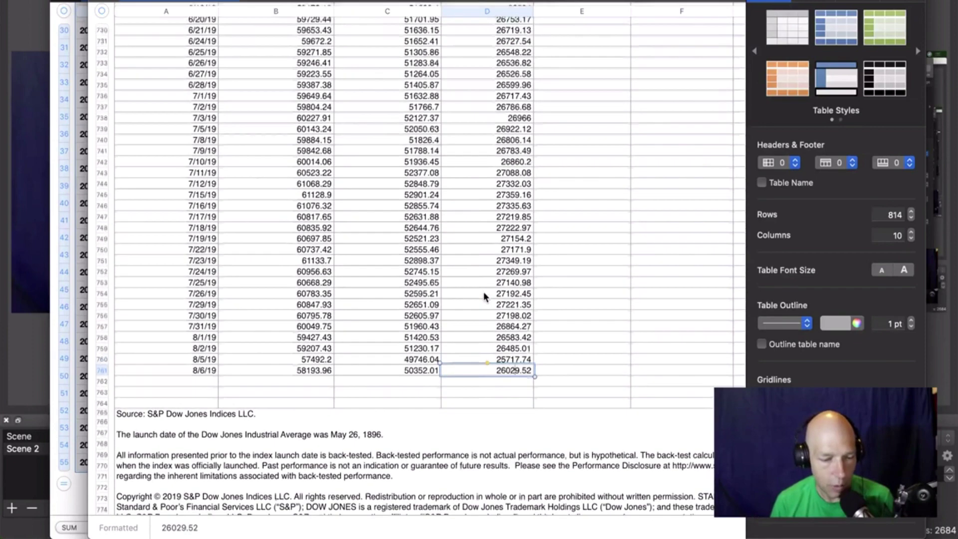
scroll(212, 380, up, 3)
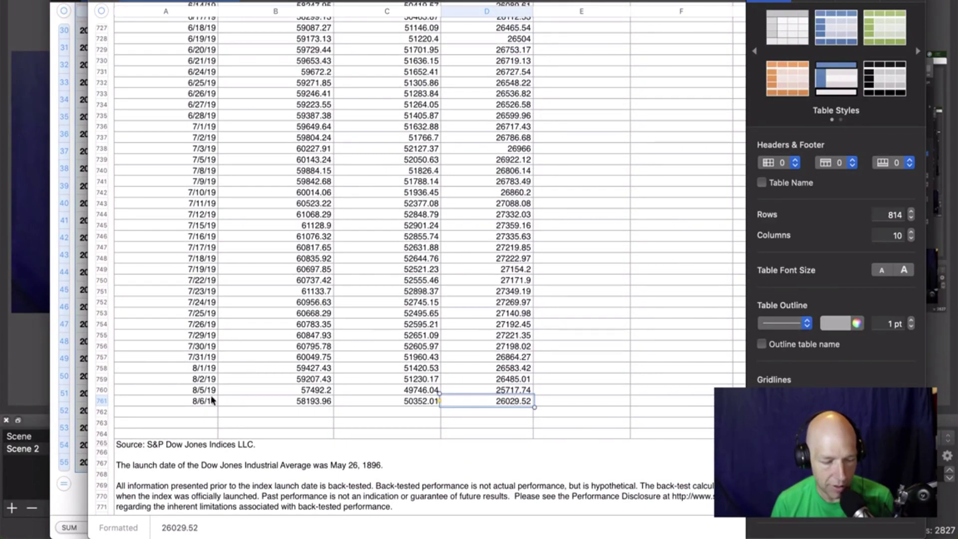
scroll(214, 349, up, 10)
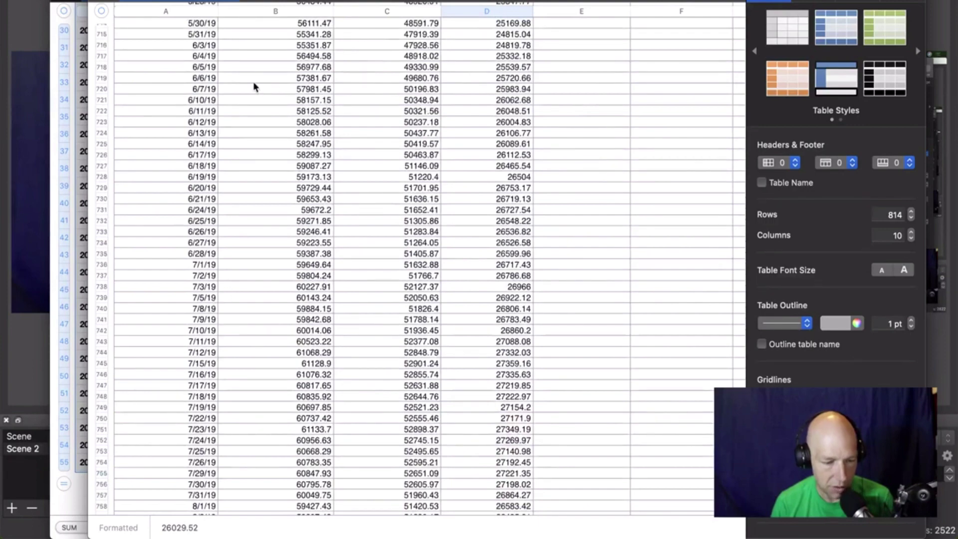
click(525, 79)
scroll(543, 388, down, 10)
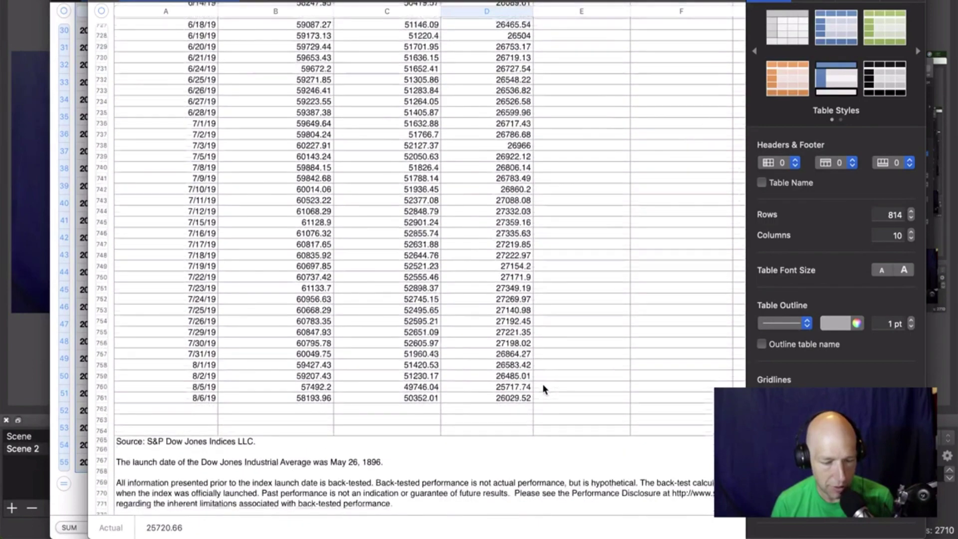
shift+click(516, 398)
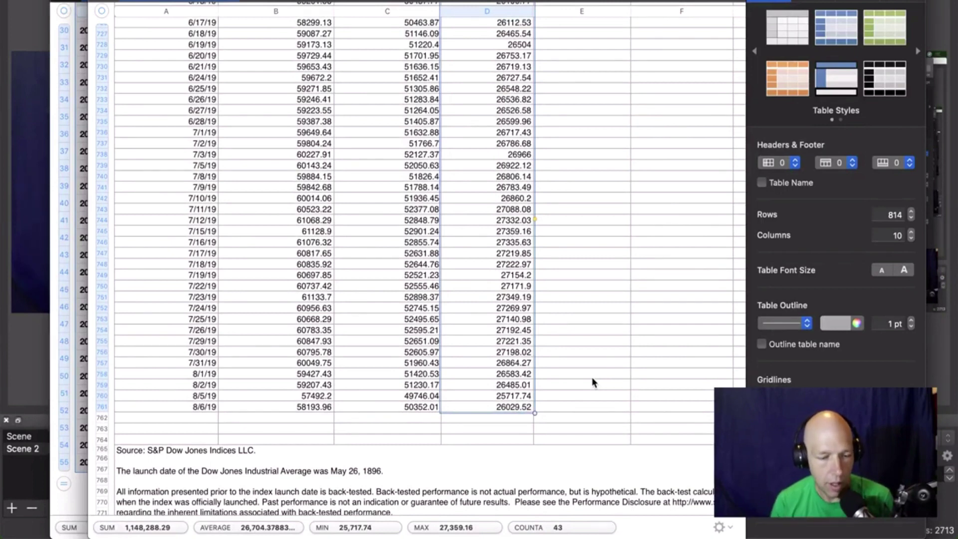
Test-paste the 43 closing values as a table, then undo the pasted table.
scroll(594, 382, right, 2)
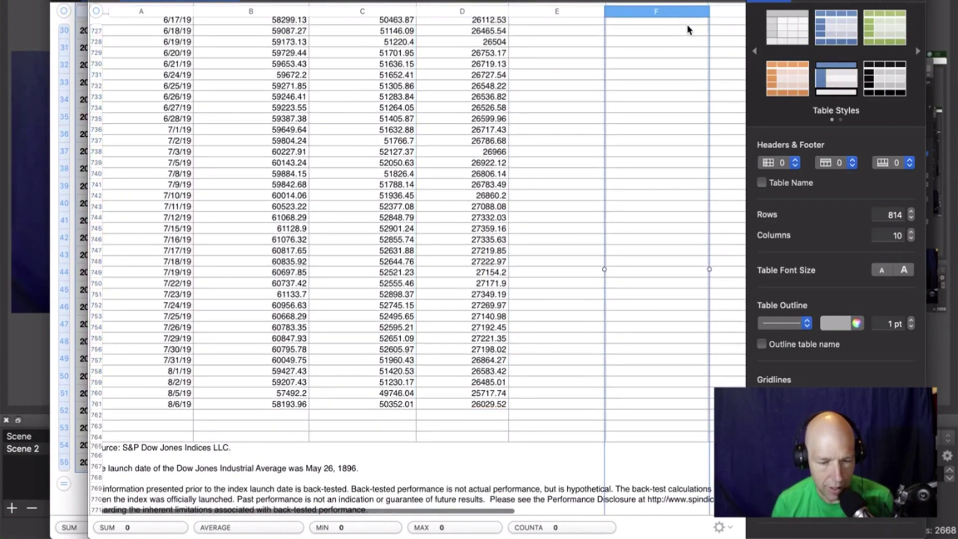
key(super+v)
scroll(659, 115, up, 5)
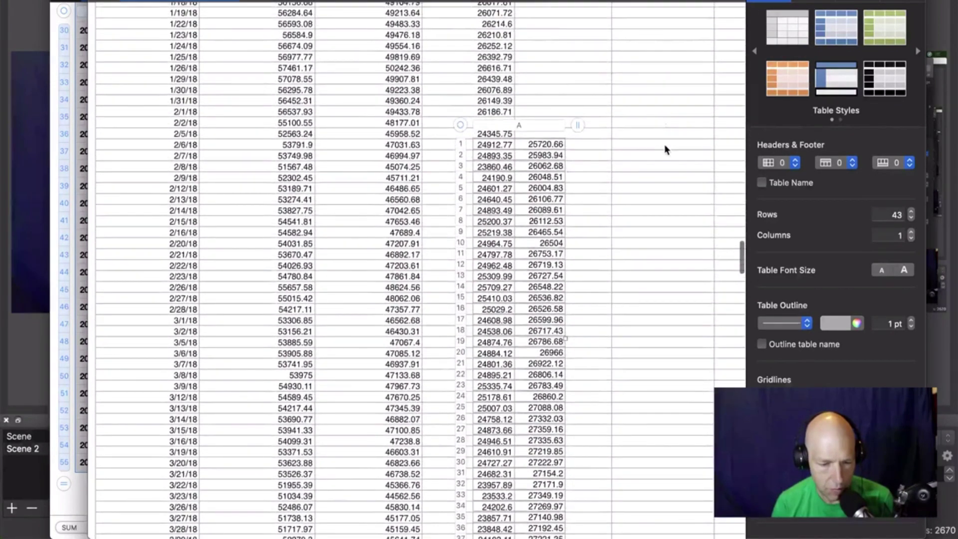
click(666, 149)
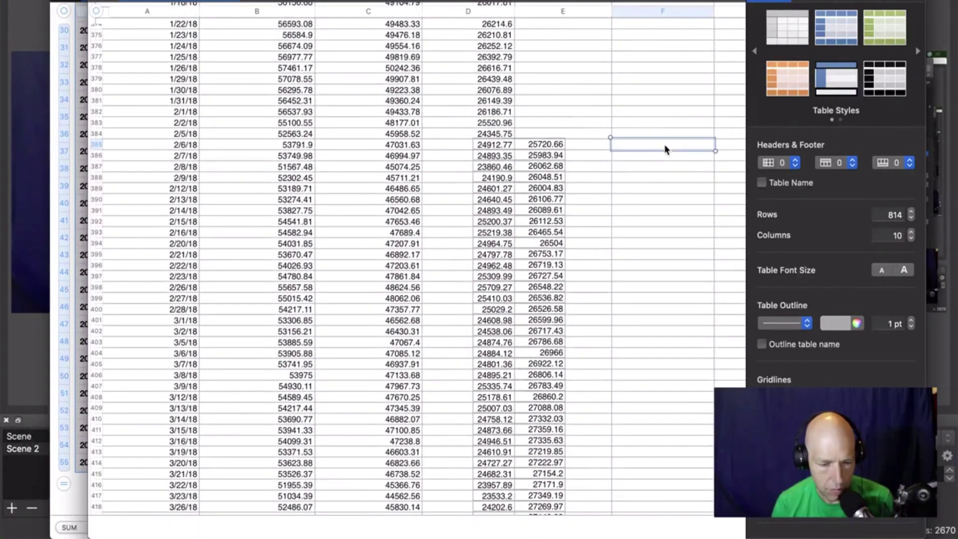
key(super+z)
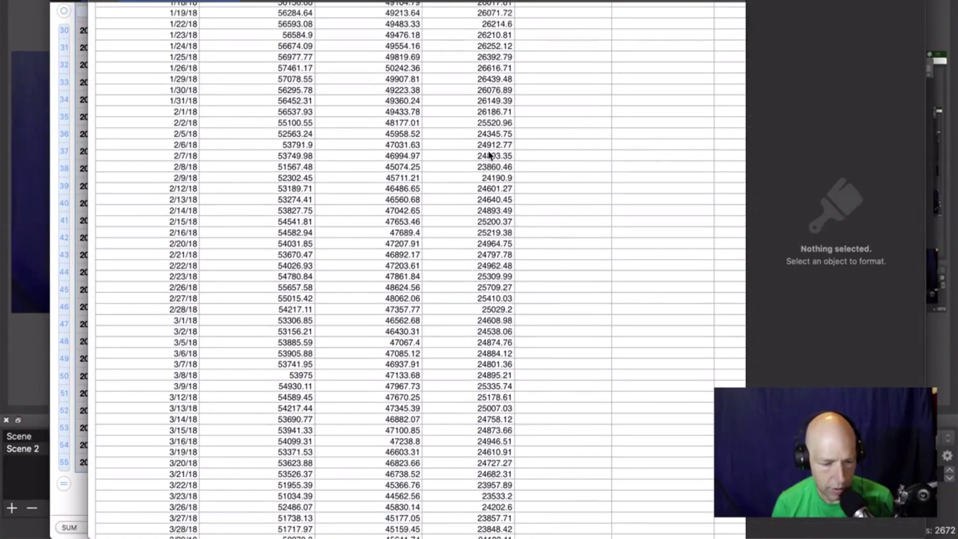
Reselect D719:D761, the 6/6/19 to 8/6/19 closes, ready to copy.
scroll(490, 156, down, 20)
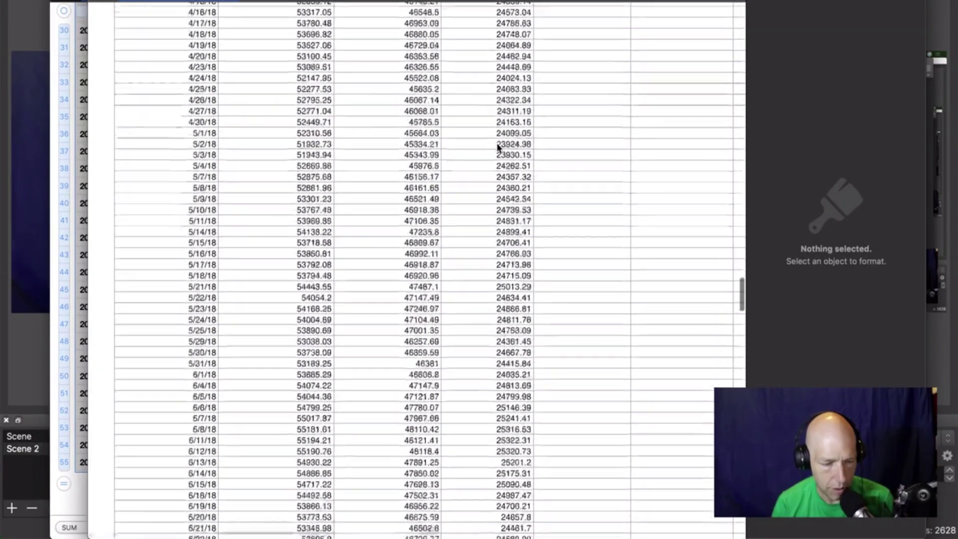
scroll(498, 146, down, 20)
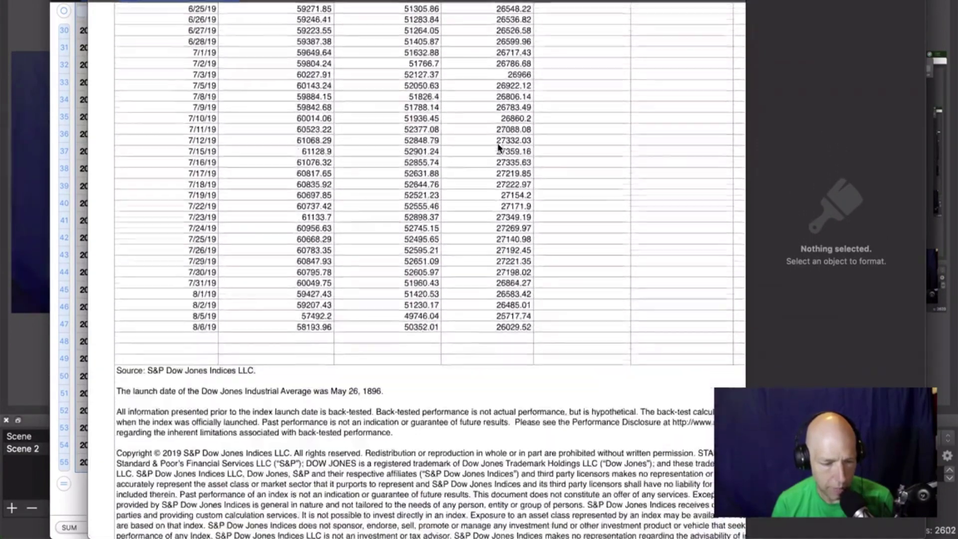
scroll(499, 146, up, 5)
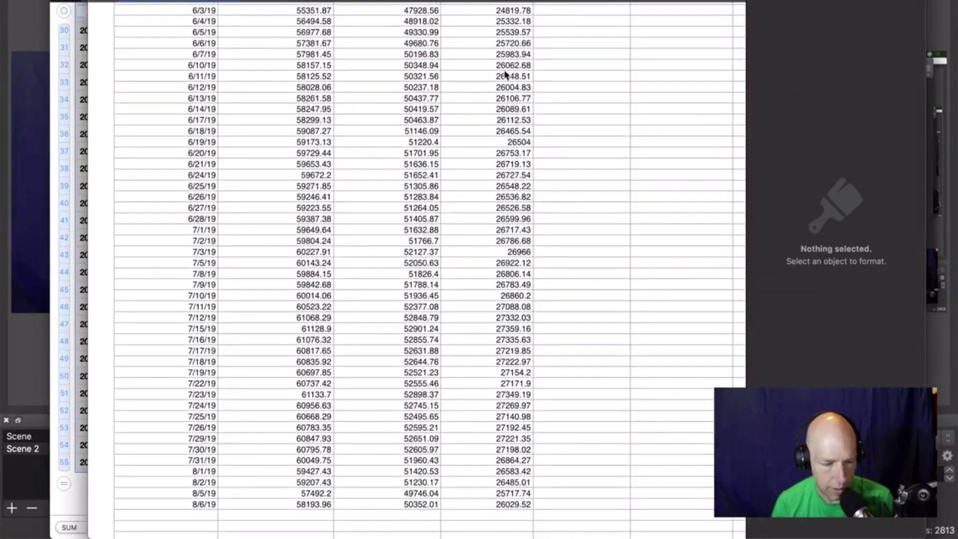
click(517, 46)
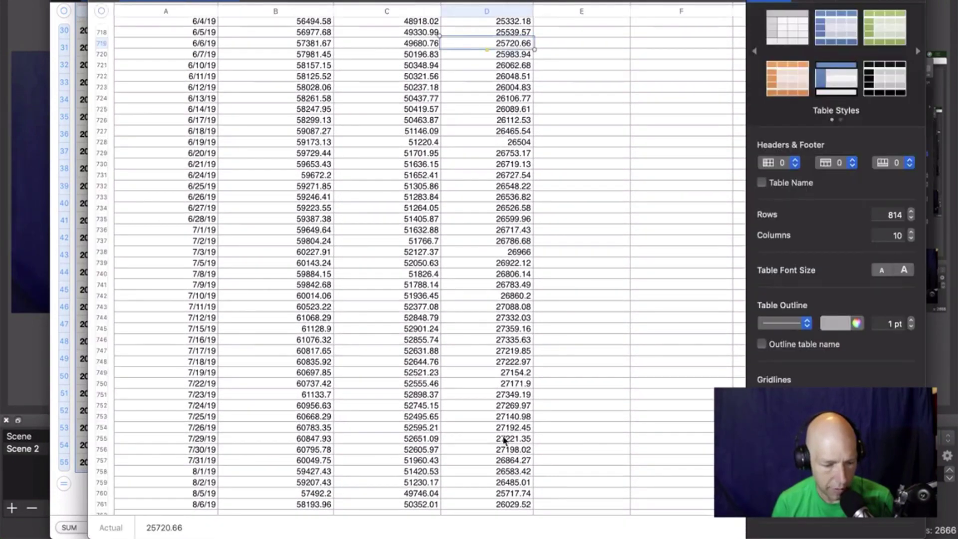
shift+click(515, 505)
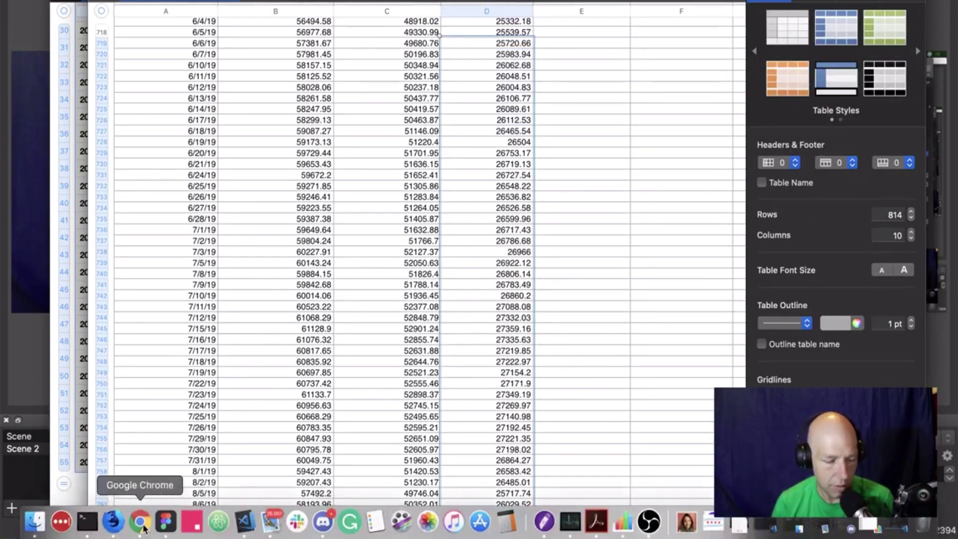
Clear all the old data from the Chart-test sheet in the browser.
click(140, 522)
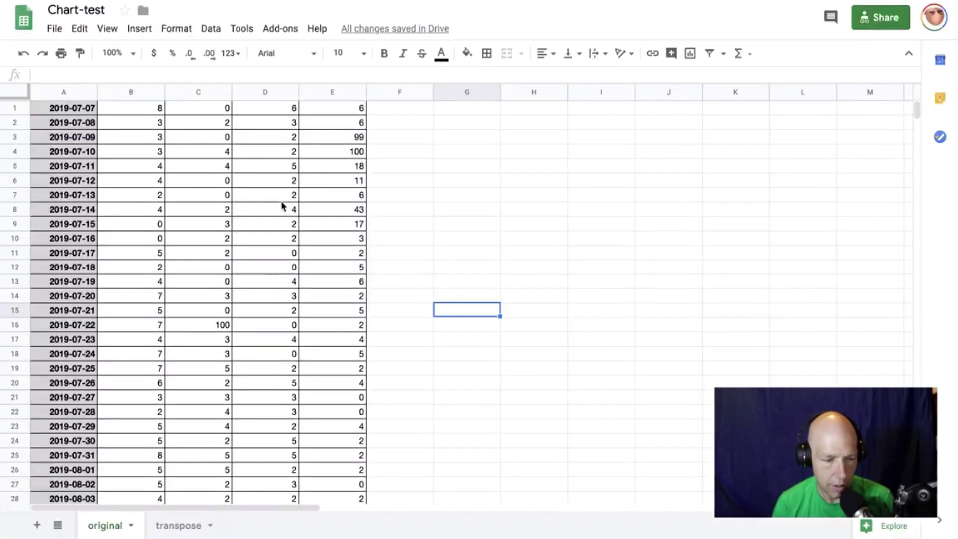
click(91, 109)
key(ctrl+a)
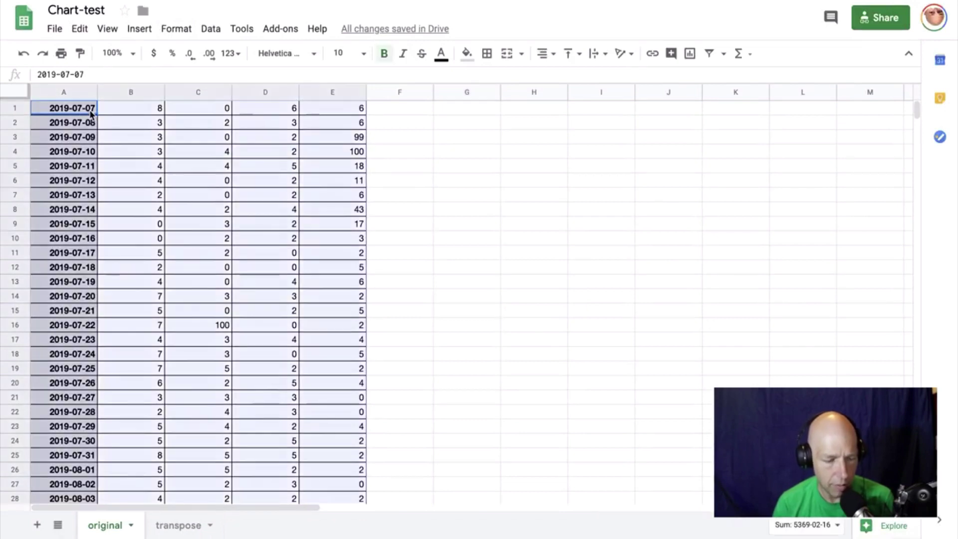
key(Delete)
Paste the Dow closing values into column B starting at B1.
click(126, 109)
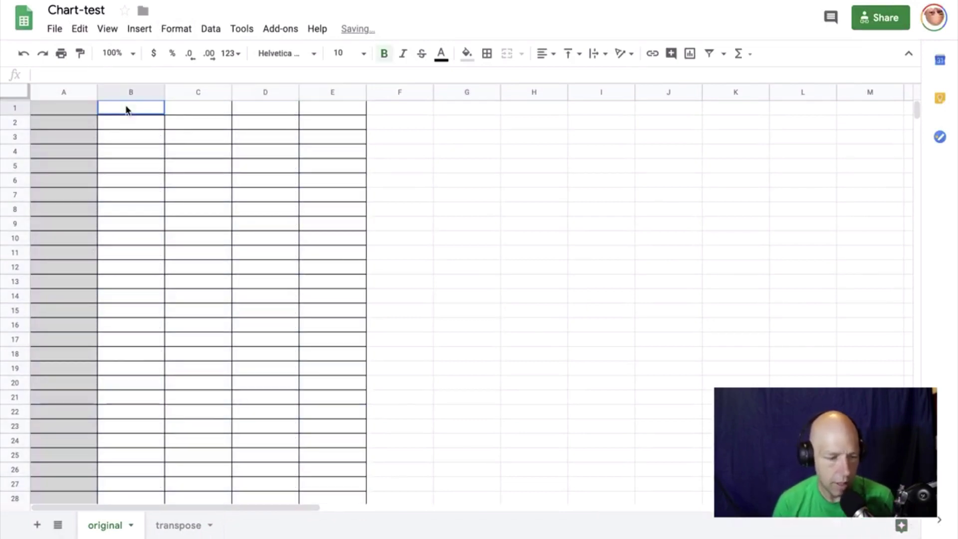
key(ctrl+v)
key(ctrl+a)
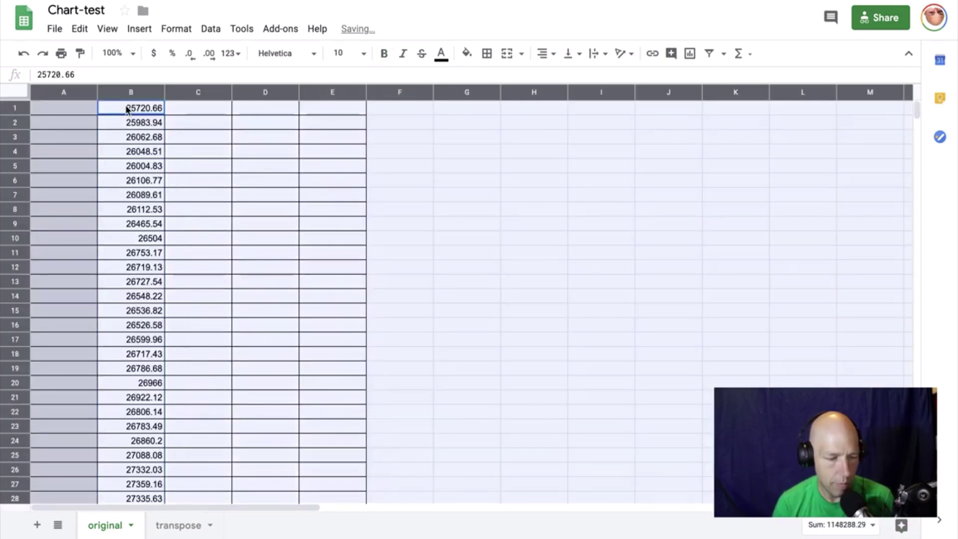
click(23, 19)
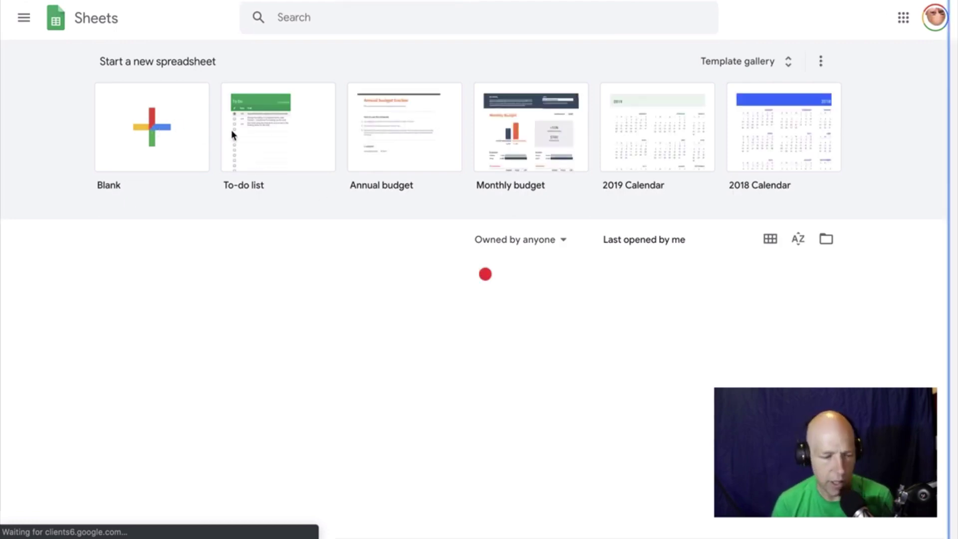
Create a blank spreadsheet and paste the closing values into column B from B1.
click(161, 137)
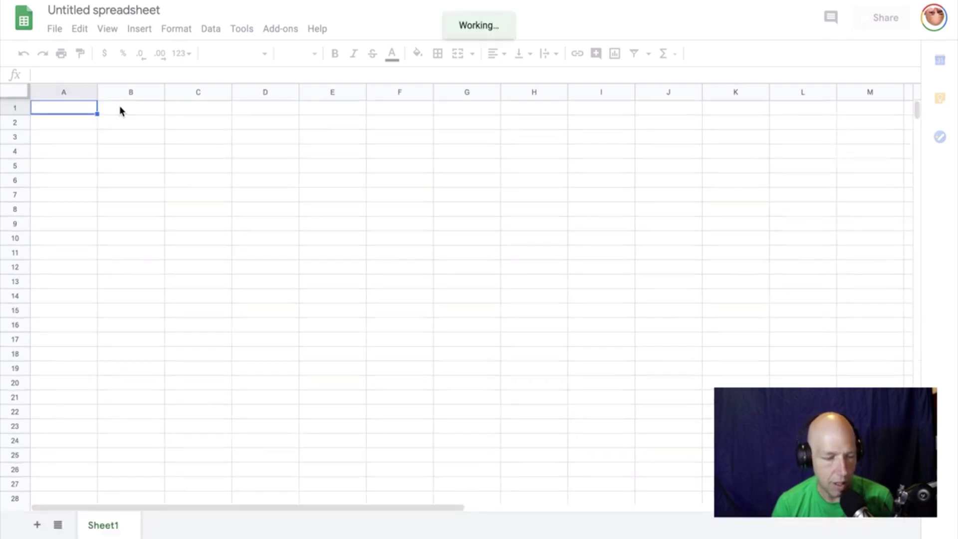
click(120, 108)
key(ctrl+v)
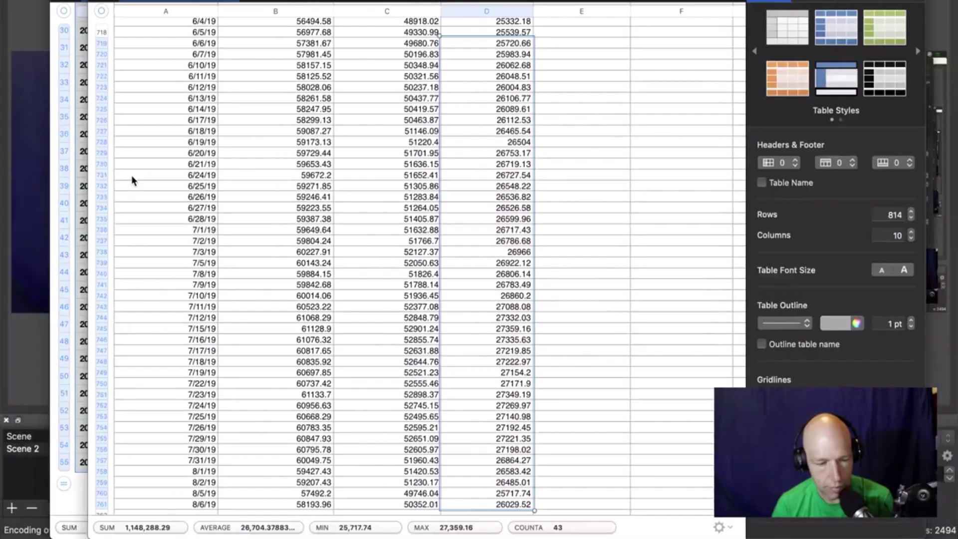
Copy the dates 6/6/19 to 8/6/19 from Numbers into column A from A1.
scroll(149, 115, down, 1)
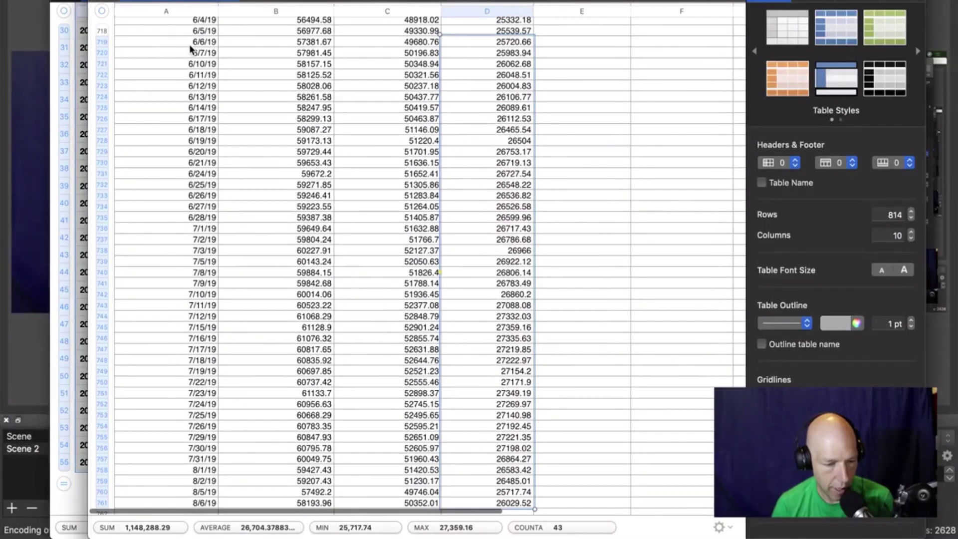
click(187, 40)
scroll(186, 200, down, 5)
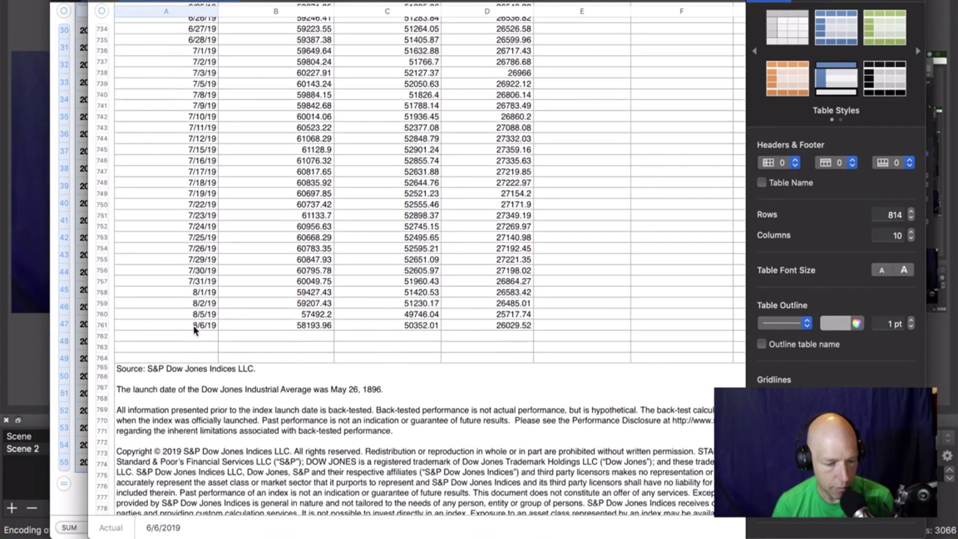
shift+click(194, 325)
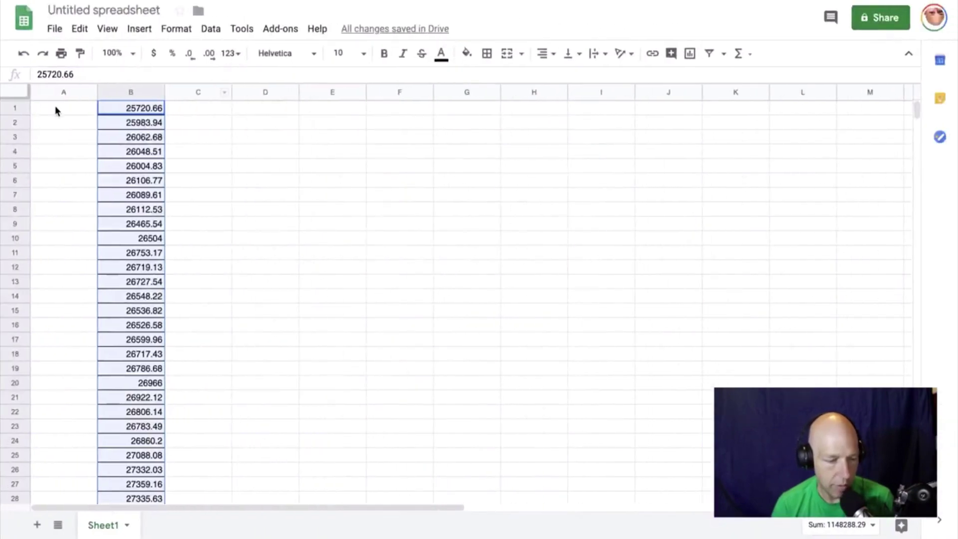
click(56, 110)
key(ctrl+v)
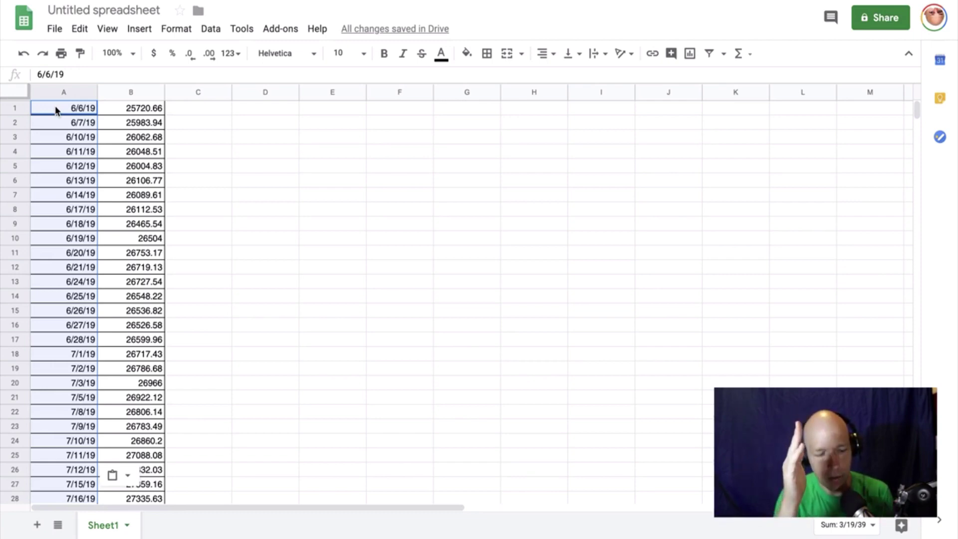
Rename the untitled spreadsheet to 'DOW test'.
click(138, 16)
text(Dow)
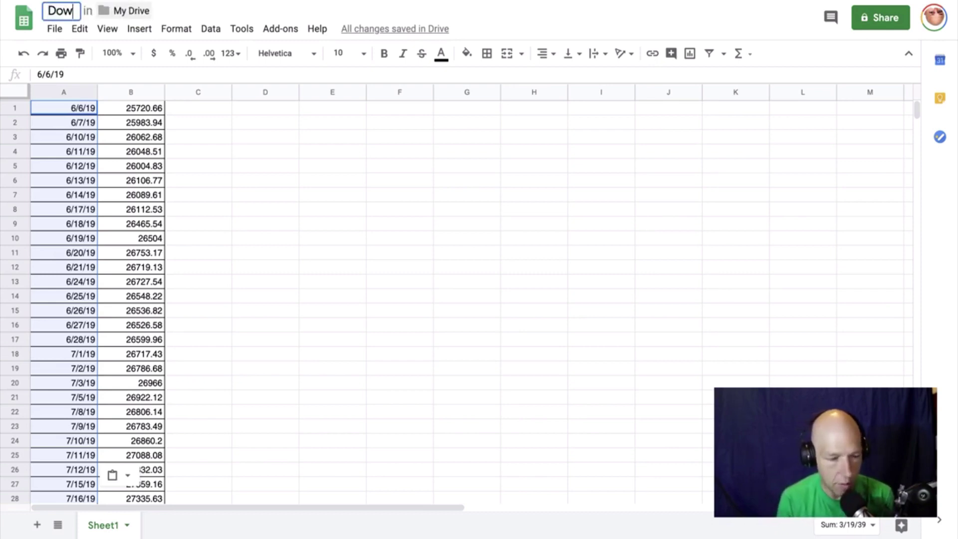
key(BackSpace)
key(BackSpace)
text(OW test)
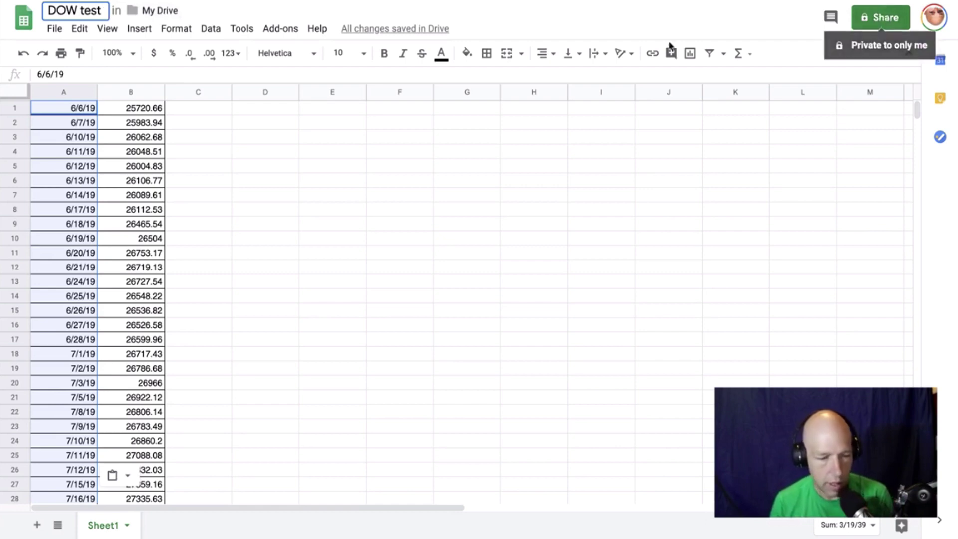
Turn on 'Anyone with the link can view' for DOW test and copy the link.
click(886, 23)
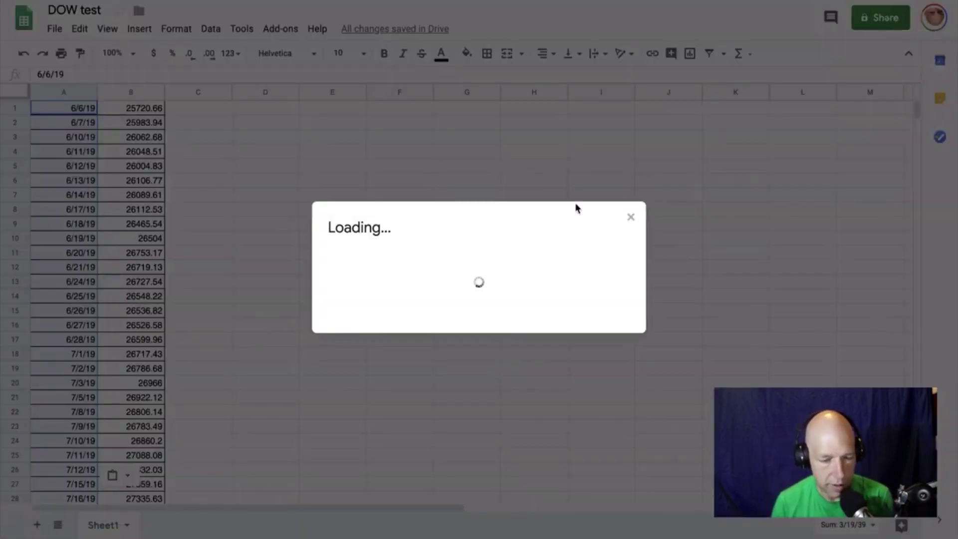
click(606, 210)
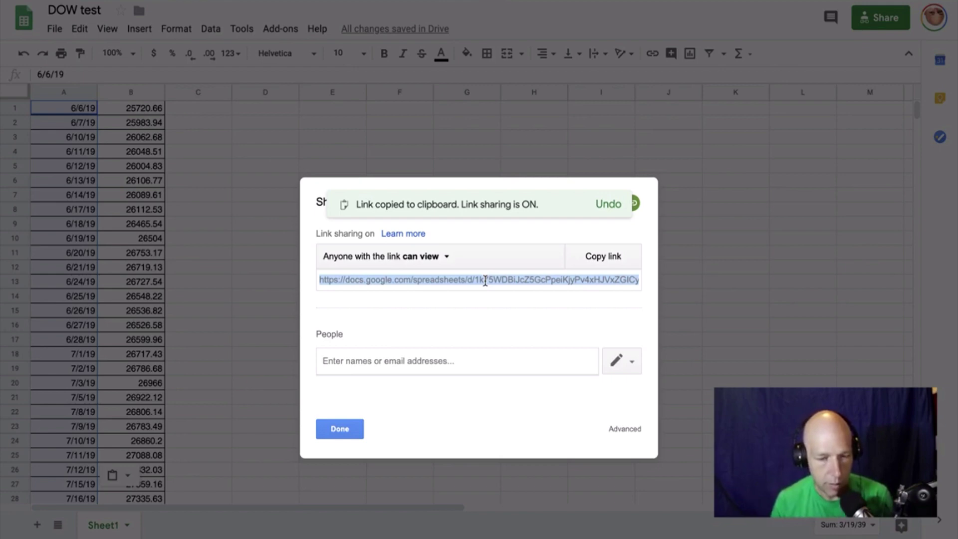
key(ctrl+Left)
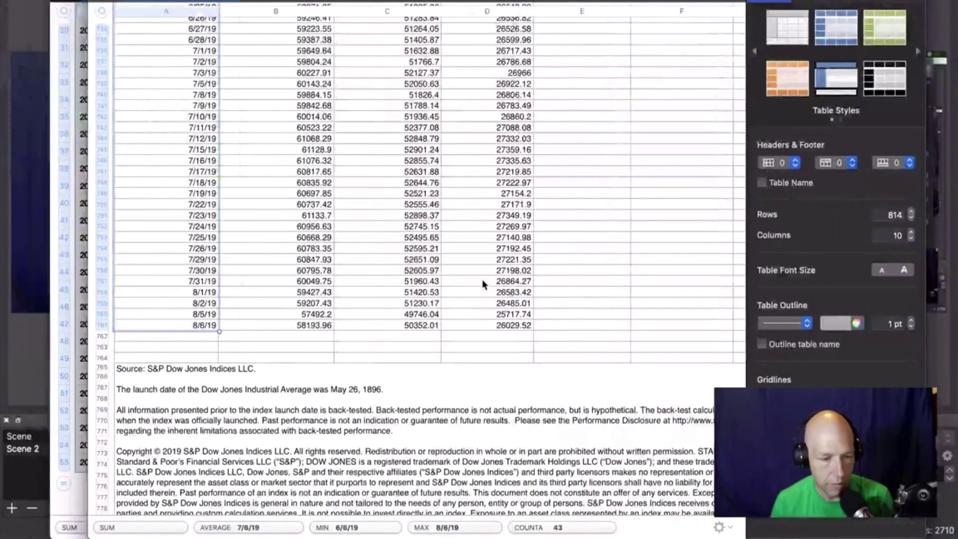
In Figma's Chart plugin, paste the DOW test sheet link into the Google Sheets field.
key(ctrl+Right)
key(ctrl+Left)
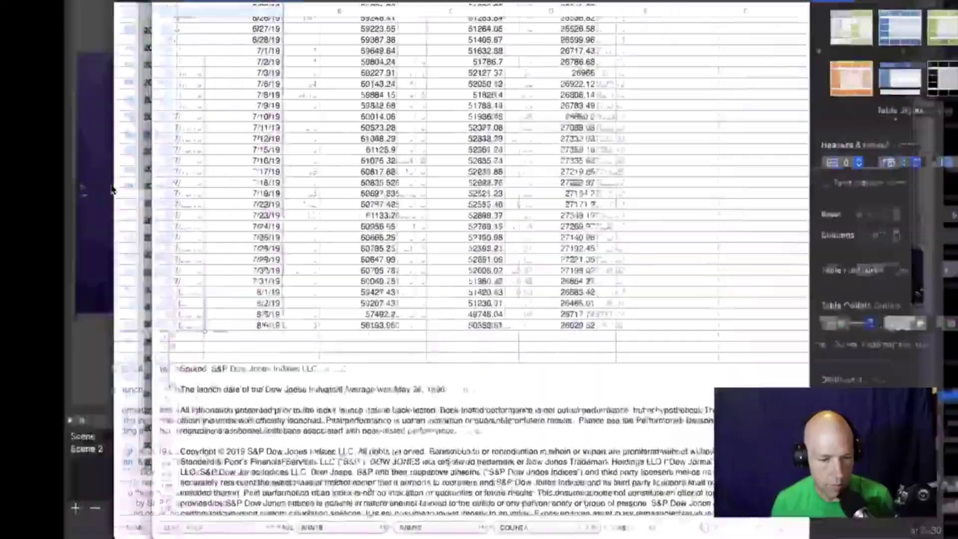
key(ctrl+Right)
key(ctrl+Right)
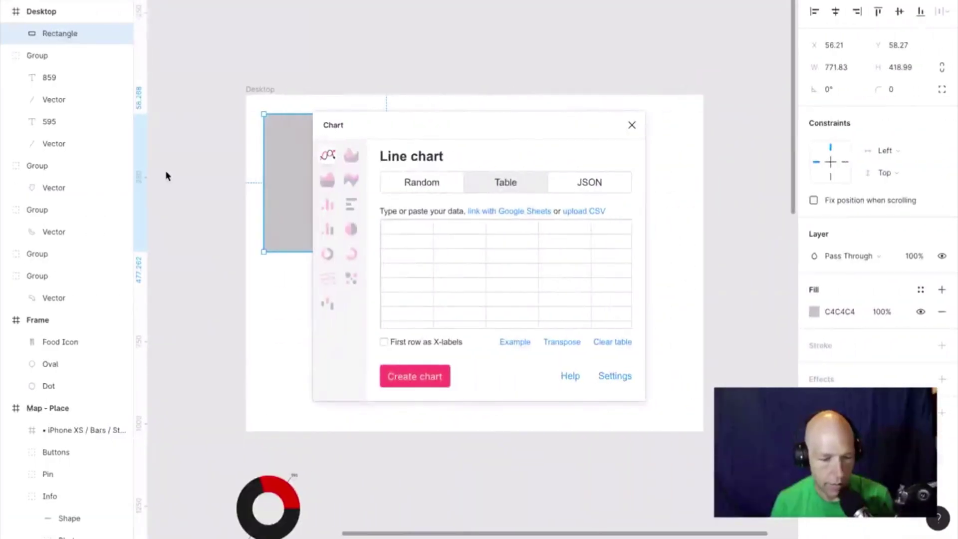
click(534, 211)
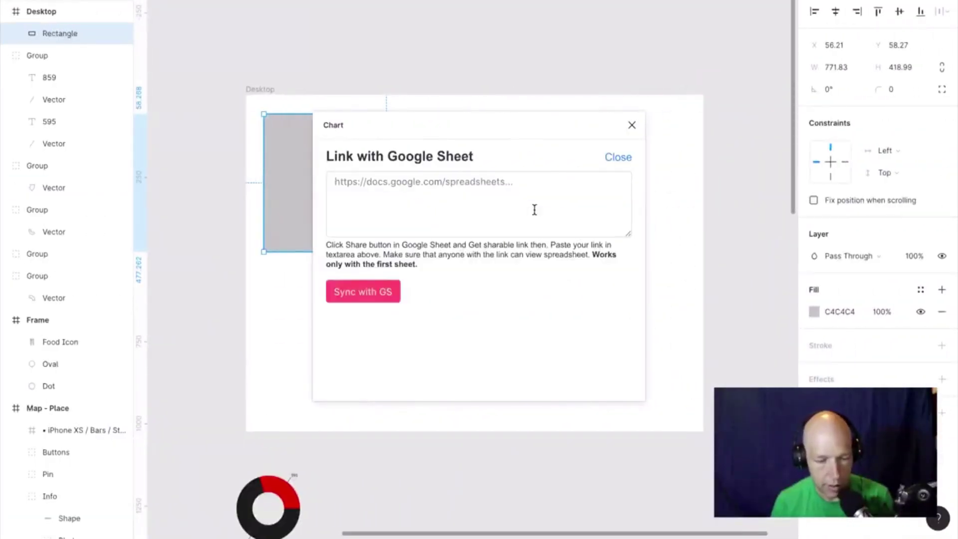
click(508, 205)
key(super+v)
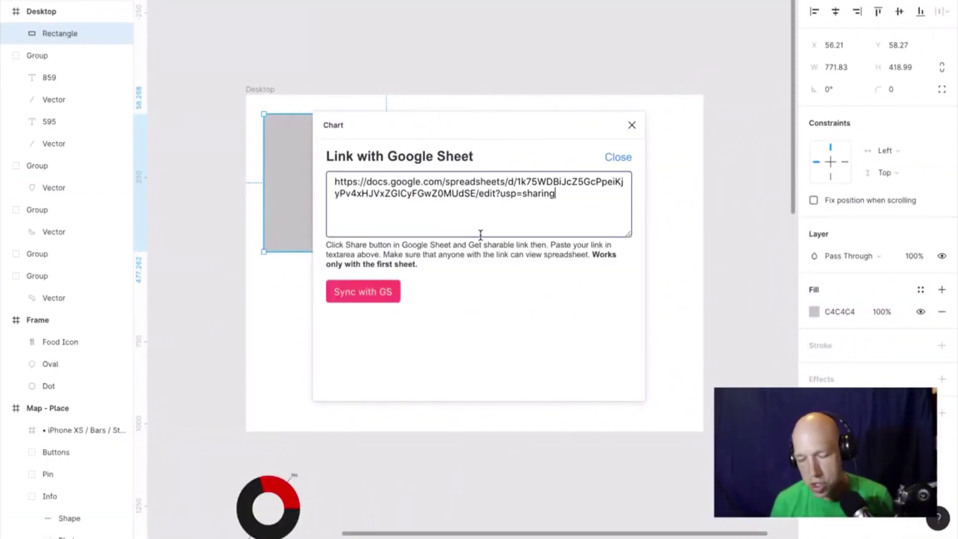
Sync the plugin with the sheet and create the line chart in the grey rectangle.
click(377, 294)
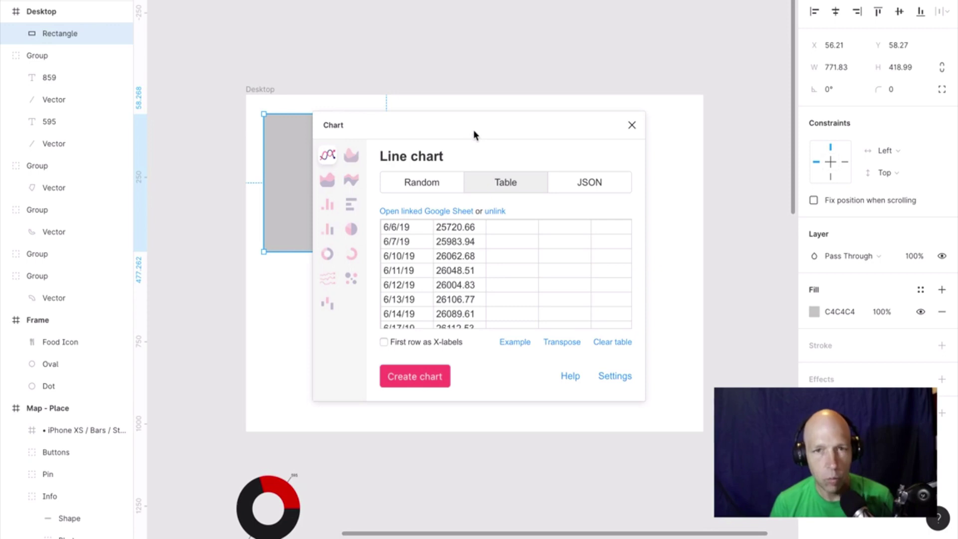
click(429, 380)
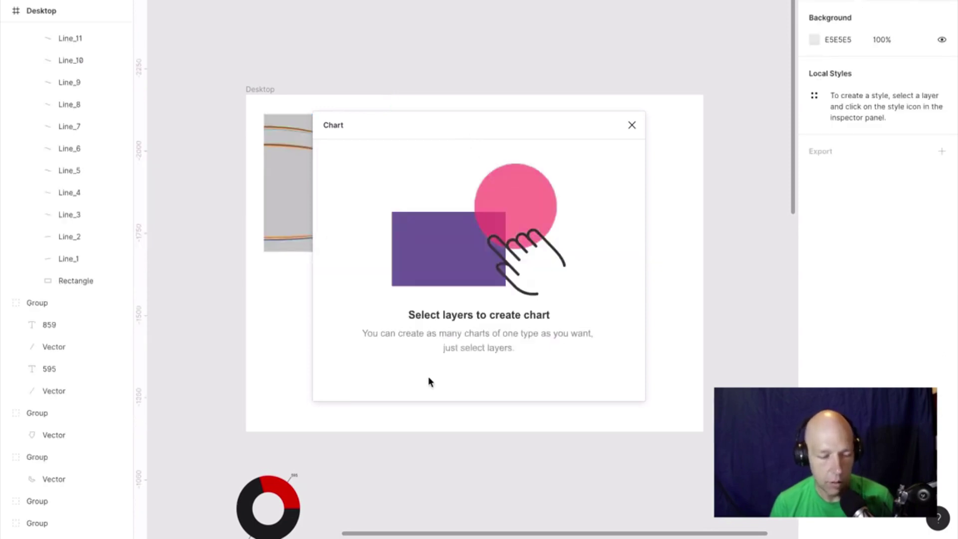
mouse_move(443, 133)
mouse_down()
mouse_move(578, 331)
mouse_move(462, 340)
mouse_move(449, 306)
mouse_up()
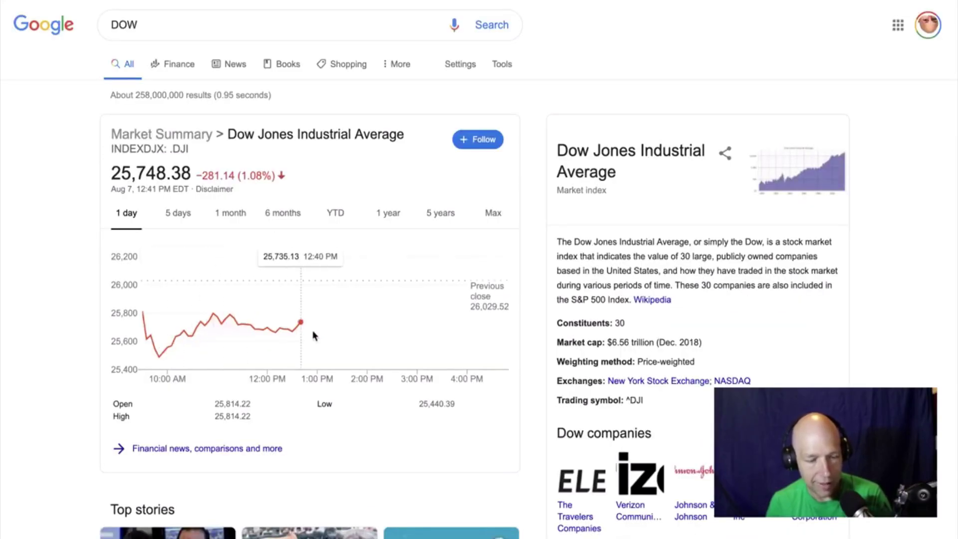
Switch Google's Dow market summary chart to the 5-day view.
click(178, 214)
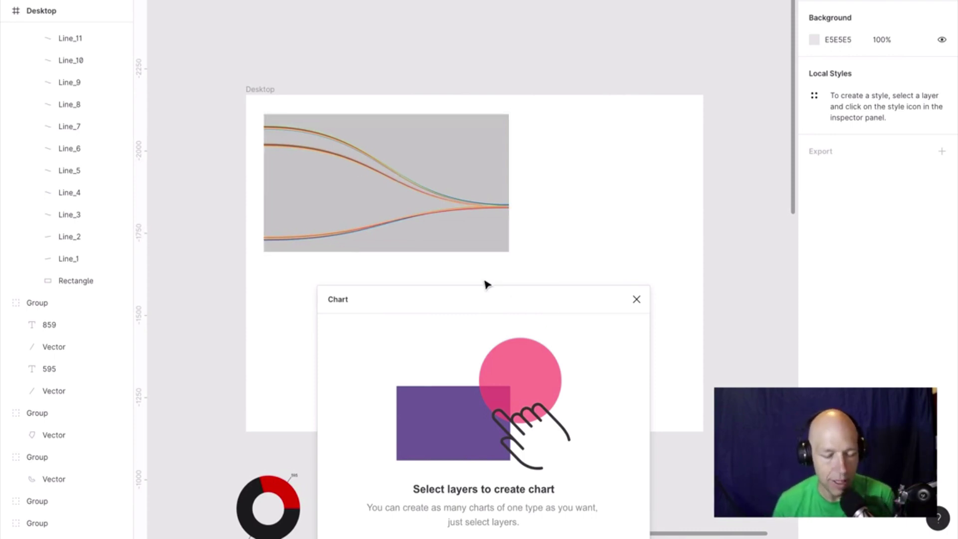
drag(503, 298, 583, 239)
Select the Line chart group and resync it with the DOW test sheet link.
click(439, 166)
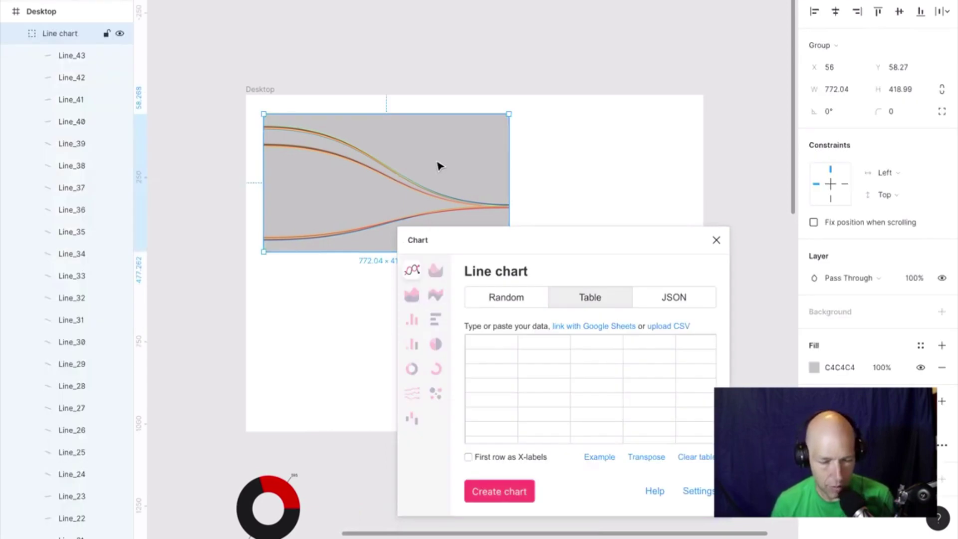
click(594, 324)
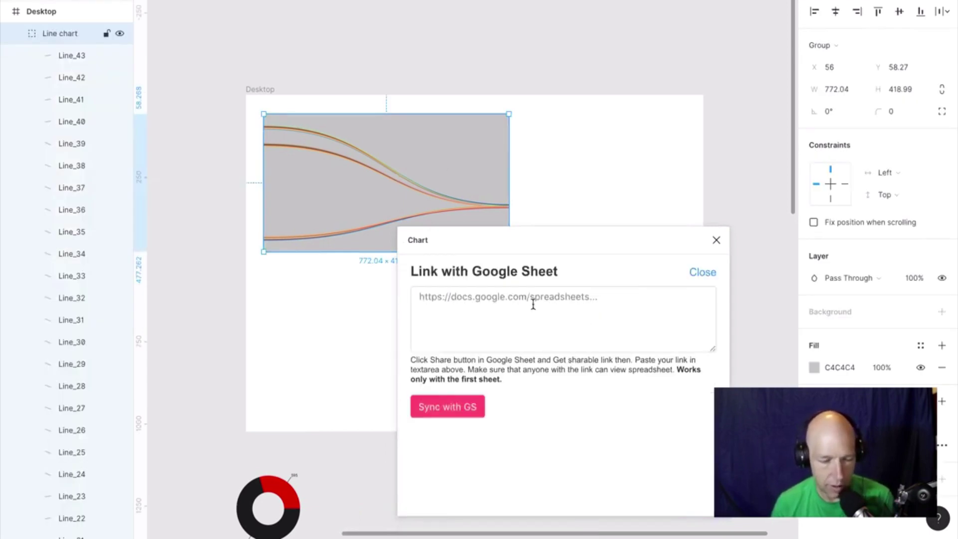
key(ctrl+v)
click(465, 407)
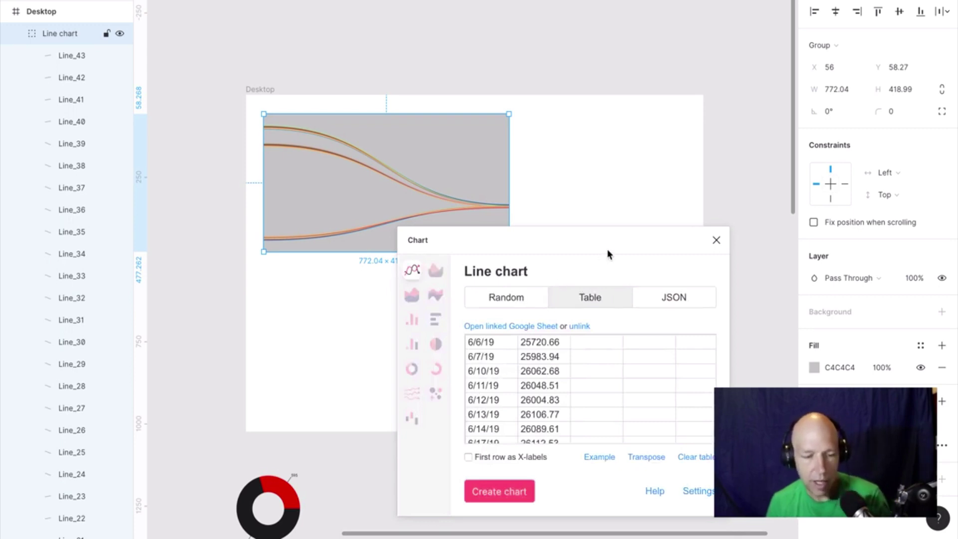
drag(607, 249, 619, 92)
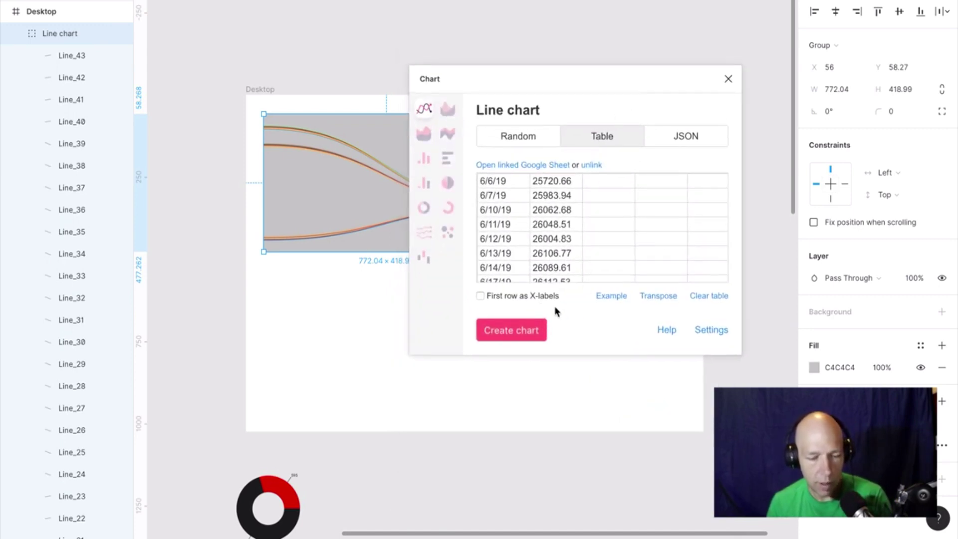
Transpose the data and use the first row of dates as X-labels.
click(649, 298)
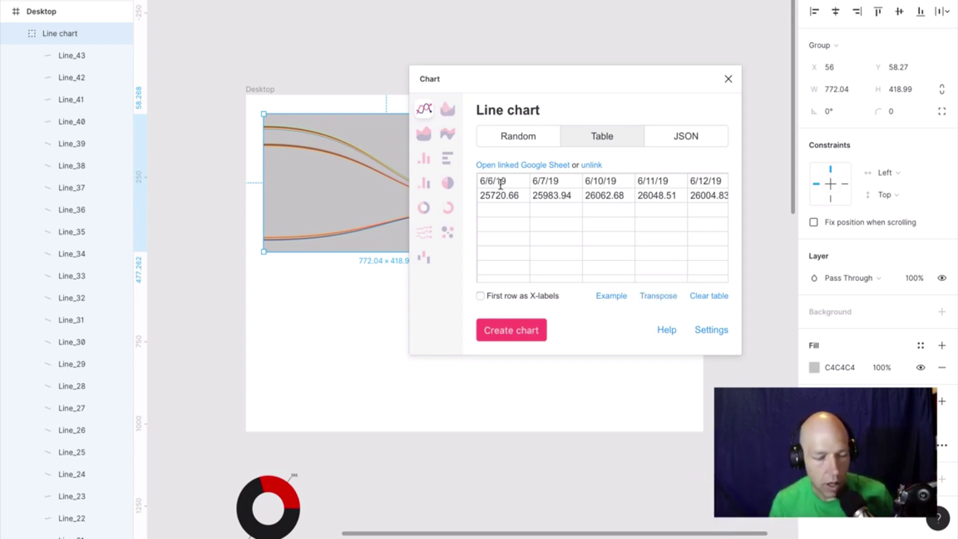
click(481, 297)
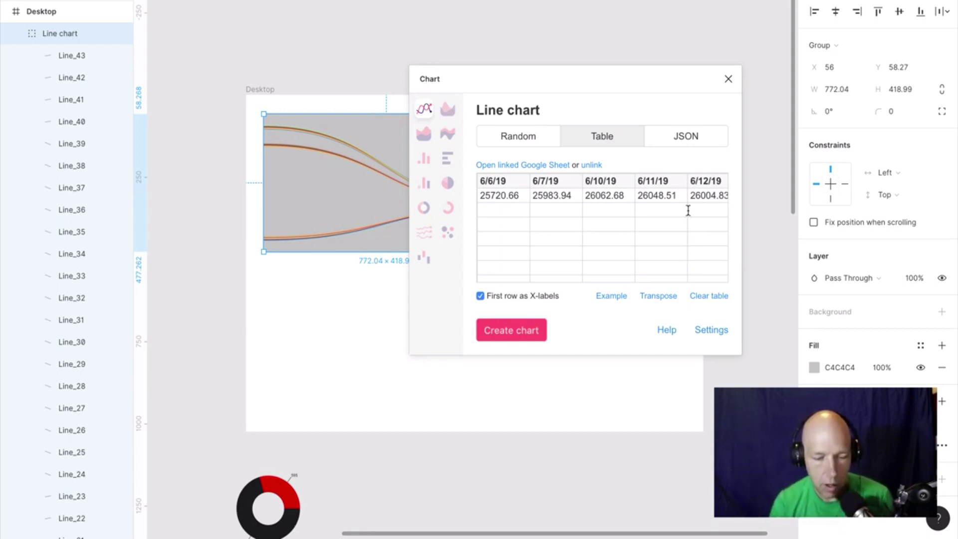
click(711, 330)
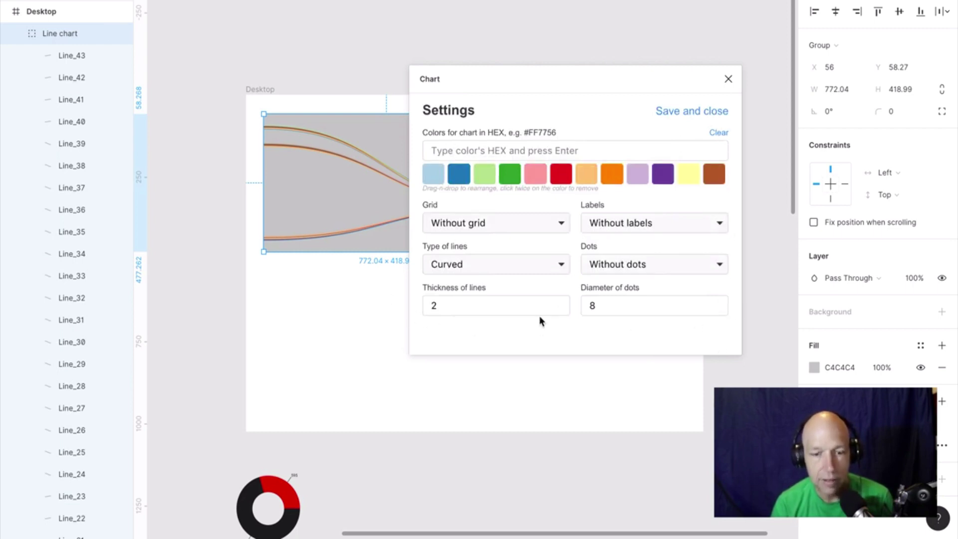
Set the chart lines to Straight with dark green first in the palette, and save.
click(531, 260)
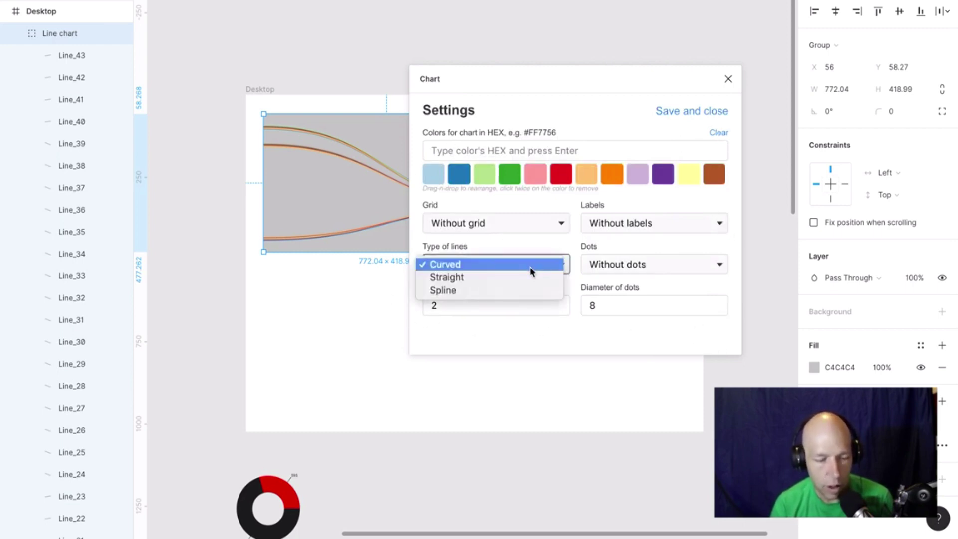
click(531, 278)
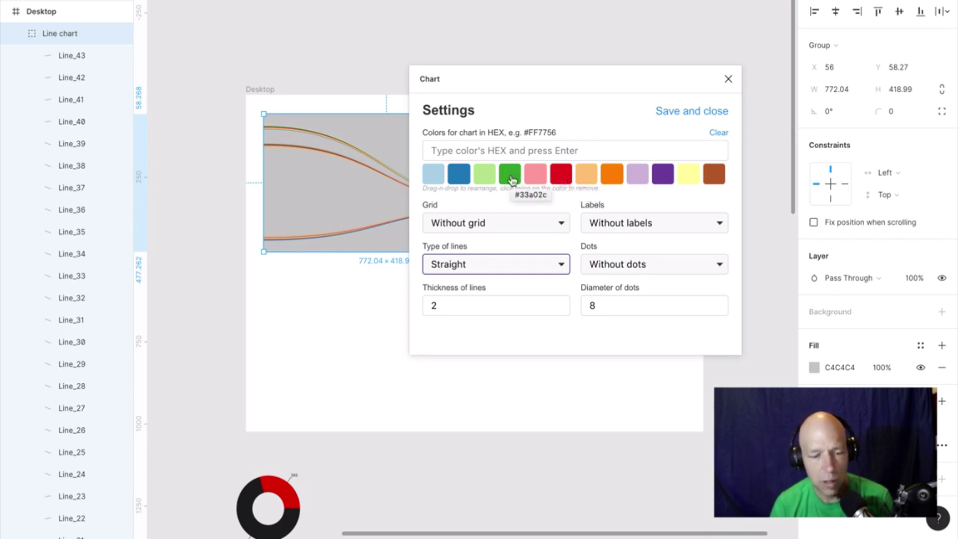
drag(510, 173, 418, 170)
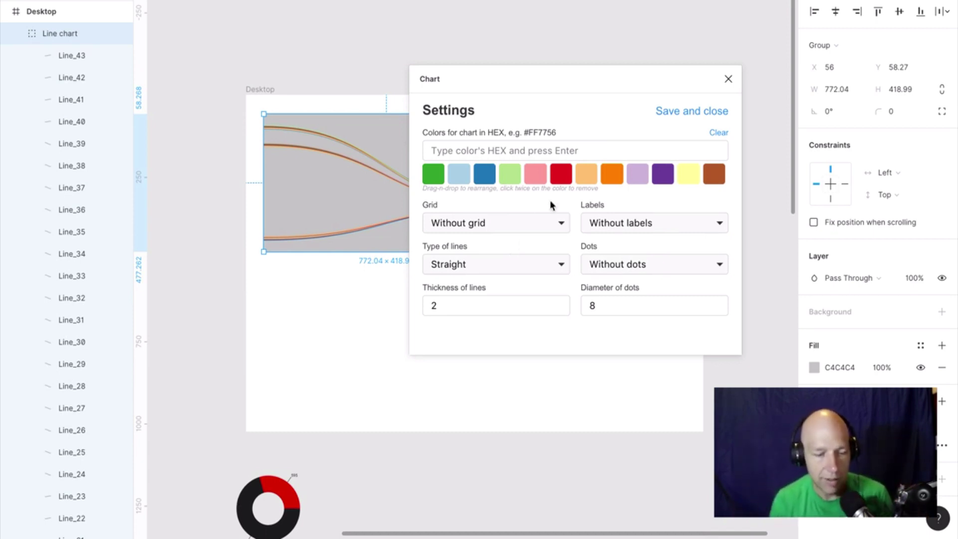
click(674, 111)
Review the linked data table and the JSON data source option.
double_click(492, 195)
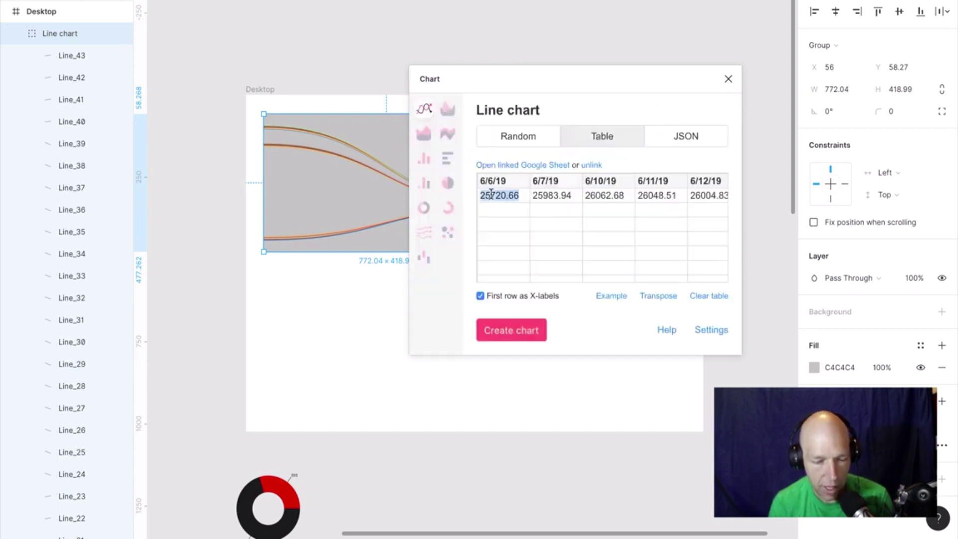
scroll(632, 239, right, 15)
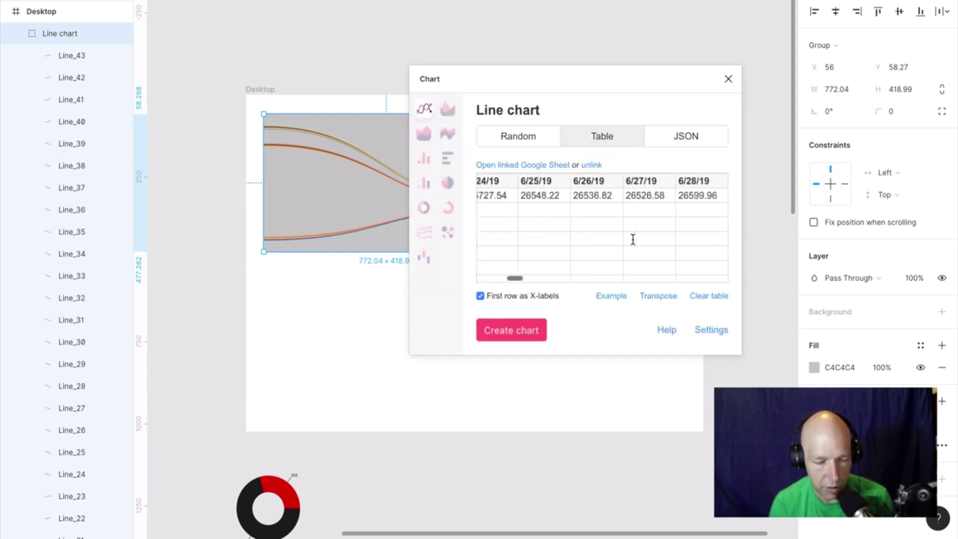
scroll(630, 241, right, 10)
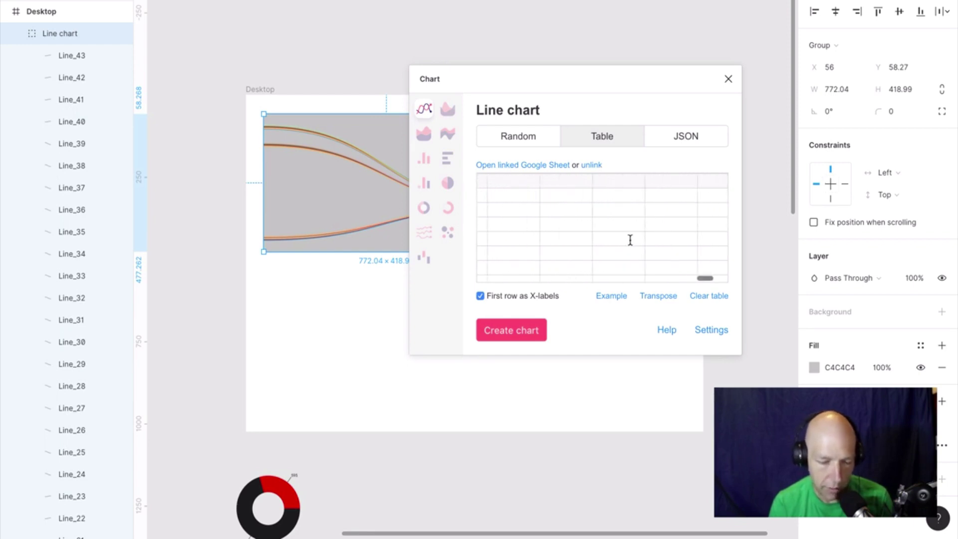
scroll(631, 240, left, 10)
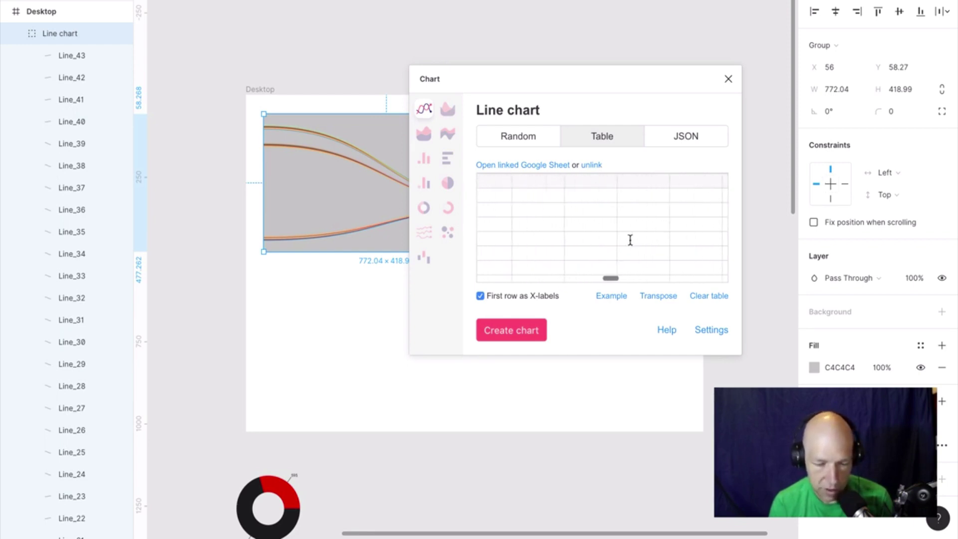
scroll(631, 240, right, 5)
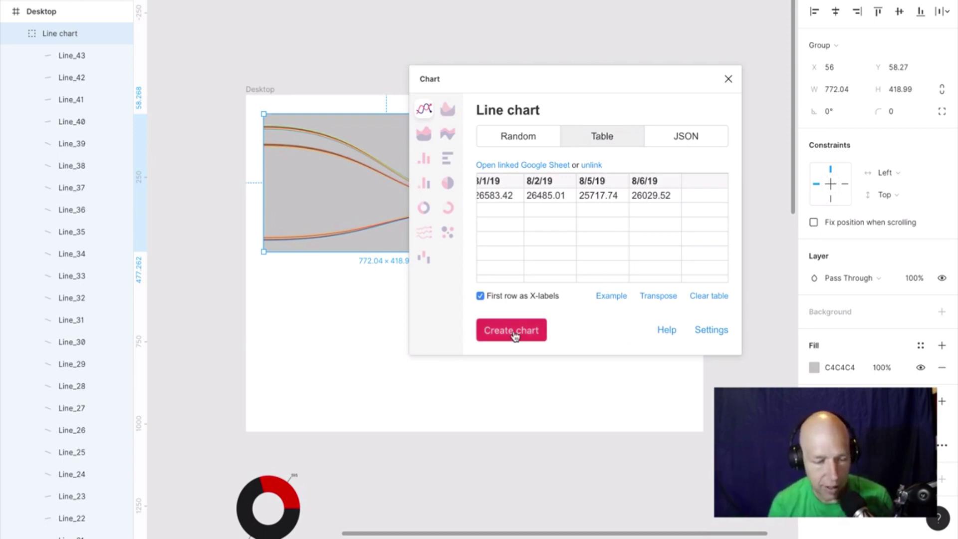
click(706, 136)
click(631, 140)
Add horizontal gridlines and Y & X labels, save, and redraw the chart.
click(712, 329)
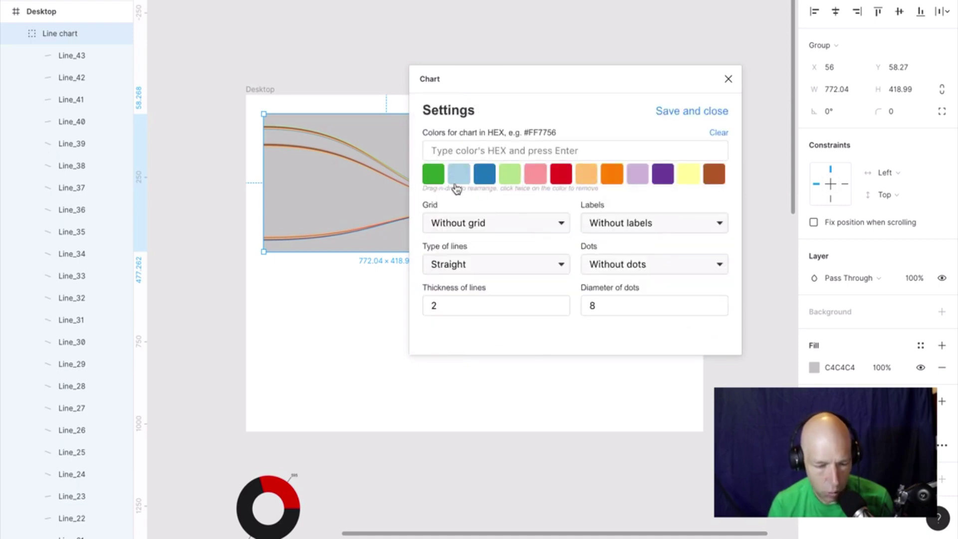
click(519, 222)
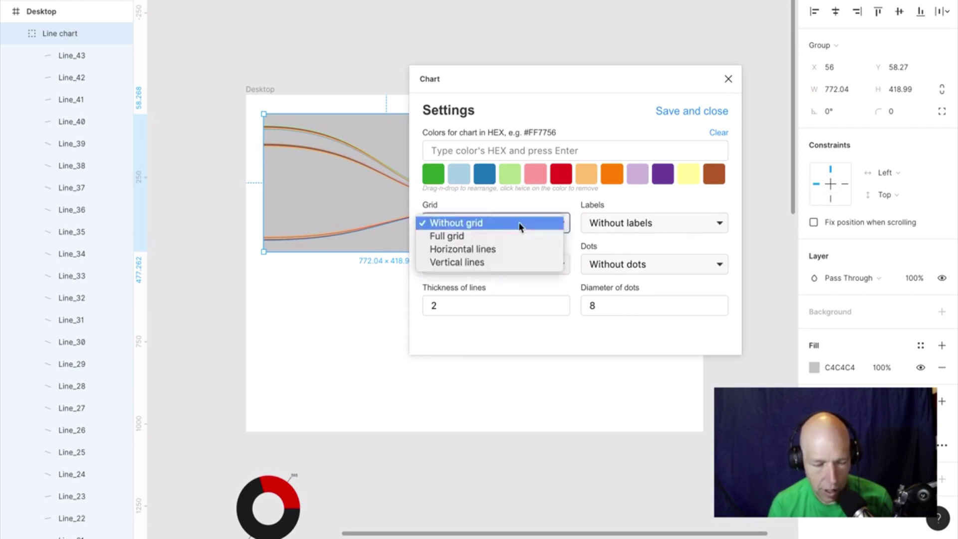
click(519, 250)
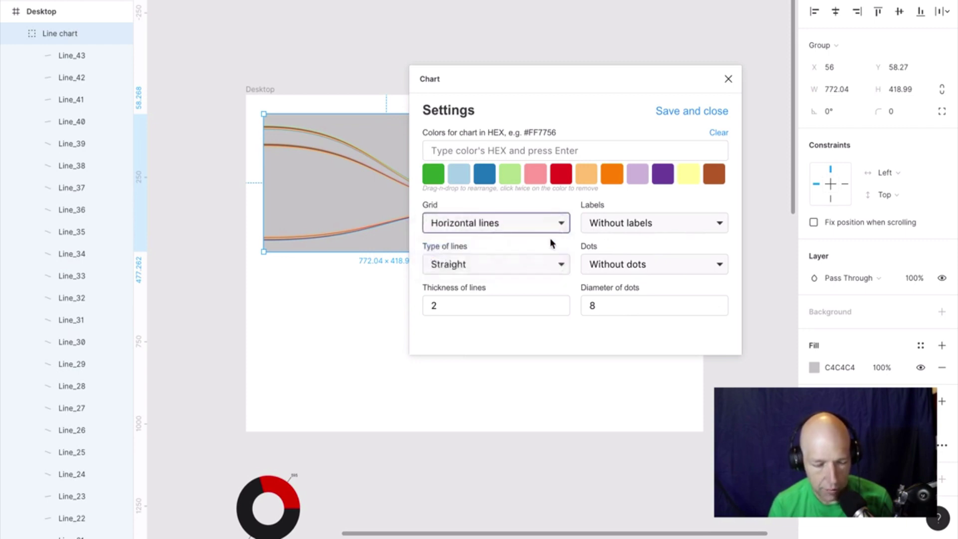
click(679, 227)
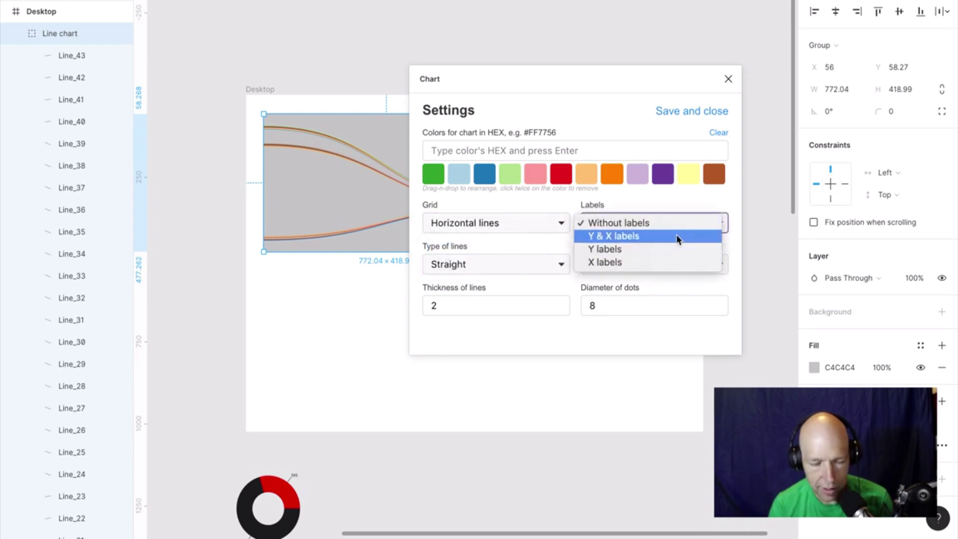
click(677, 238)
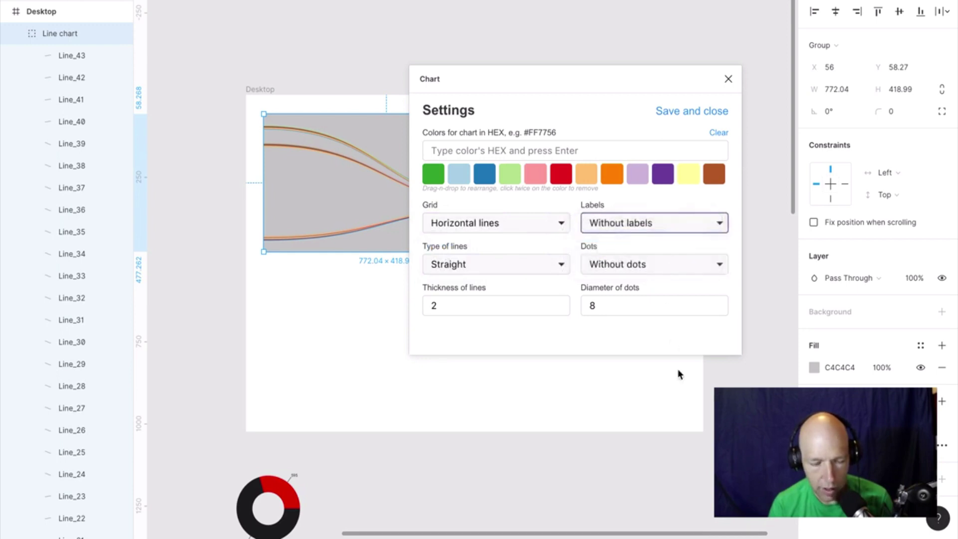
click(693, 109)
click(510, 330)
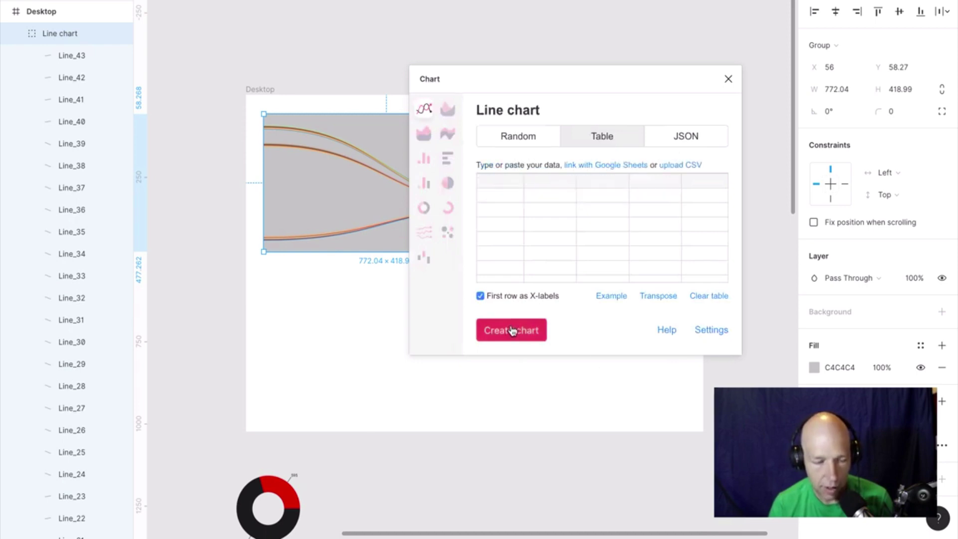
Close the Chart plugin and zoom around the canvas to check the chart.
click(728, 79)
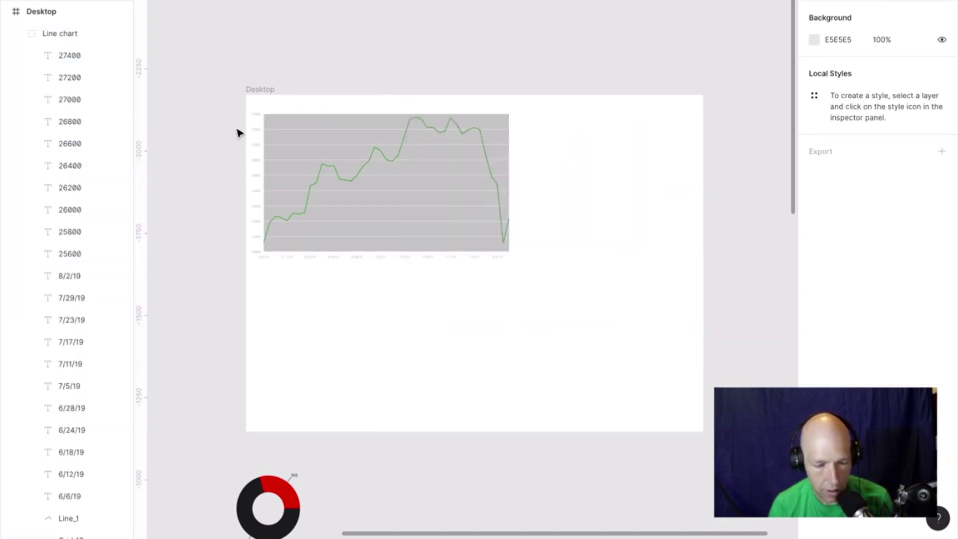
click(260, 124)
click(265, 106)
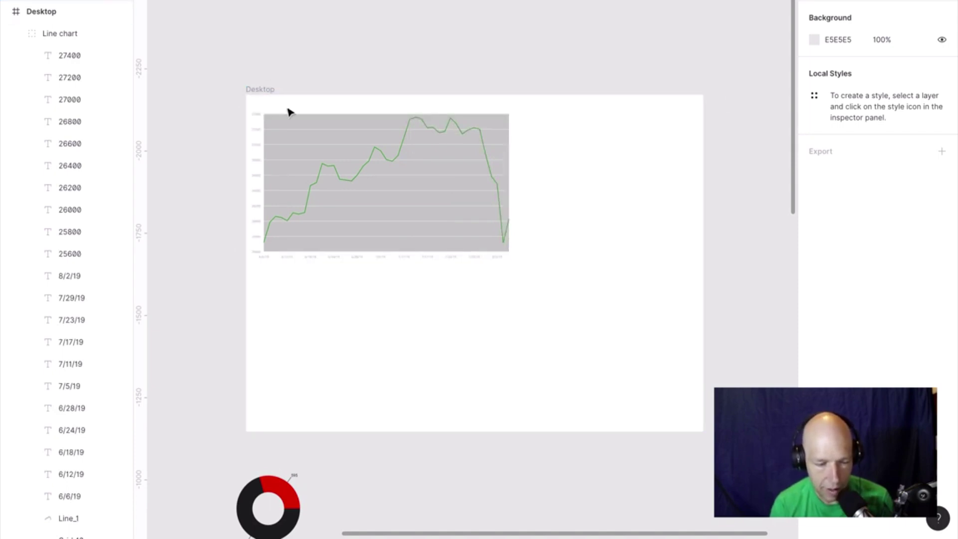
scroll(289, 109, up, 5)
scroll(289, 112, down, 2)
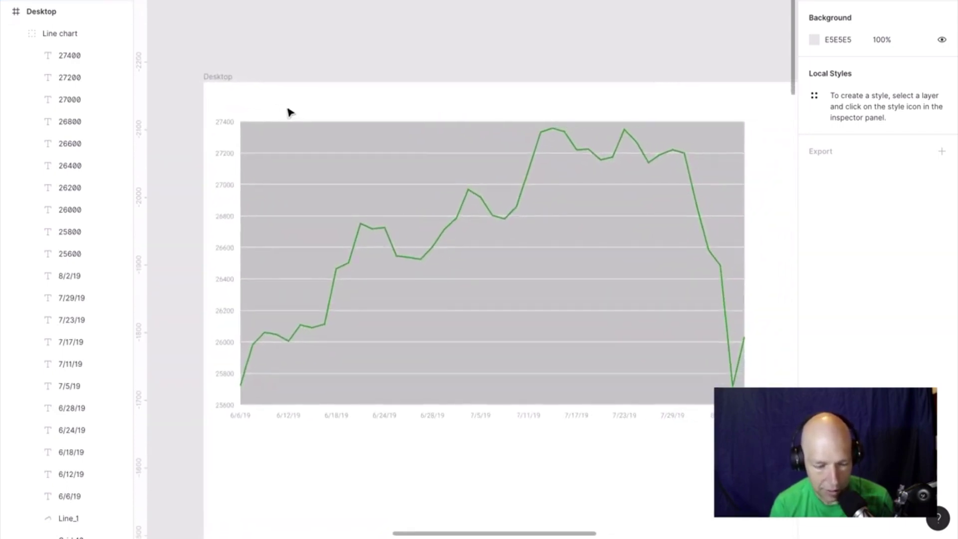
scroll(289, 112, down, 3)
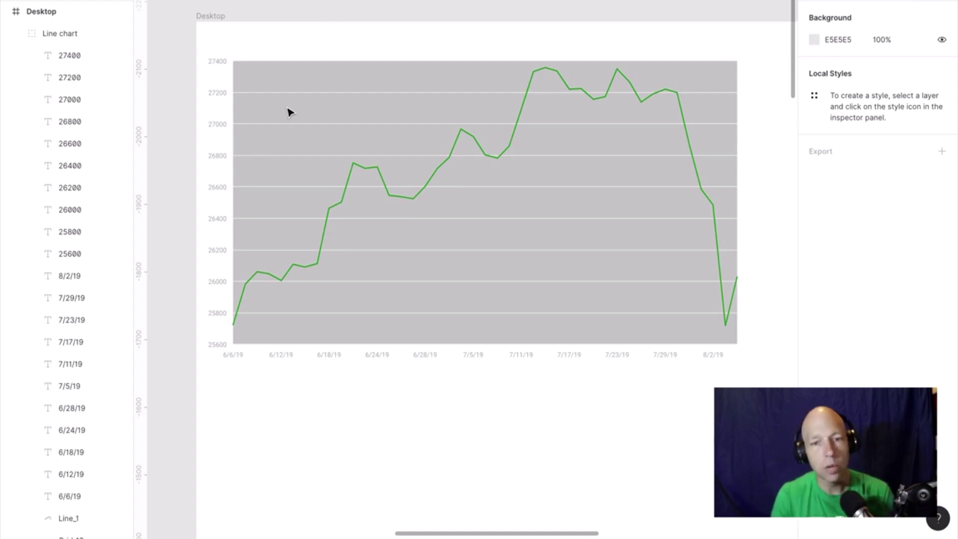
Zoom in and out on the green Dow chart, ending with the Line chart group selected.
click(238, 101)
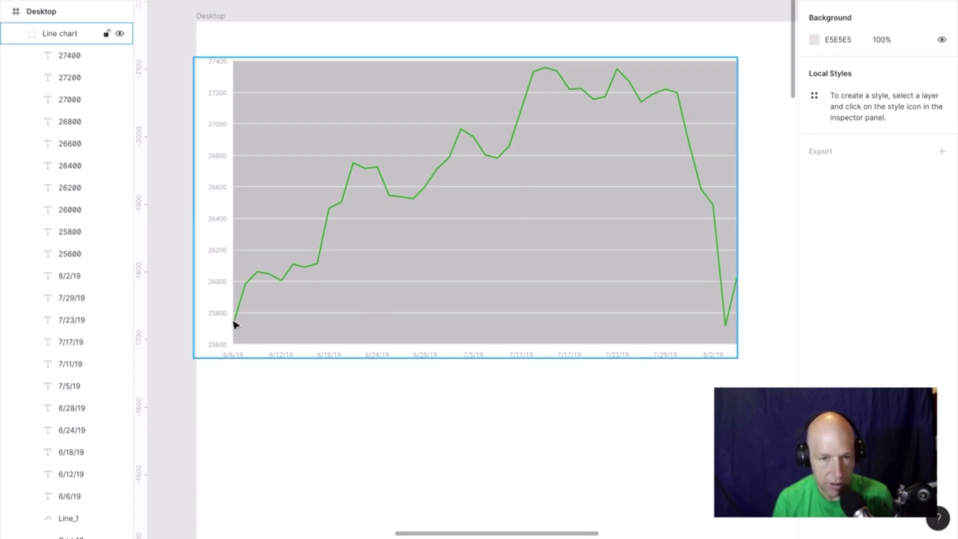
key(Escape)
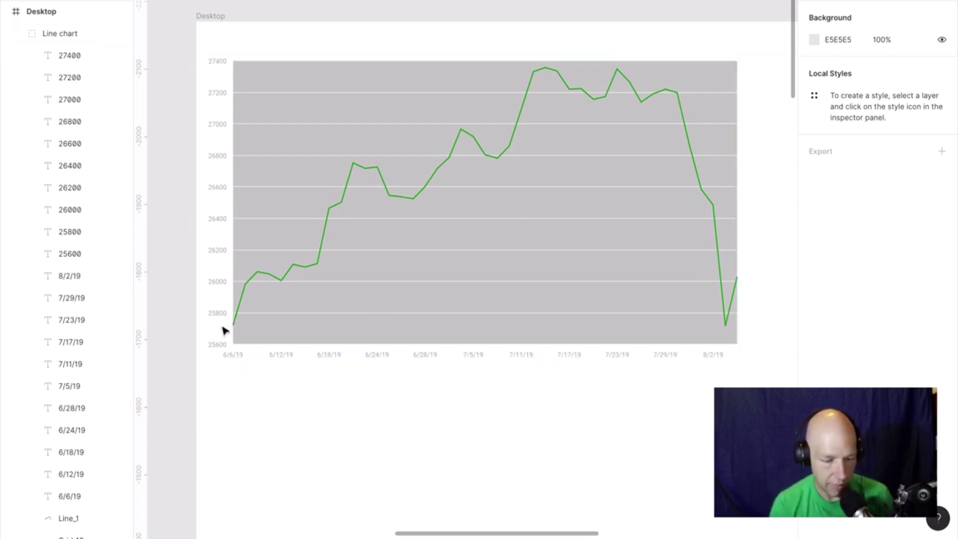
scroll(224, 329, up, 10)
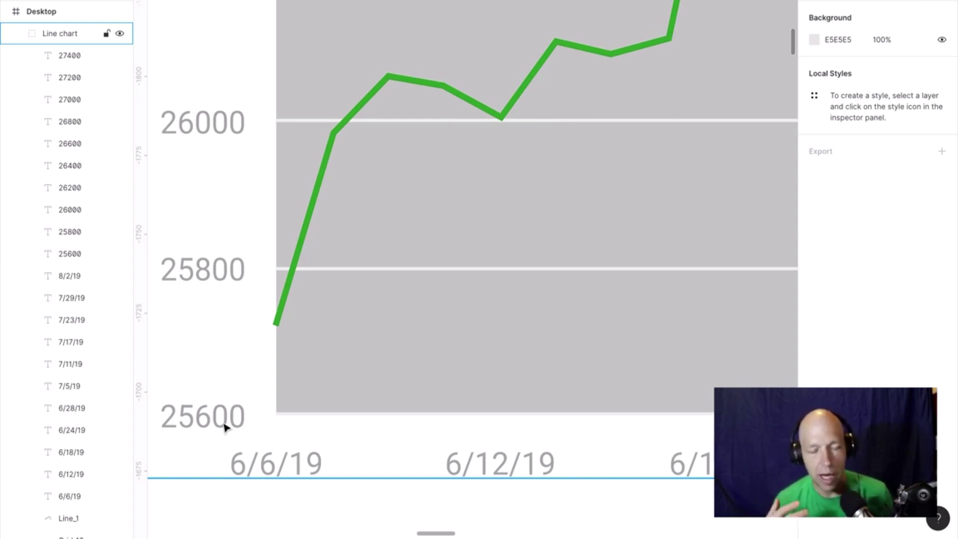
scroll(224, 427, down, 5)
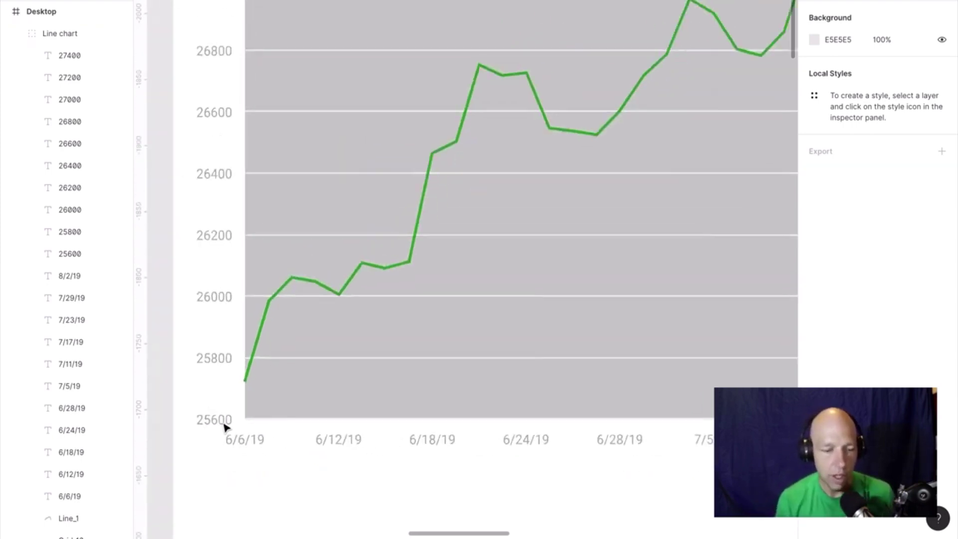
scroll(222, 428, down, 4)
scroll(221, 429, up, 2)
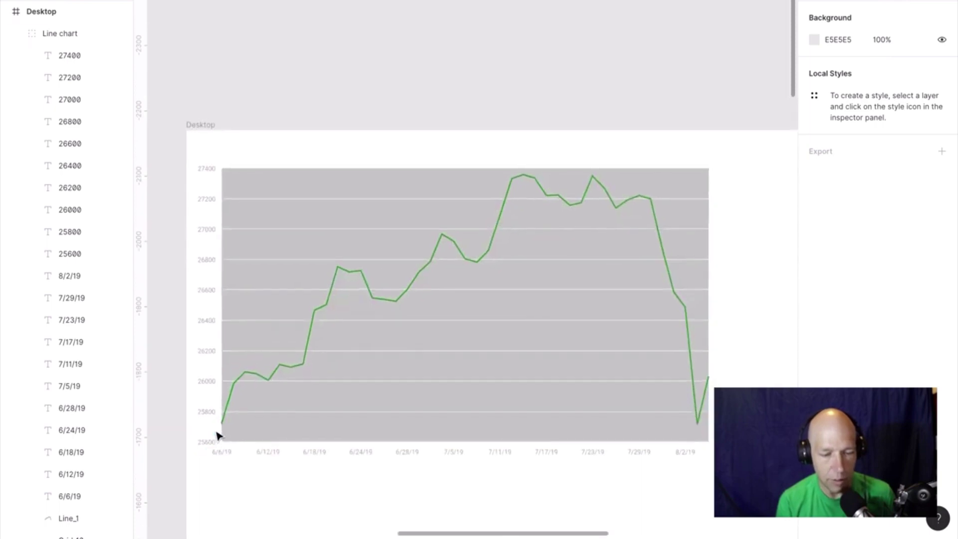
click(260, 236)
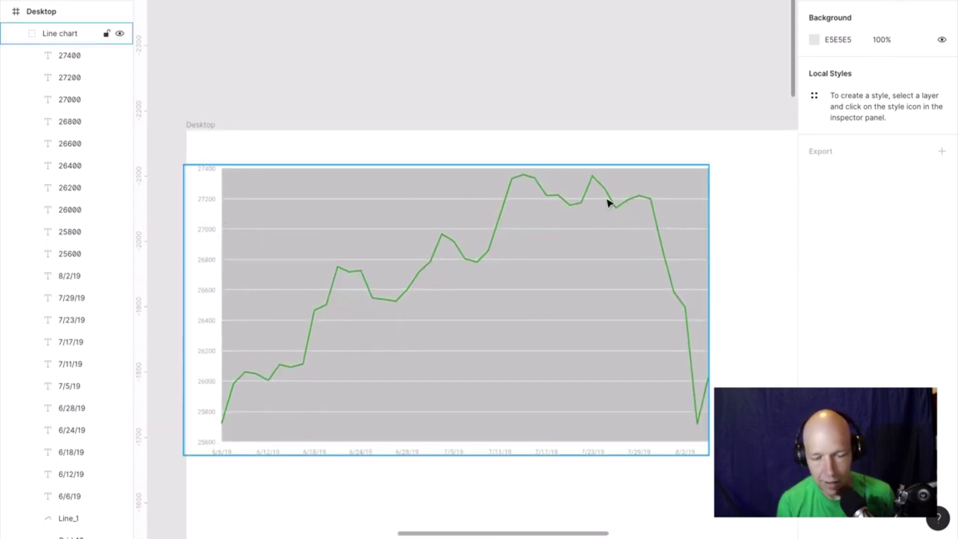
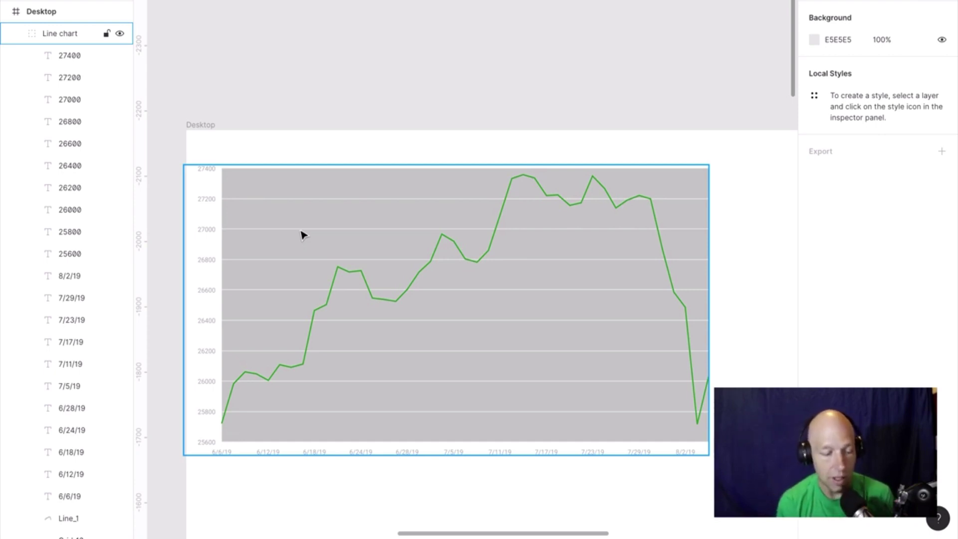
Delete the C4C4C4 fill from the chart's background rectangle, then pick the 6/6/19 and 6/12/19 date labels.
scroll(208, 438, up, 5)
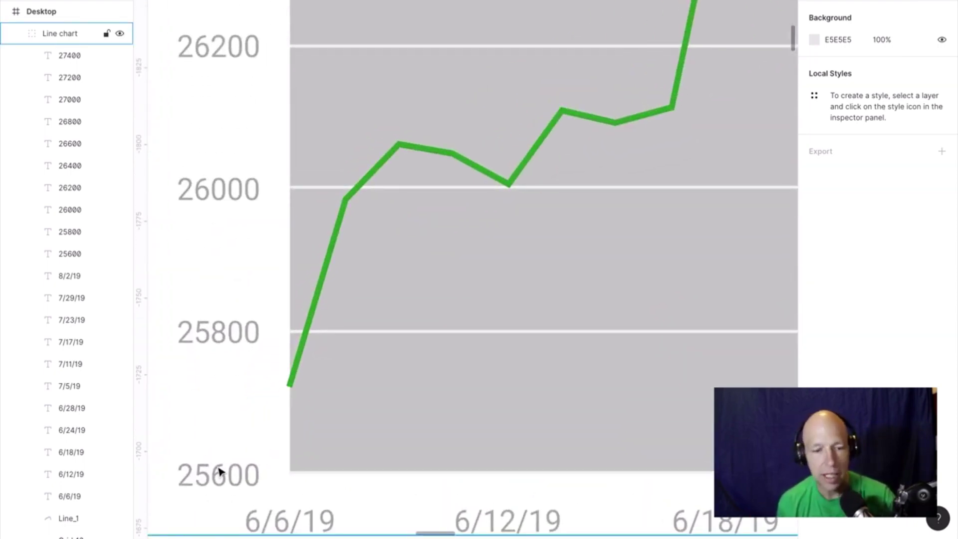
scroll(219, 471, down, 5)
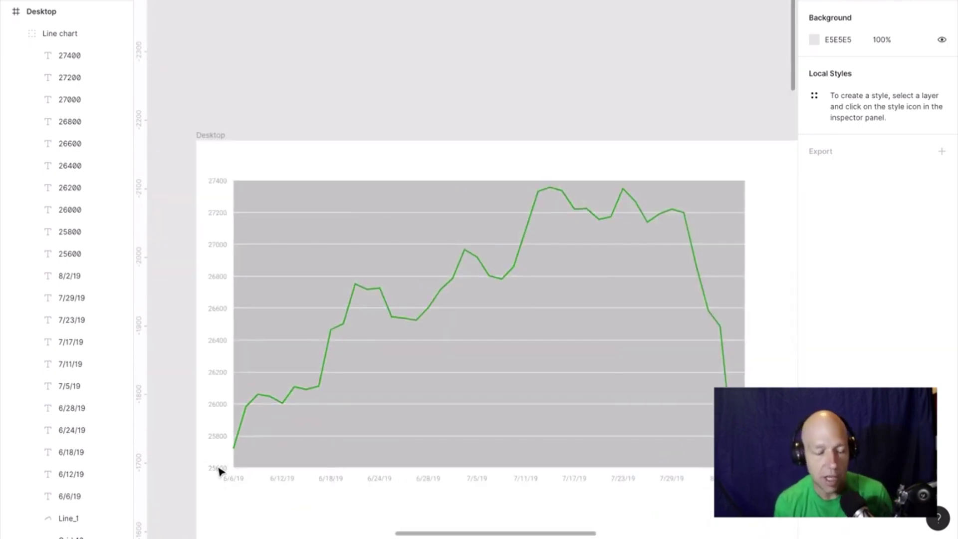
scroll(221, 445, down, 3)
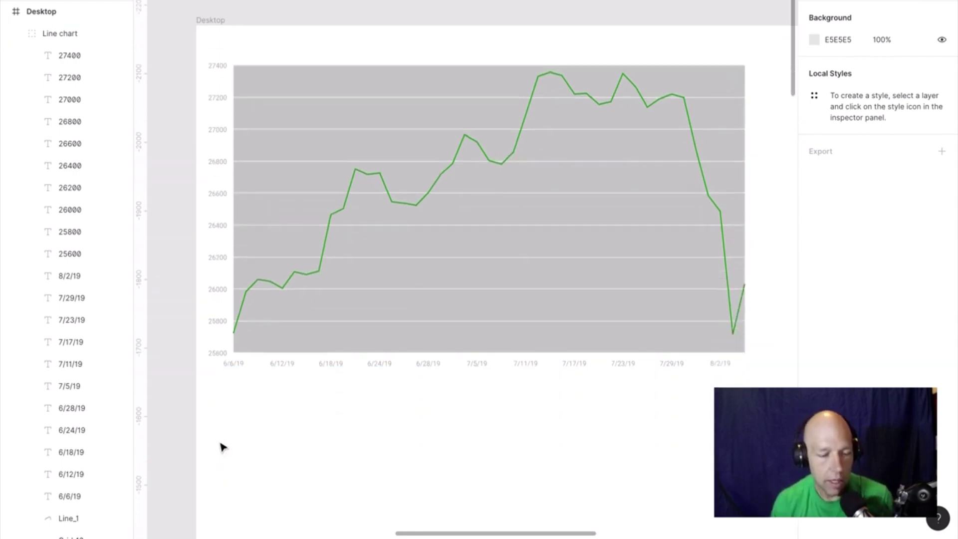
click(257, 160)
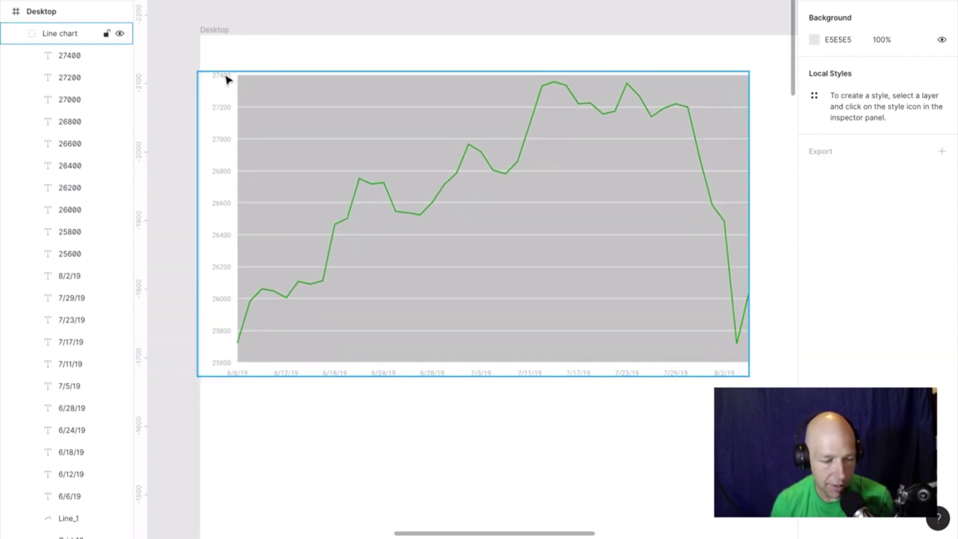
click(291, 94)
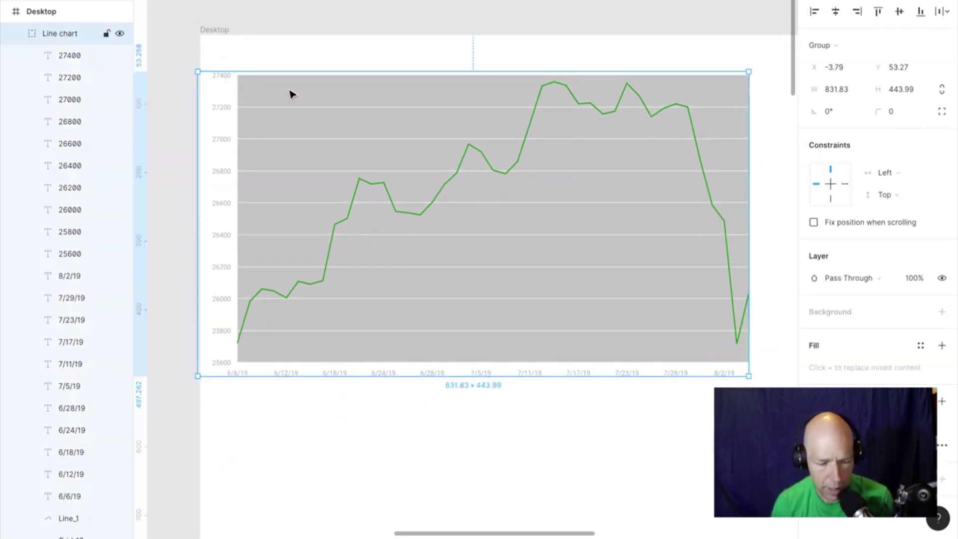
double_click(291, 93)
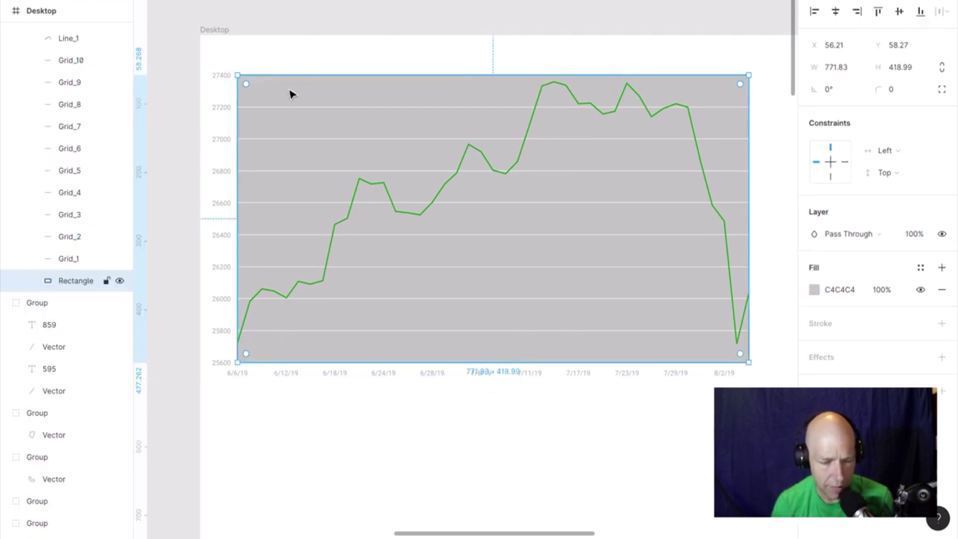
click(942, 289)
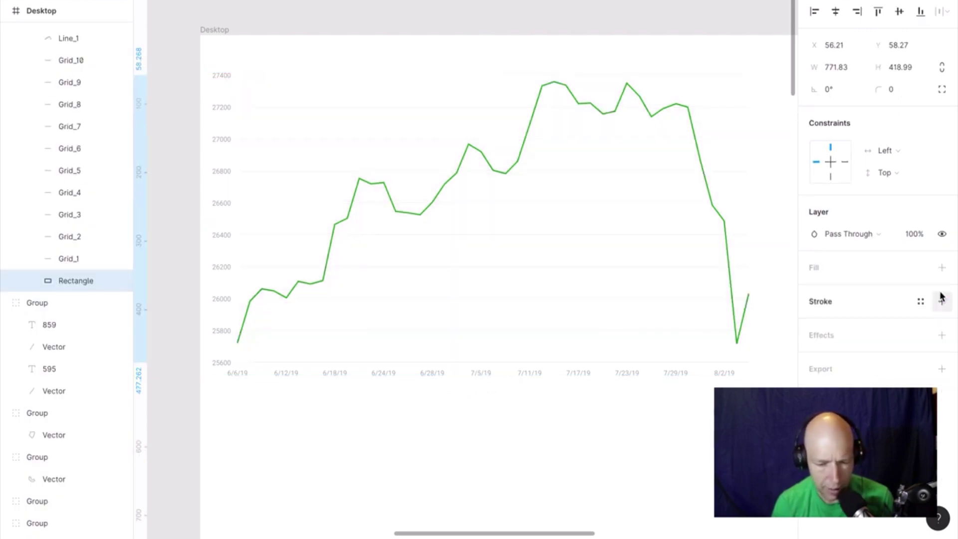
click(244, 378)
click(288, 376)
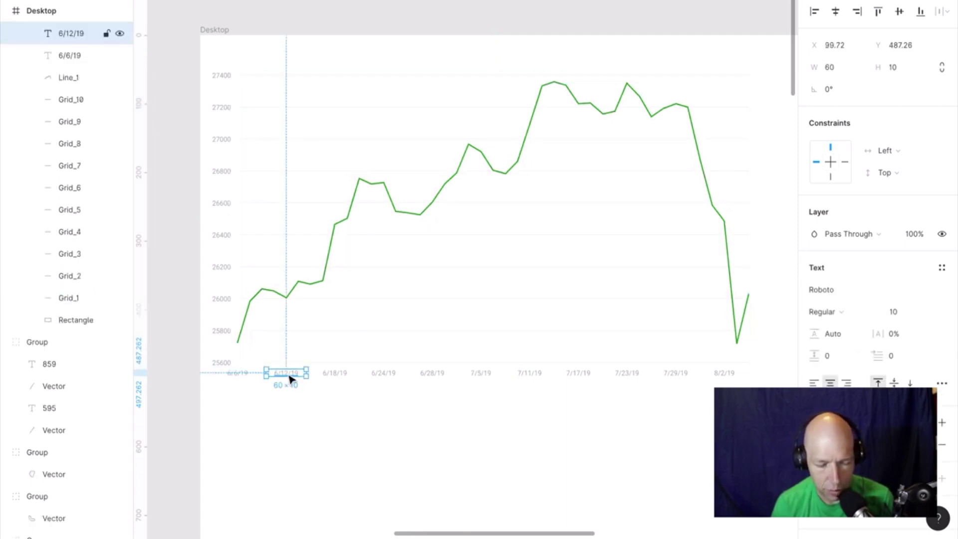
Create a new text style named X-Axis from the 6/6/19 date label.
click(243, 378)
scroll(242, 379, up, 5)
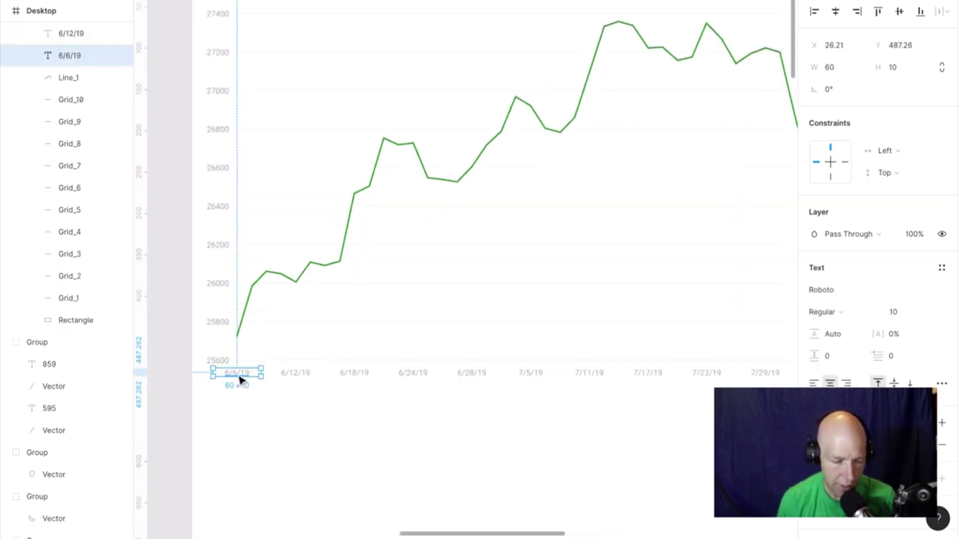
click(943, 269)
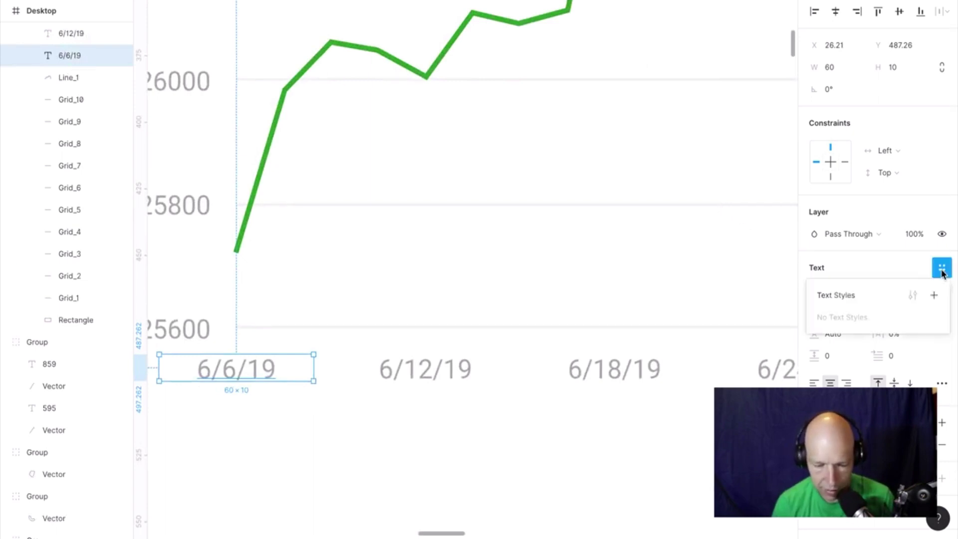
click(934, 297)
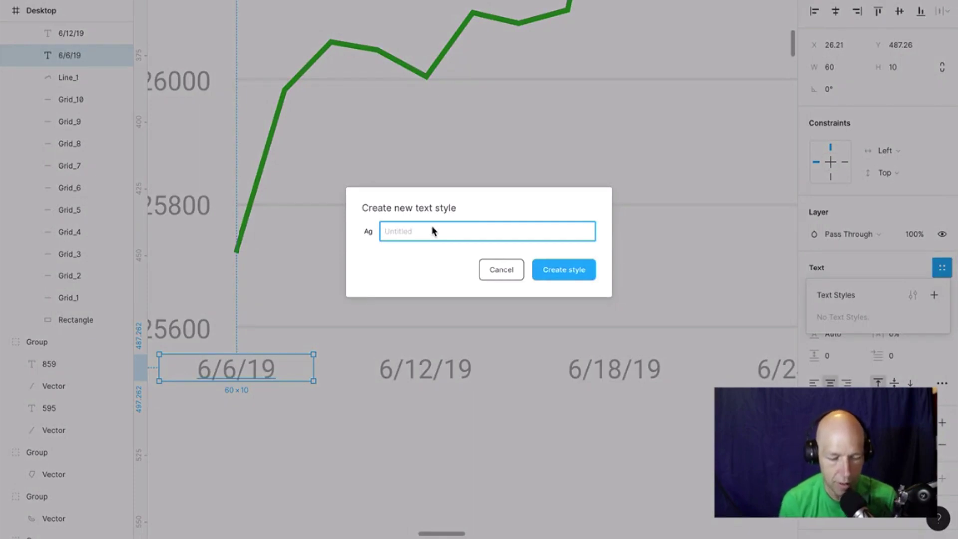
text(Date)
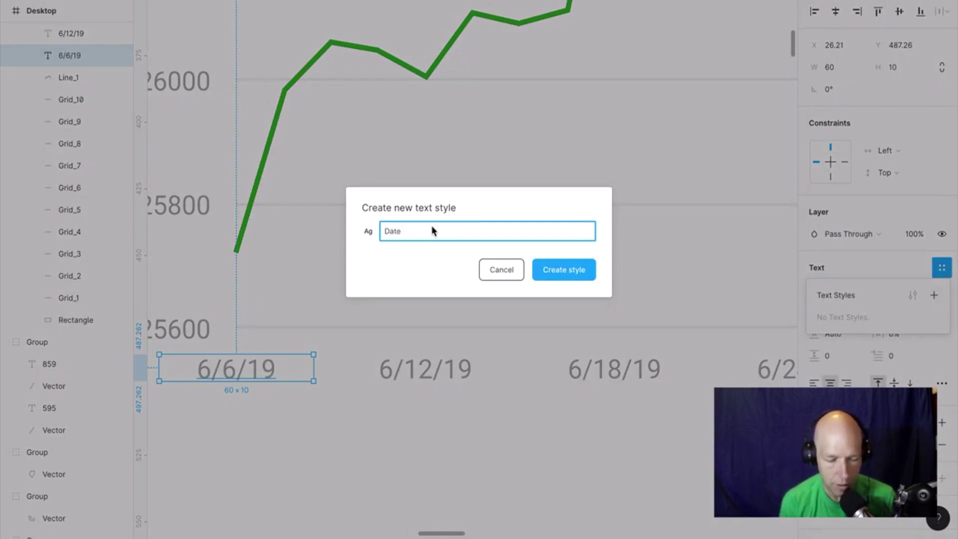
key(ctrl+a)
text(X-)
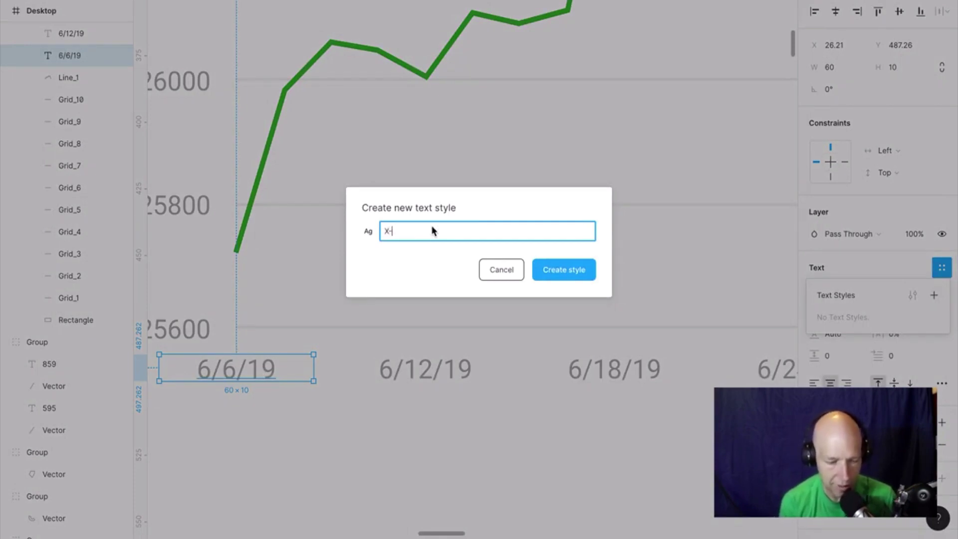
text(Axis)
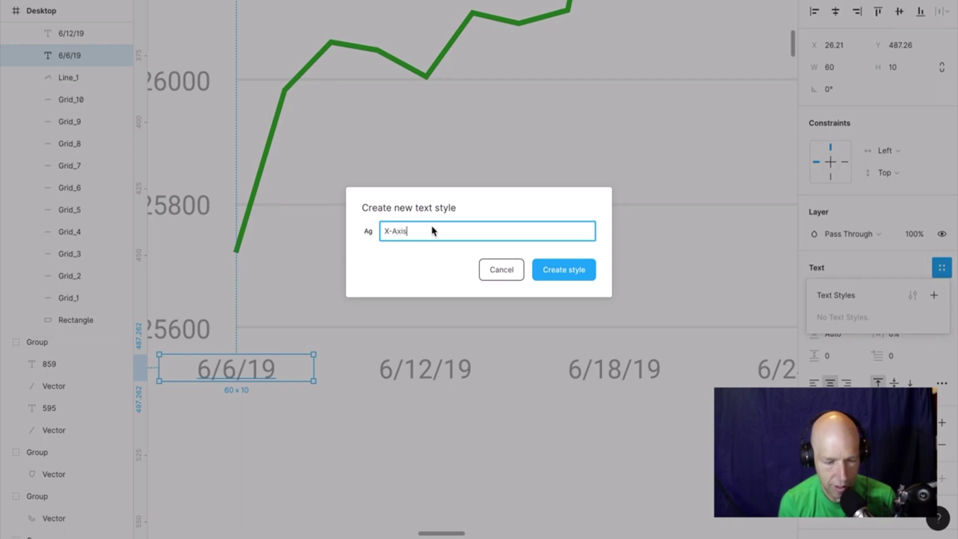
click(563, 271)
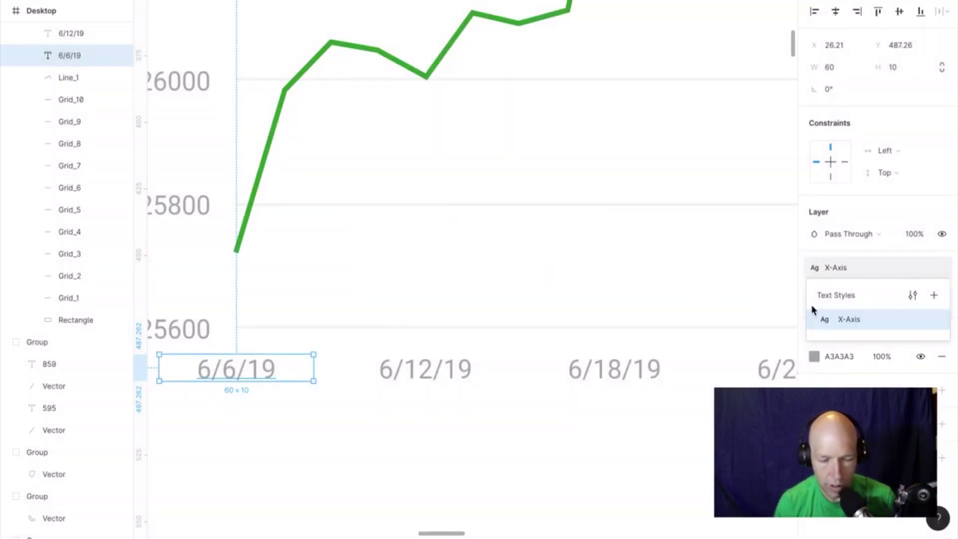
Edit the X-Axis style to Roboto Bold Italic at size 12, keeping line height Auto.
click(914, 297)
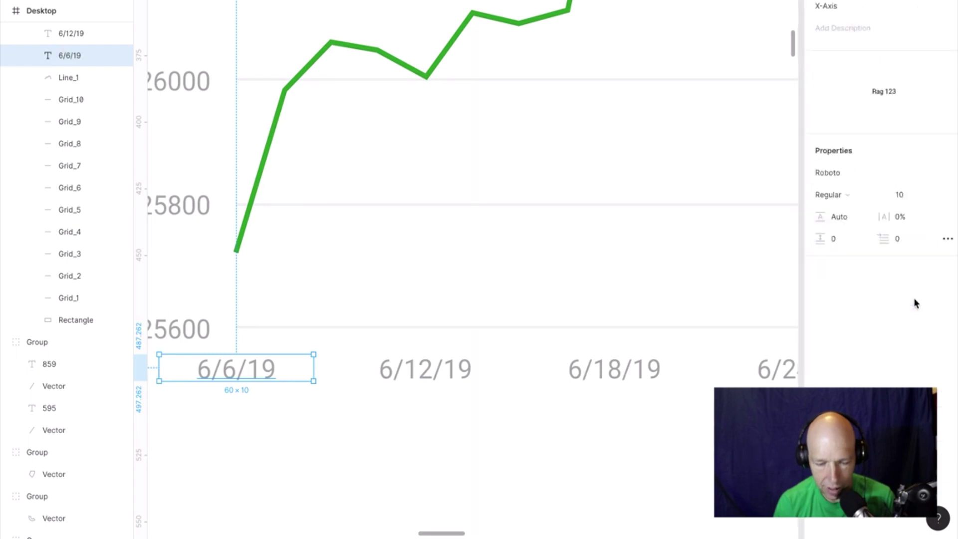
click(849, 199)
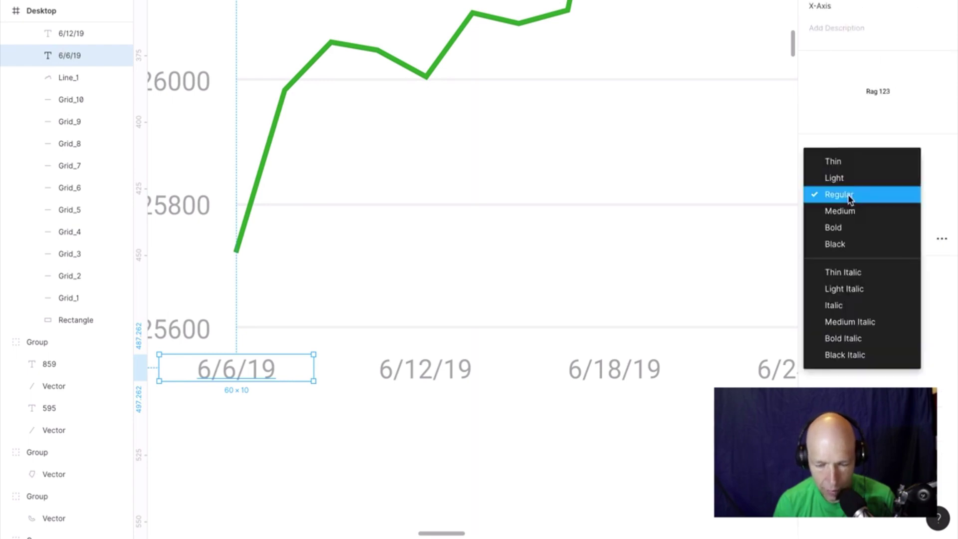
click(859, 315)
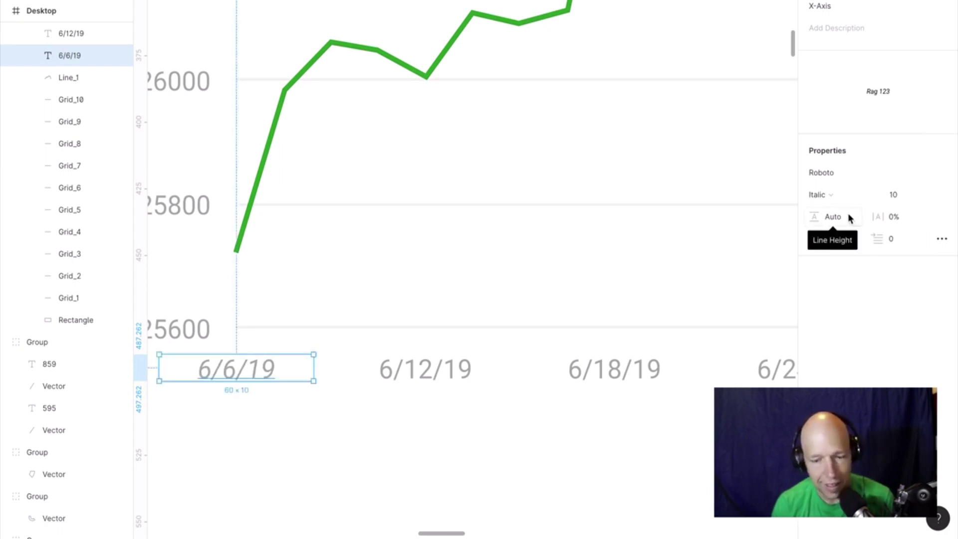
click(842, 194)
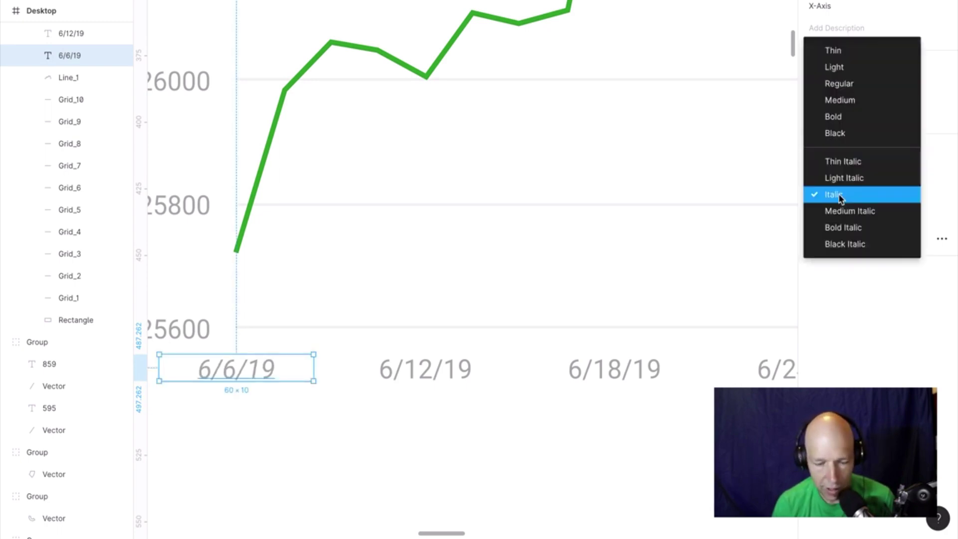
click(851, 228)
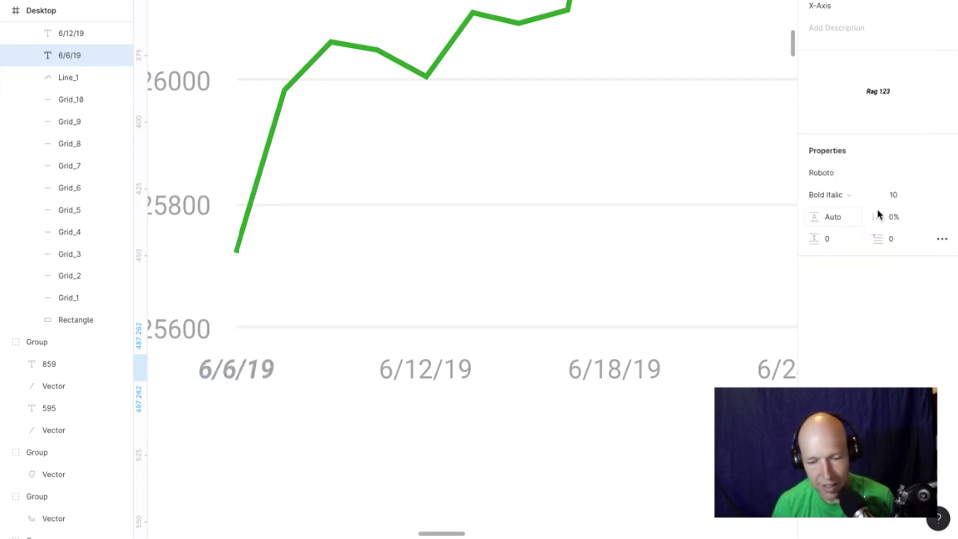
click(908, 196)
text(12)
key(Tab)
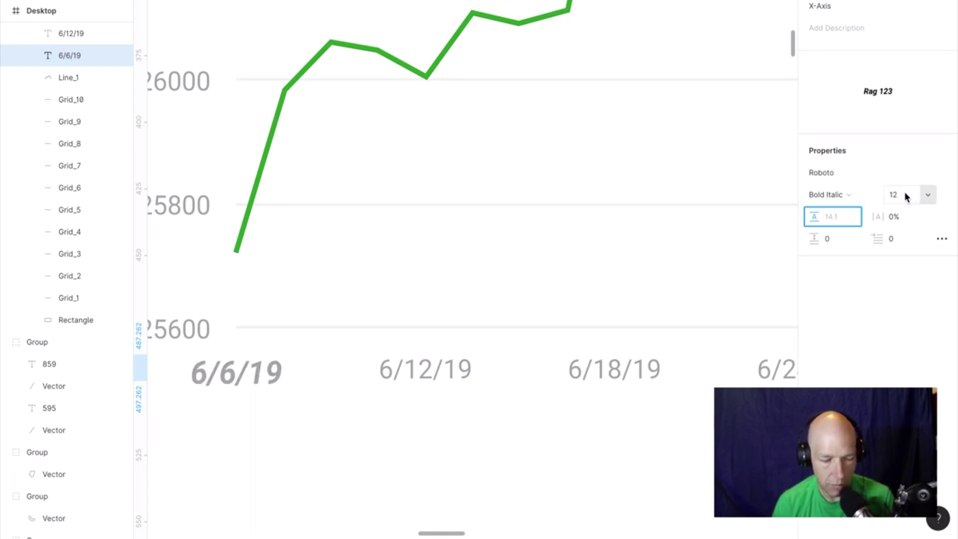
click(902, 274)
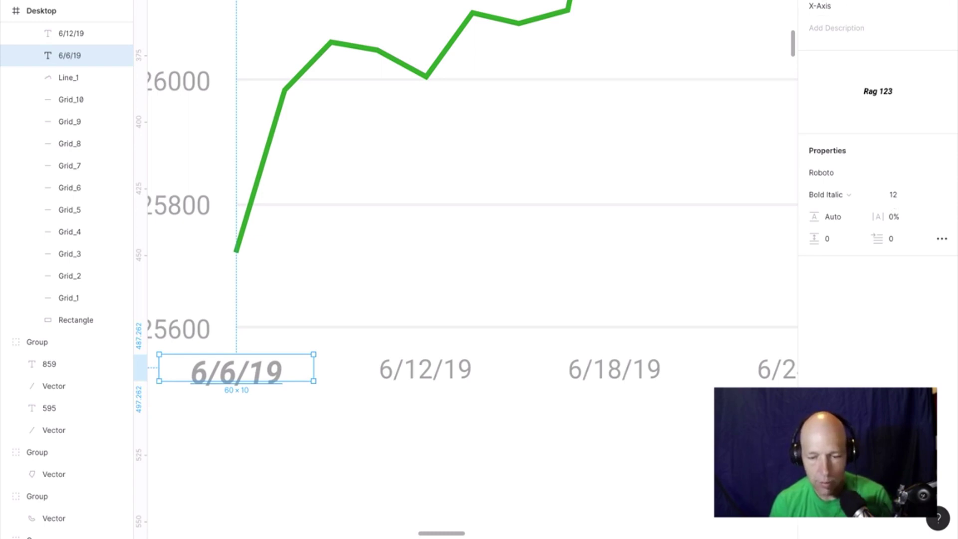
key(Escape)
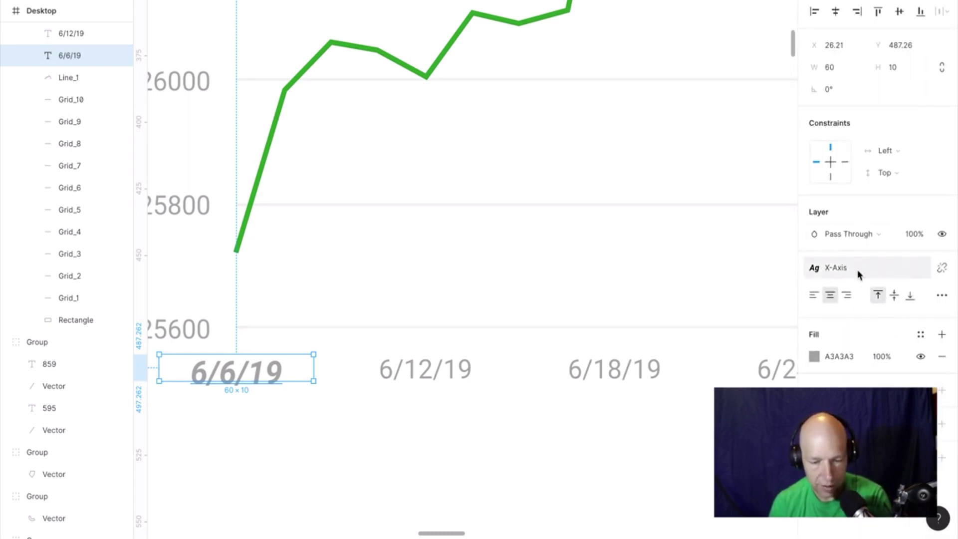
Select the date labels from 8/2/19 to 6/6/19 and check the advanced type settings.
click(422, 375)
key(ctrl+d)
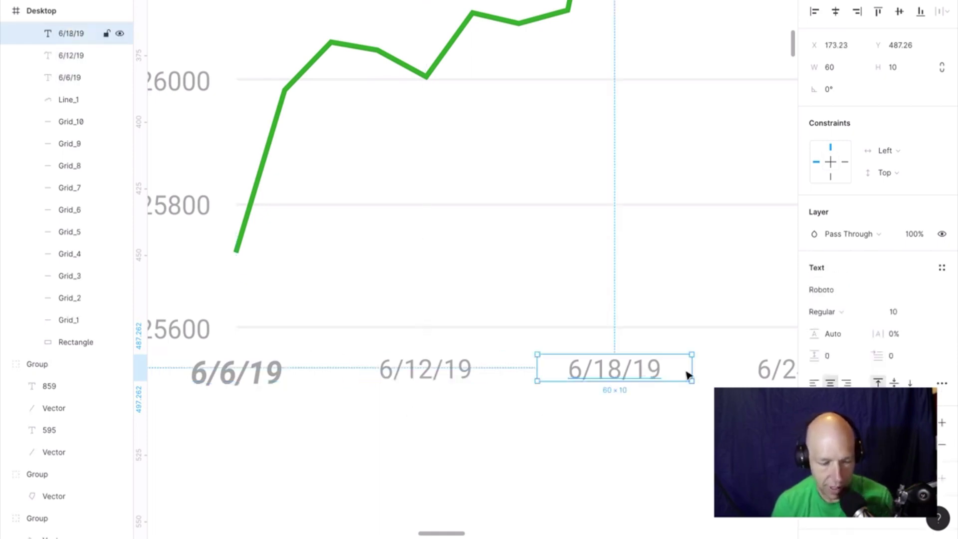
shift+click(419, 379)
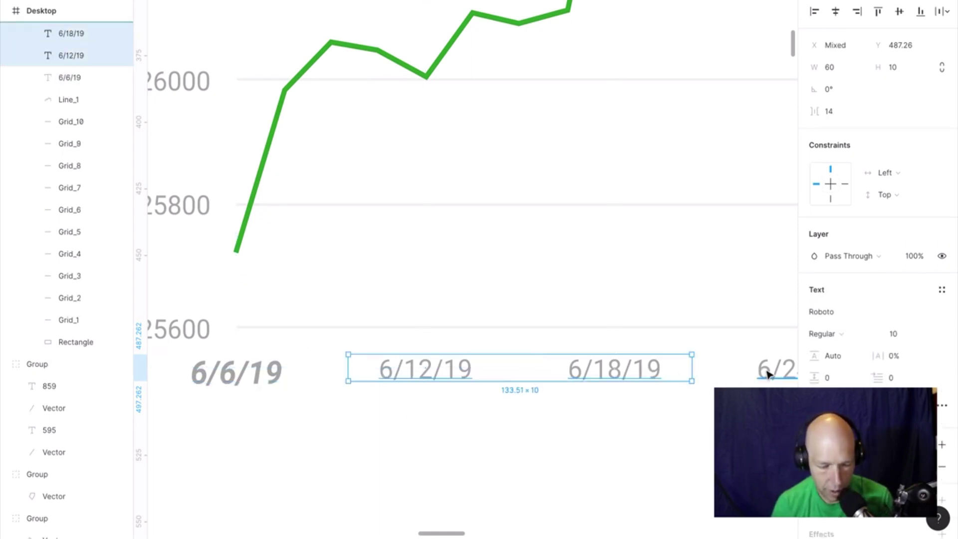
shift+click(81, 82)
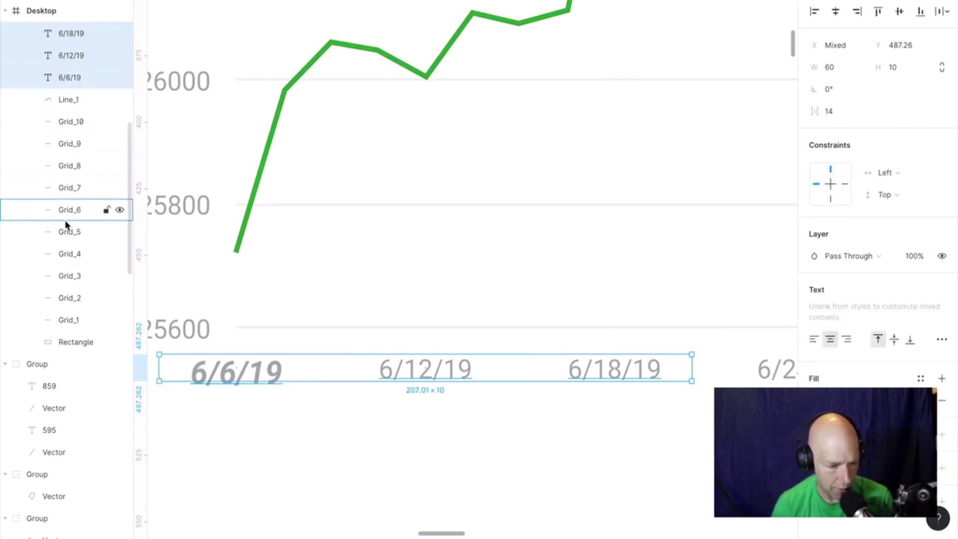
scroll(83, 210, up, 6)
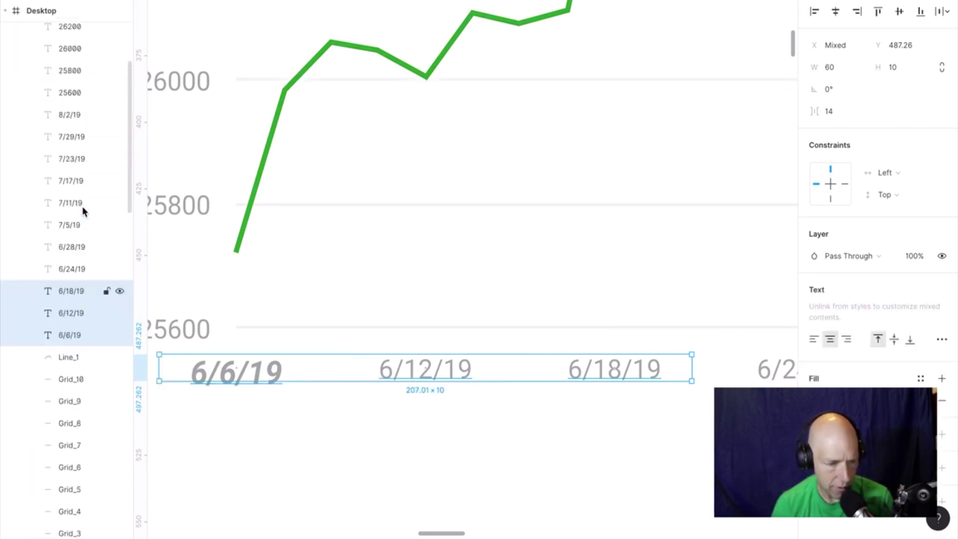
click(74, 155)
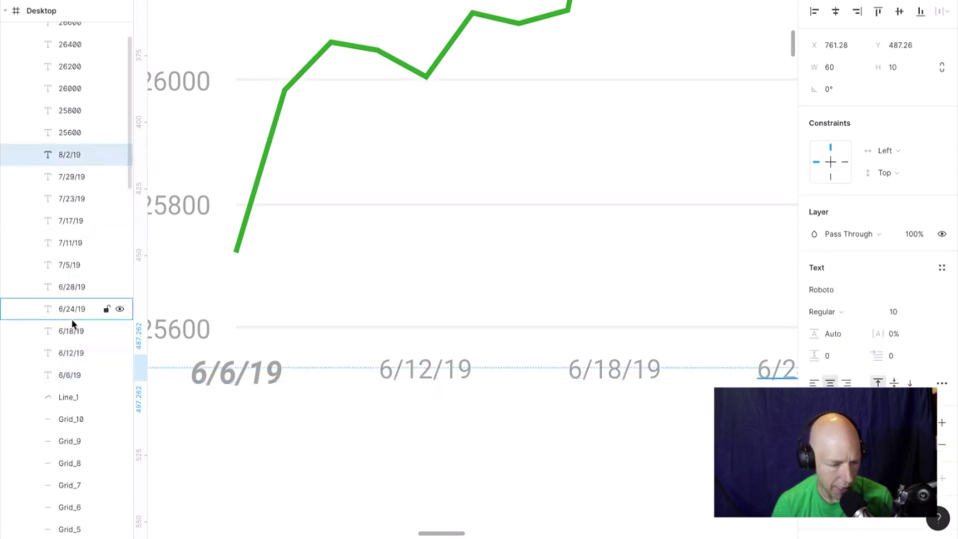
shift+click(71, 372)
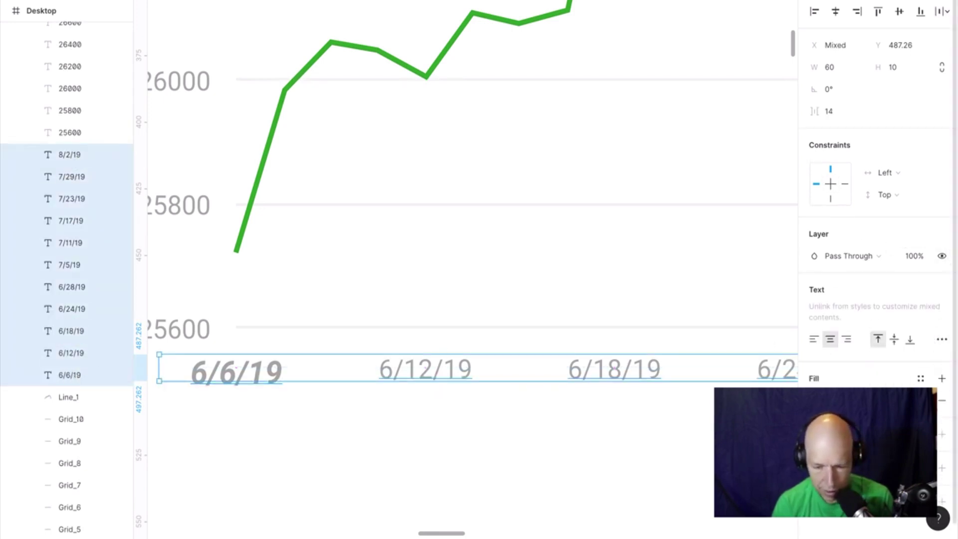
click(943, 342)
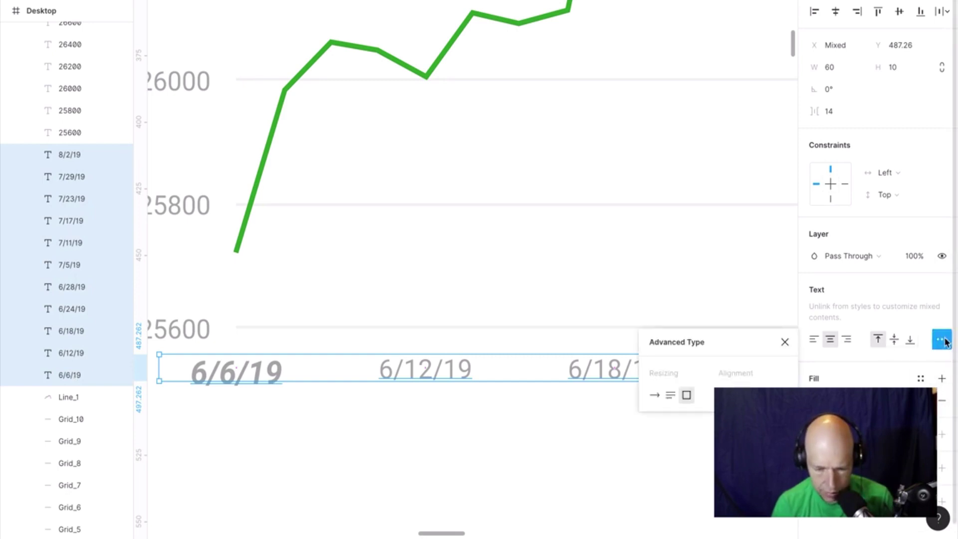
click(942, 341)
scroll(919, 350, down, 1)
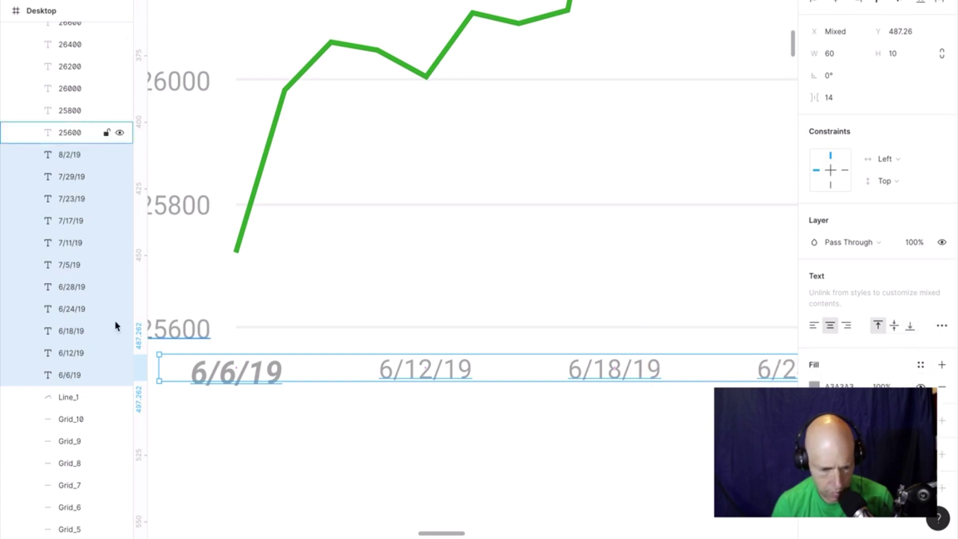
click(183, 436)
Apply the X-Axis text style to the 6/12/19, 6/18/19 and 6/24/19 labels.
click(251, 374)
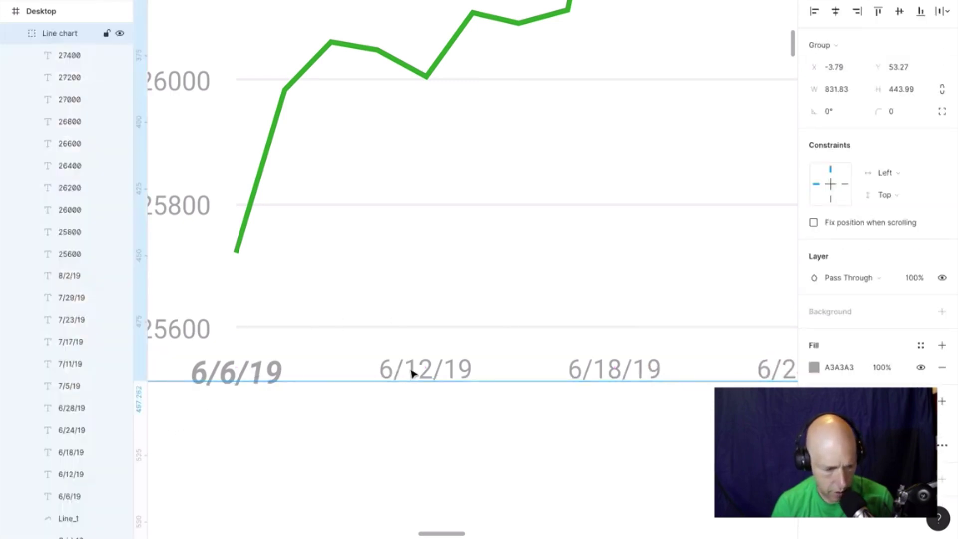
double_click(428, 375)
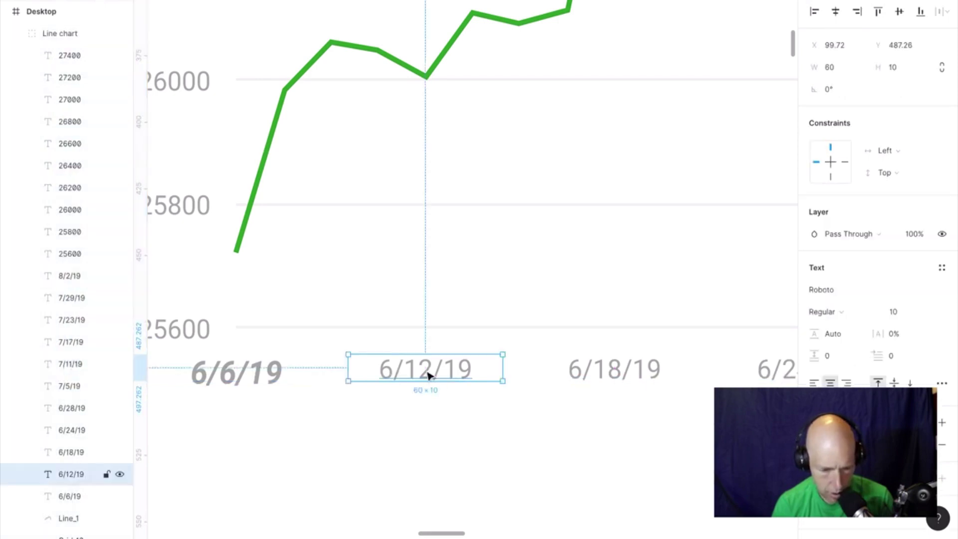
click(619, 375)
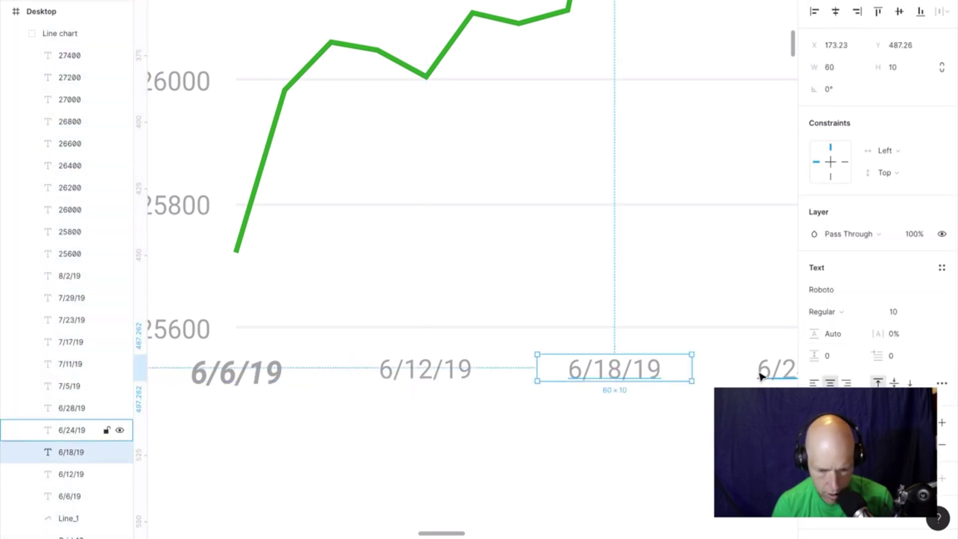
shift+click(435, 374)
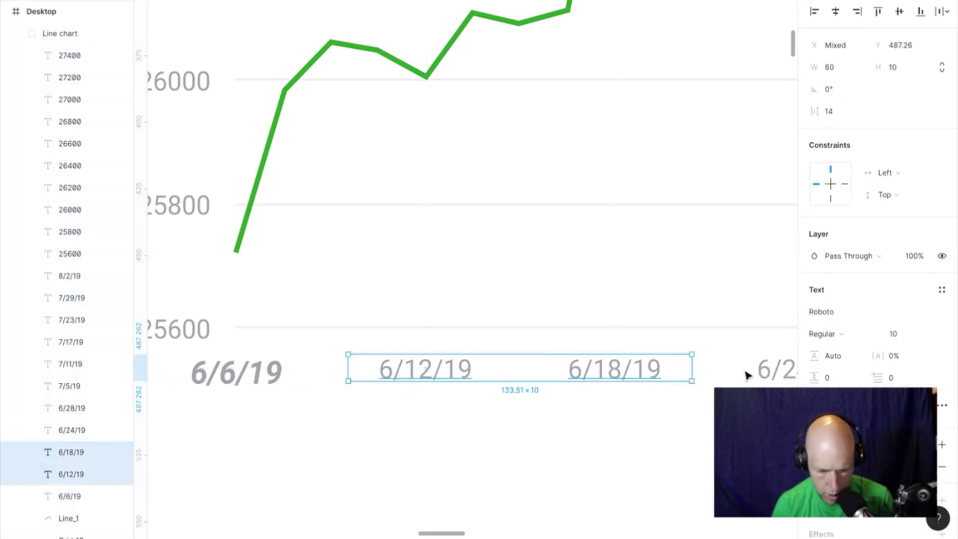
shift+click(766, 372)
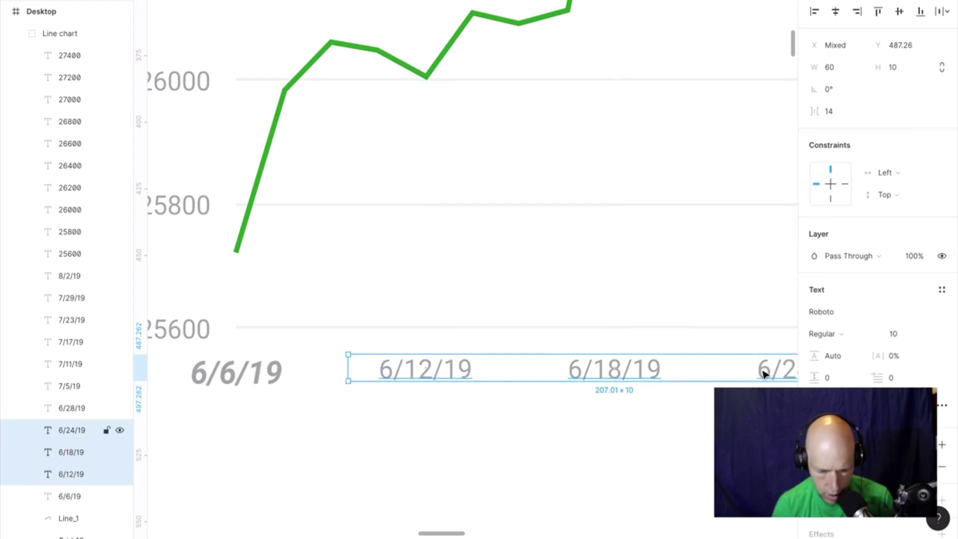
click(944, 294)
click(851, 341)
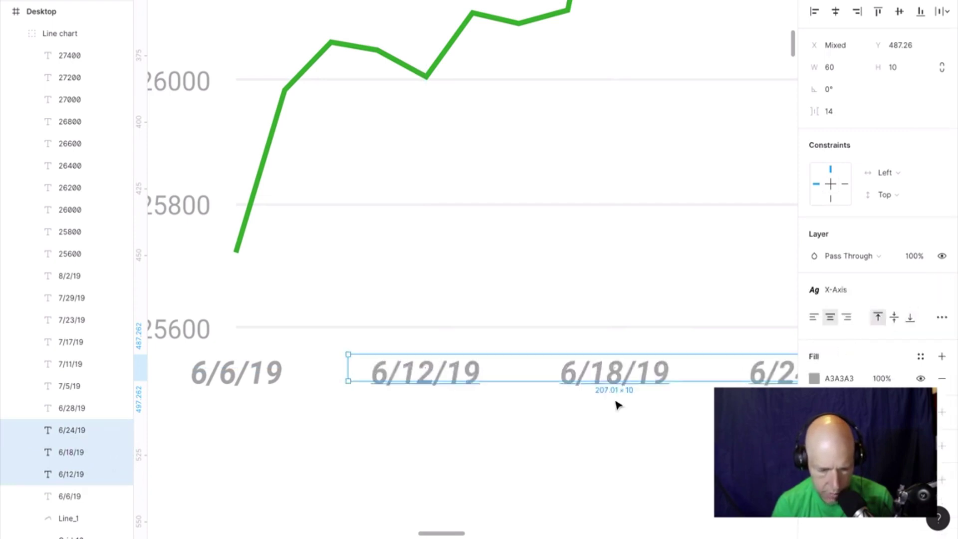
click(638, 445)
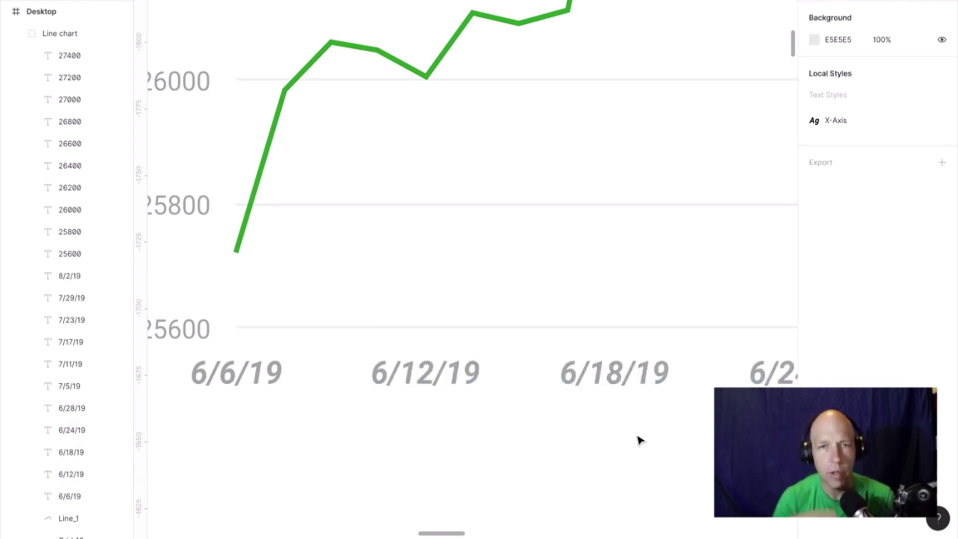
Scroll the canvas and select the chart's data line.
ctrl+scroll(636, 477, down, 3)
ctrl+scroll(636, 477, down, 5)
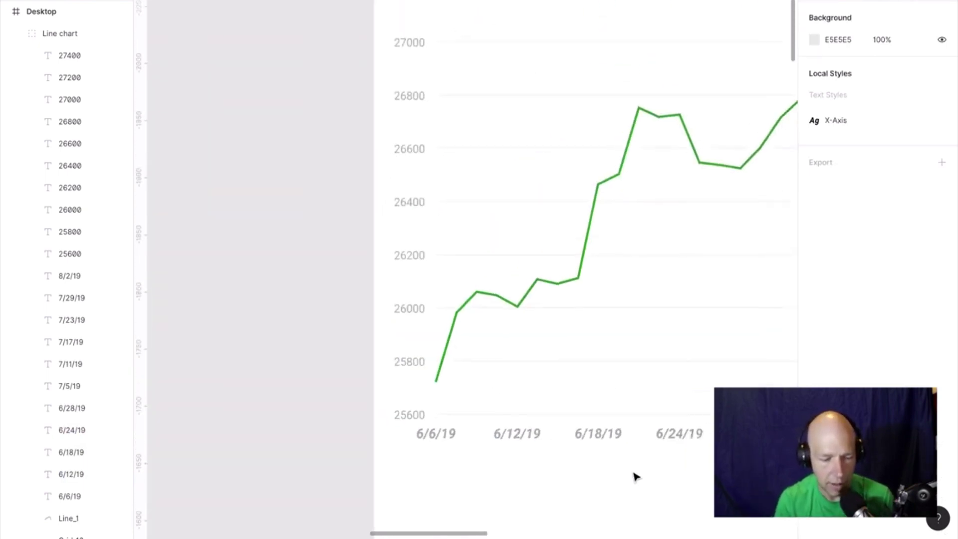
scroll(635, 478, right, 4)
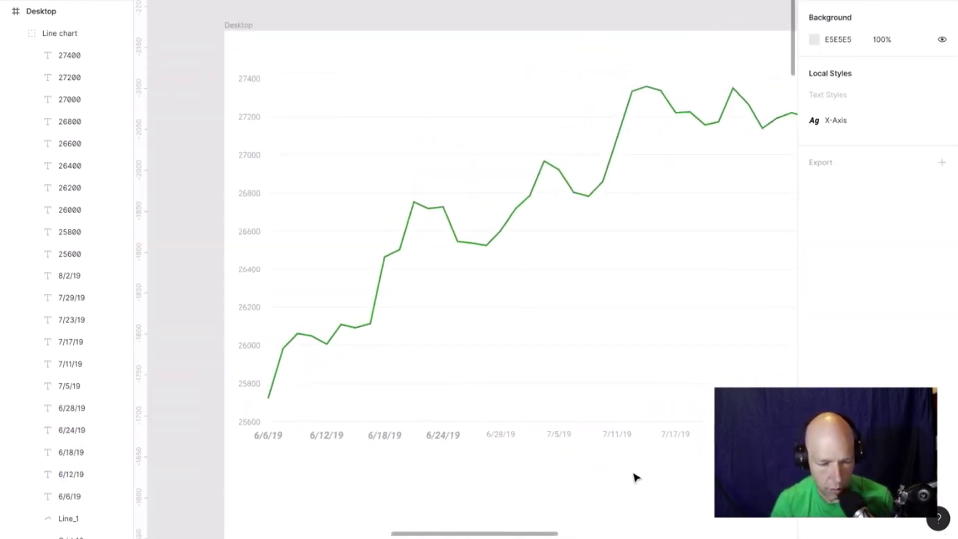
scroll(635, 478, down, 2)
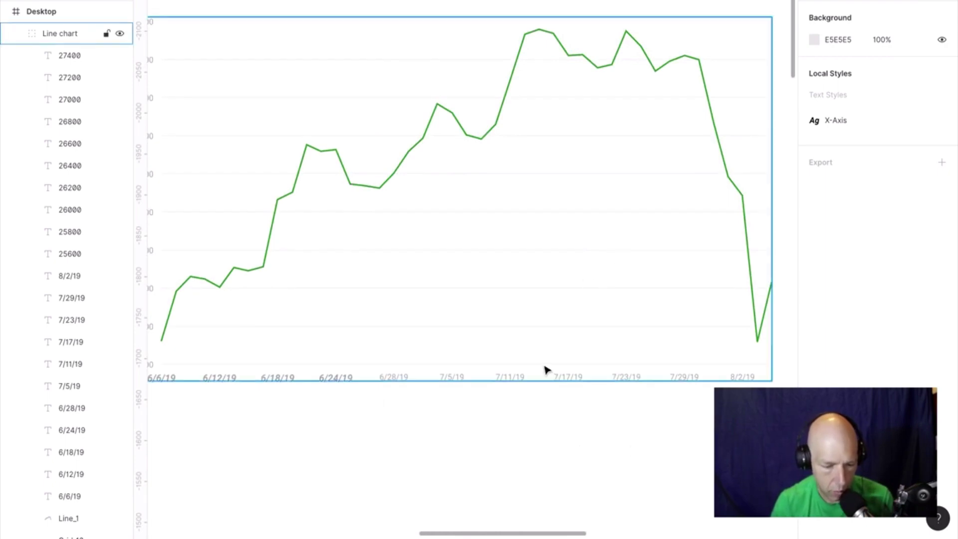
click(490, 136)
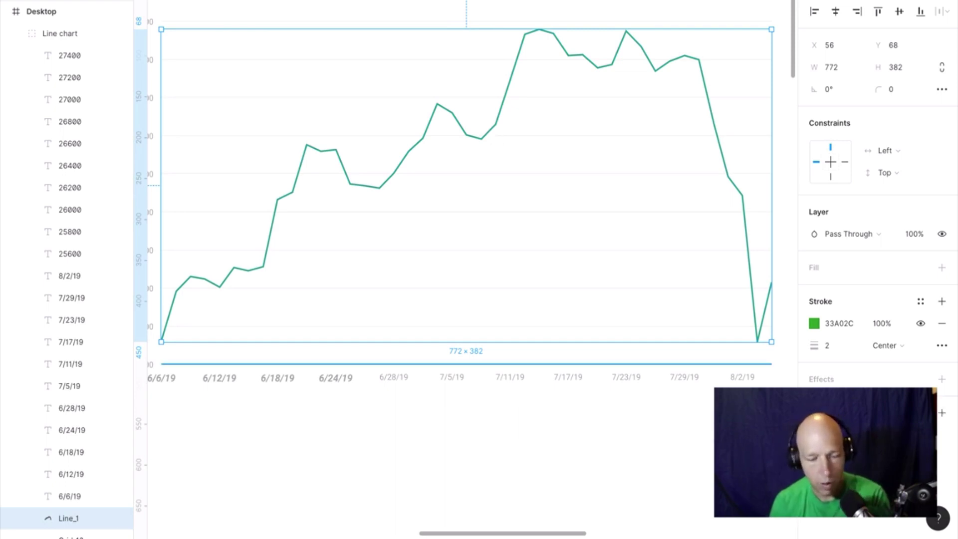
Change the line's stroke colour to red A02C2C with stroke weight 5.
click(815, 324)
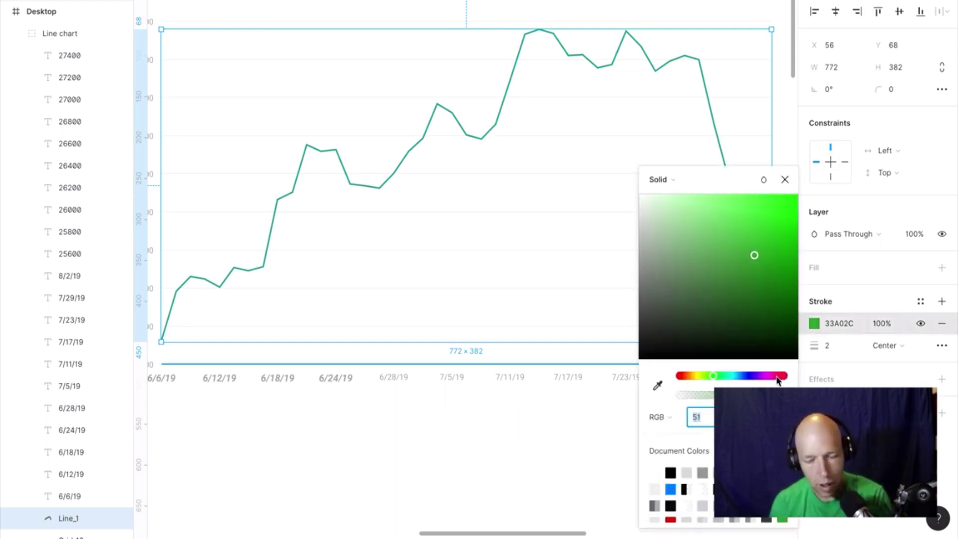
drag(777, 381, 788, 379)
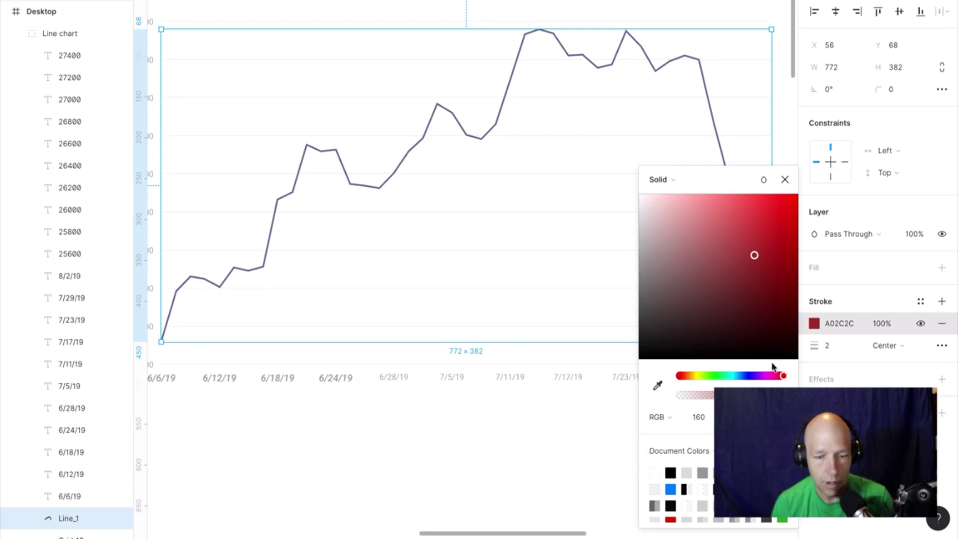
click(852, 348)
text(5)
key(Return)
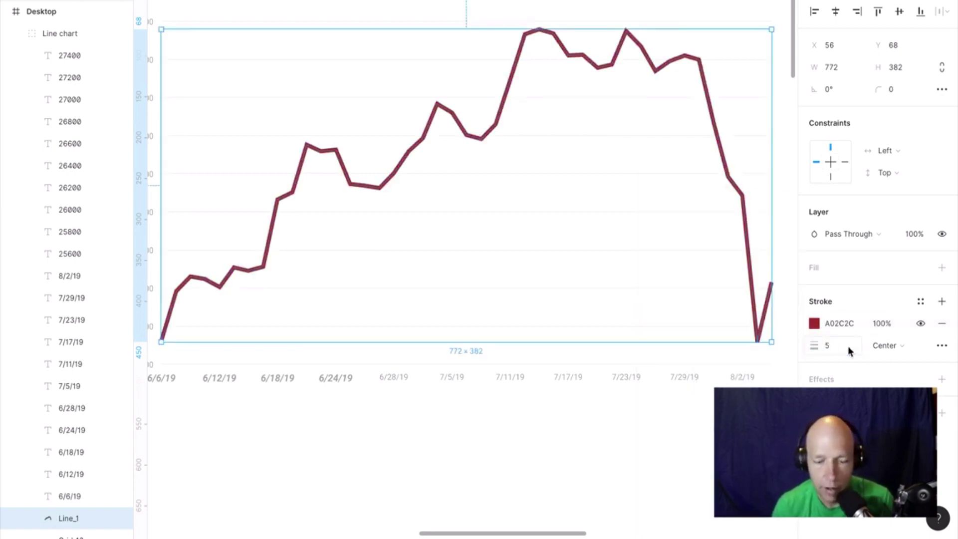
click(685, 429)
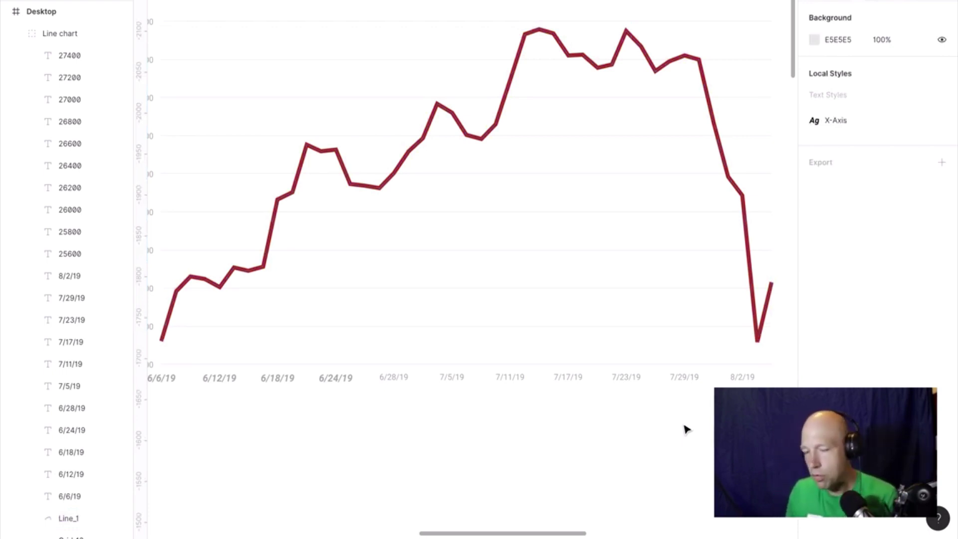
Scroll down the canvas and switch to the next desktop.
scroll(686, 429, down, 3)
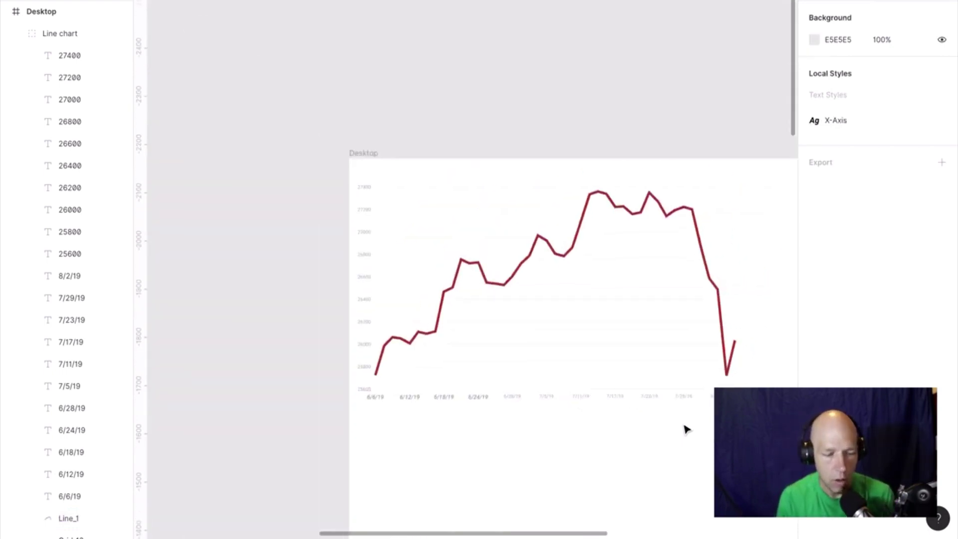
scroll(677, 423, down, 2)
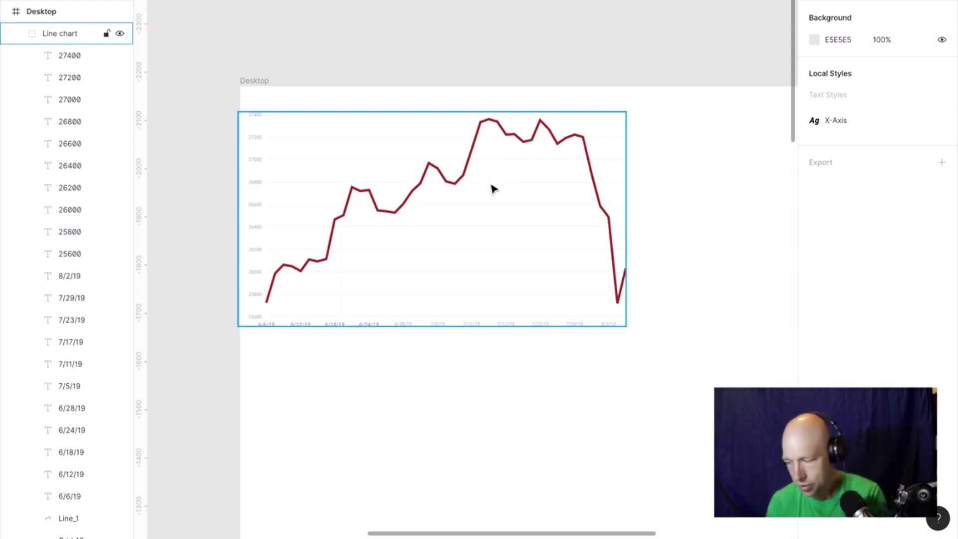
key(ctrl+Right)
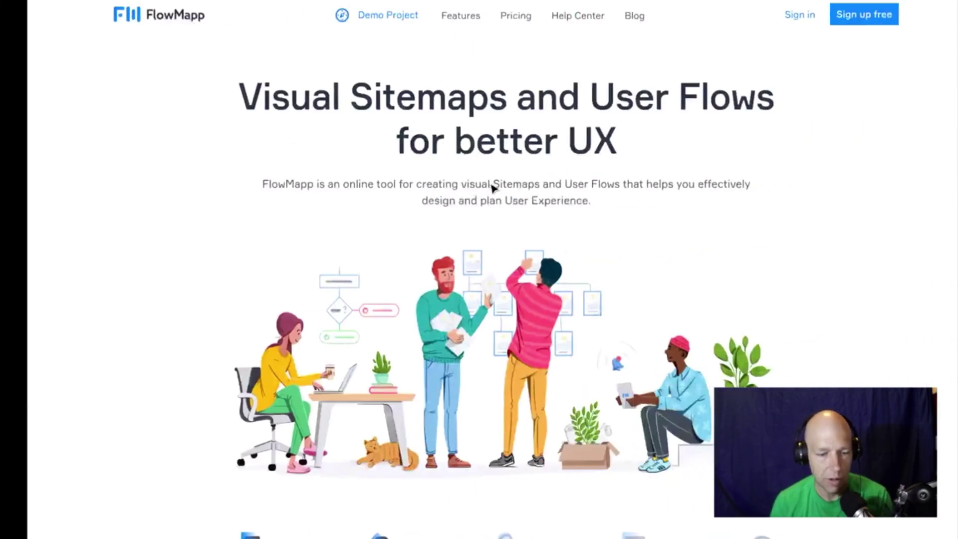
Close the sharing settings and enter 35000.63 as the 6/18/19 value in B9.
key(ctrl+Left)
key(ctrl+Left)
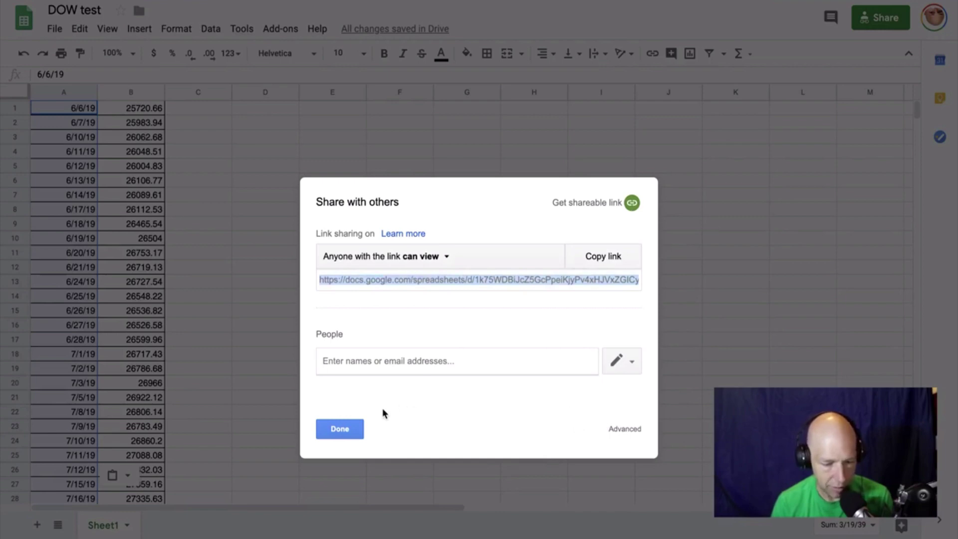
click(341, 429)
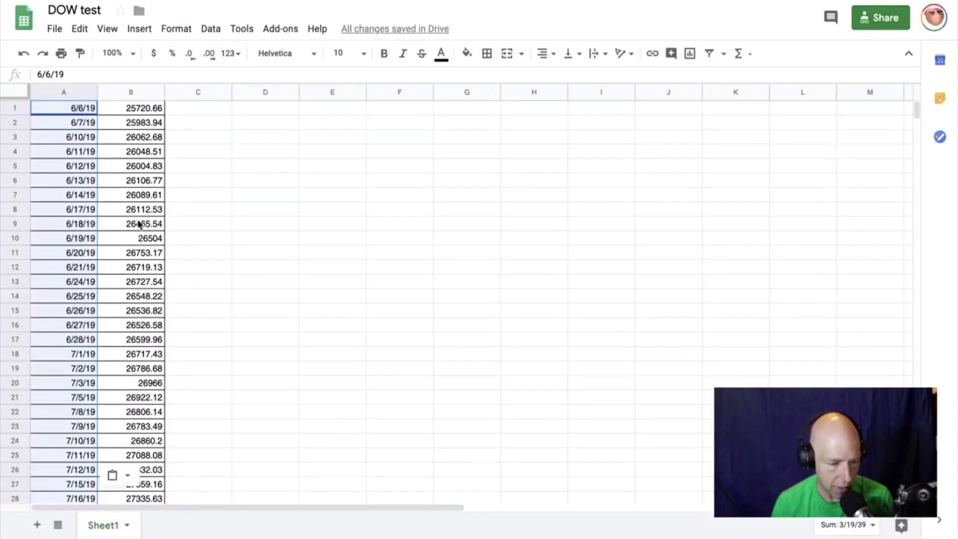
click(138, 221)
text(35000)
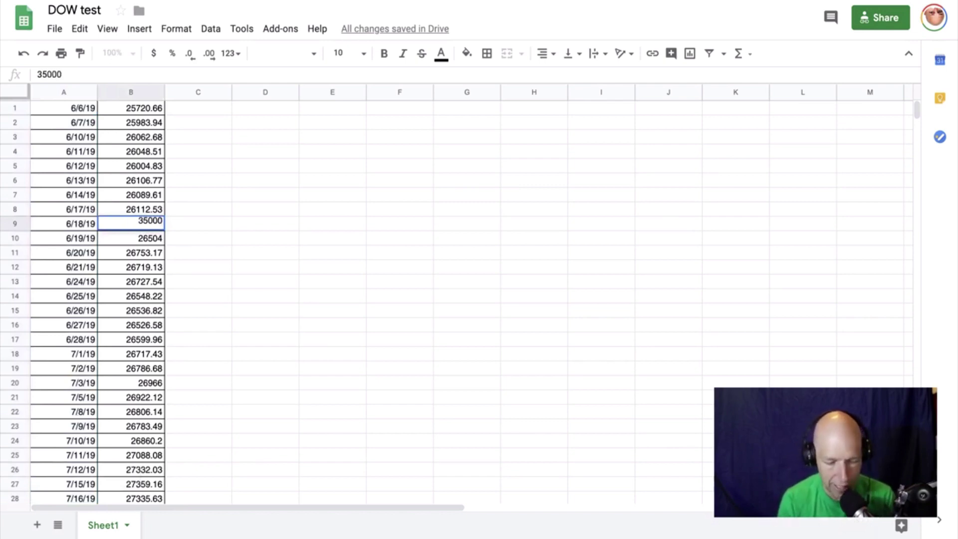
text(.63)
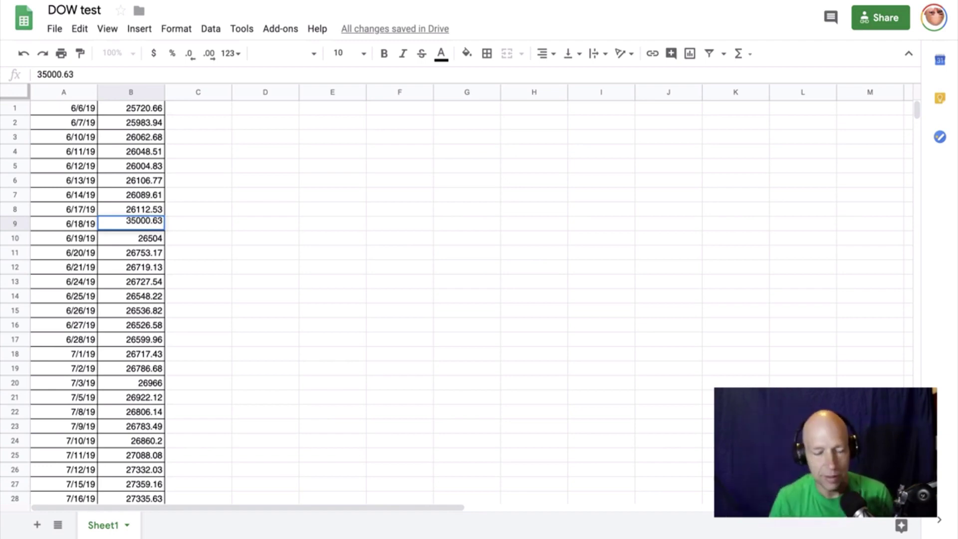
click(261, 244)
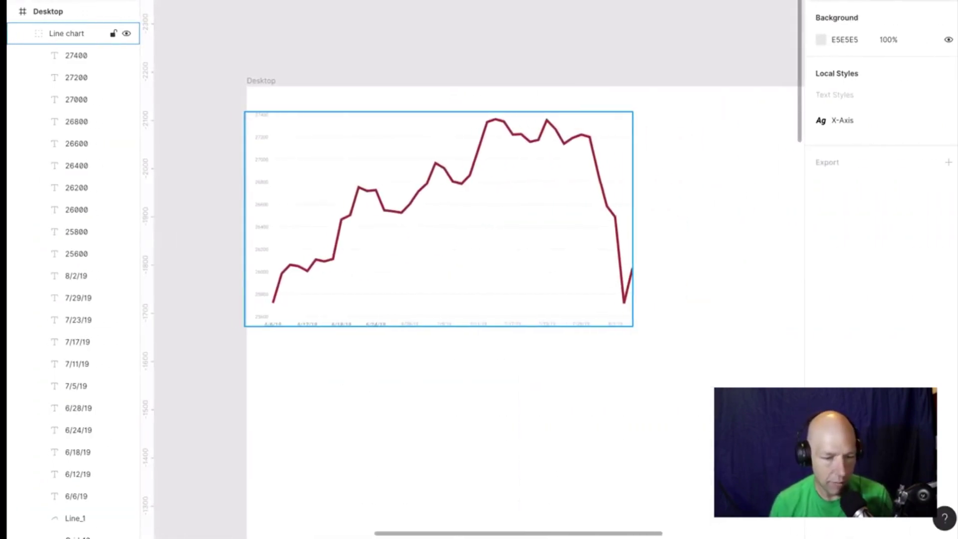
Run the Chart plugin's Update Chart on the existing line chart.
right_click(448, 185)
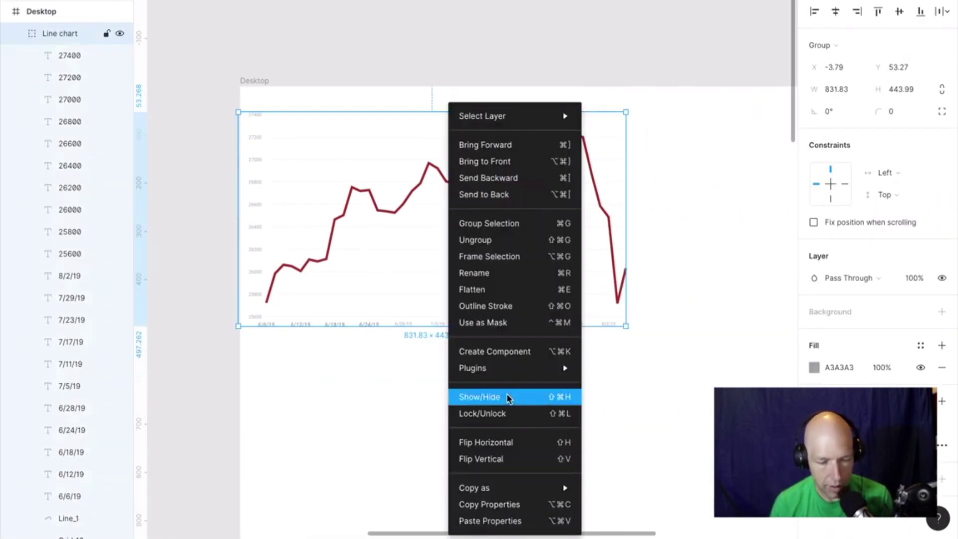
mouse_move(505, 369)
mouse_move(635, 99)
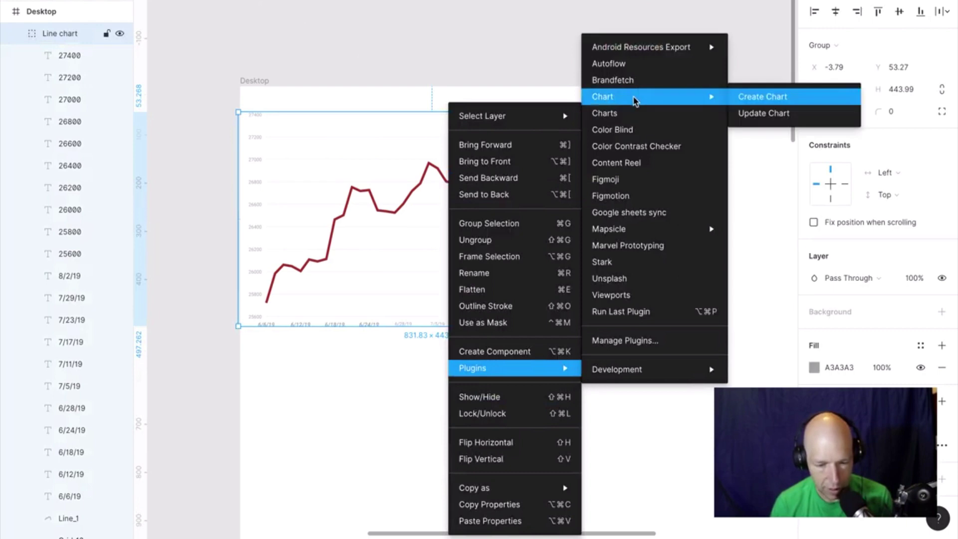
click(825, 119)
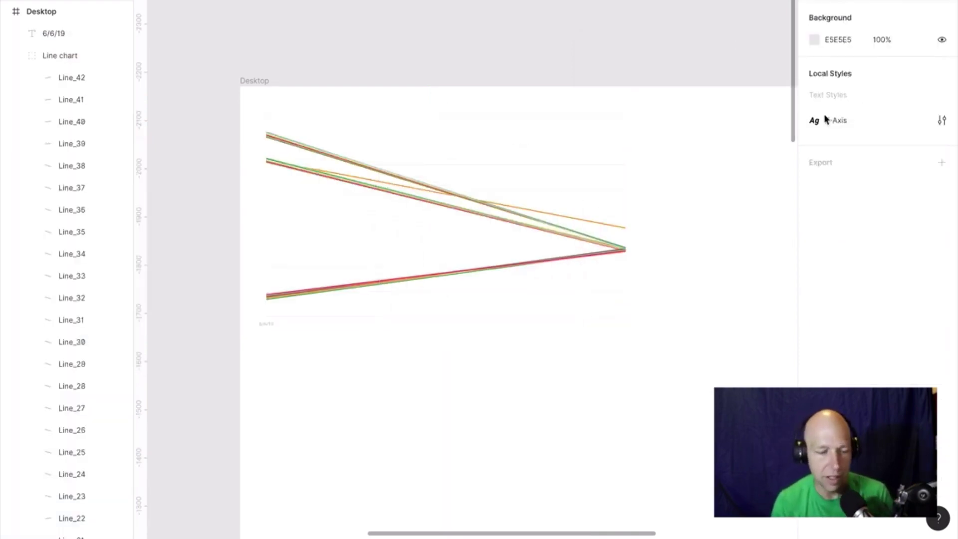
Launch Chart's Create Chart on the Desktop frame.
right_click(498, 190)
mouse_move(565, 368)
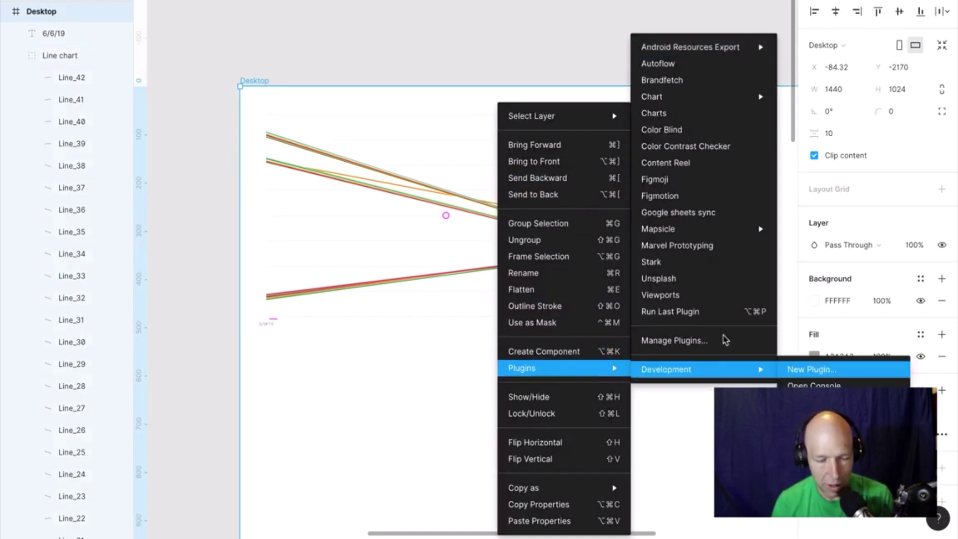
mouse_move(694, 98)
click(835, 94)
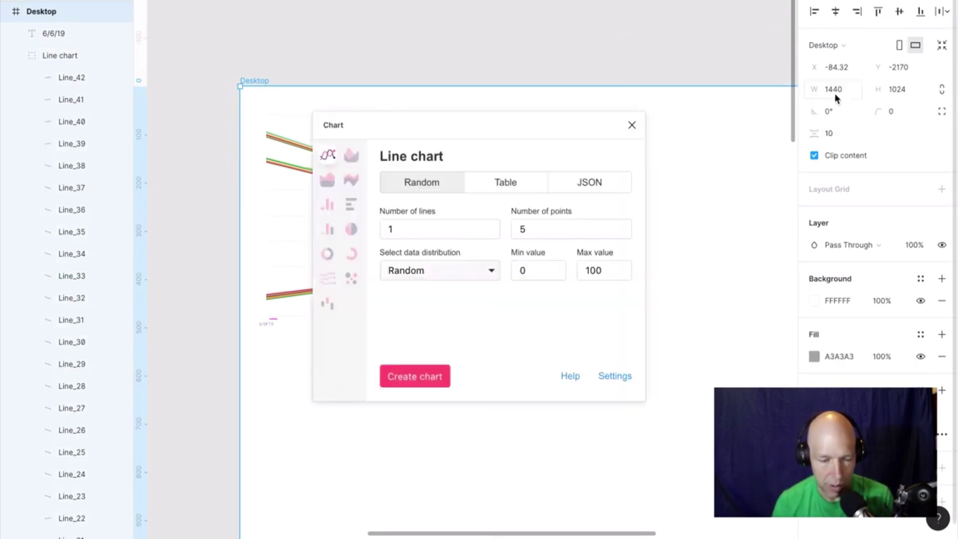
Load the data from the pasted Google Sheet link, transposed with dates as X-labels, then open Settings.
click(507, 183)
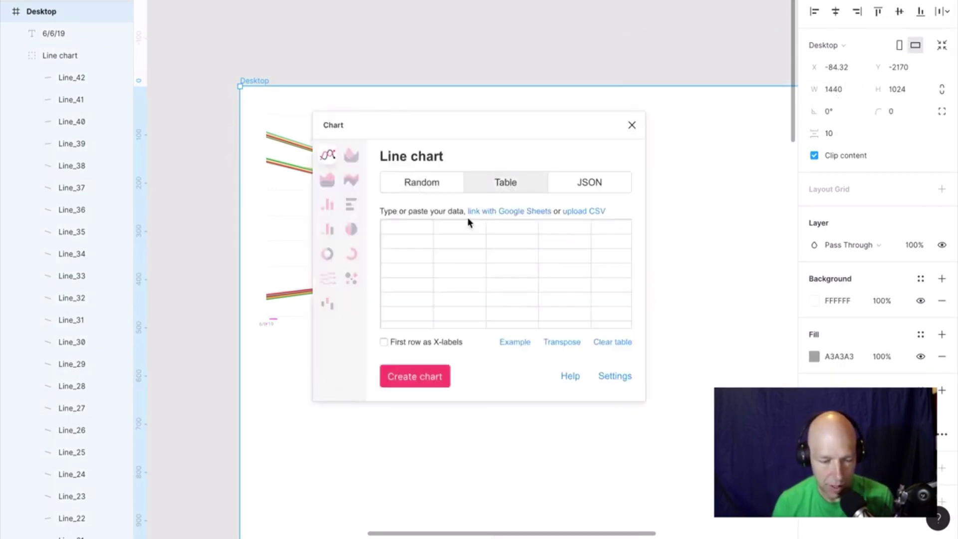
click(520, 212)
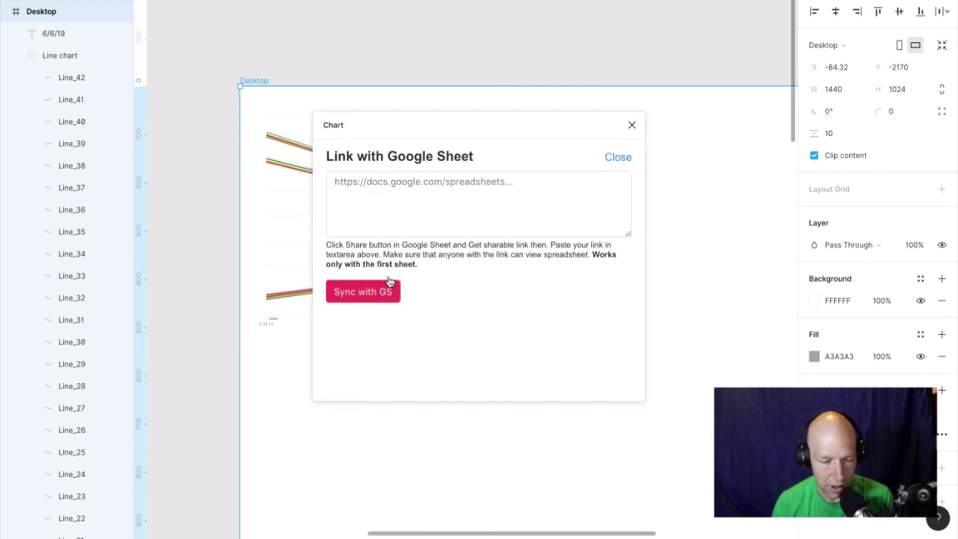
click(436, 183)
click(387, 301)
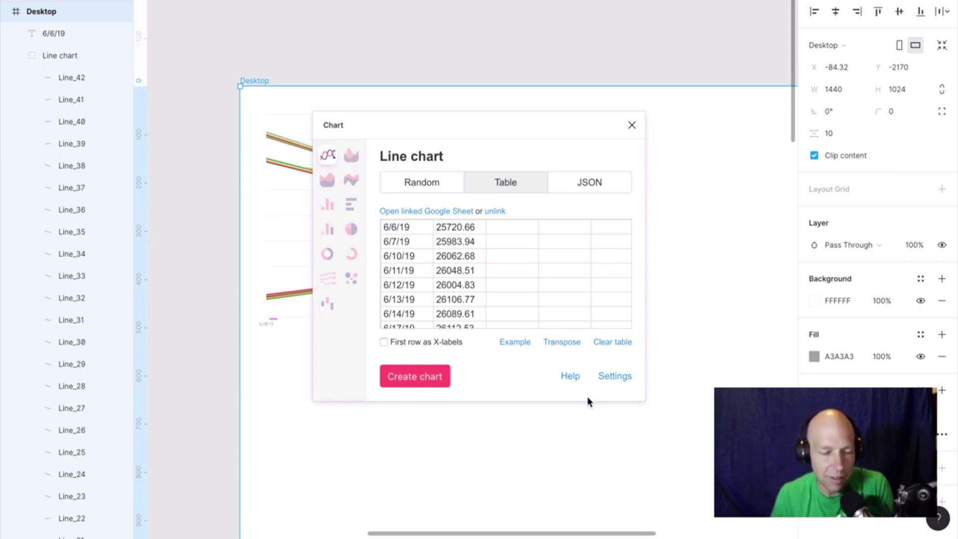
click(557, 348)
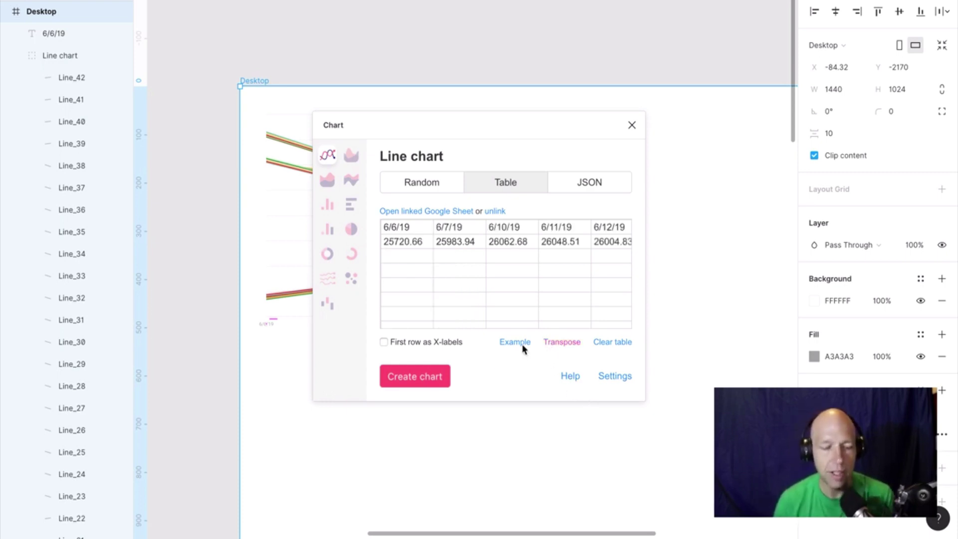
click(384, 342)
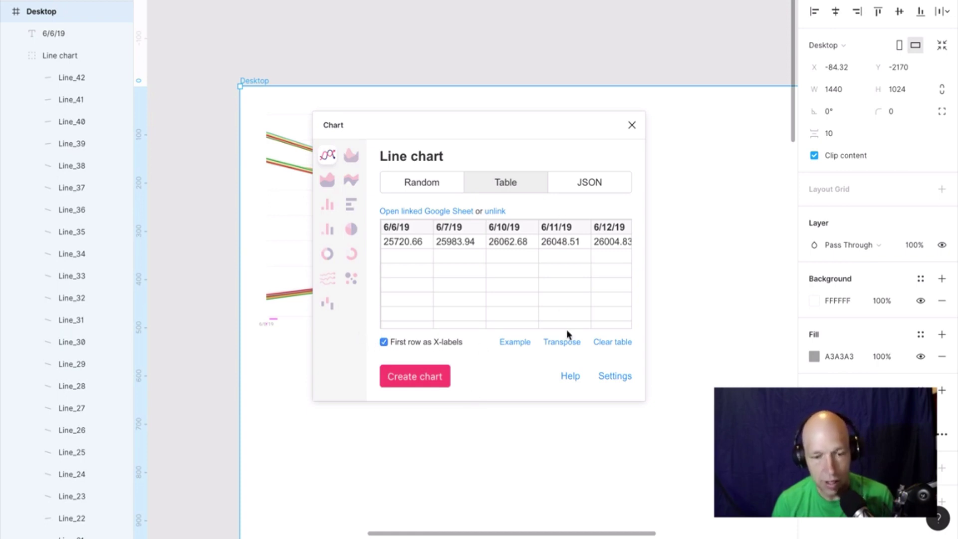
click(616, 377)
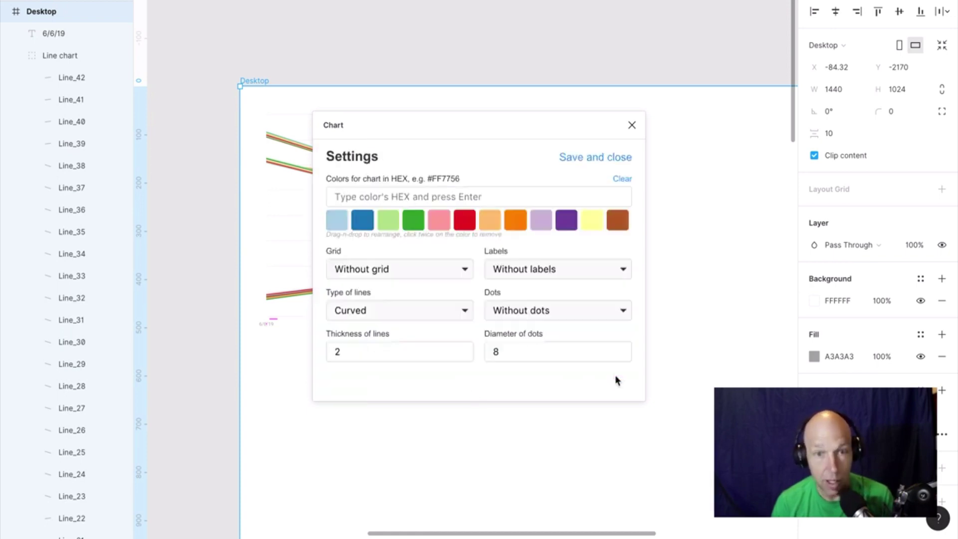
Put green first in the palette and choose horizontal grid, Y & X labels, straight lines, no dots.
drag(421, 226, 337, 222)
click(439, 275)
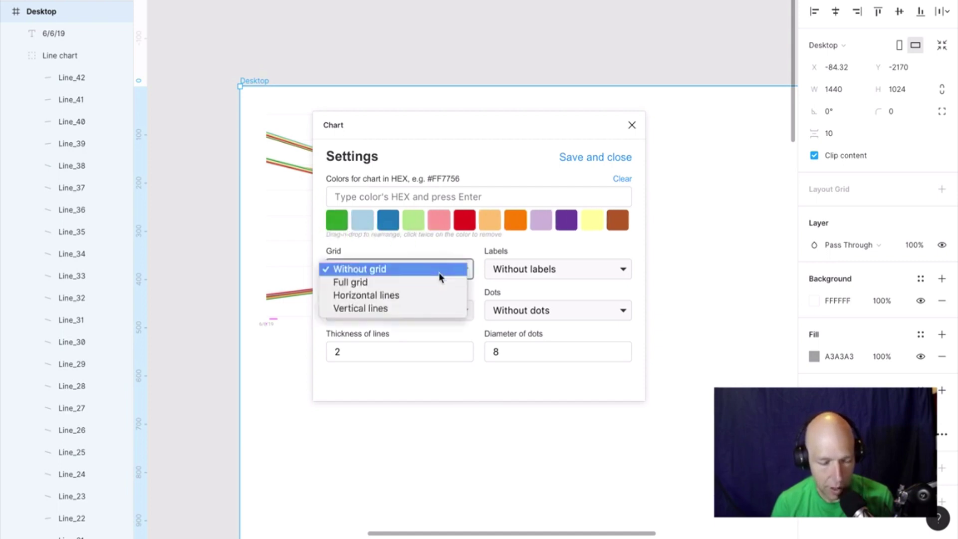
click(443, 296)
click(559, 269)
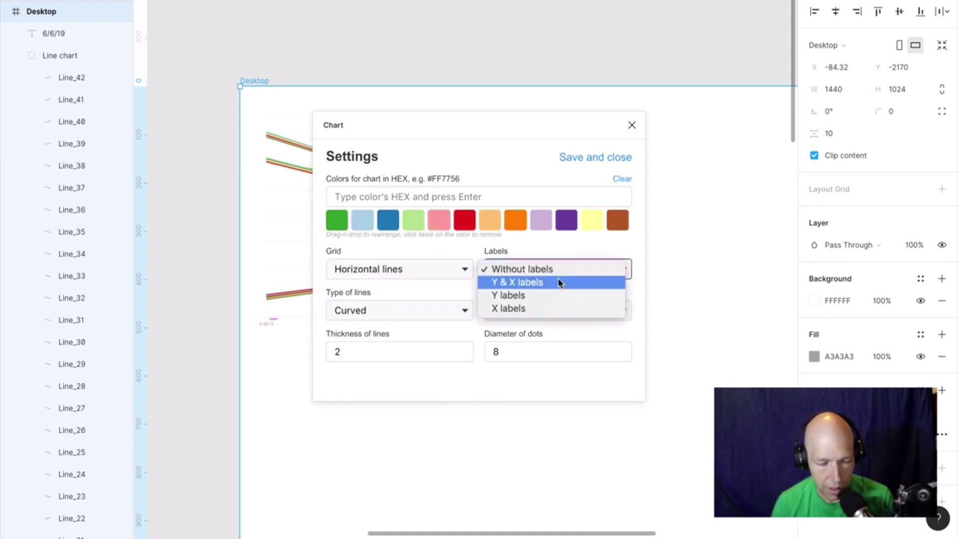
click(558, 282)
click(447, 310)
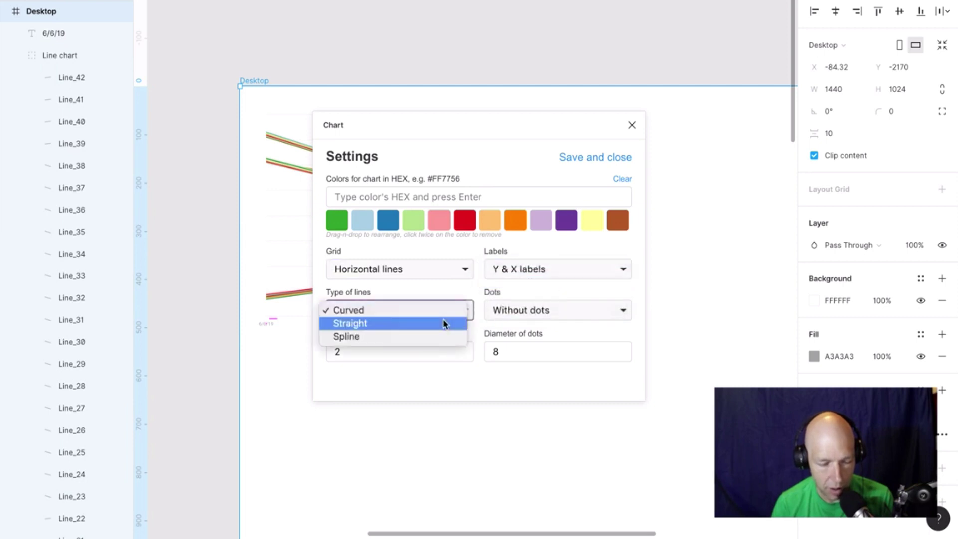
click(443, 322)
click(605, 313)
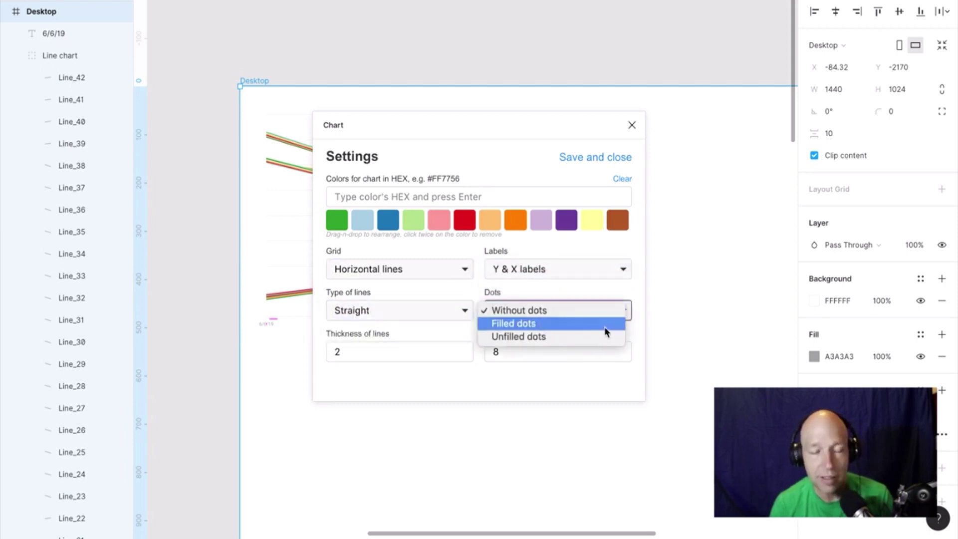
click(607, 310)
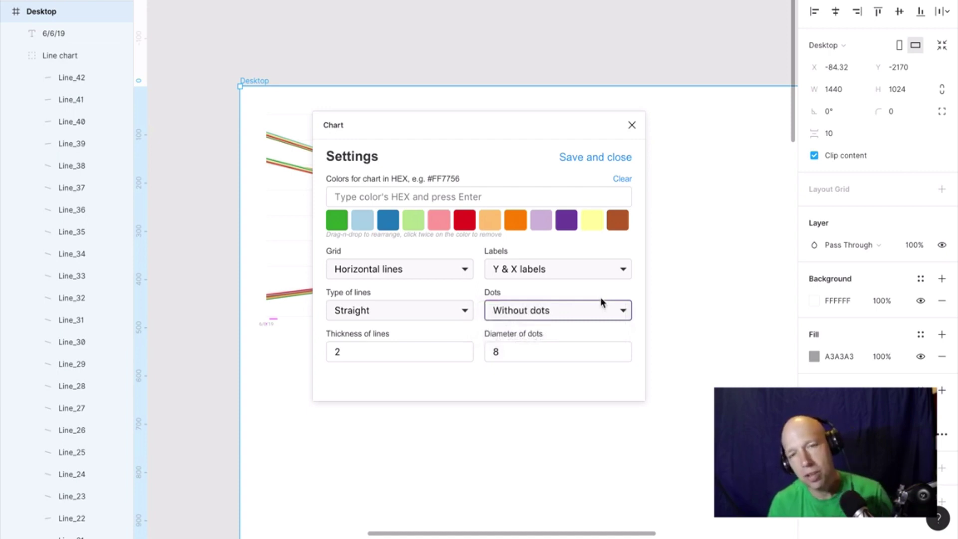
Set the line thickness to 5 and save the chart settings.
click(373, 353)
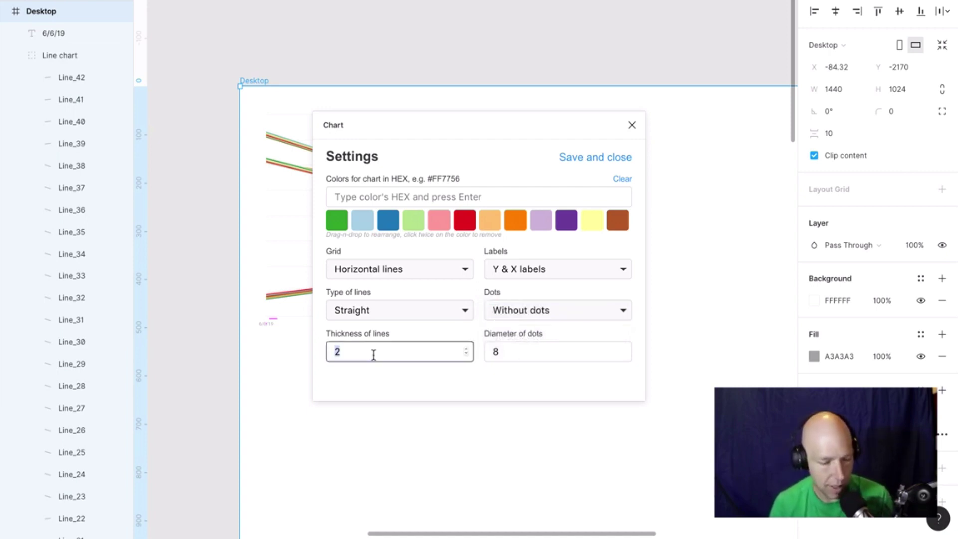
text(5)
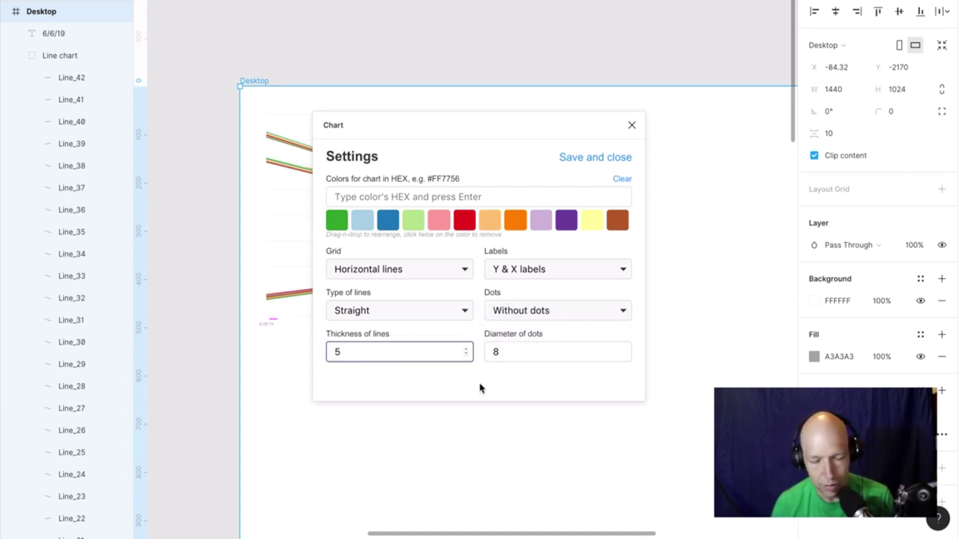
click(488, 382)
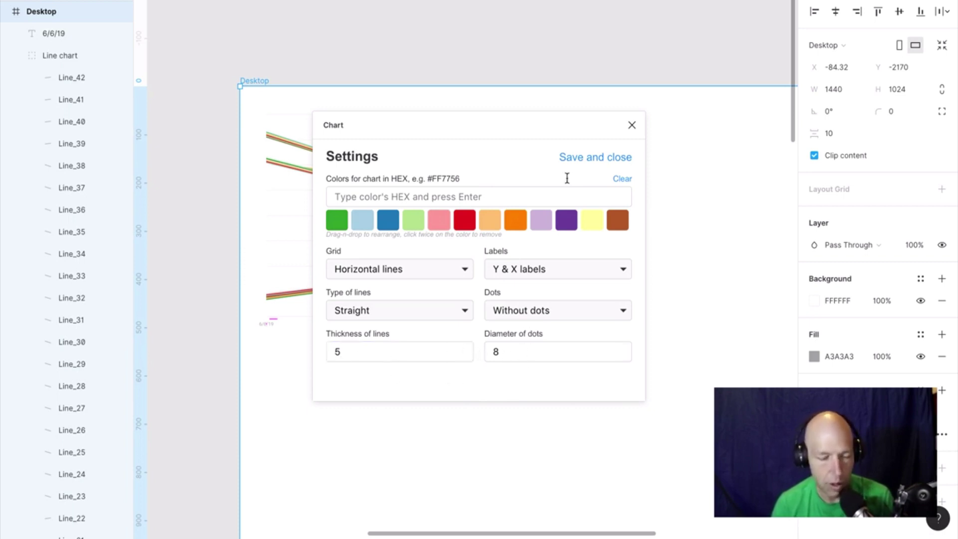
click(606, 158)
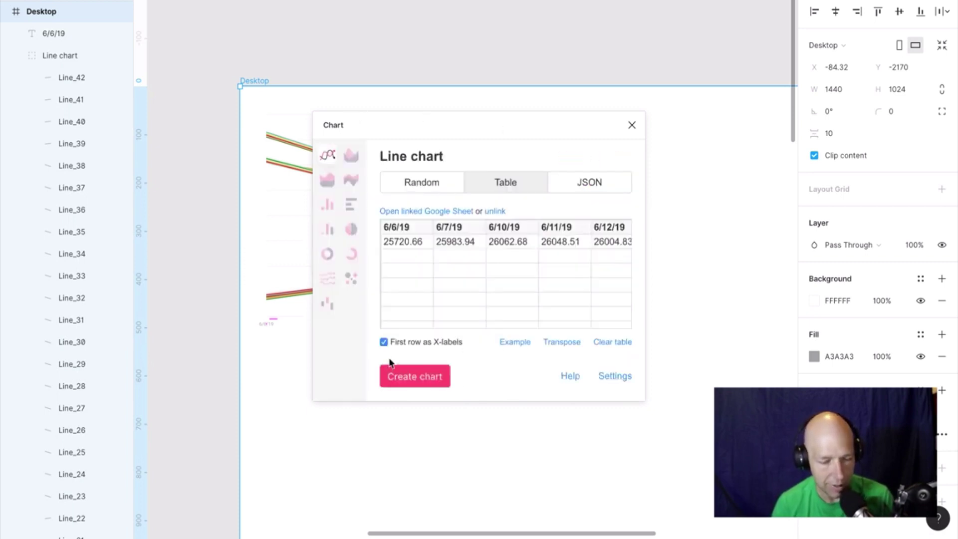
Generate the line chart from the linked data and close the Chart plugin.
click(423, 380)
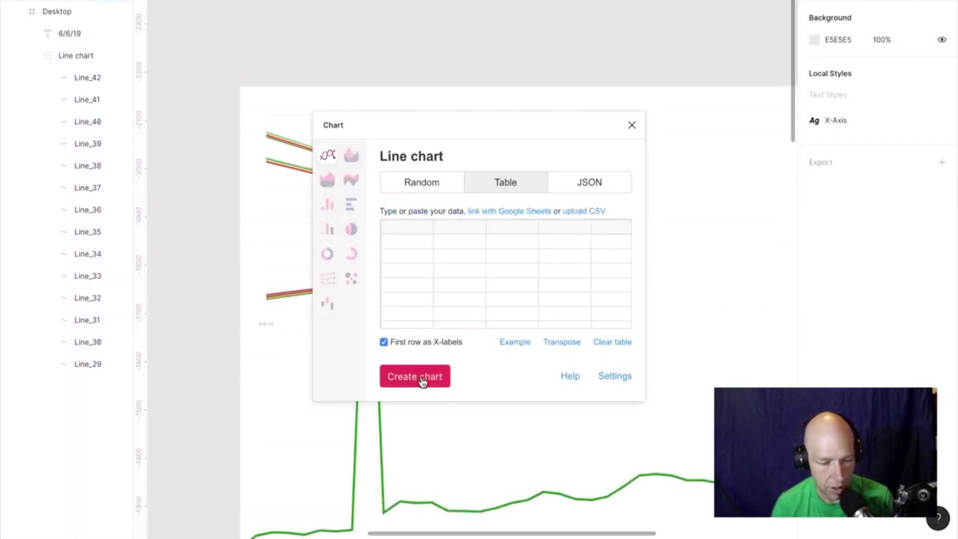
click(633, 125)
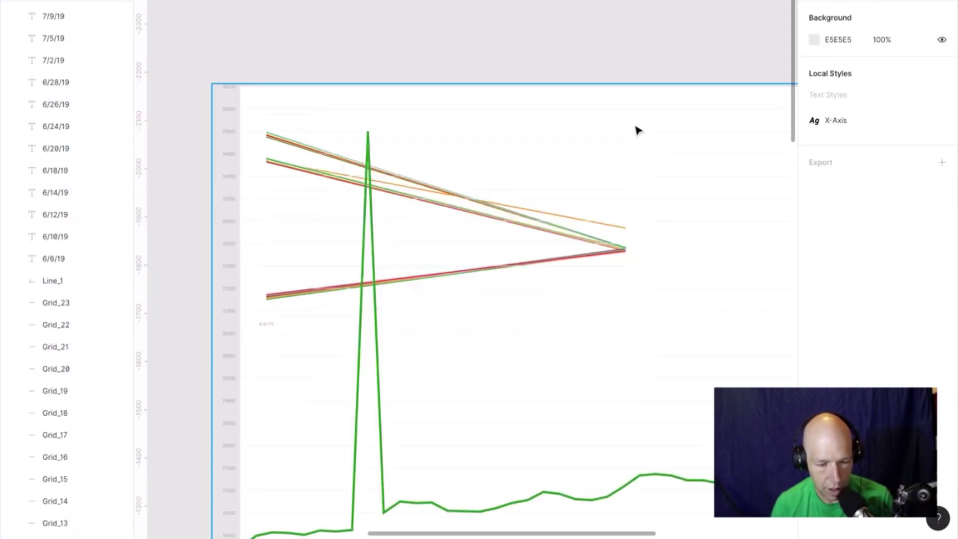
scroll(659, 282, down, 5)
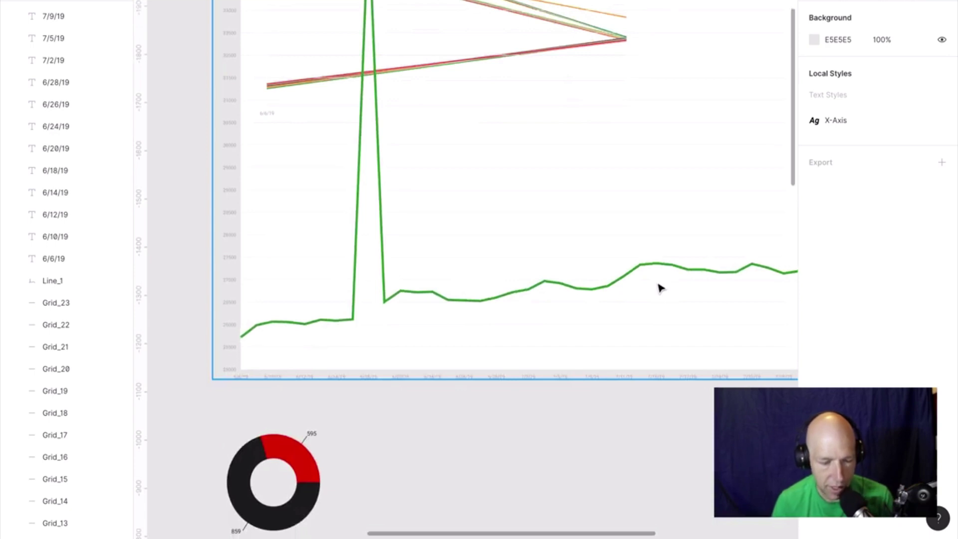
scroll(660, 288, down, 3)
scroll(659, 285, right, 5)
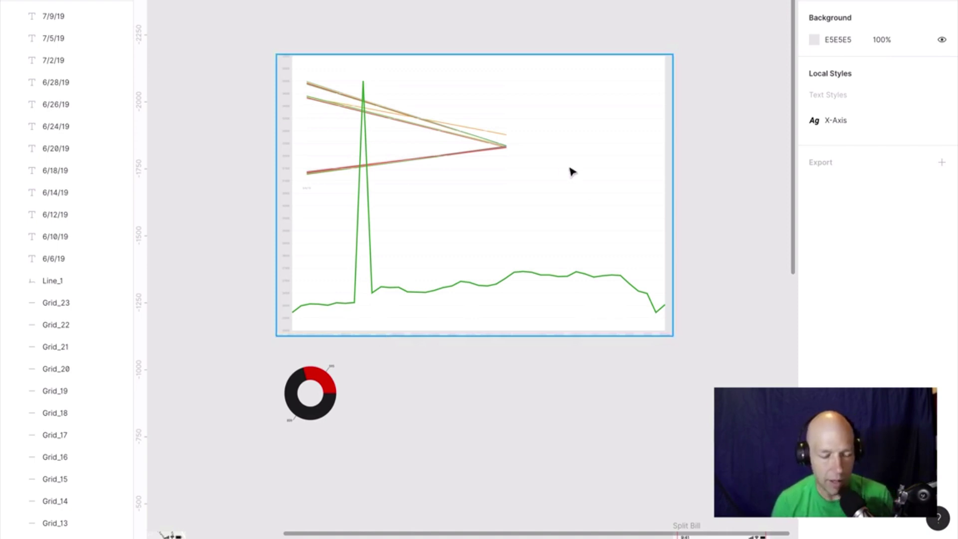
Delete the generated Line chart group, undoing and redoing until only the original chart remains.
click(614, 284)
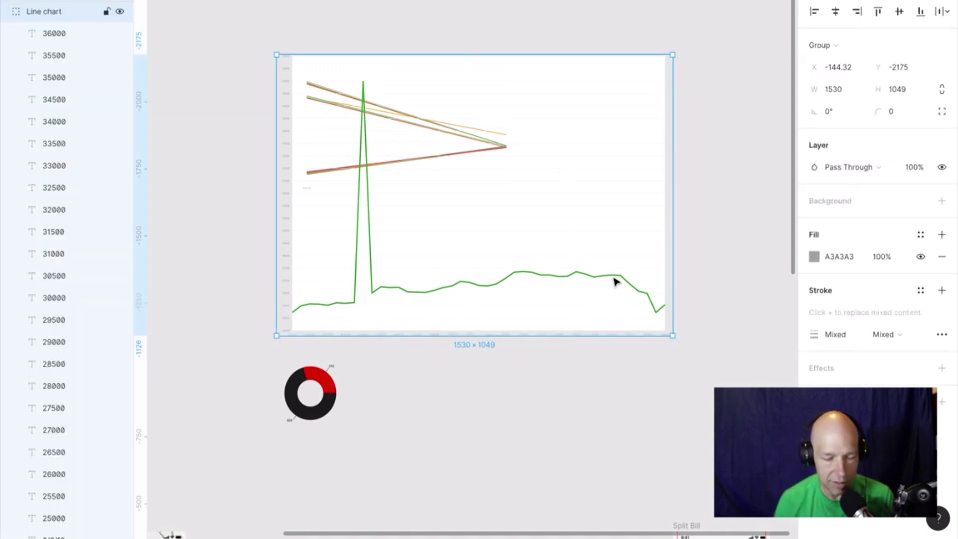
key(Delete)
key(ctrl+z)
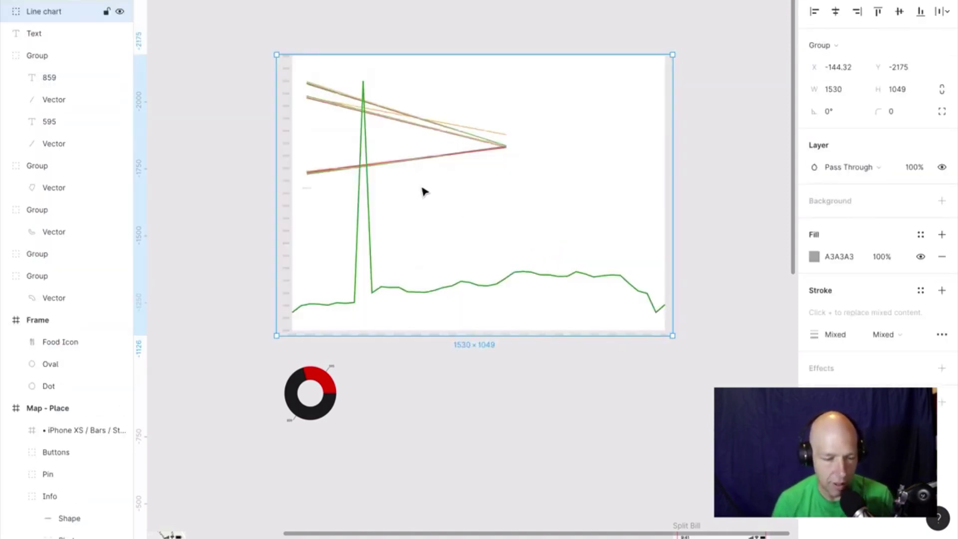
key(Escape)
key(ctrl+shift+z)
key(Escape)
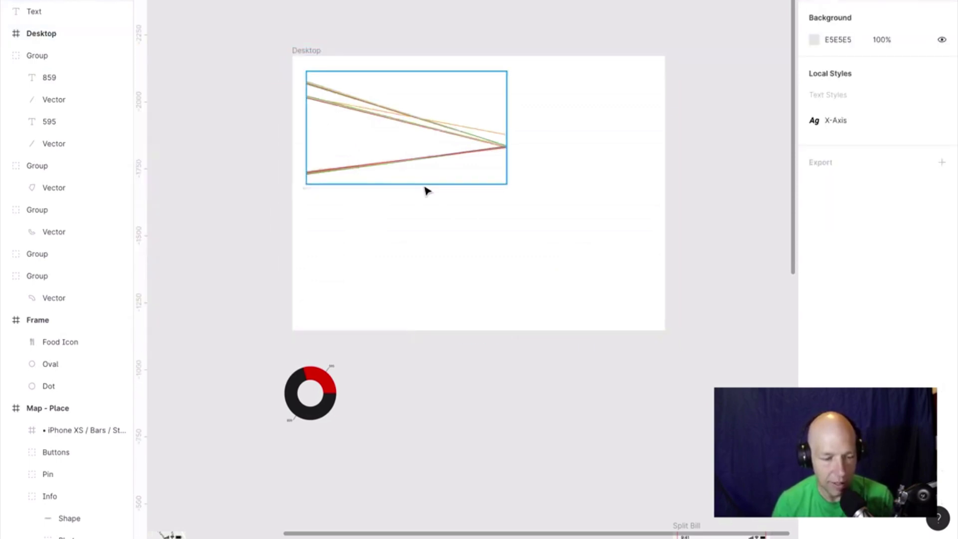
key(ctrl+z)
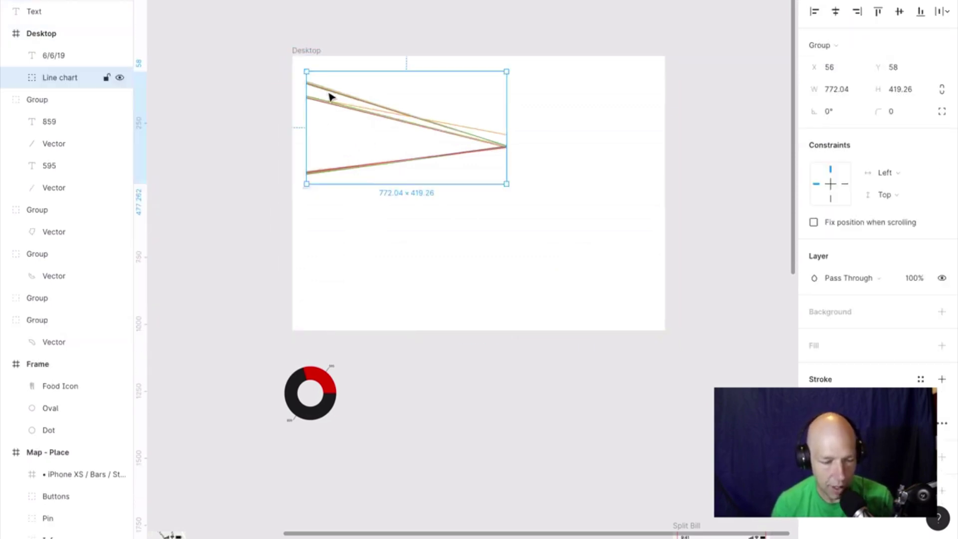
right_click(332, 94)
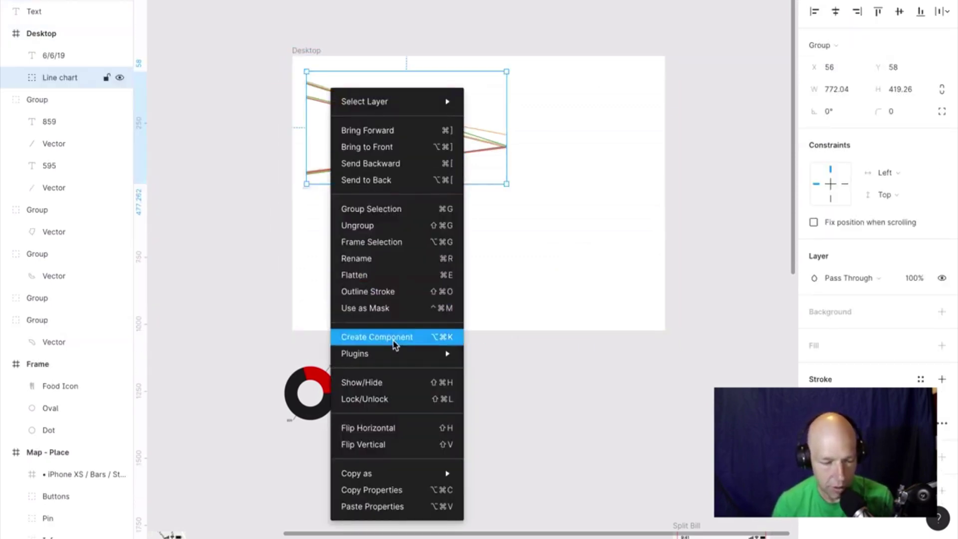
Start a new chart, sync the pasted Google Sheet link, transpose it with dates as X-labels, and open Settings.
mouse_move(409, 354)
mouse_move(530, 85)
click(629, 83)
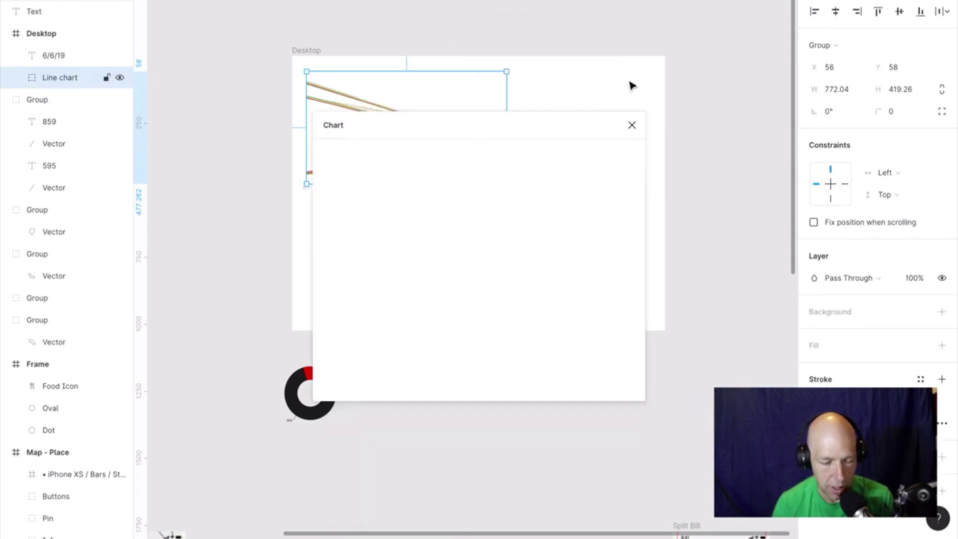
click(487, 192)
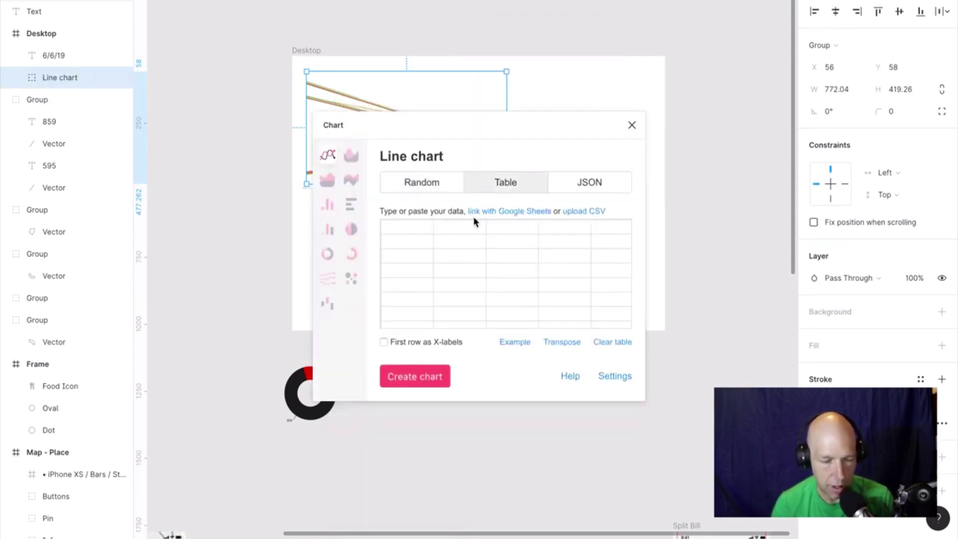
click(494, 218)
click(461, 225)
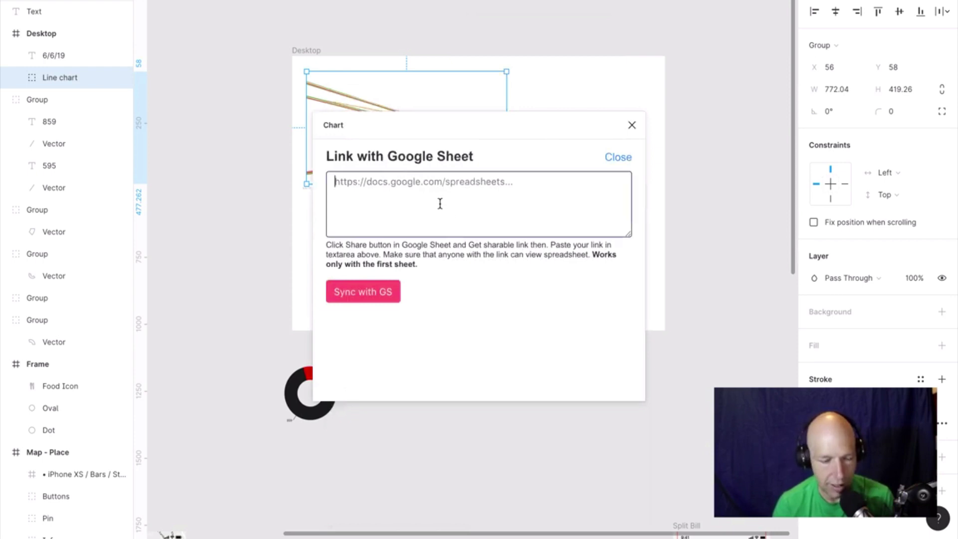
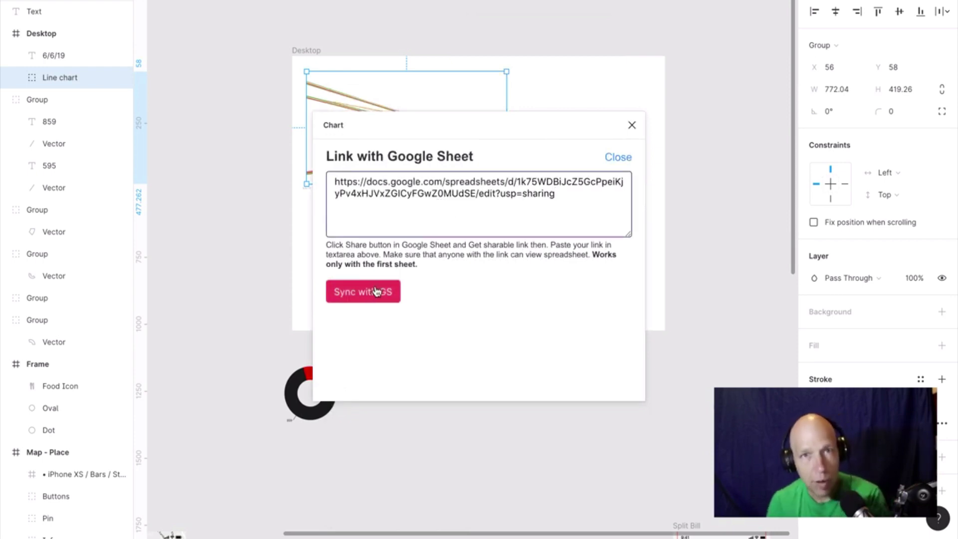
click(381, 294)
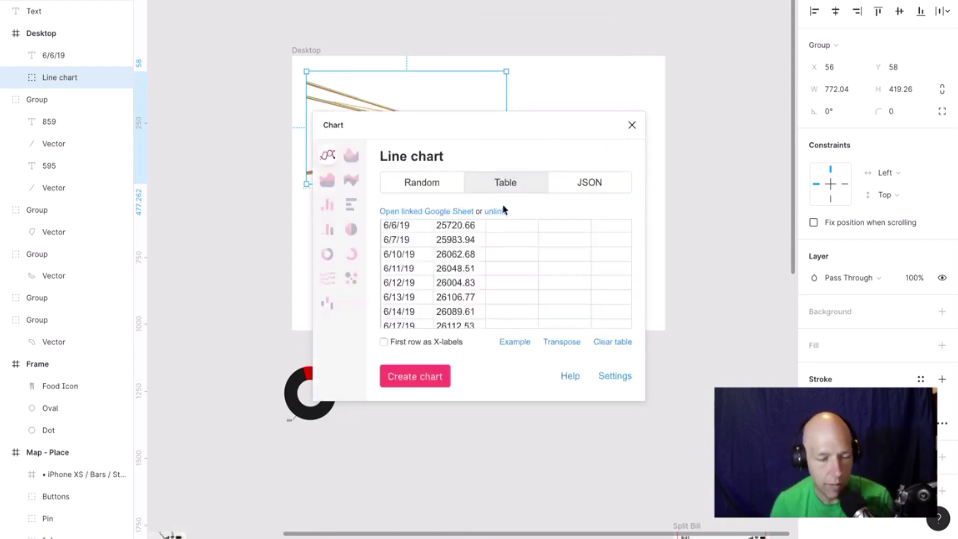
click(562, 342)
click(385, 342)
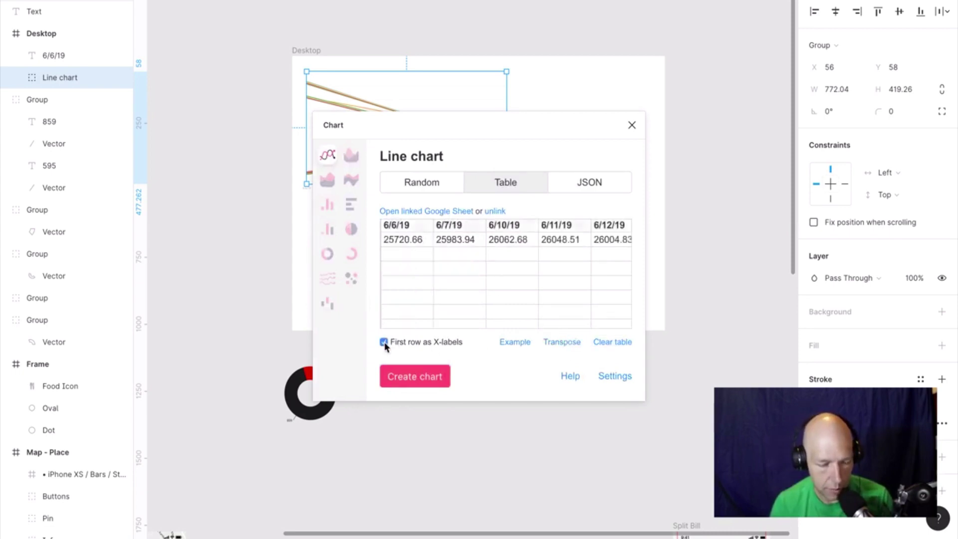
click(619, 375)
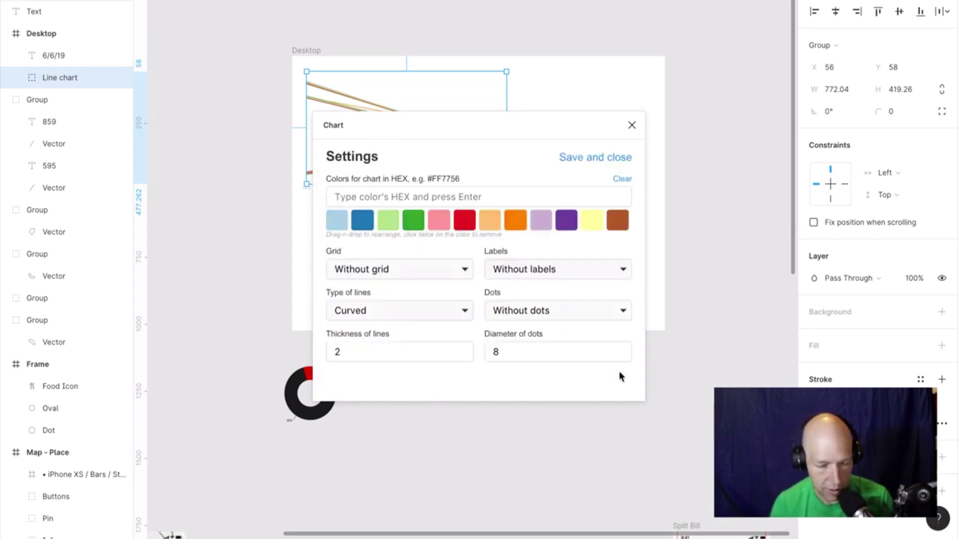
Put green first in the palette and use horizontal grid lines, labels on both axes, and straight lines.
drag(413, 221, 337, 221)
click(449, 275)
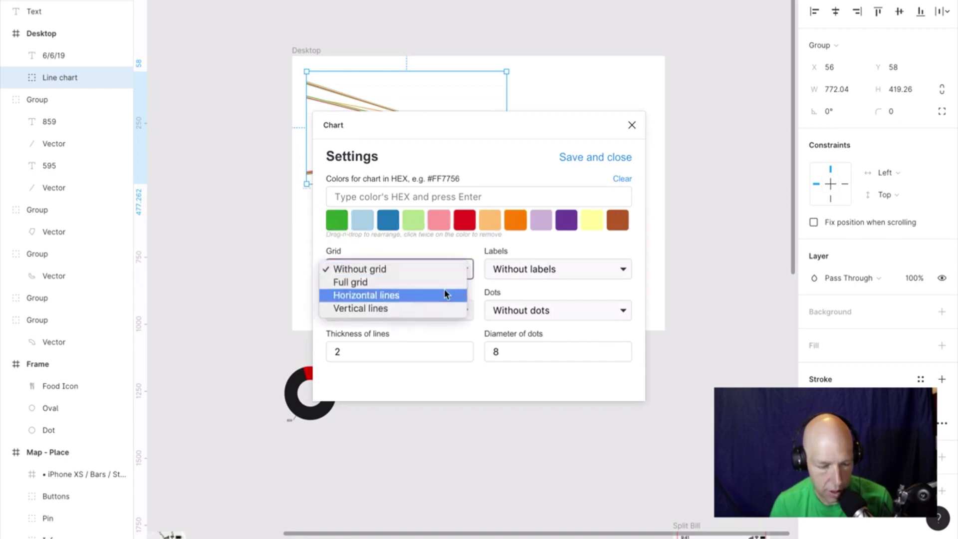
click(445, 294)
click(545, 269)
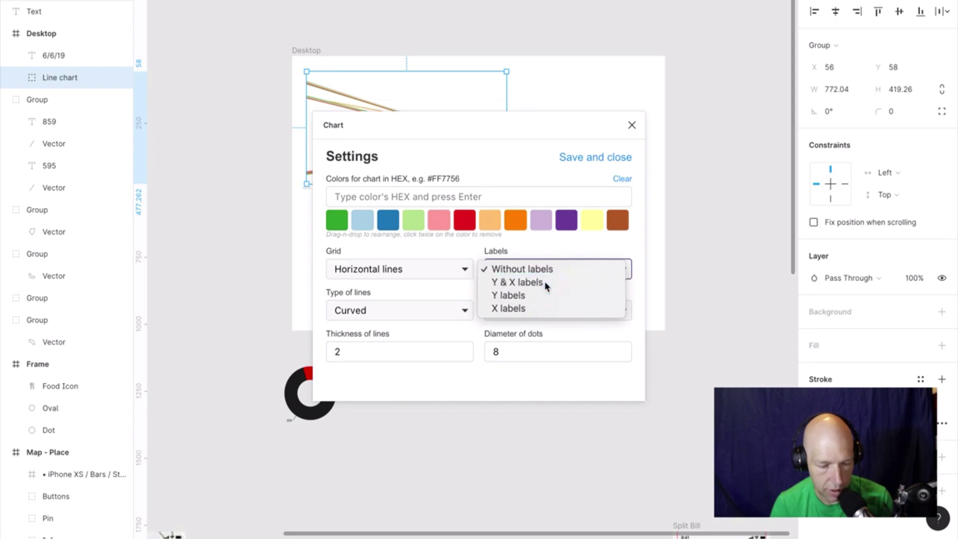
click(519, 283)
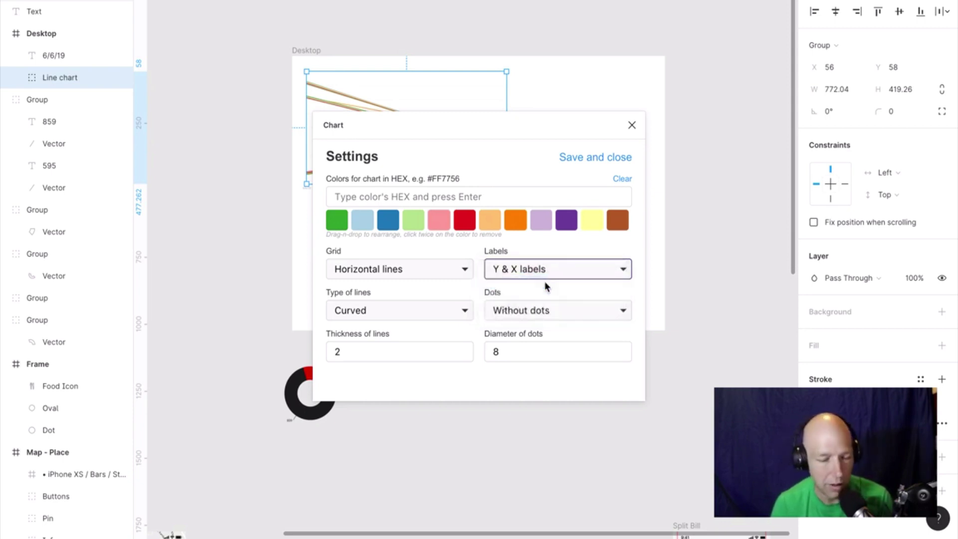
click(462, 314)
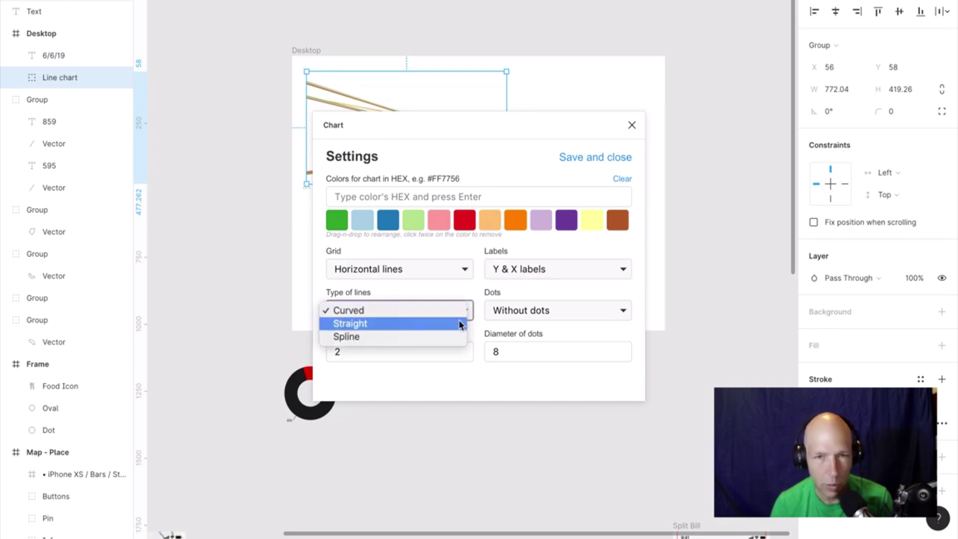
click(460, 324)
Set line thickness to 5, save the settings, create the chart and close the plugin.
double_click(386, 352)
text(35)
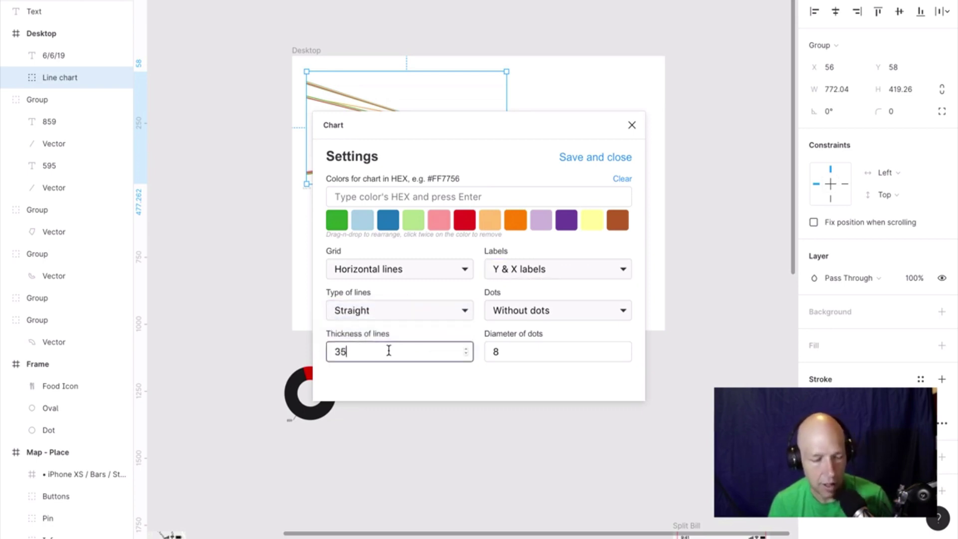
key(BackSpace)
key(BackSpace)
text(5)
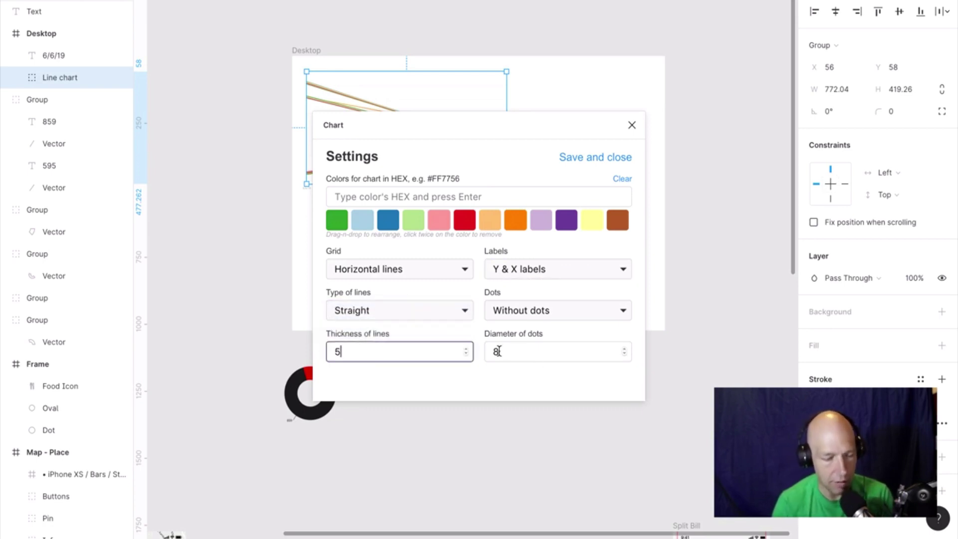
click(620, 157)
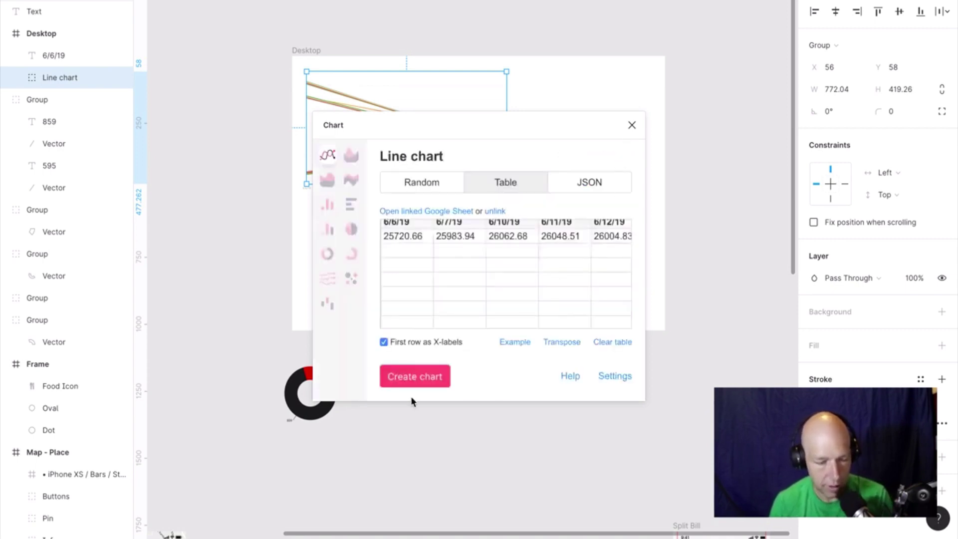
click(416, 376)
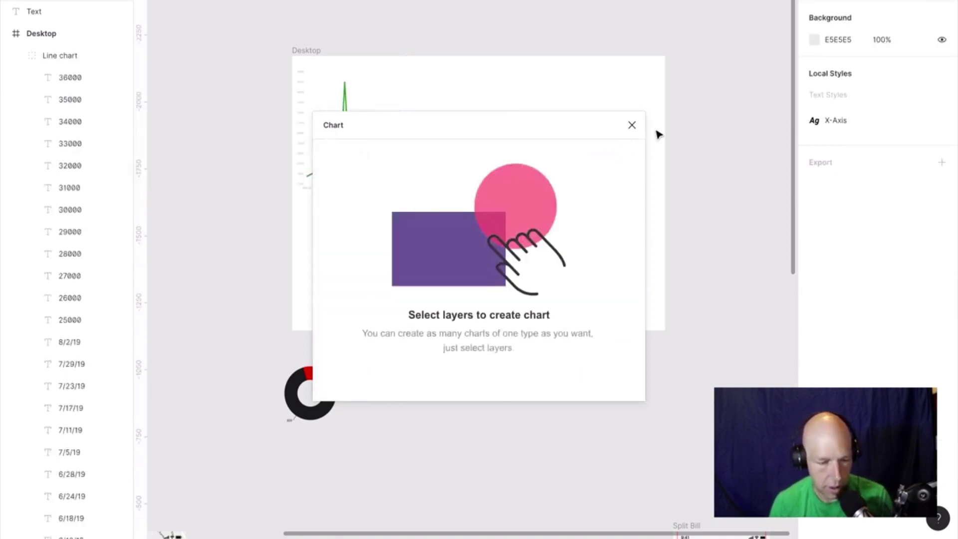
click(632, 125)
Select the generated Line chart and zoom to fit it in view.
click(367, 109)
key(shift+2)
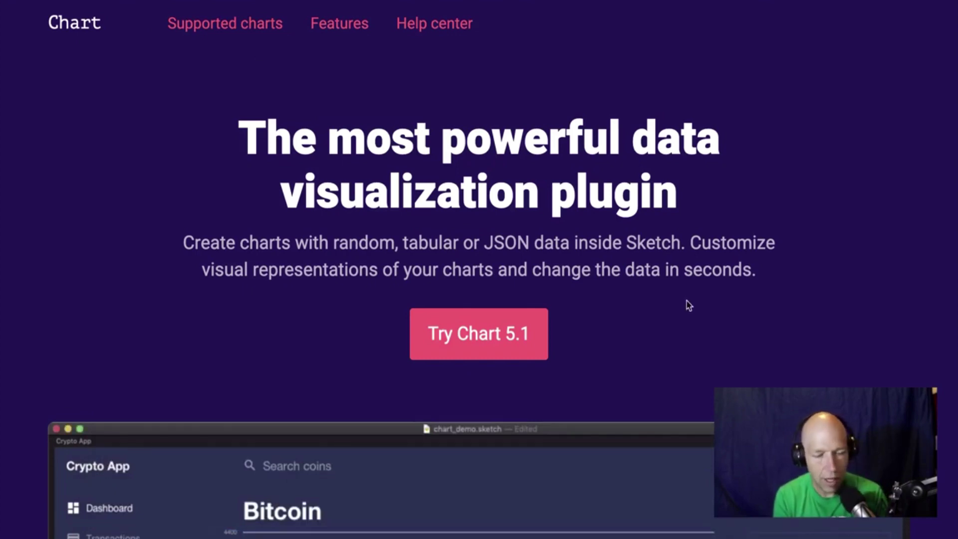
Open the Stacked area chart tutorial video from the Chart website's tutorial list.
drag(627, 244, 680, 245)
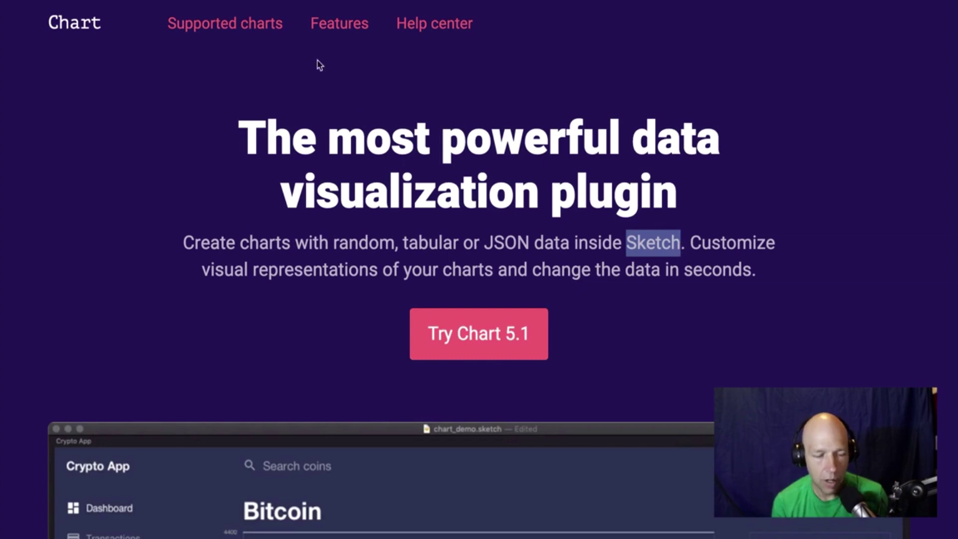
click(434, 23)
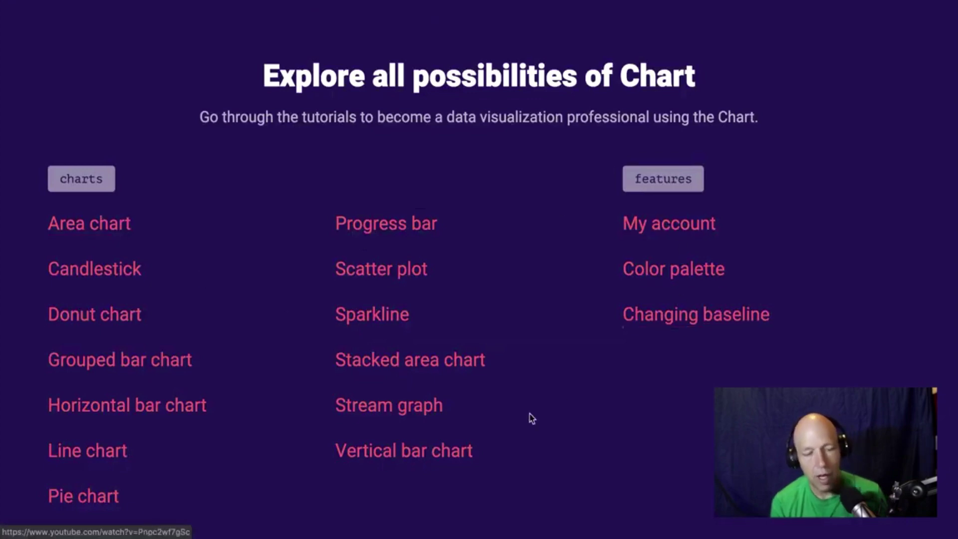
click(460, 371)
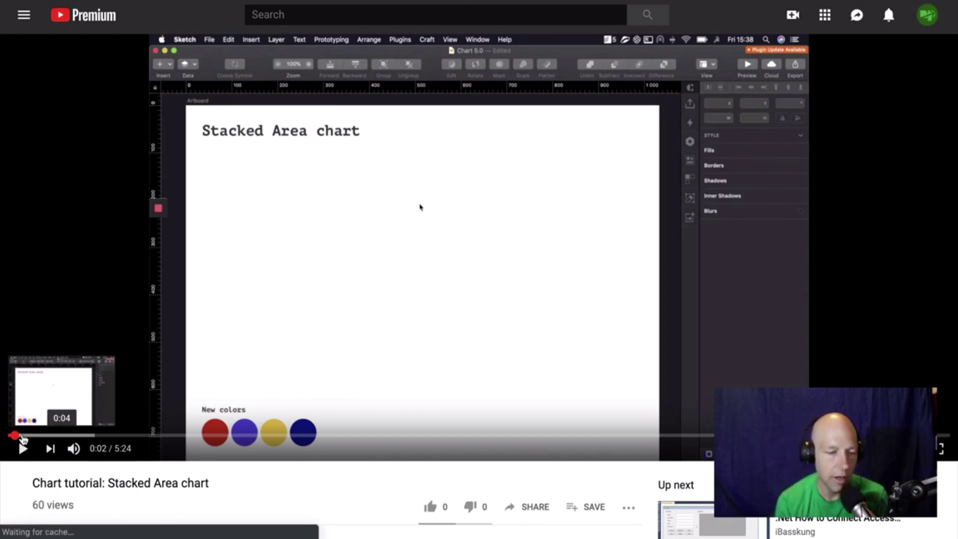
scroll(23, 439, left, 5)
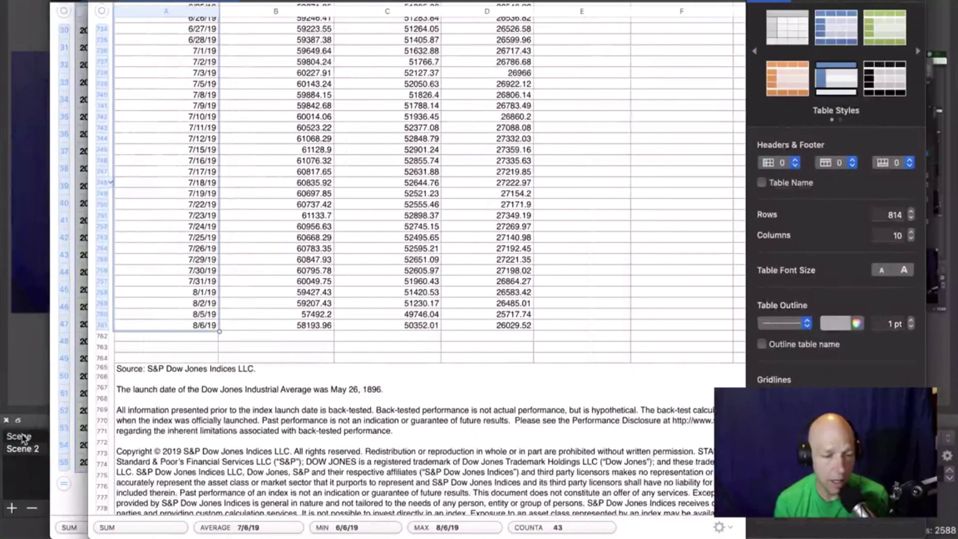
Swipe across desktop spaces past the Numbers spreadsheet to the empty desktop.
scroll(22, 433, right, 5)
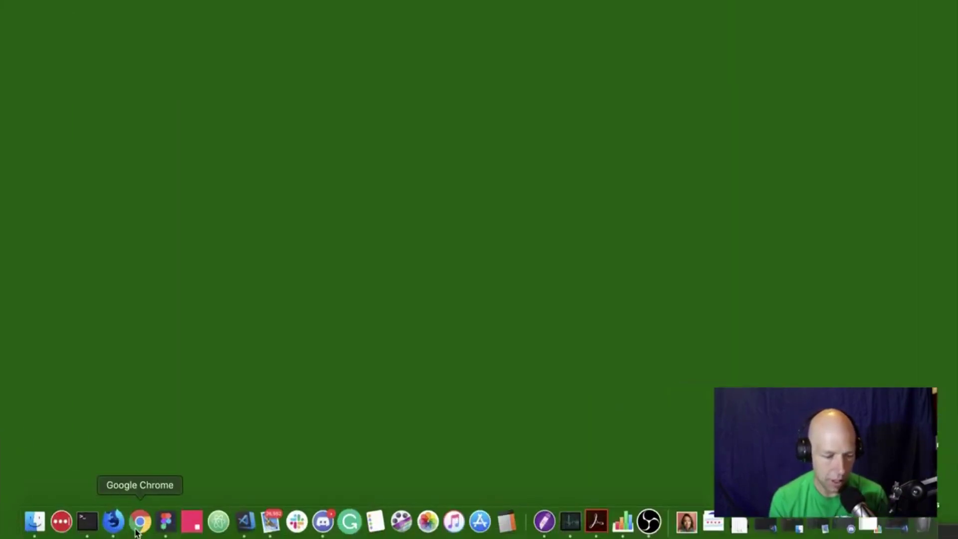
Bring Chrome forward and switch the Trends comparison's location from United States to India.
click(137, 532)
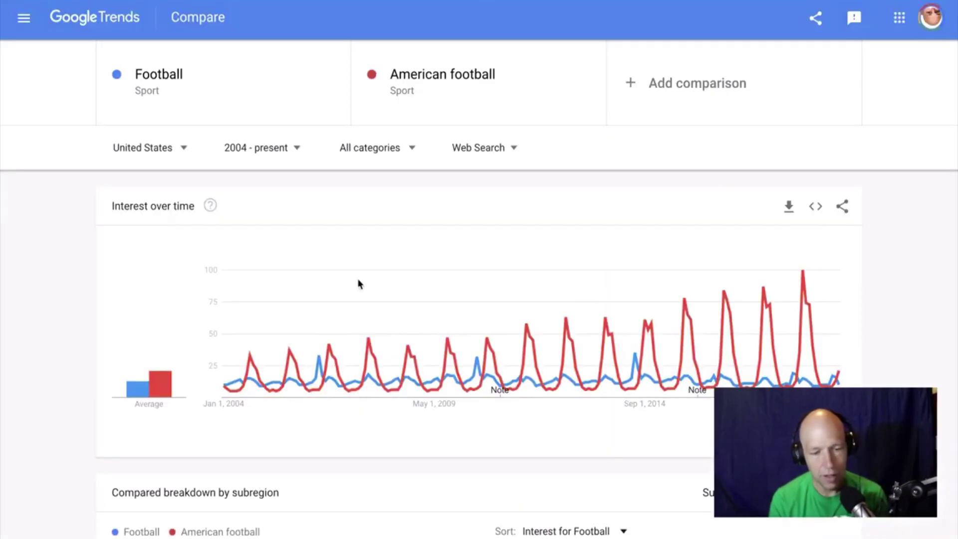
mouse_move(359, 284)
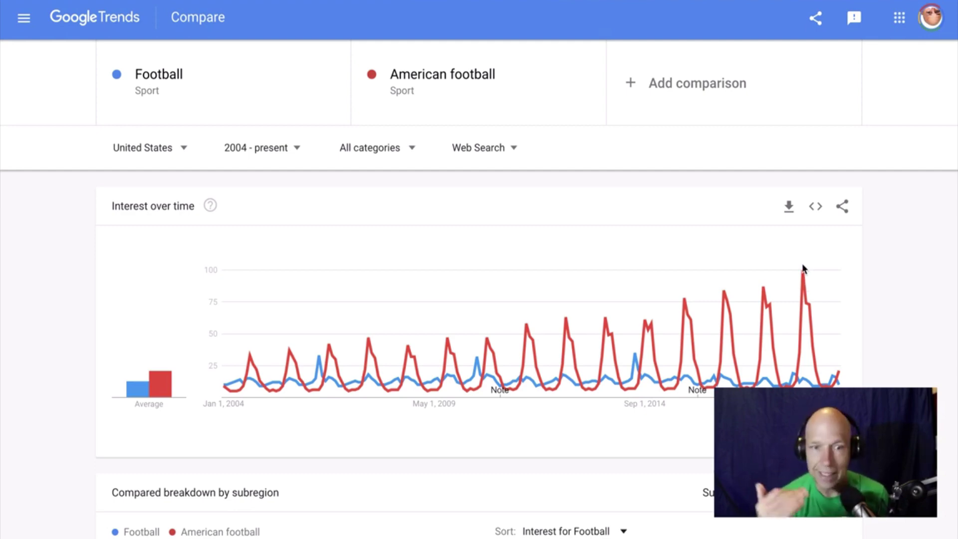
click(174, 148)
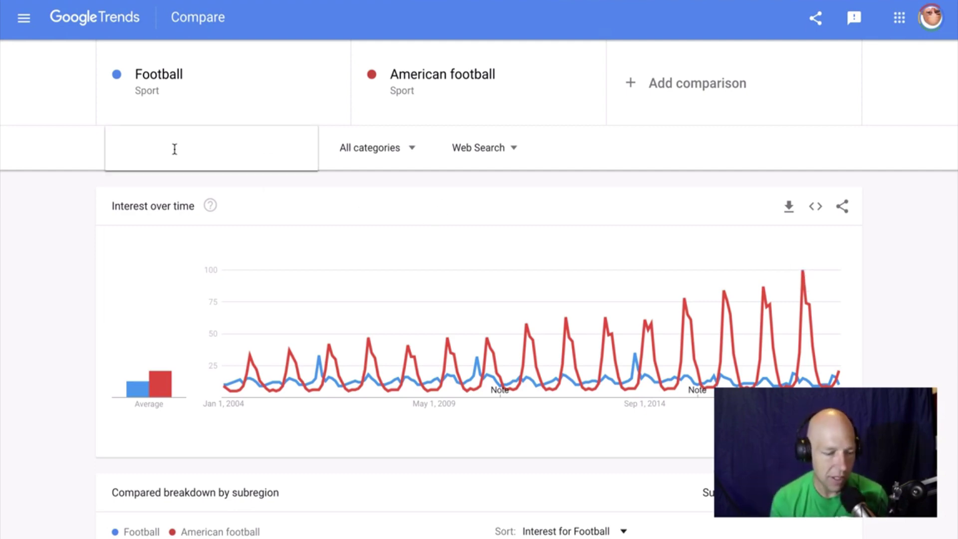
text(indi)
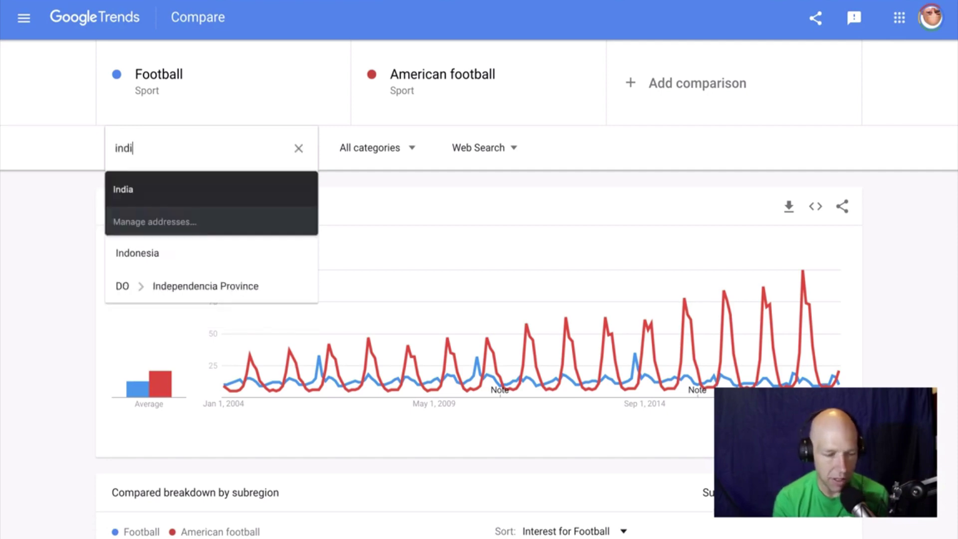
text(a)
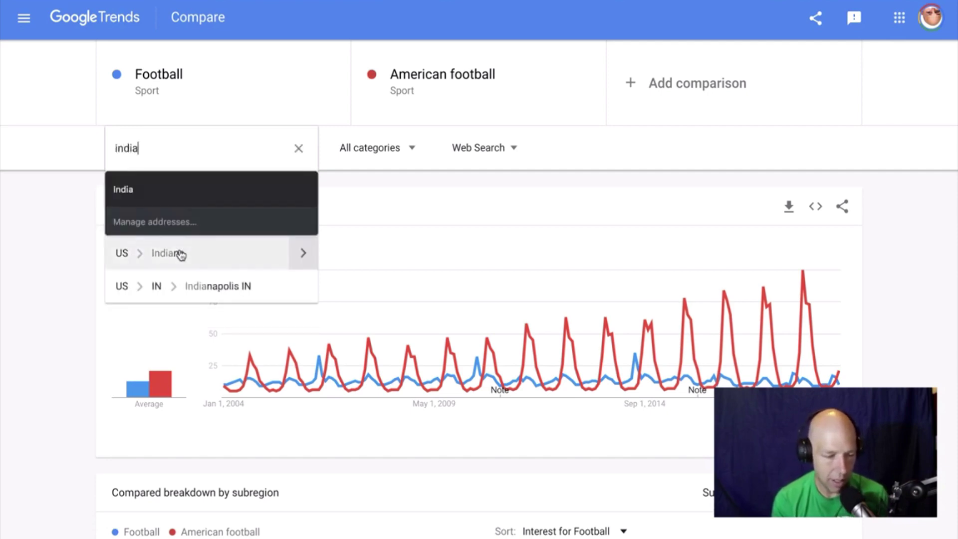
click(225, 196)
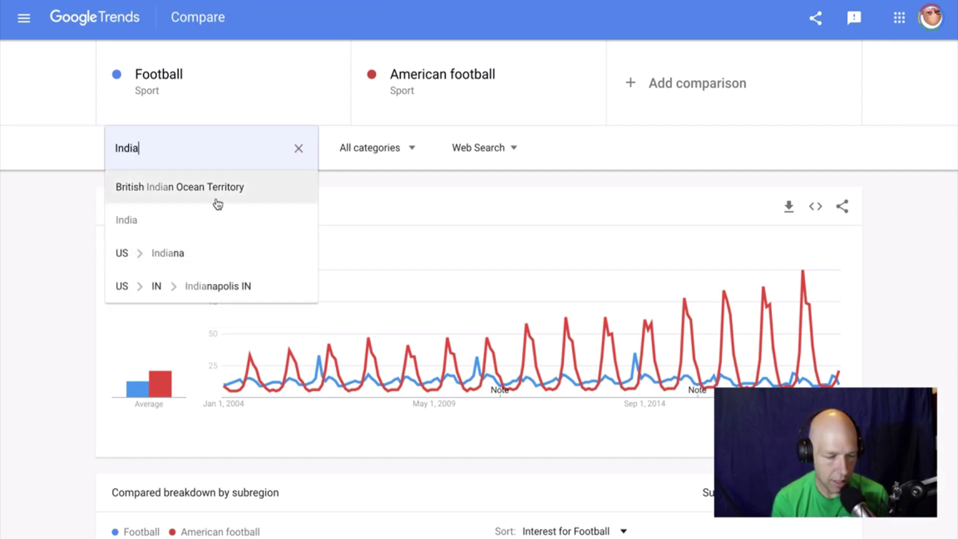
click(188, 221)
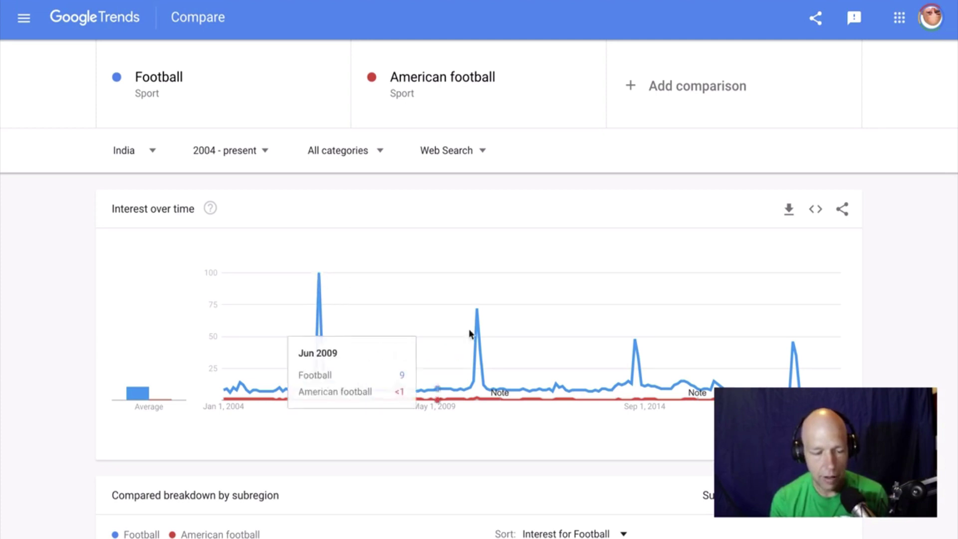
mouse_move(478, 313)
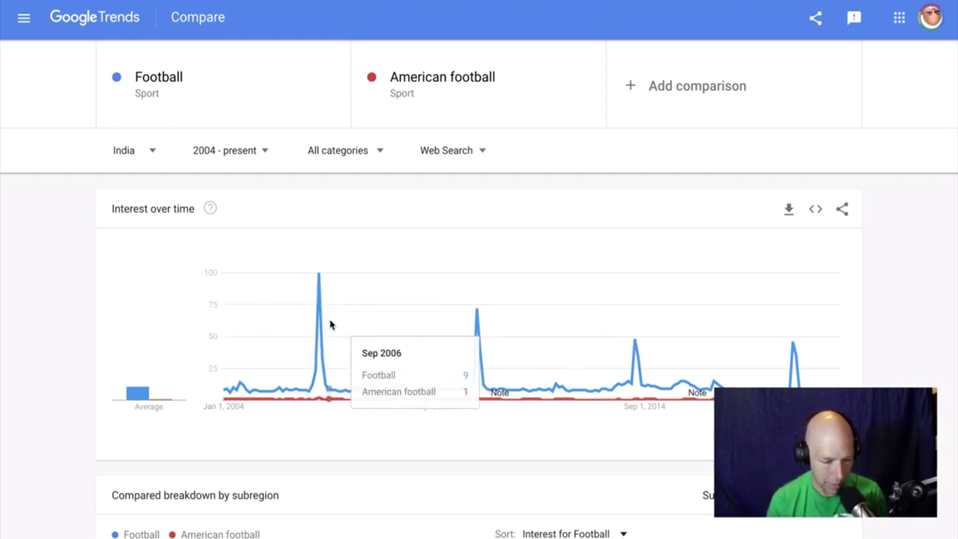
mouse_move(322, 279)
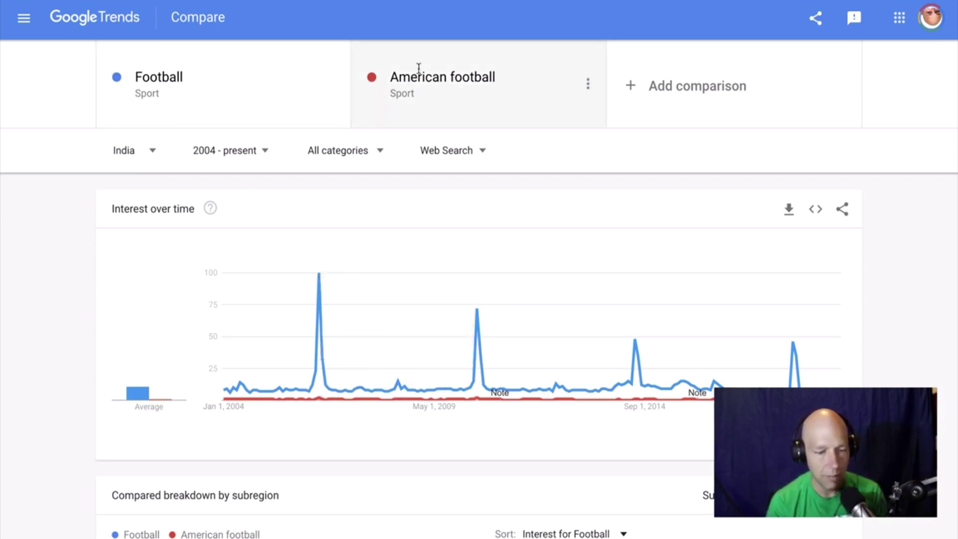
Replace American football with the cricket search term and download the interest-over-time CSV.
click(444, 76)
text(crickey)
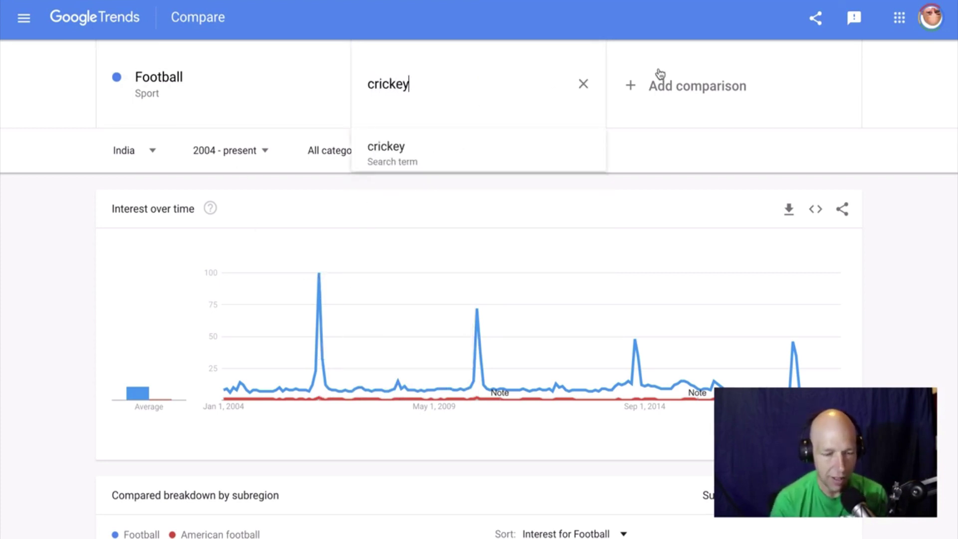
key(BackSpace)
text(t)
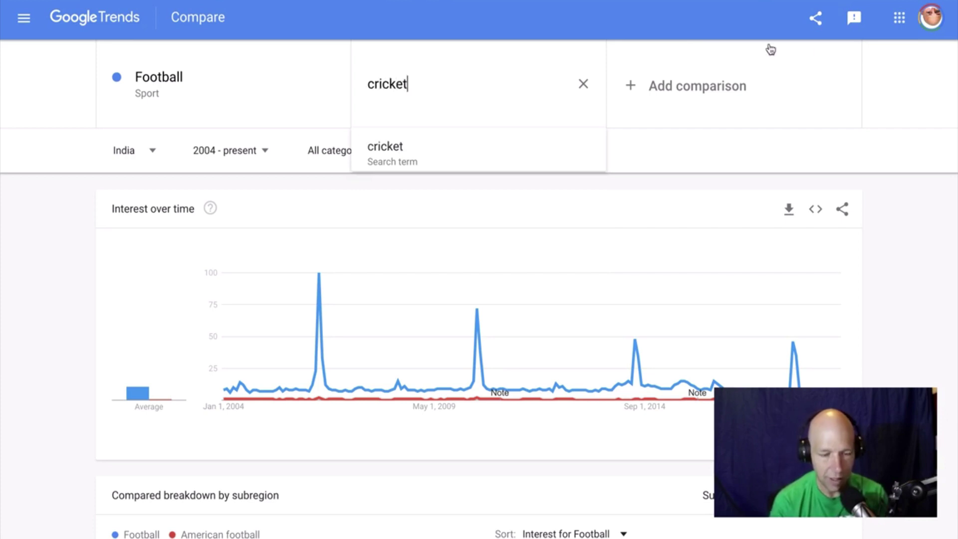
click(480, 147)
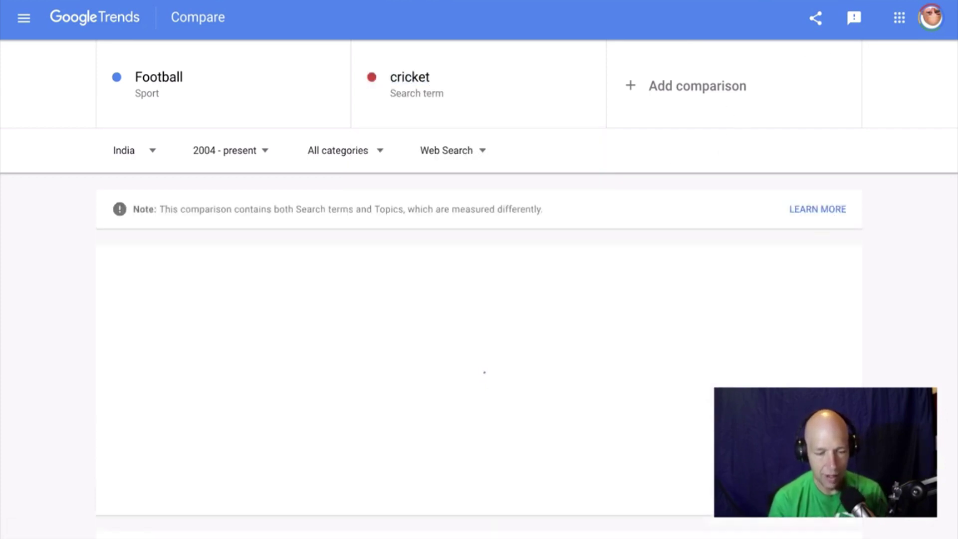
scroll(479, 288, down, 2)
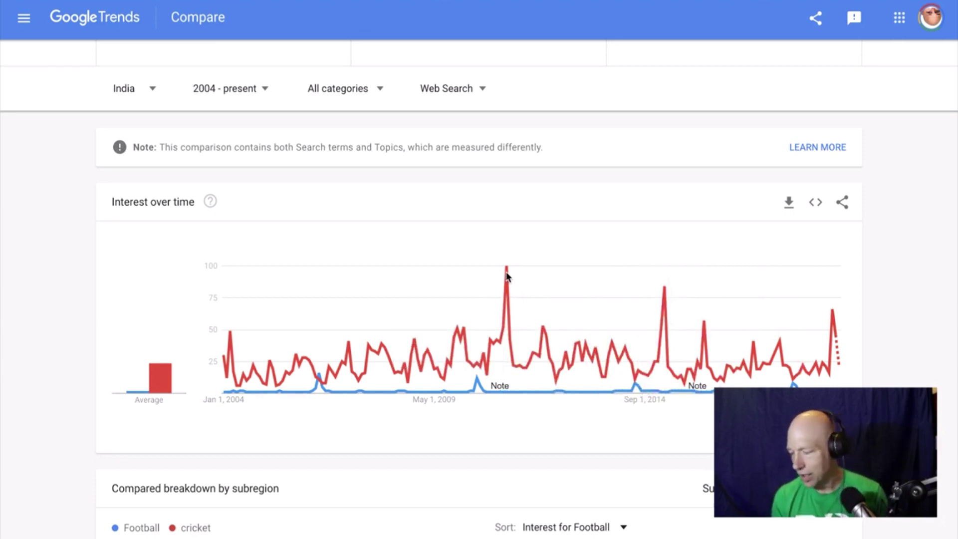
scroll(507, 276, up, 2)
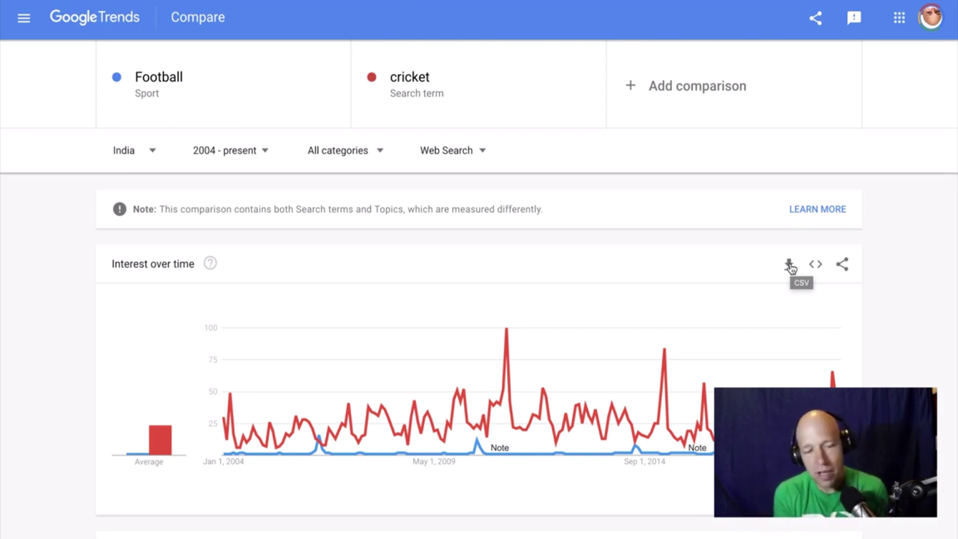
click(789, 265)
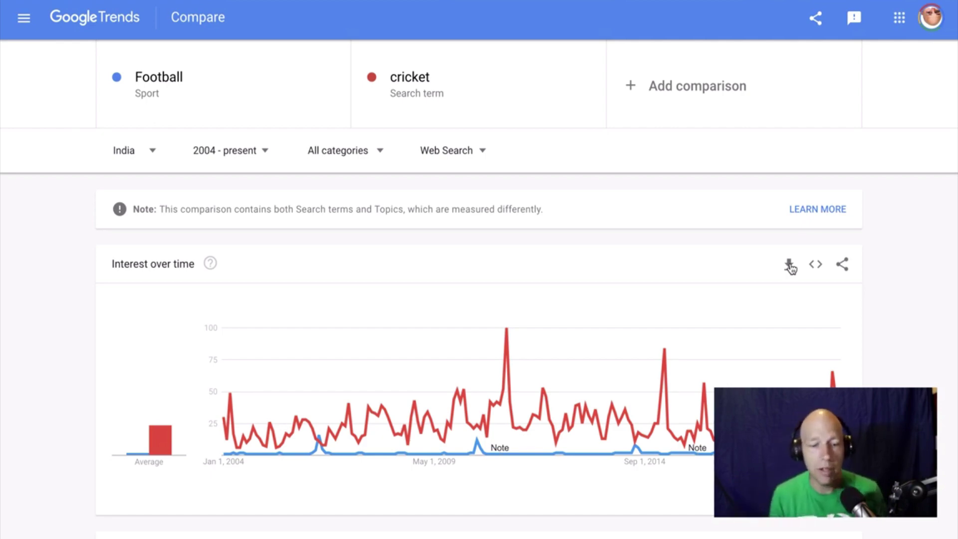
key(ctrl+Right)
Return to the Figma space and pan the canvas around the line chart and neighbouring frames.
key(ctrl+Right)
key(ctrl+Left)
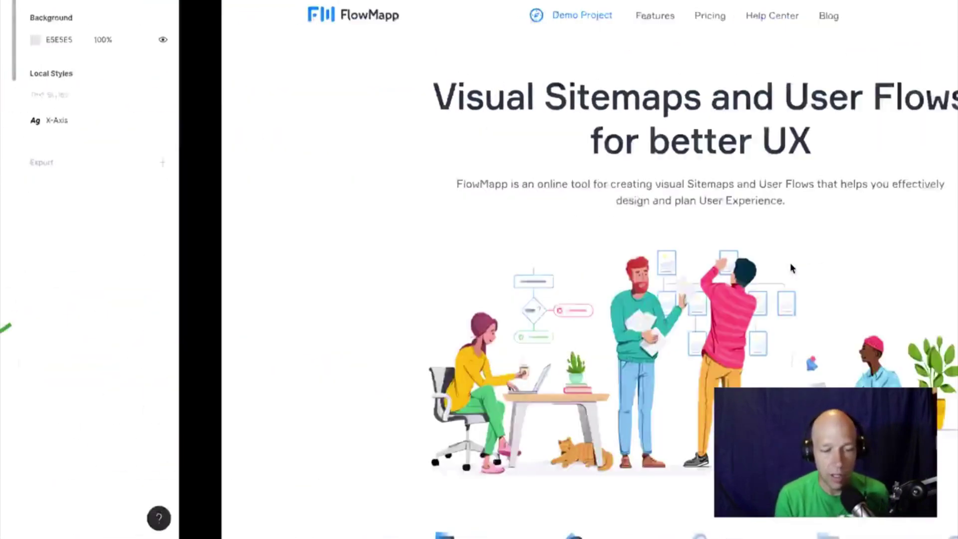
key(ctrl+Right)
key(ctrl+Left)
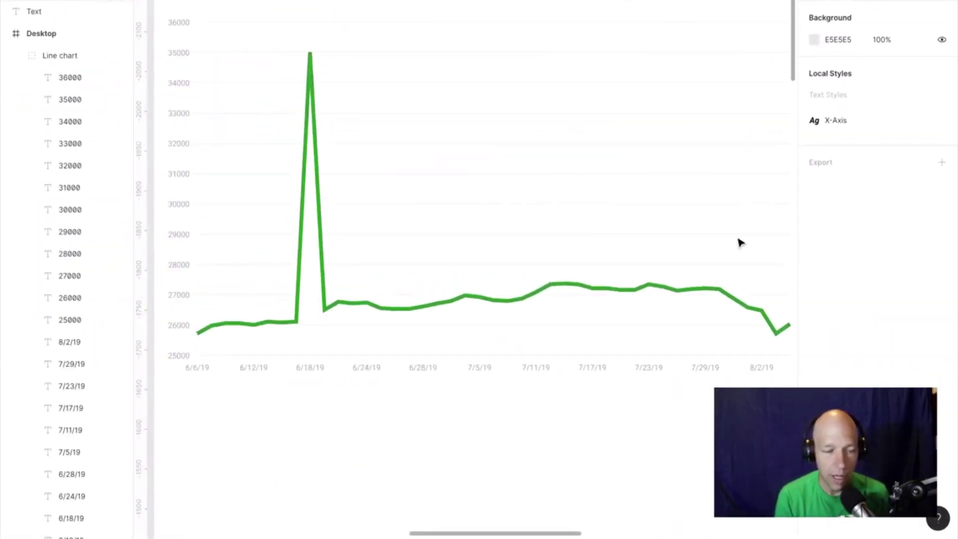
scroll(505, 184, up, 3)
scroll(505, 184, left, 2)
scroll(504, 184, down, 5)
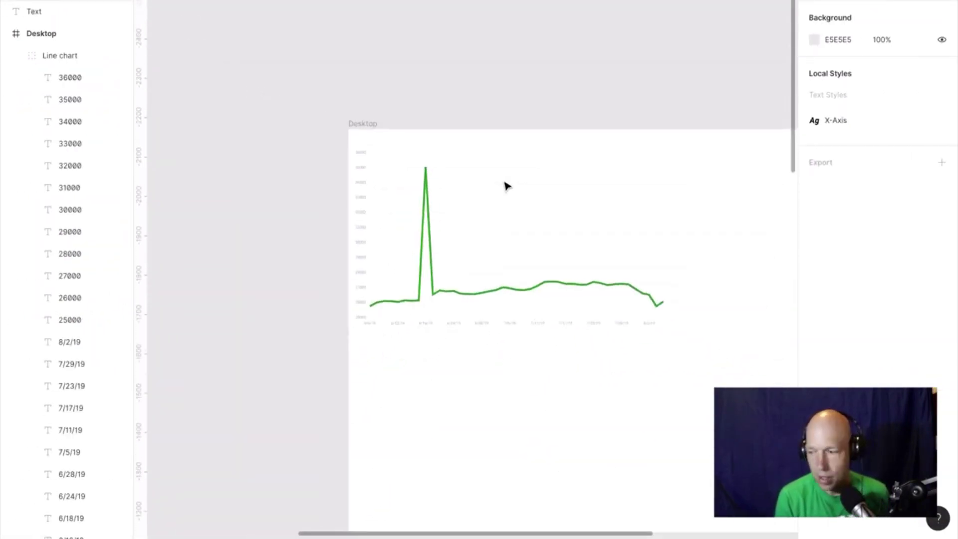
scroll(504, 184, left, 3)
scroll(505, 184, down, 2)
scroll(504, 184, down, 2)
scroll(505, 184, right, 3)
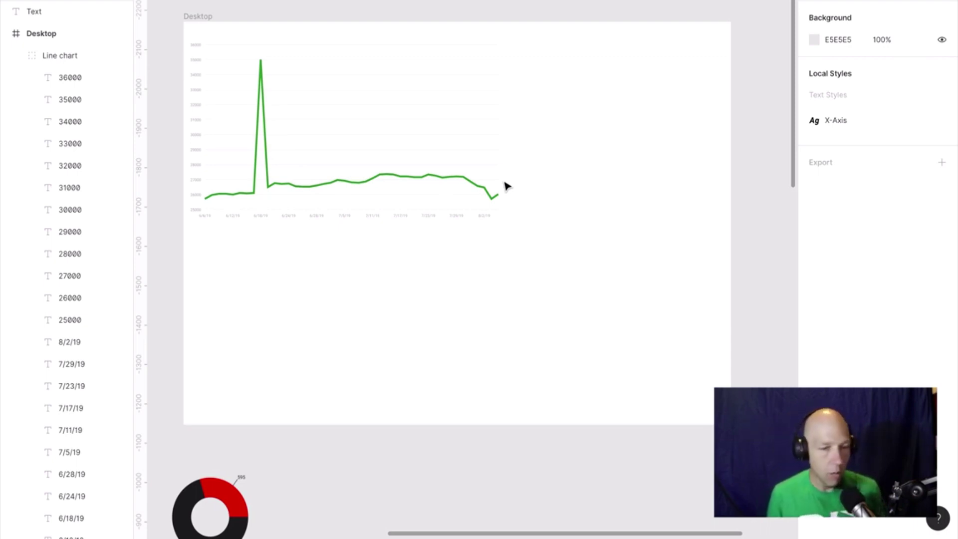
scroll(507, 185, down, 10)
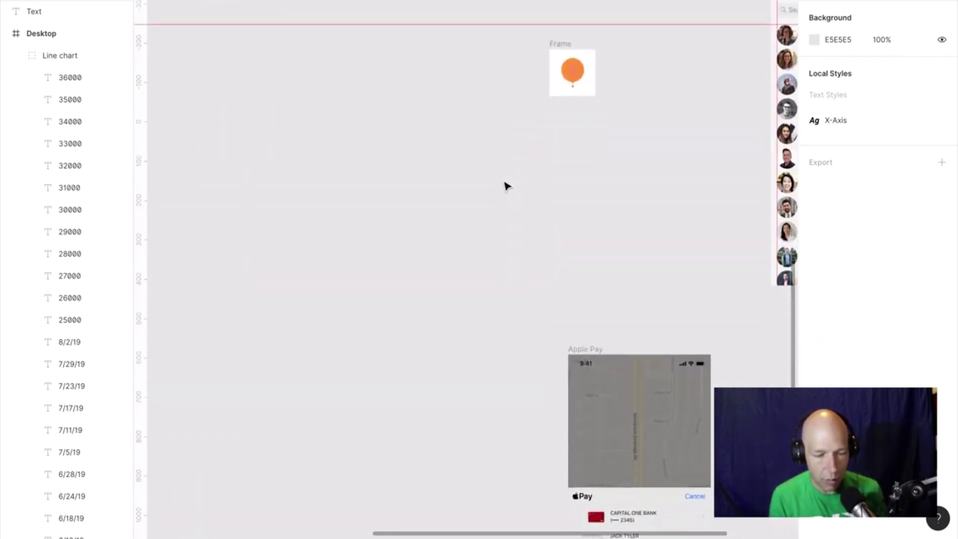
scroll(507, 185, down, 3)
scroll(507, 186, up, 3)
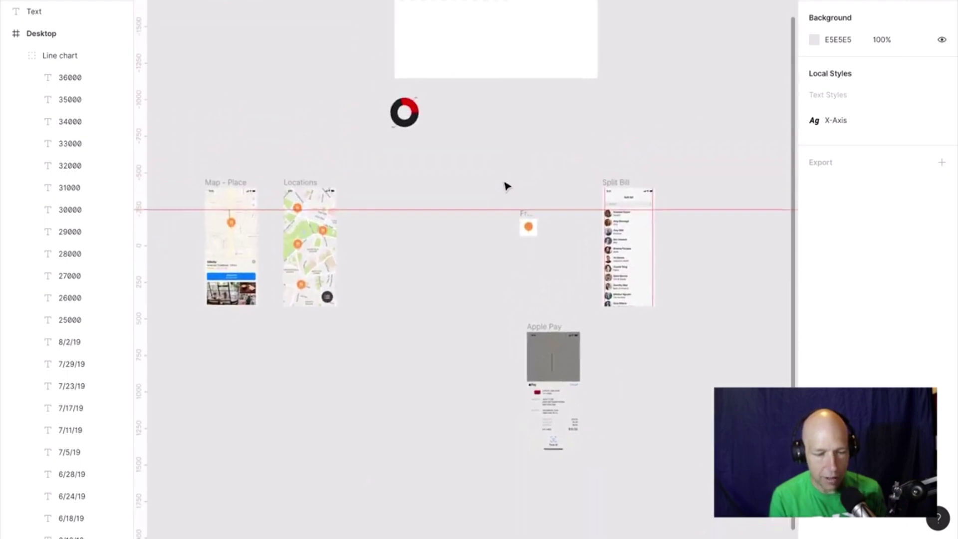